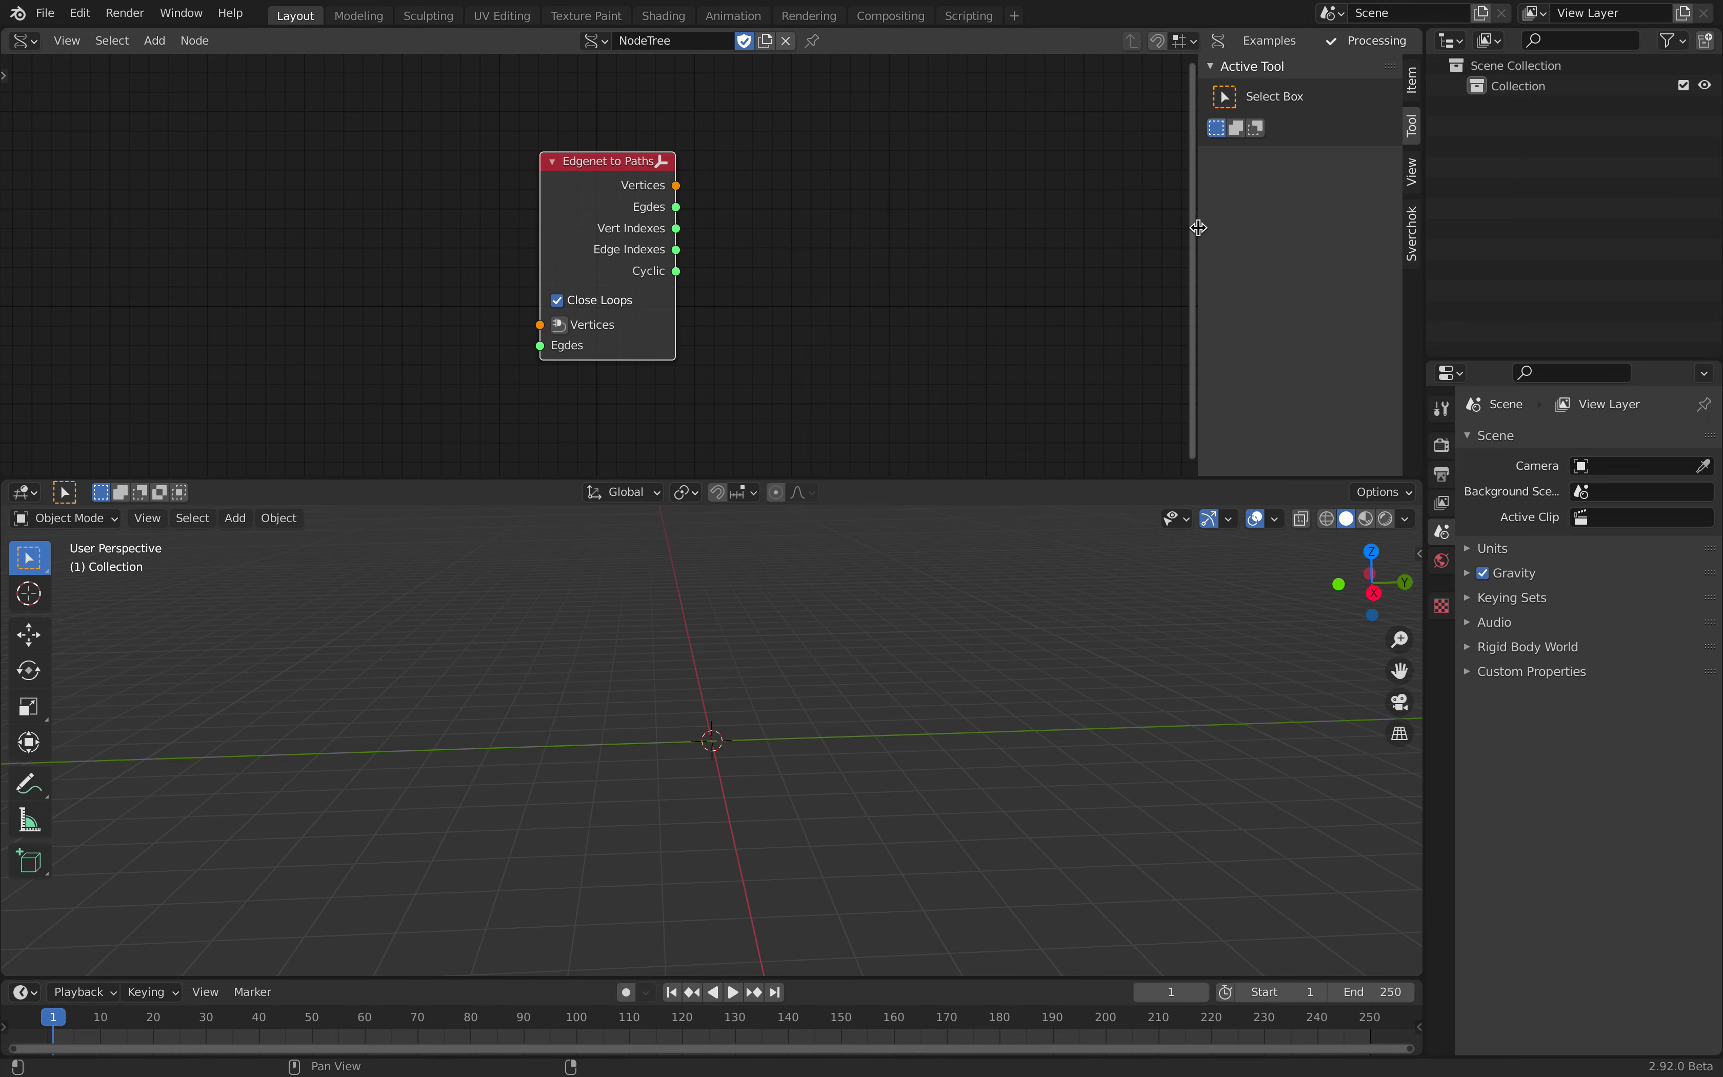
- Add a Plane node and place it beside the Edgenet to Paths node
drag(1199, 228, 1407, 239)
middle_drag(800, 670, 773, 688)
key(shift+a)
click(419, 206)
text(p)
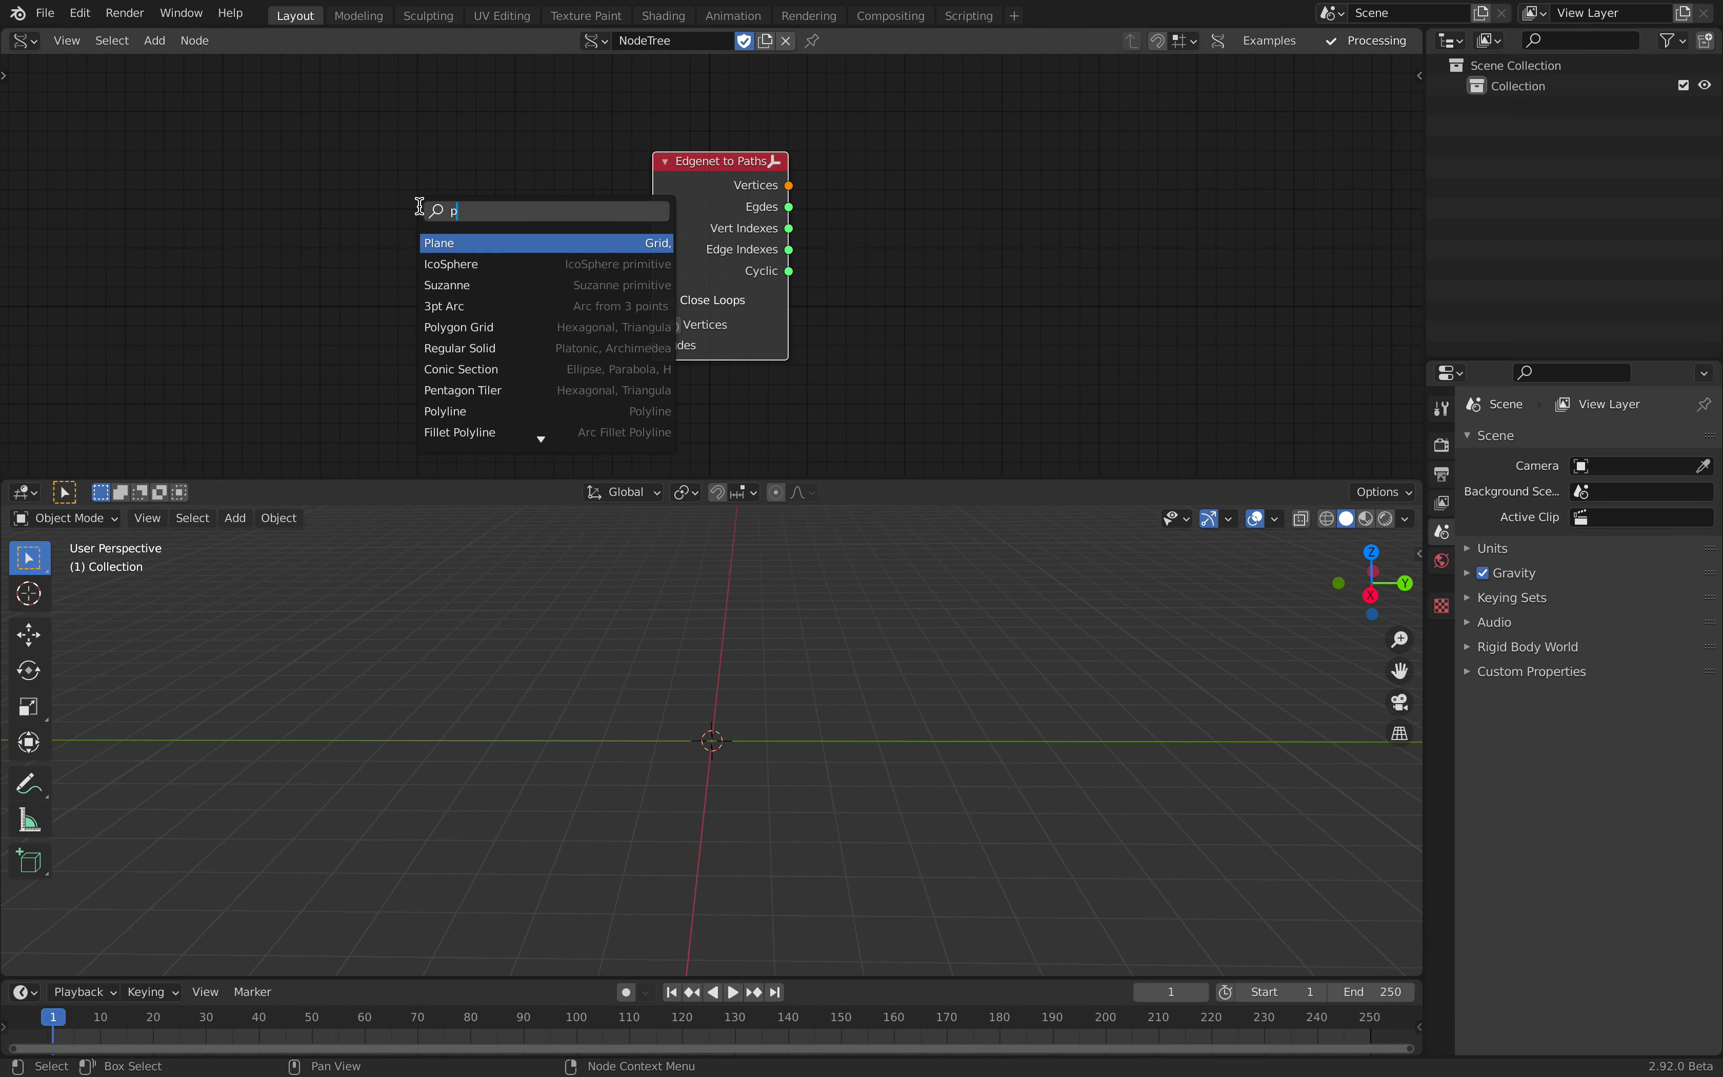
text(lan)
key(Return)
click(319, 154)
scroll(348, 154, up, 3)
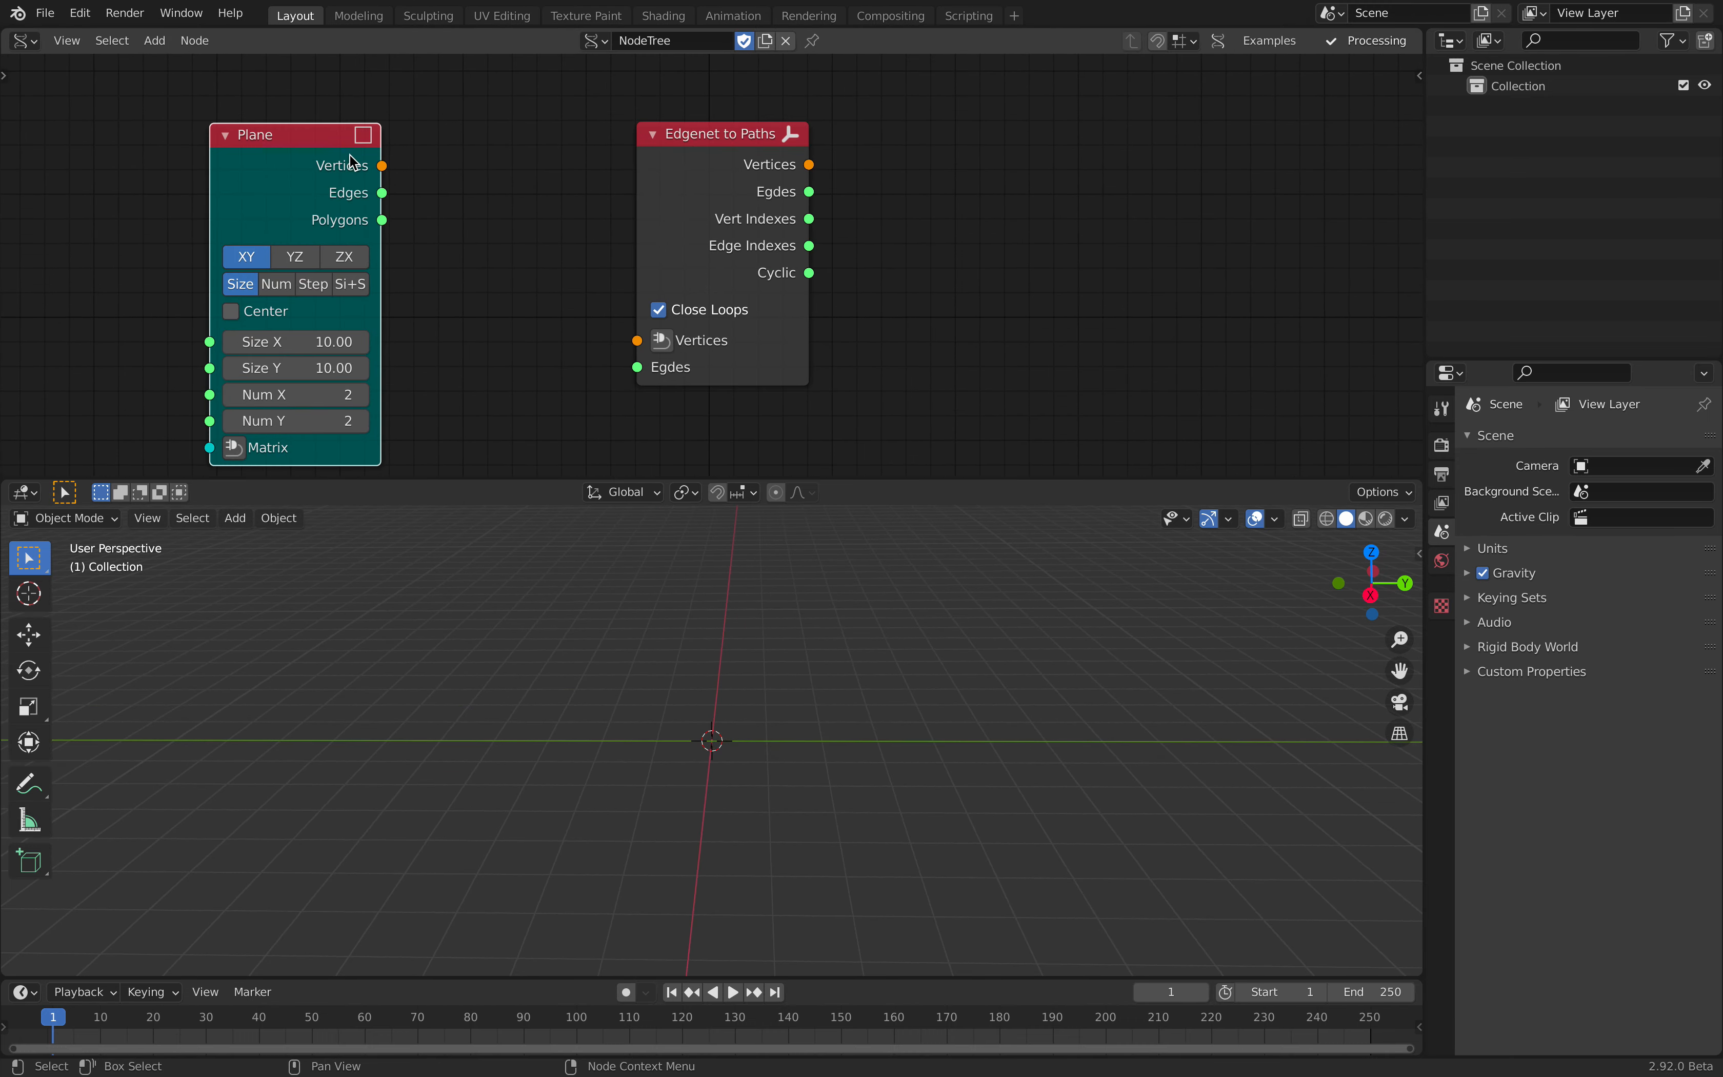
drag(351, 114, 381, 114)
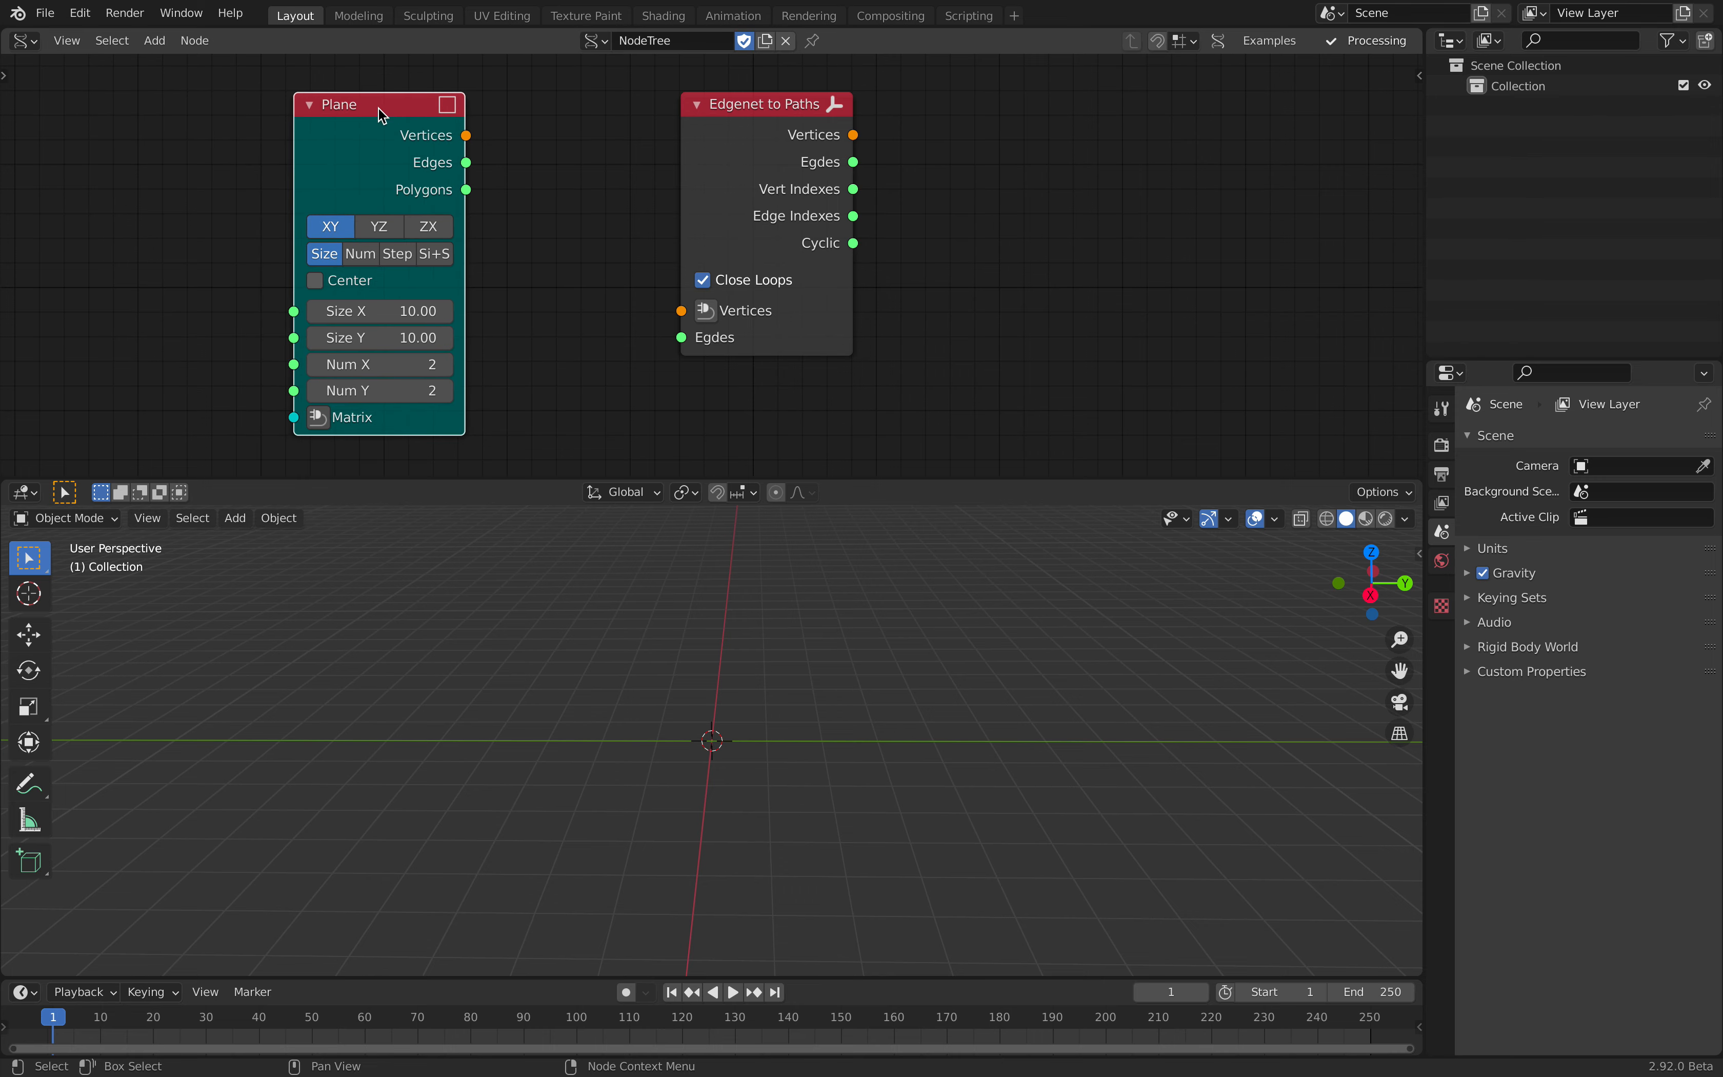
- Link the Plane node's vertices to Edgenet to Paths and set its Num X and Num Y to 20
shift+click(691, 160)
key(f)
click(429, 362)
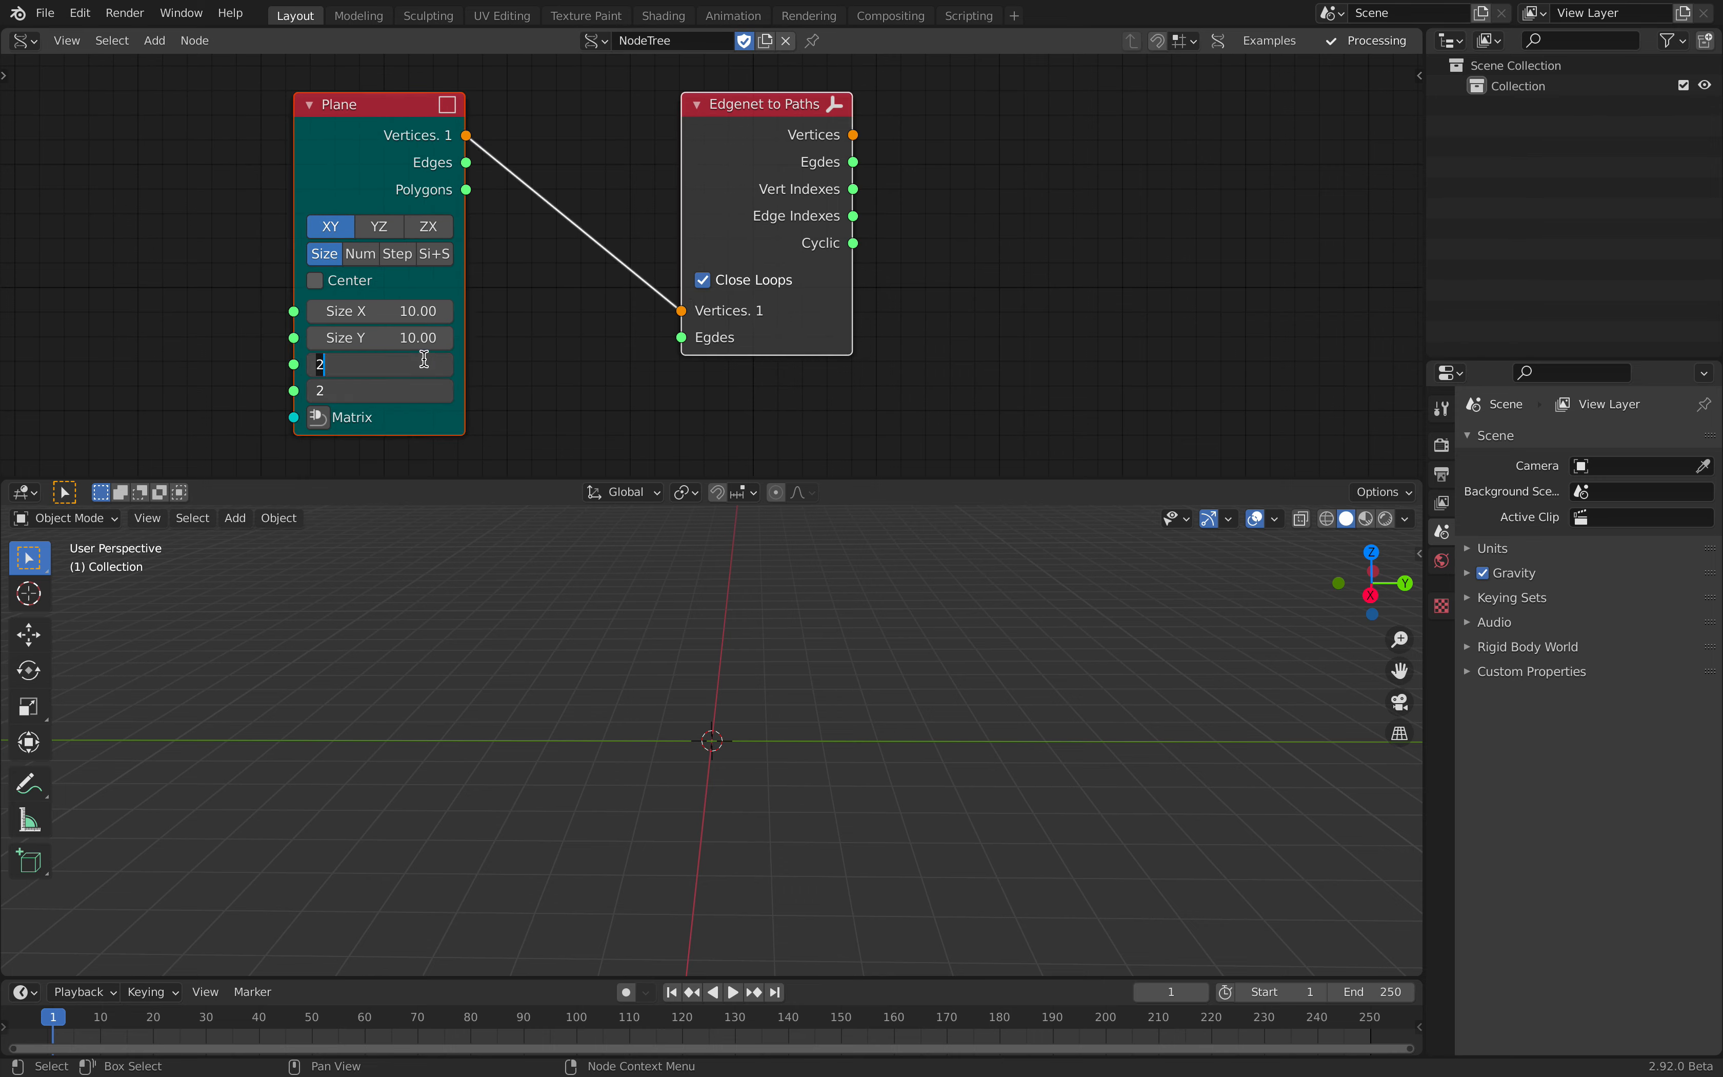
text(20)
key(Return)
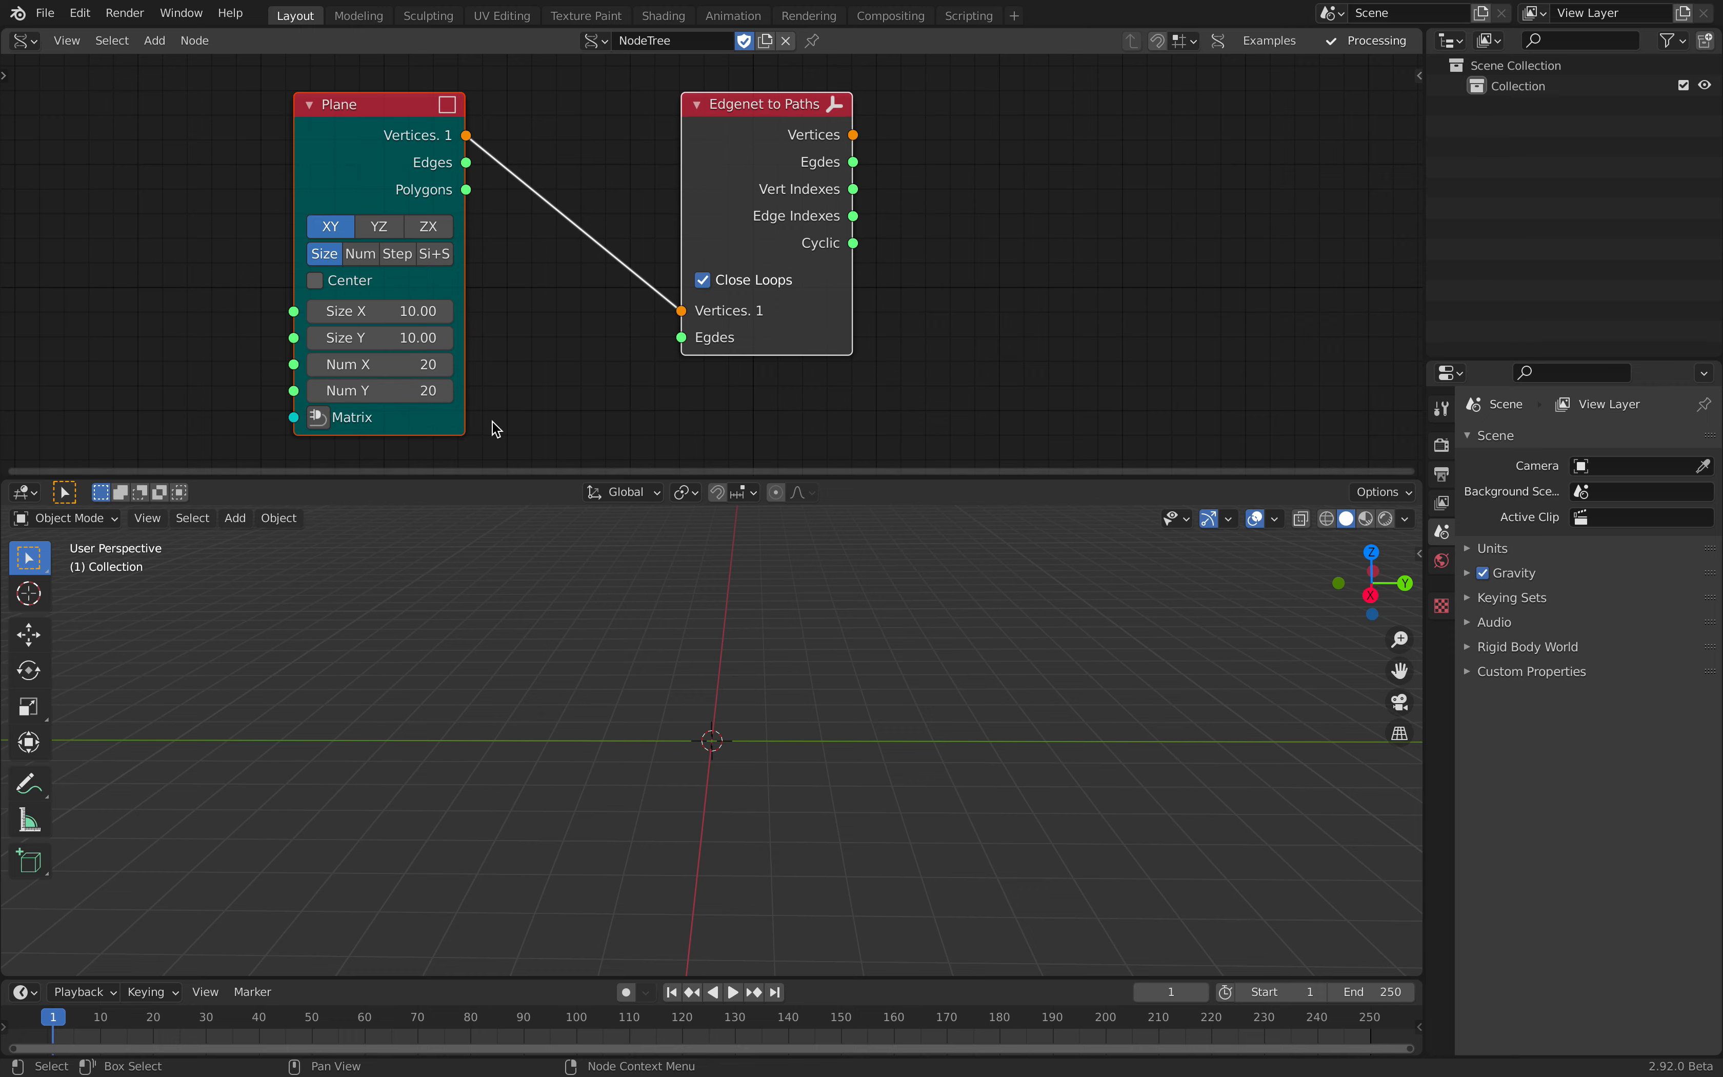
- Add a Viewer Draw node after the Edgenet to Paths node
middle_drag(709, 661, 636, 661)
middle_drag(707, 154, 671, 161)
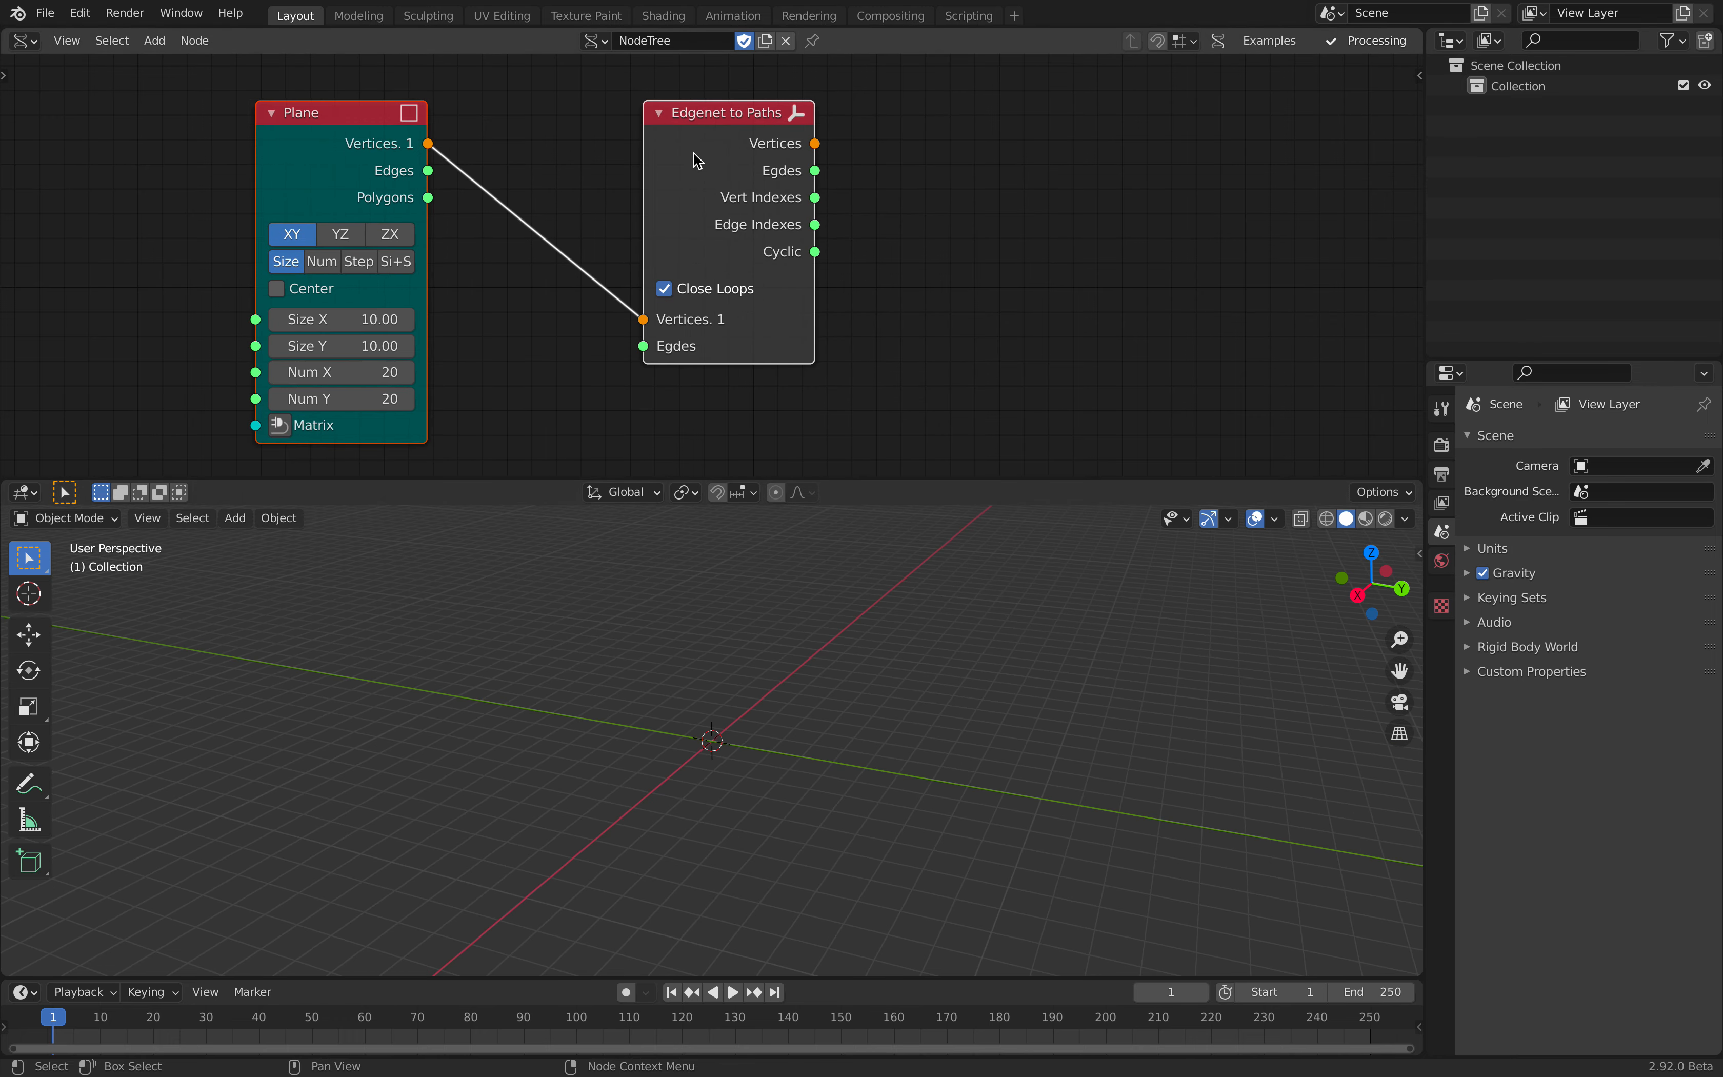
key(alt+space)
text(viewer)
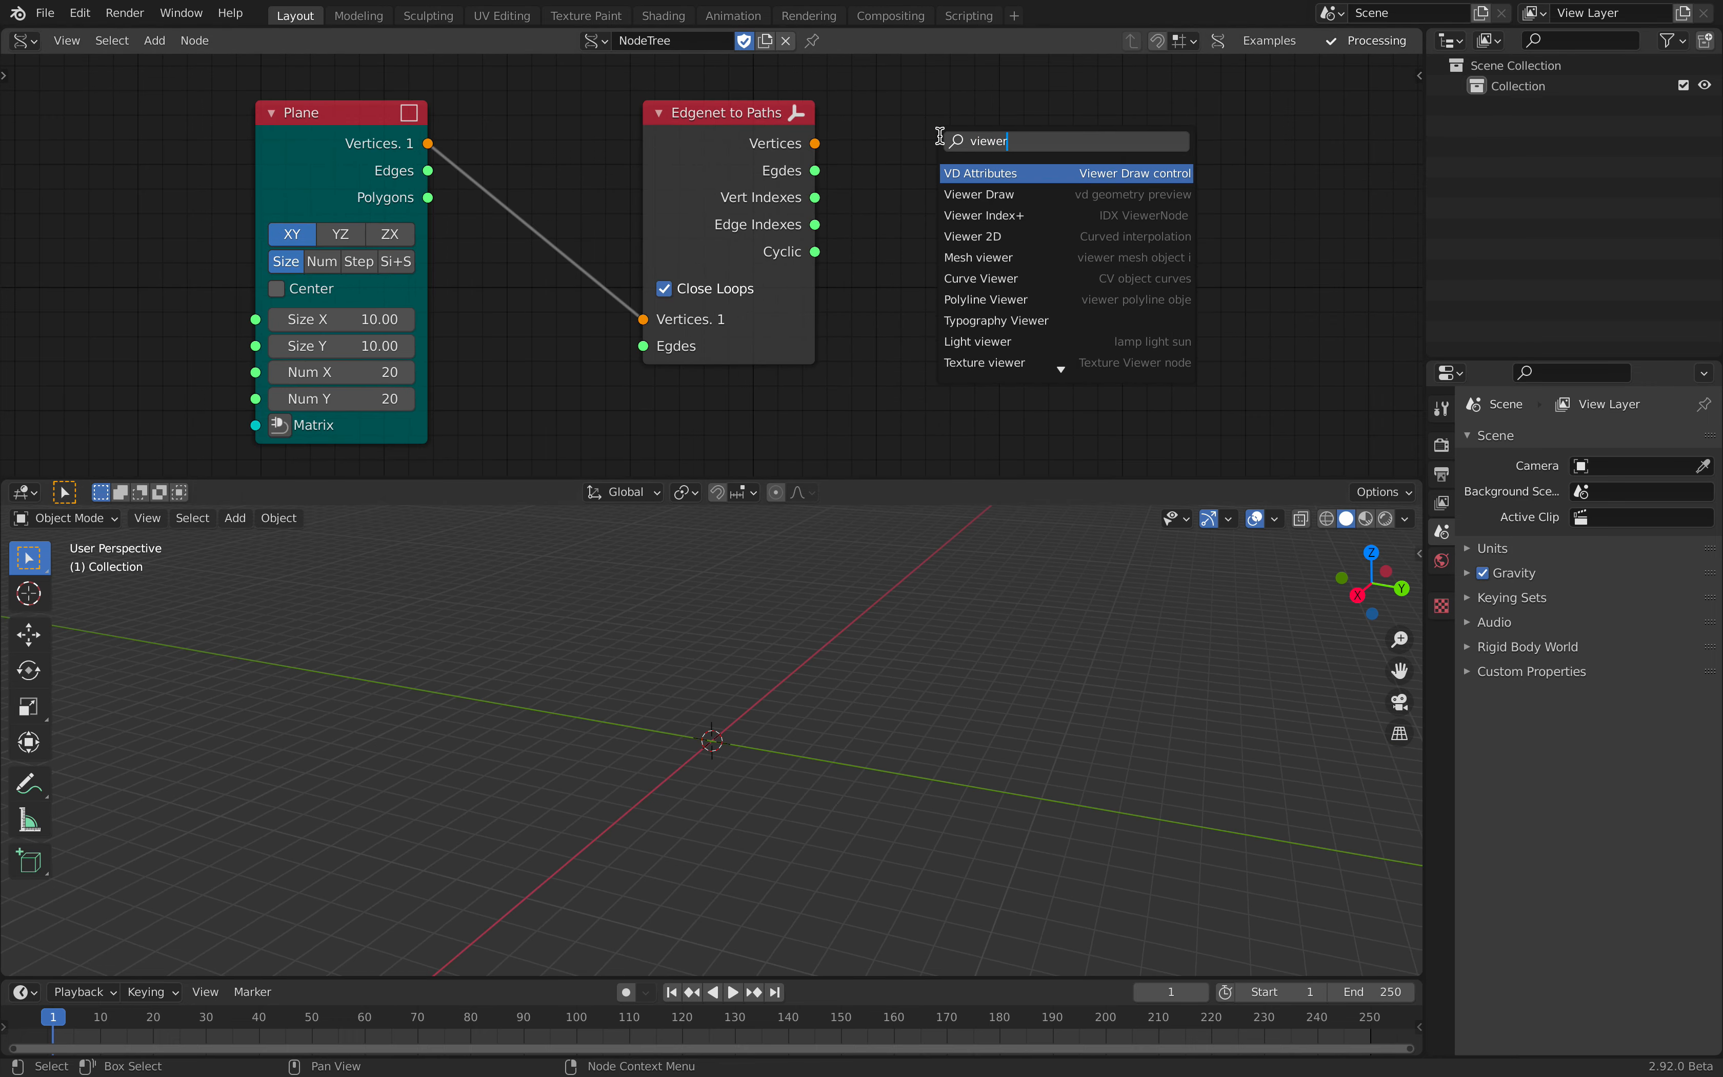
key(Down)
key(Return)
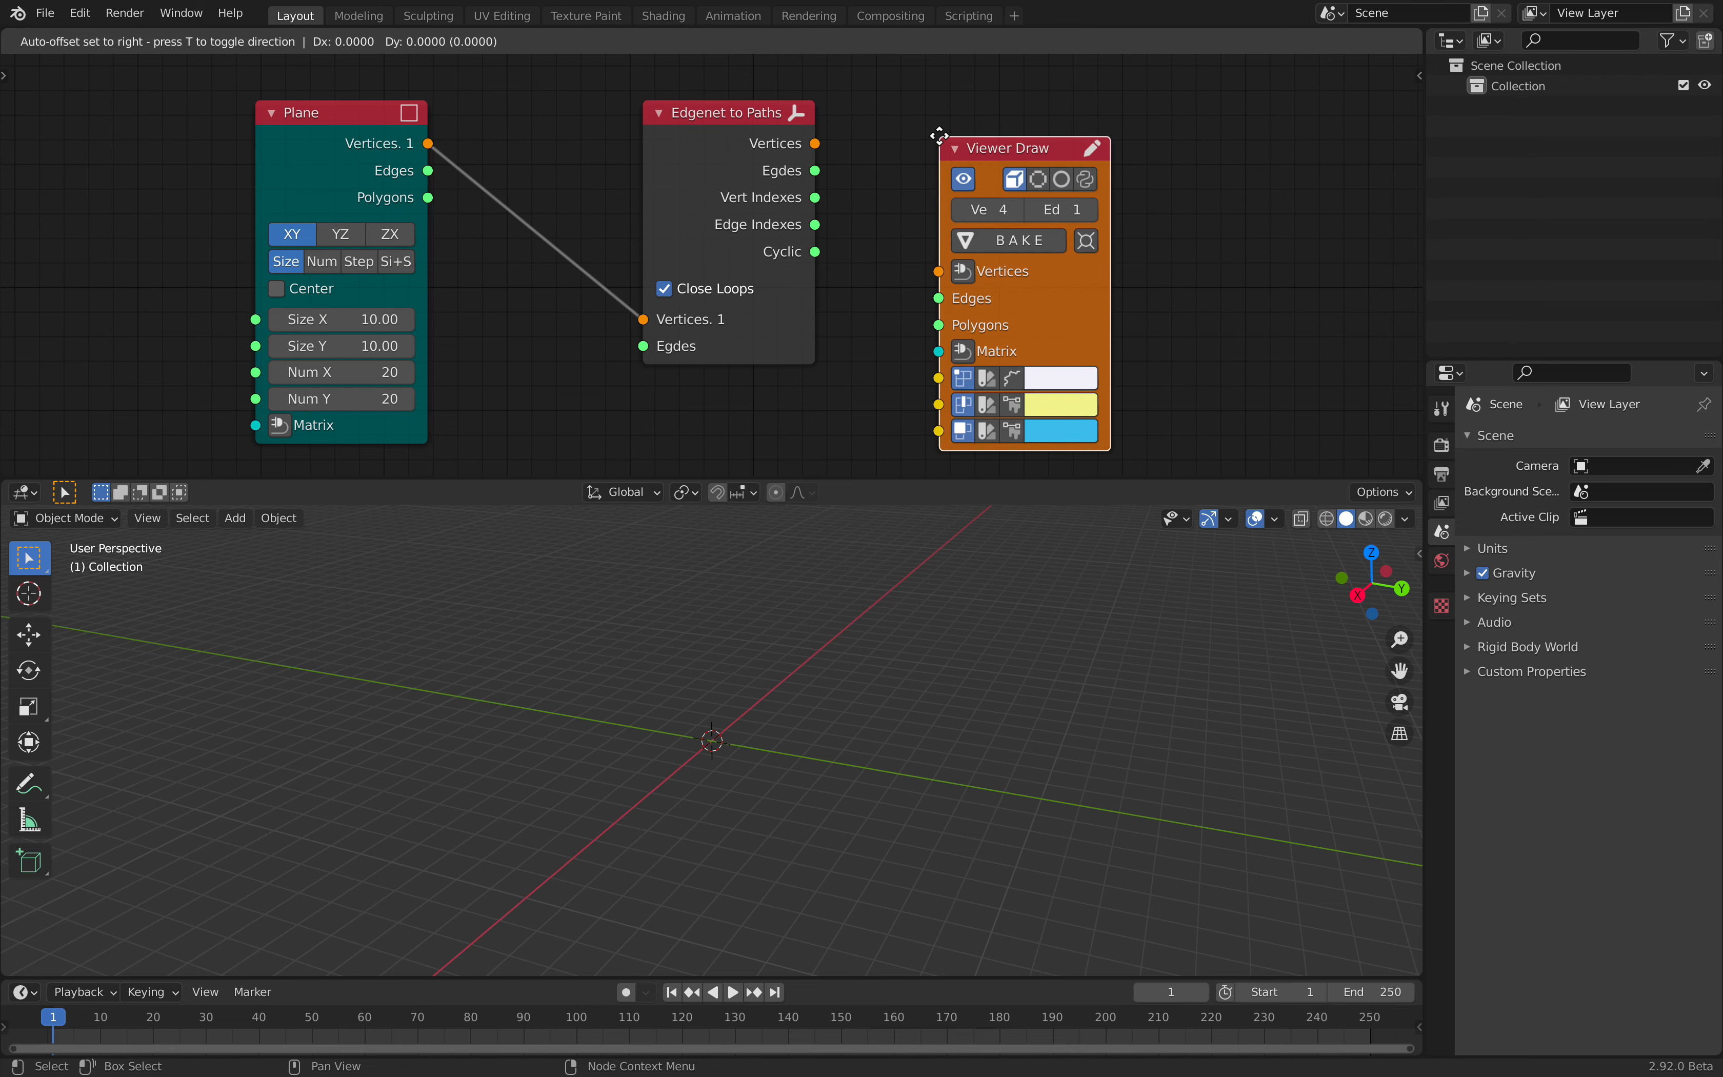
click(938, 95)
- Connect the Plane's edges to Edgenet to Paths and feed that node's vertices and edges into Viewer Draw
mouse_move(815, 146)
mouse_down()
mouse_move(939, 231)
mouse_move(939, 258)
mouse_up()
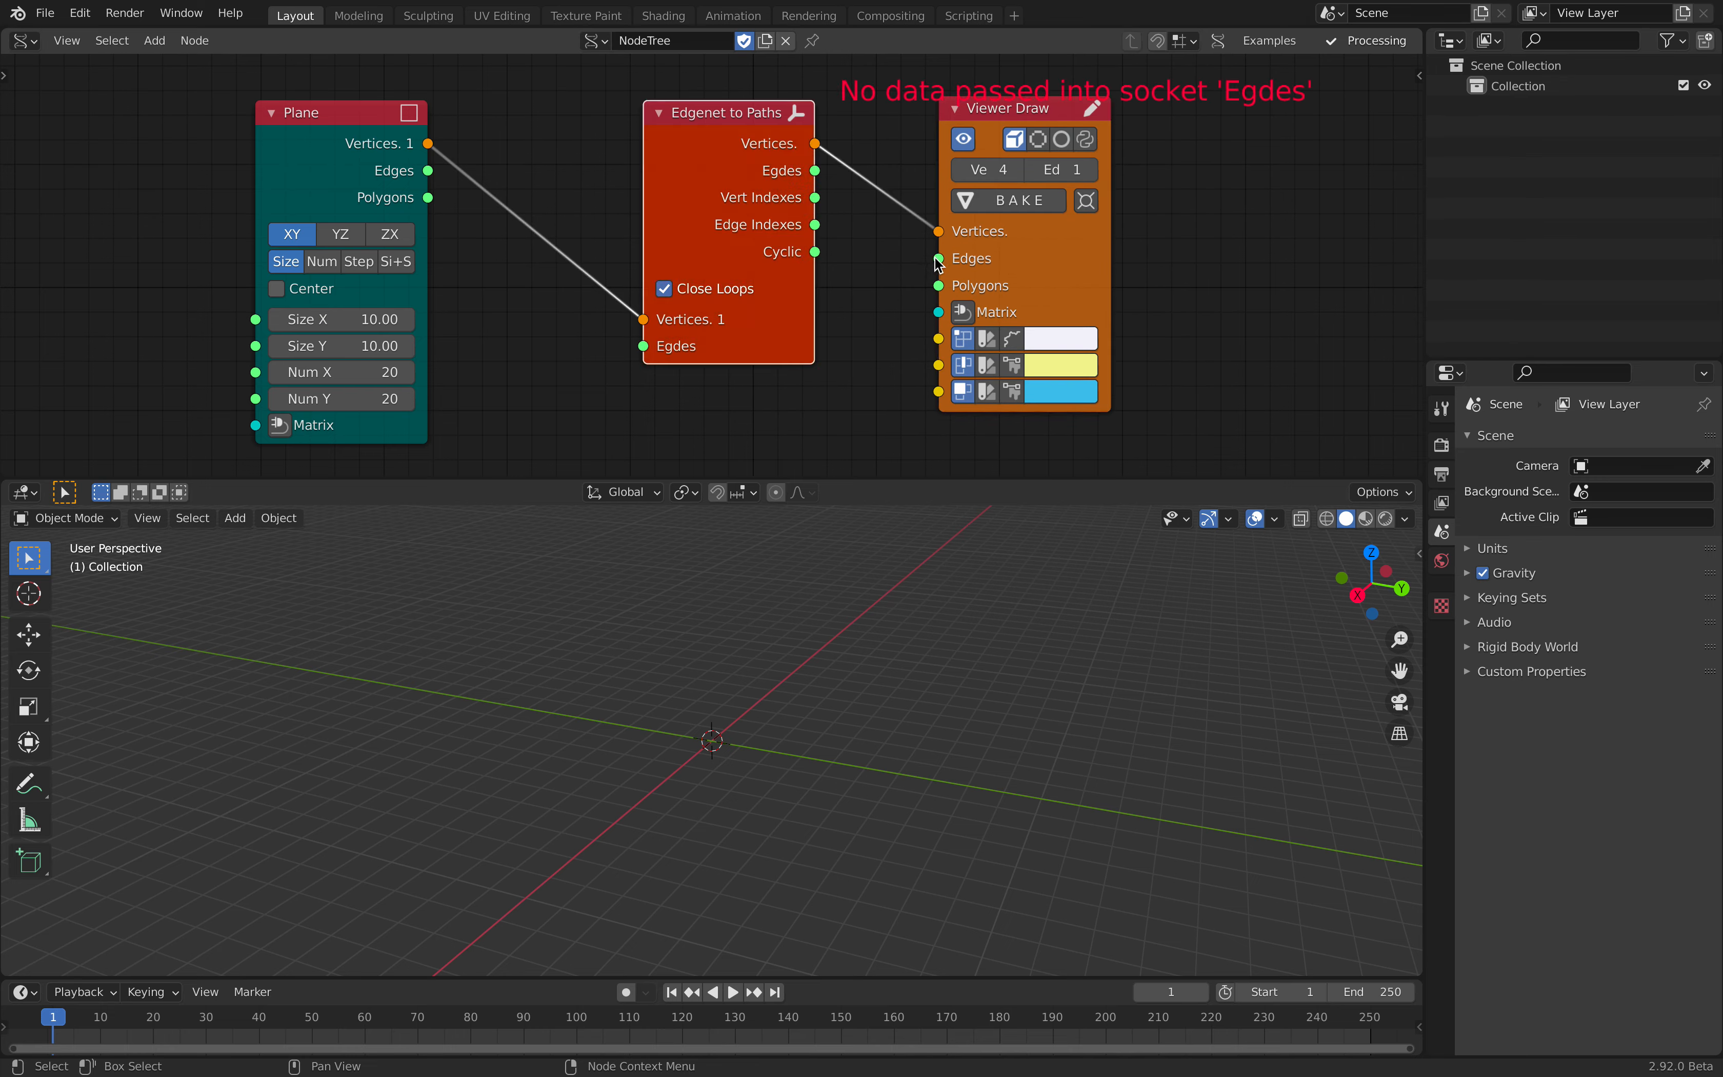
drag(757, 128, 801, 137)
drag(369, 121, 673, 283)
drag(702, 363, 704, 362)
drag(724, 334, 711, 317)
mouse_move(913, 762)
middle_down()
mouse_move(955, 817)
mouse_move(770, 635)
middle_up()
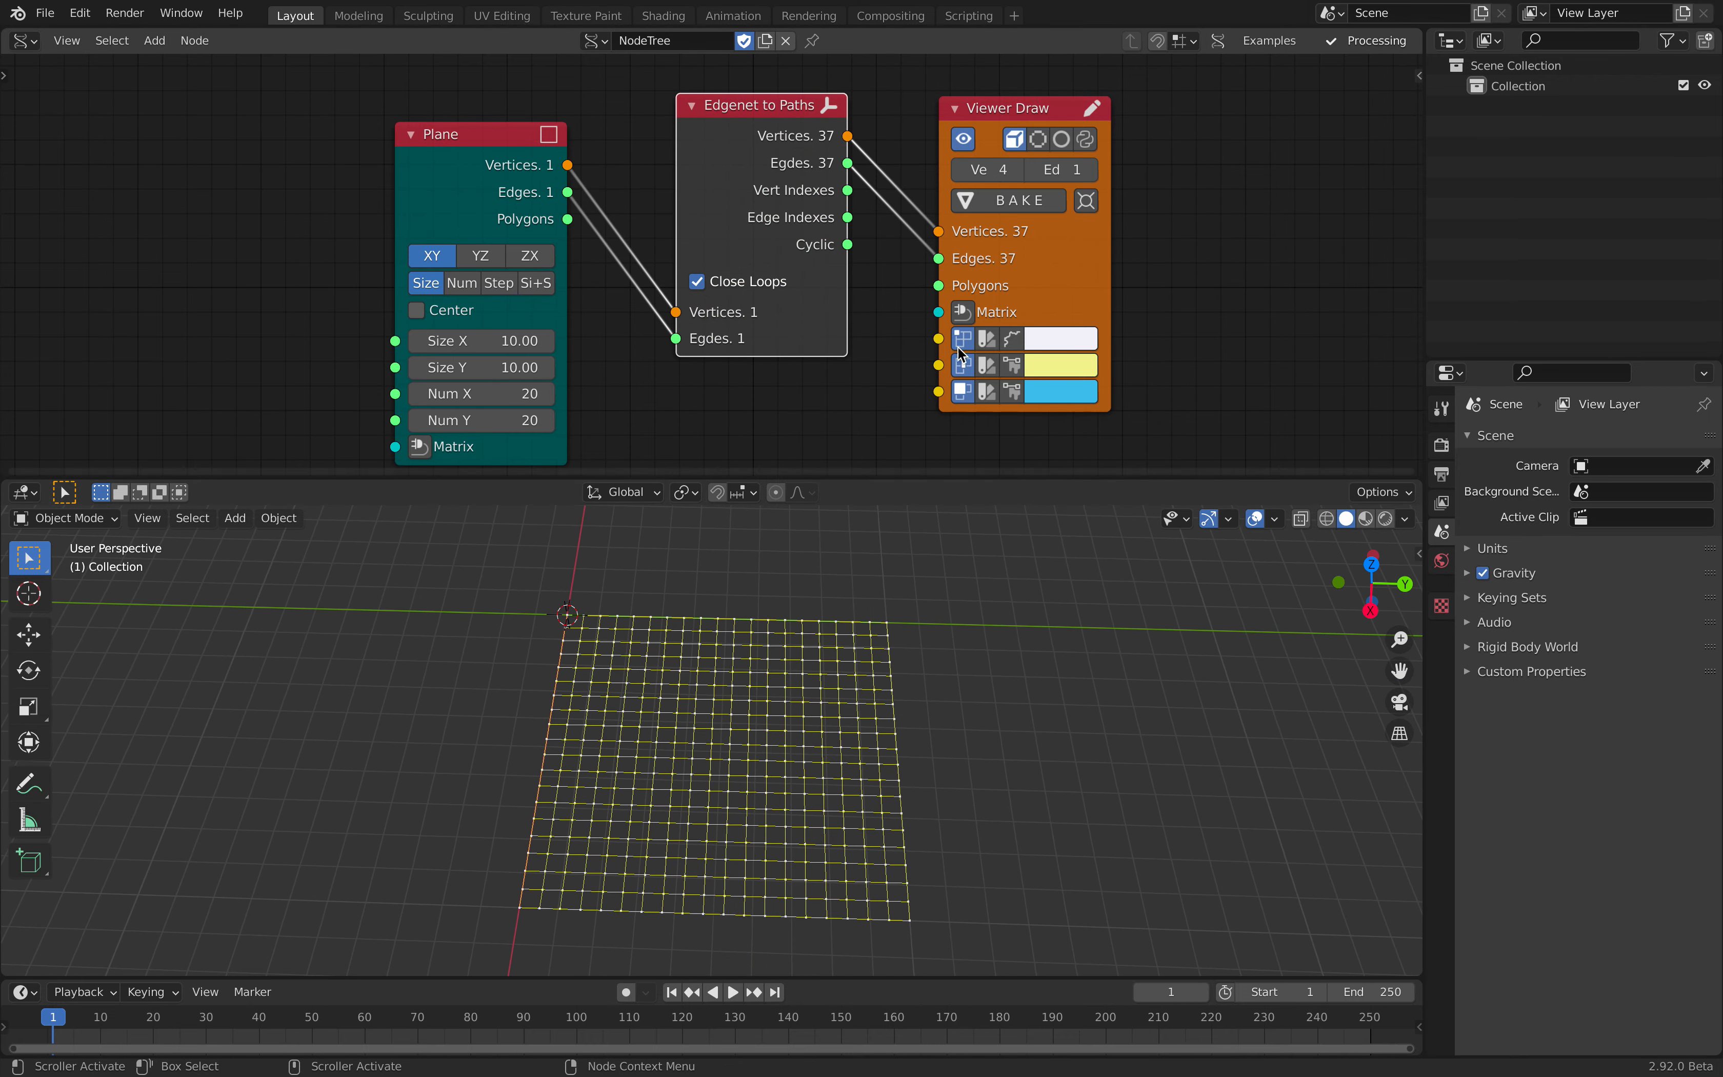
- Bake the paths from Viewer Draw into mesh objects and move them all beside the previewed grid
click(1034, 275)
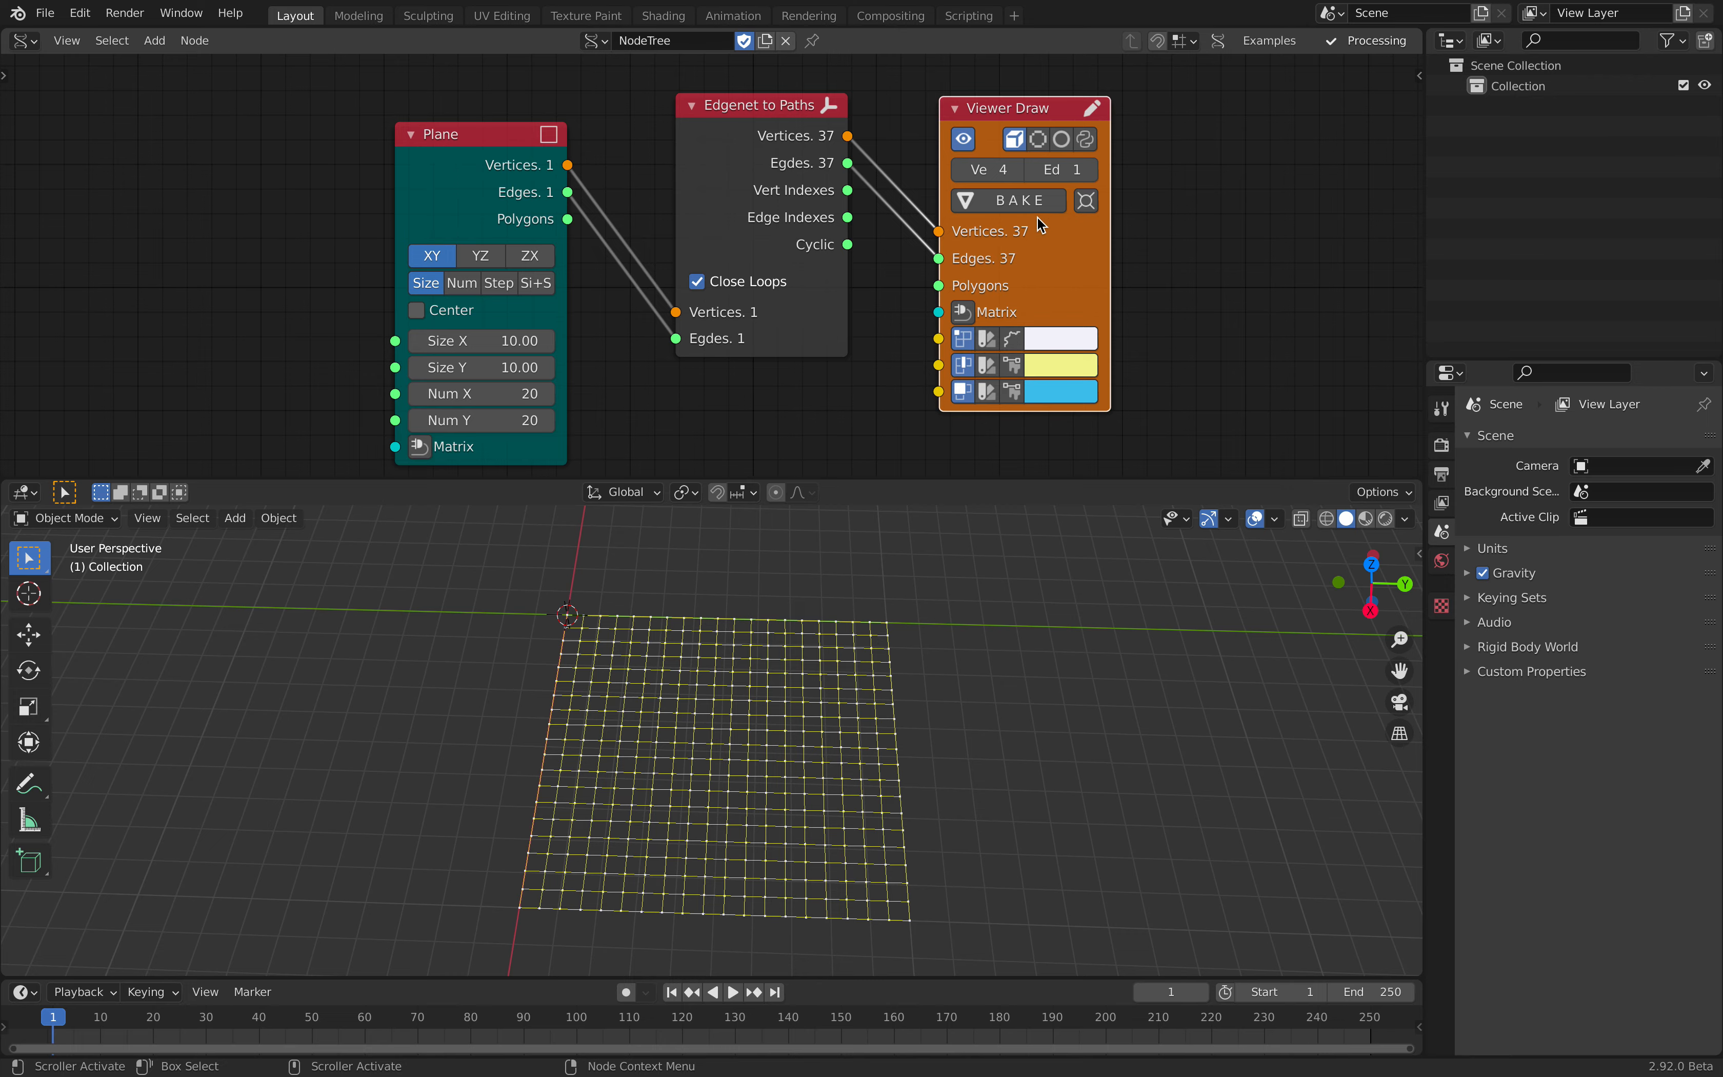
click(1035, 203)
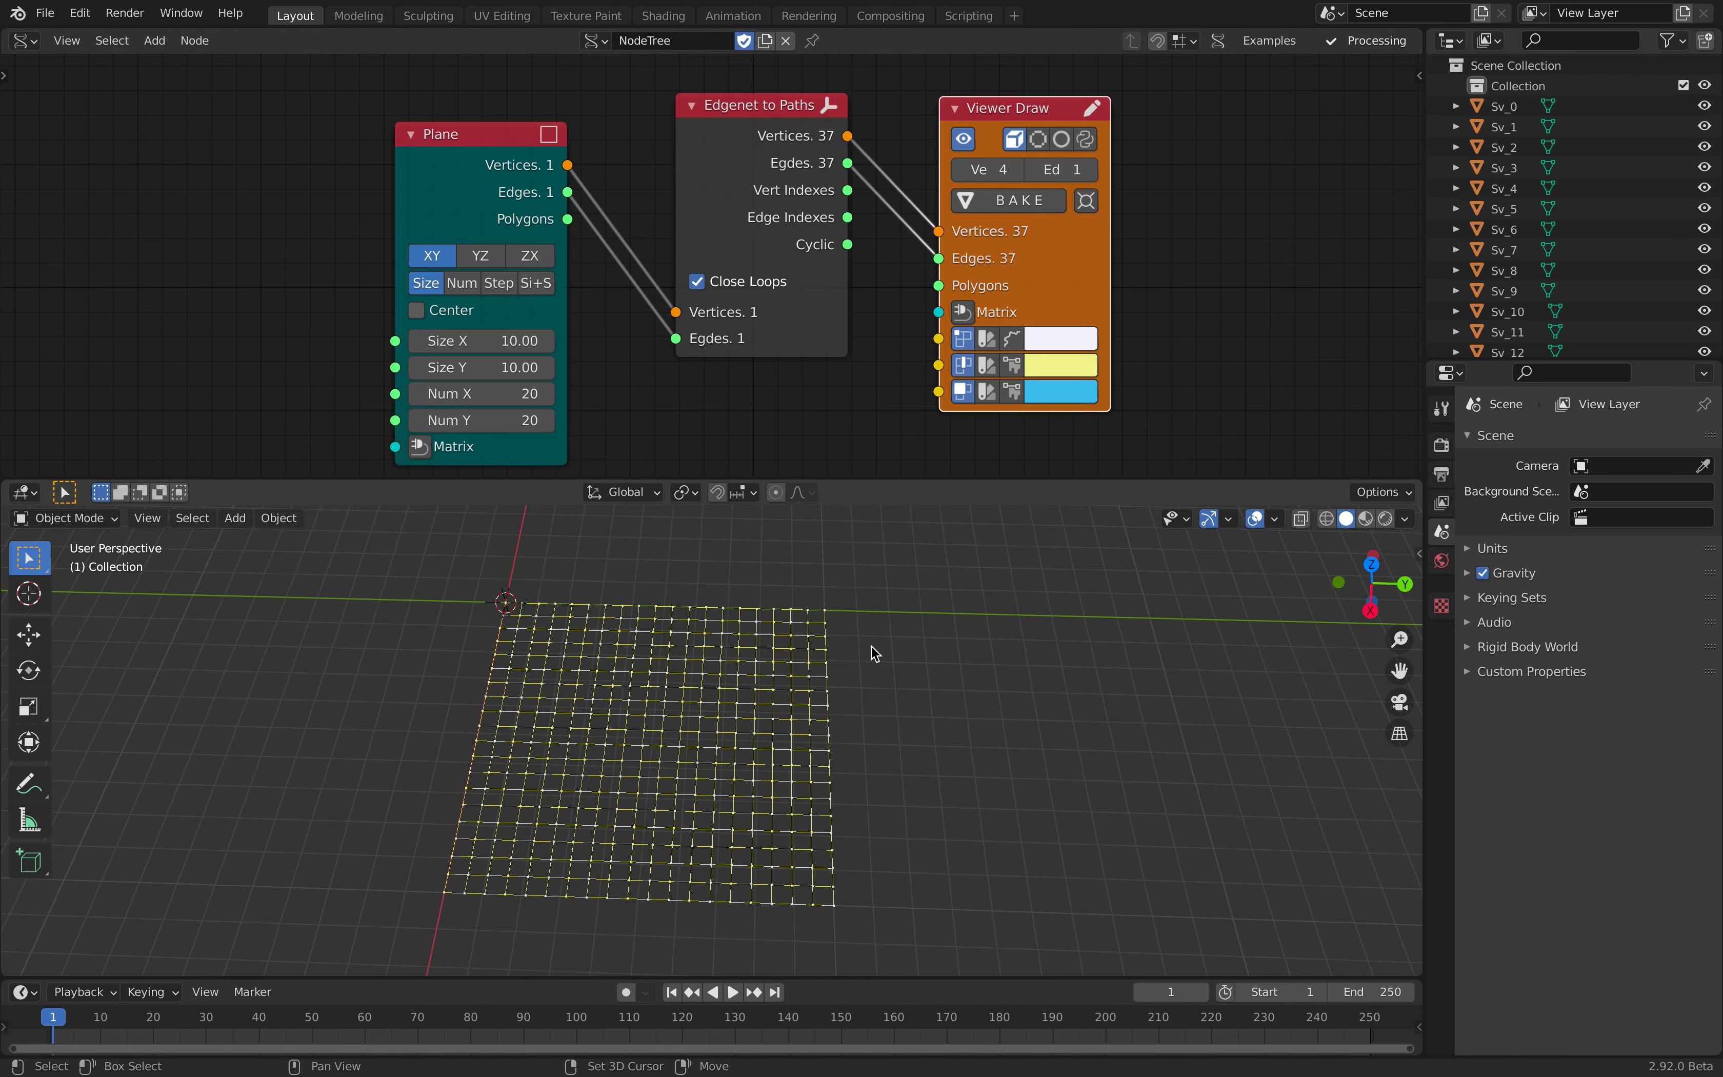
key(a)
key(g)
click(1203, 659)
shift+middle_drag(1203, 659, 998, 641)
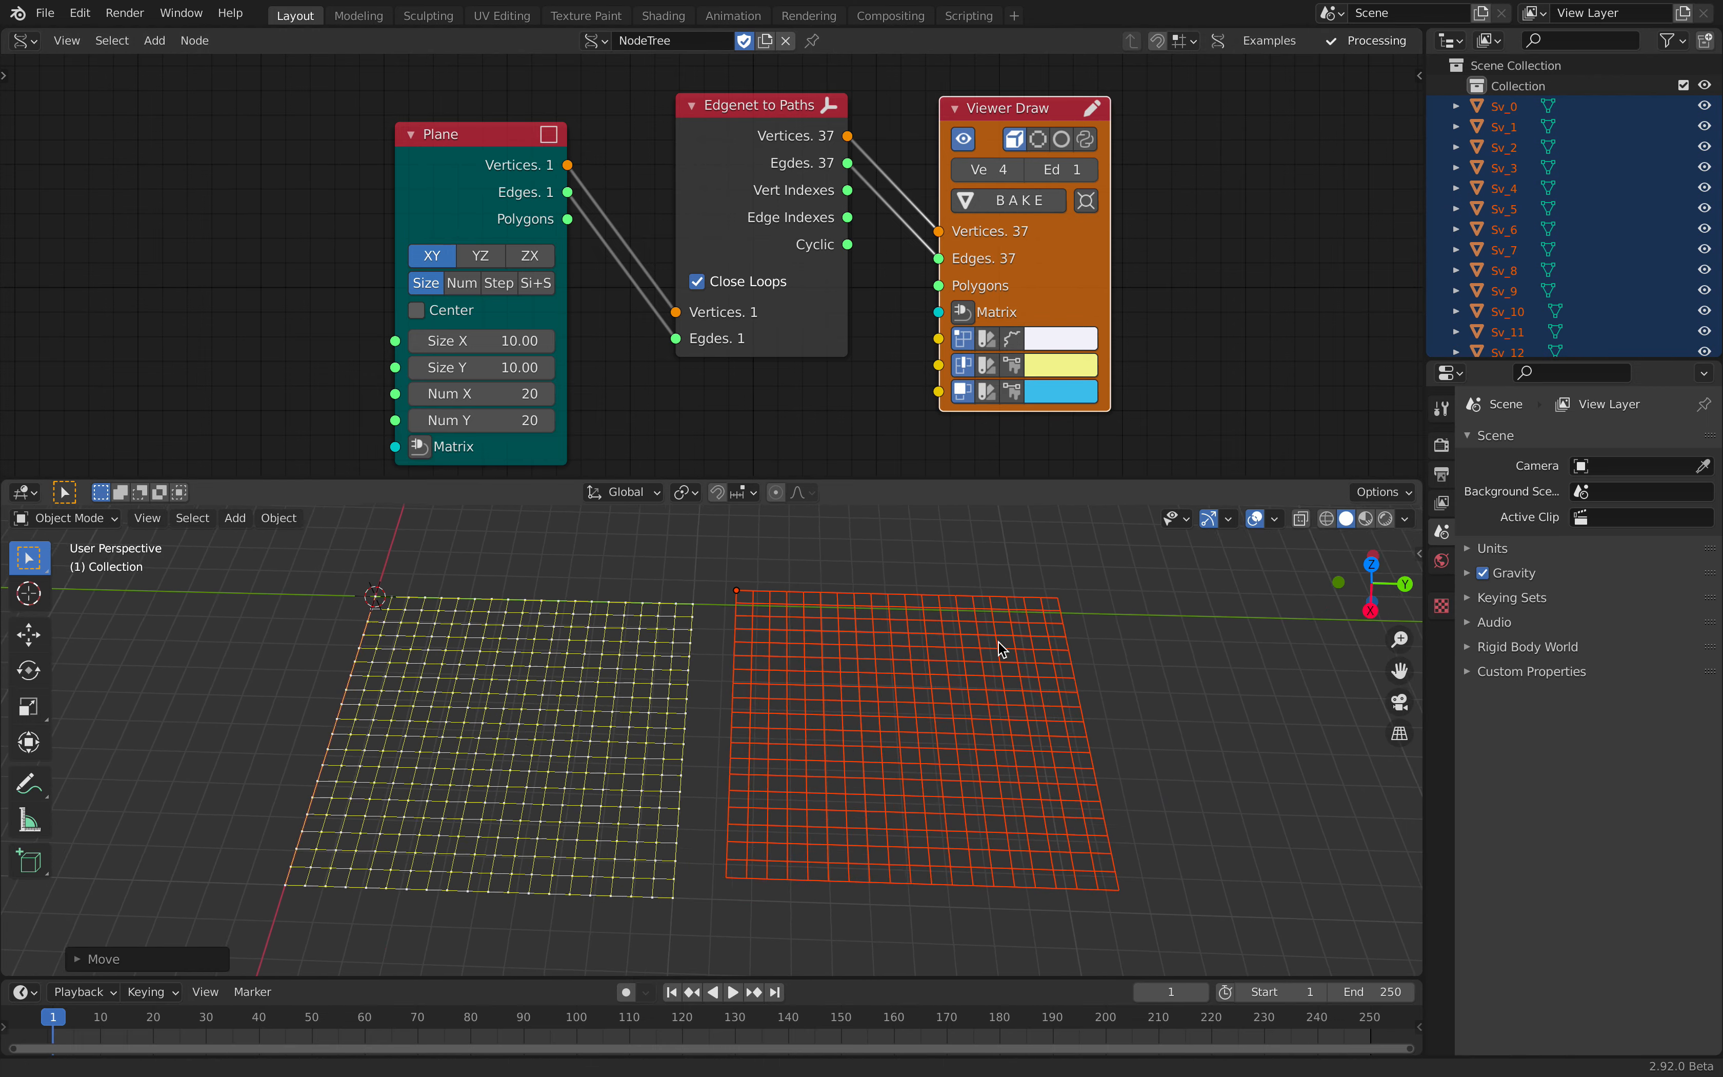
- Move several individual baked paths out of the grid, one at a time, to separate them
click(944, 597)
key(g)
click(901, 563)
click(847, 616)
key(g)
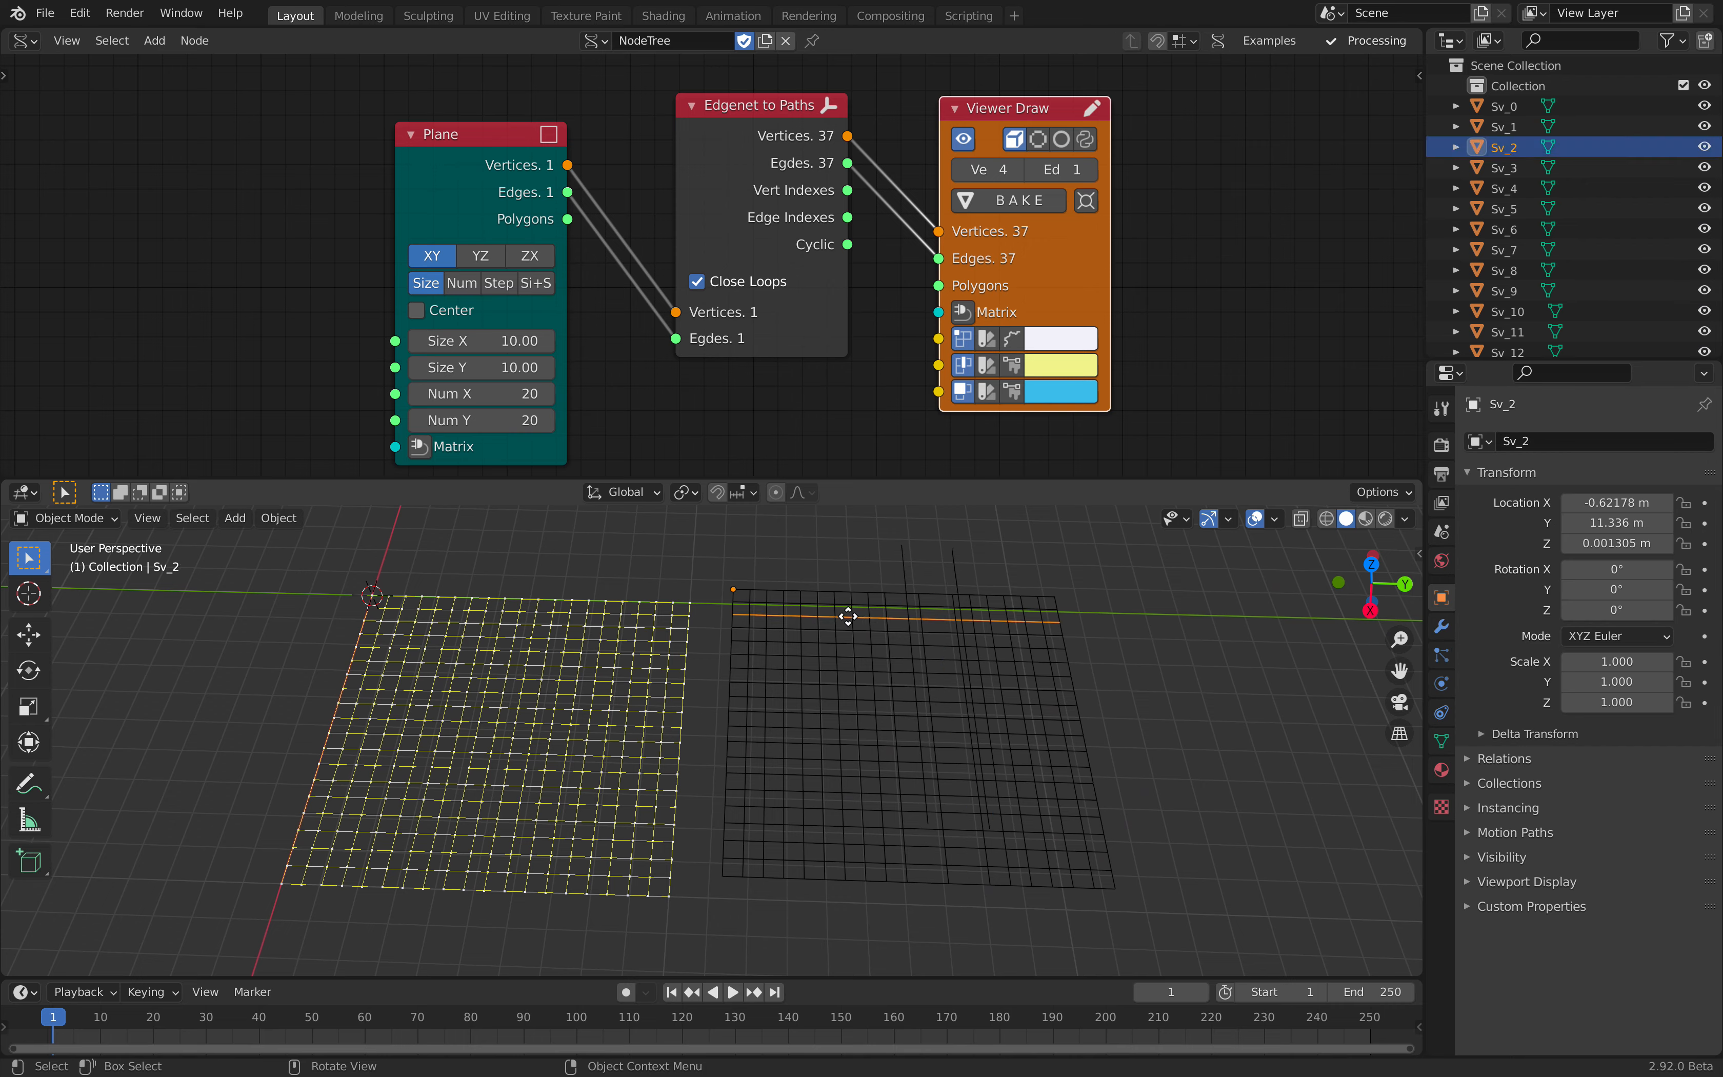
click(856, 563)
click(863, 606)
click(865, 594)
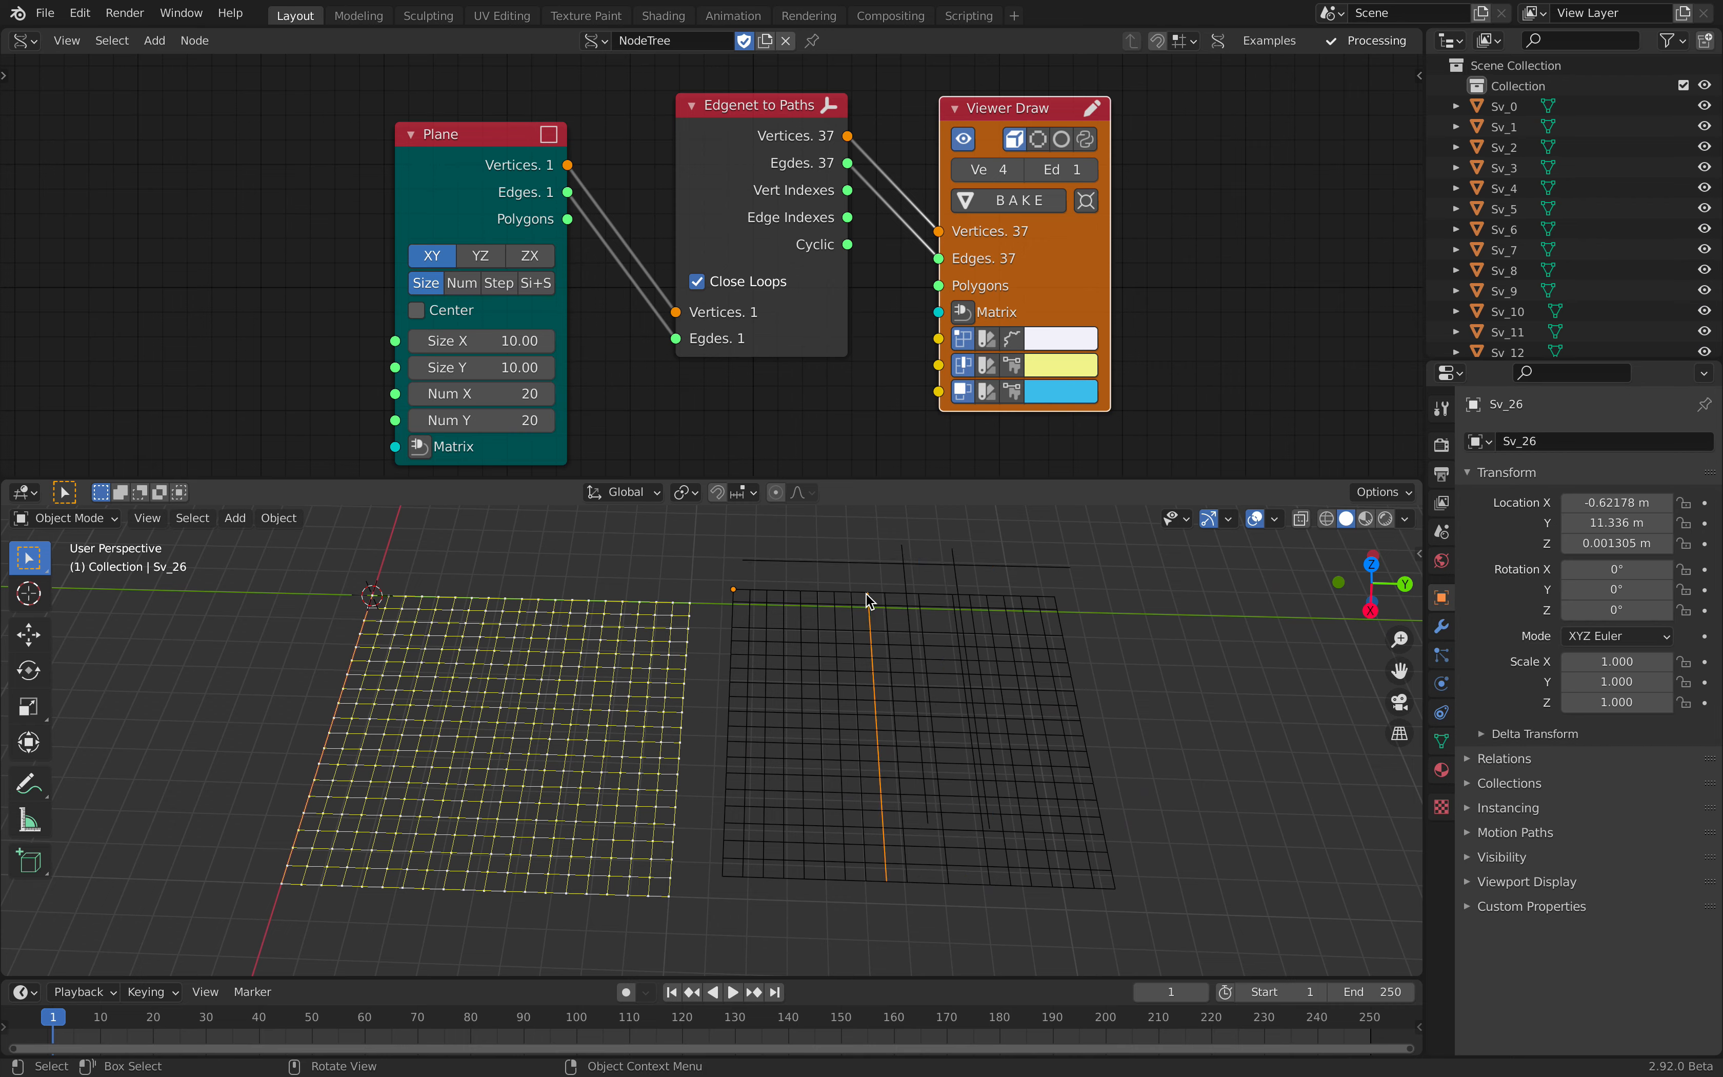
key(g)
click(974, 633)
click(860, 633)
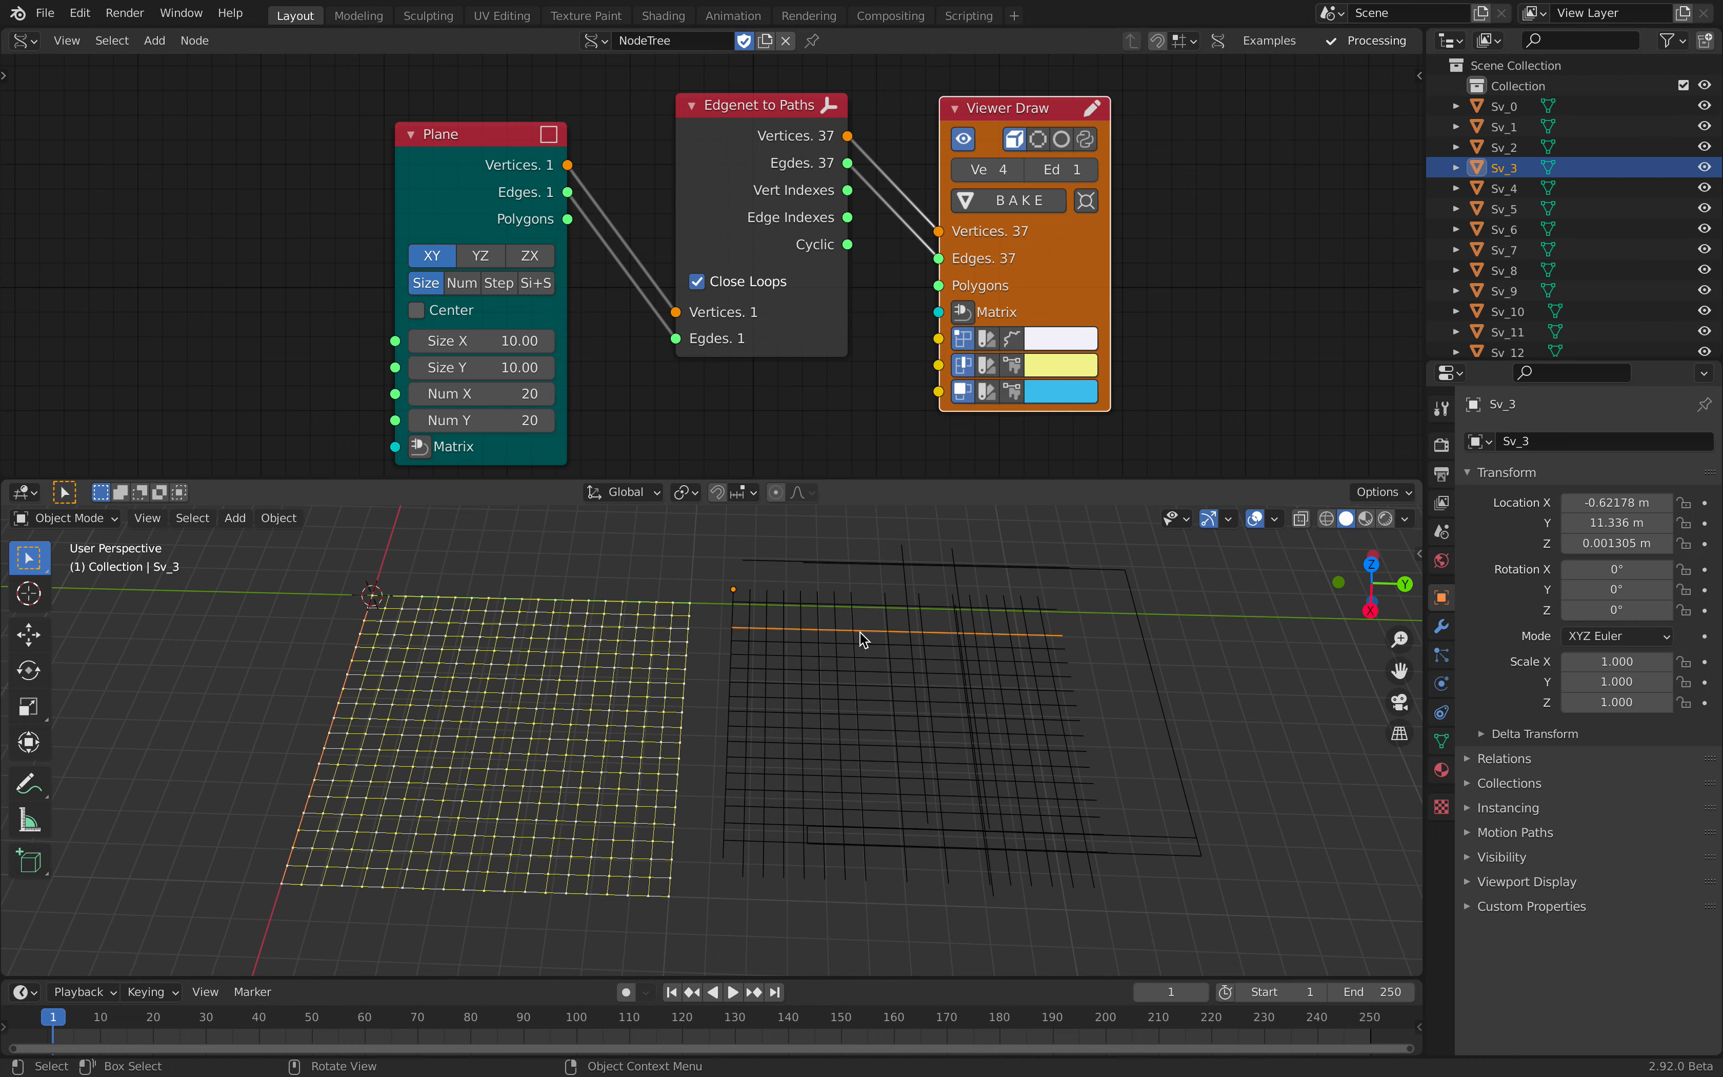
key(g)
click(820, 634)
- Delete all the baked path objects
key(a)
key(alt+a)
key(b)
drag(707, 541, 1188, 908)
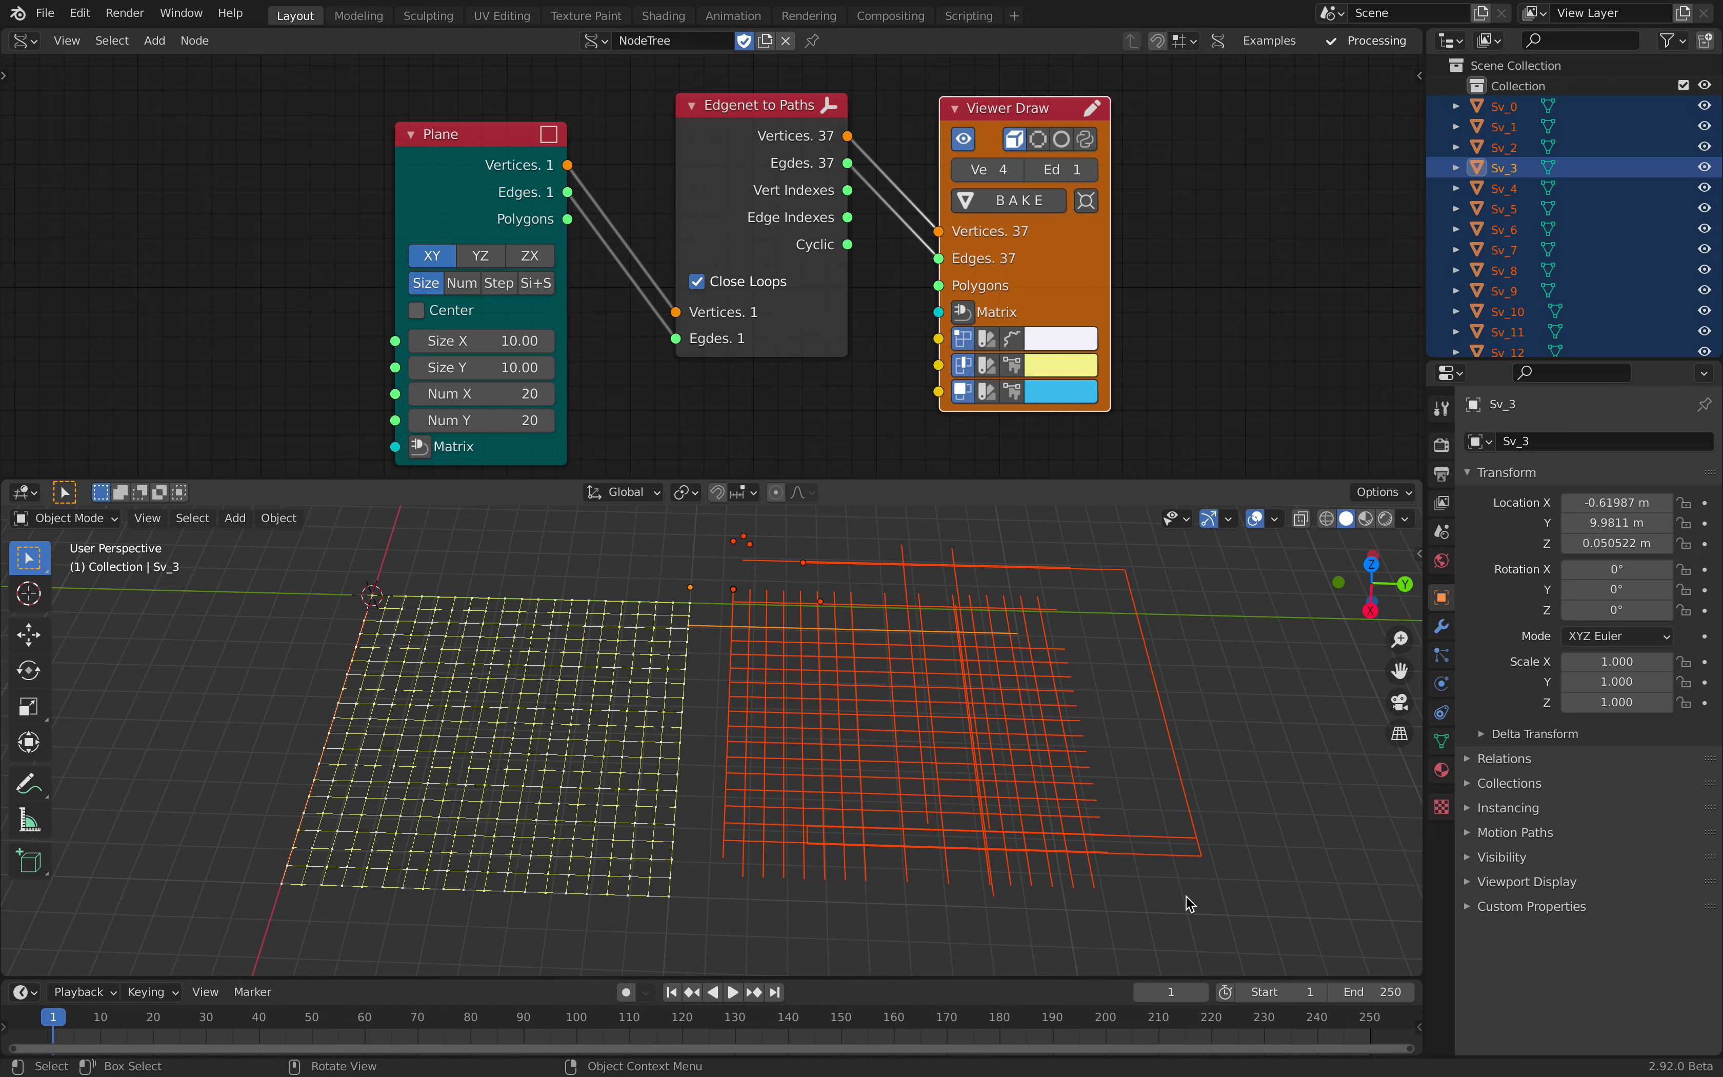
key(Delete)
middle_drag(1006, 773, 707, 616)
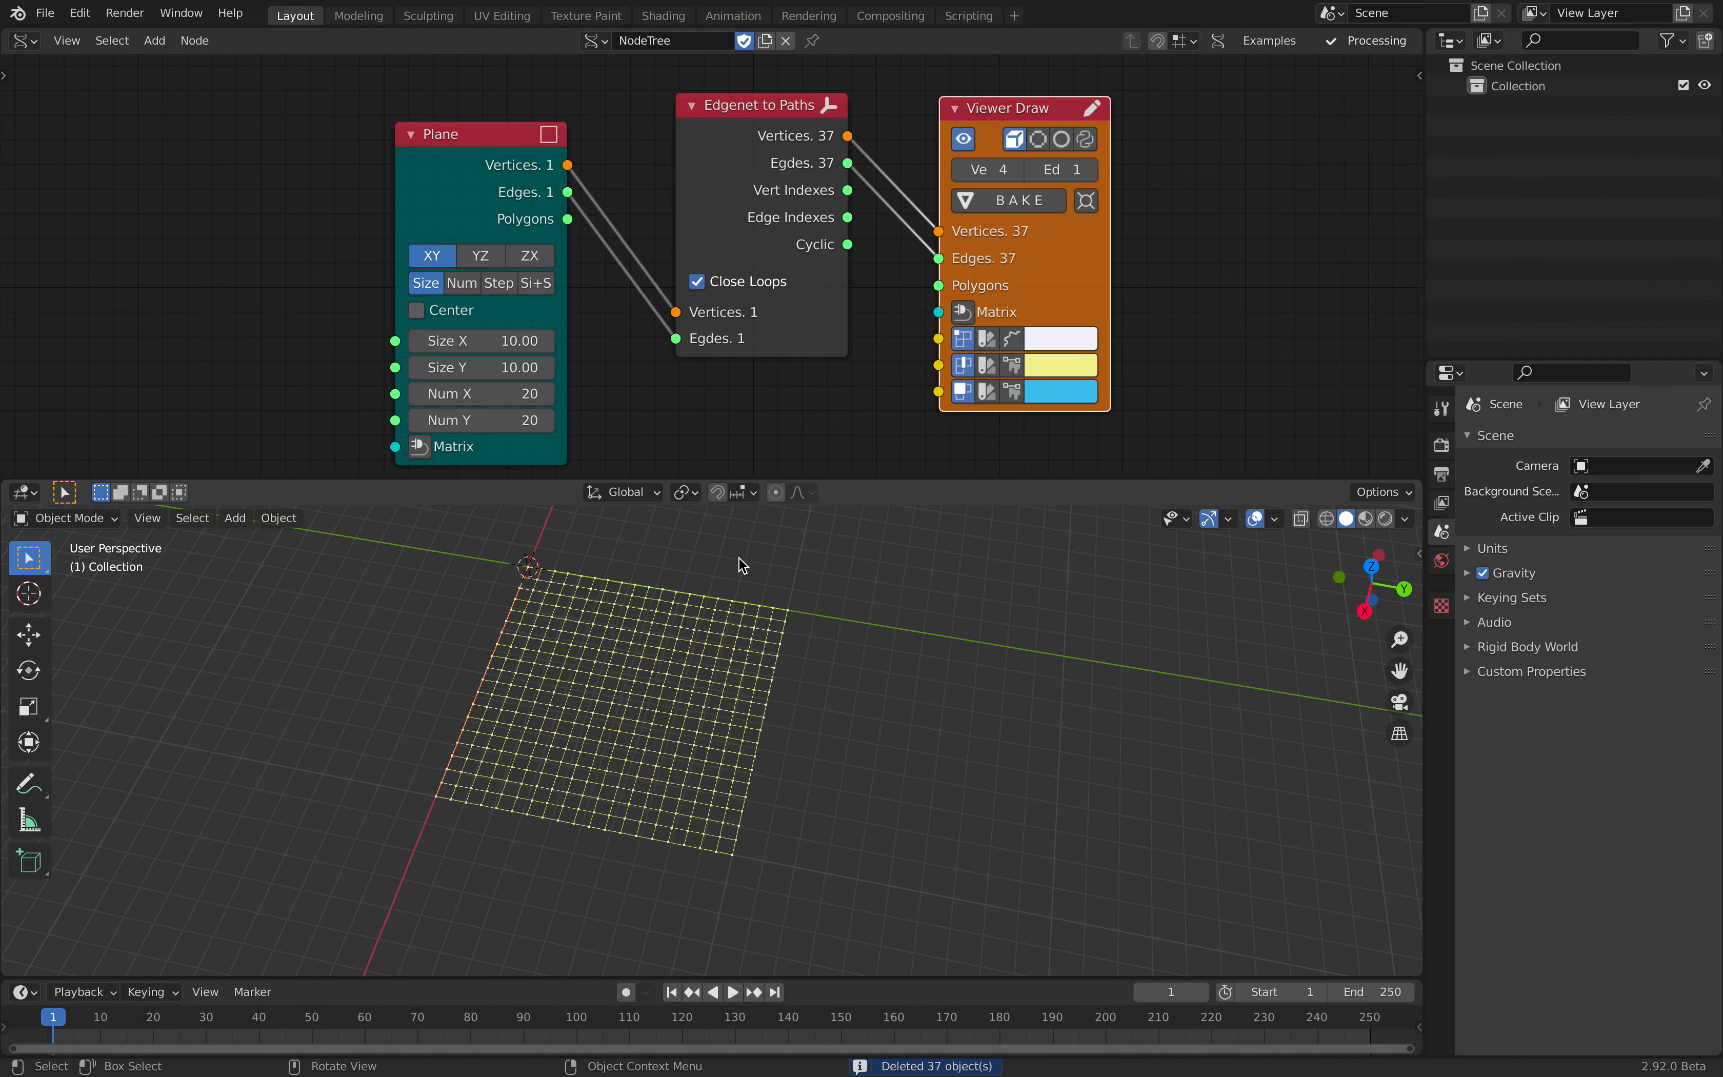
- Replace the Viewer Draw node with a Mesh viewer node
key(Delete)
key(alt+space)
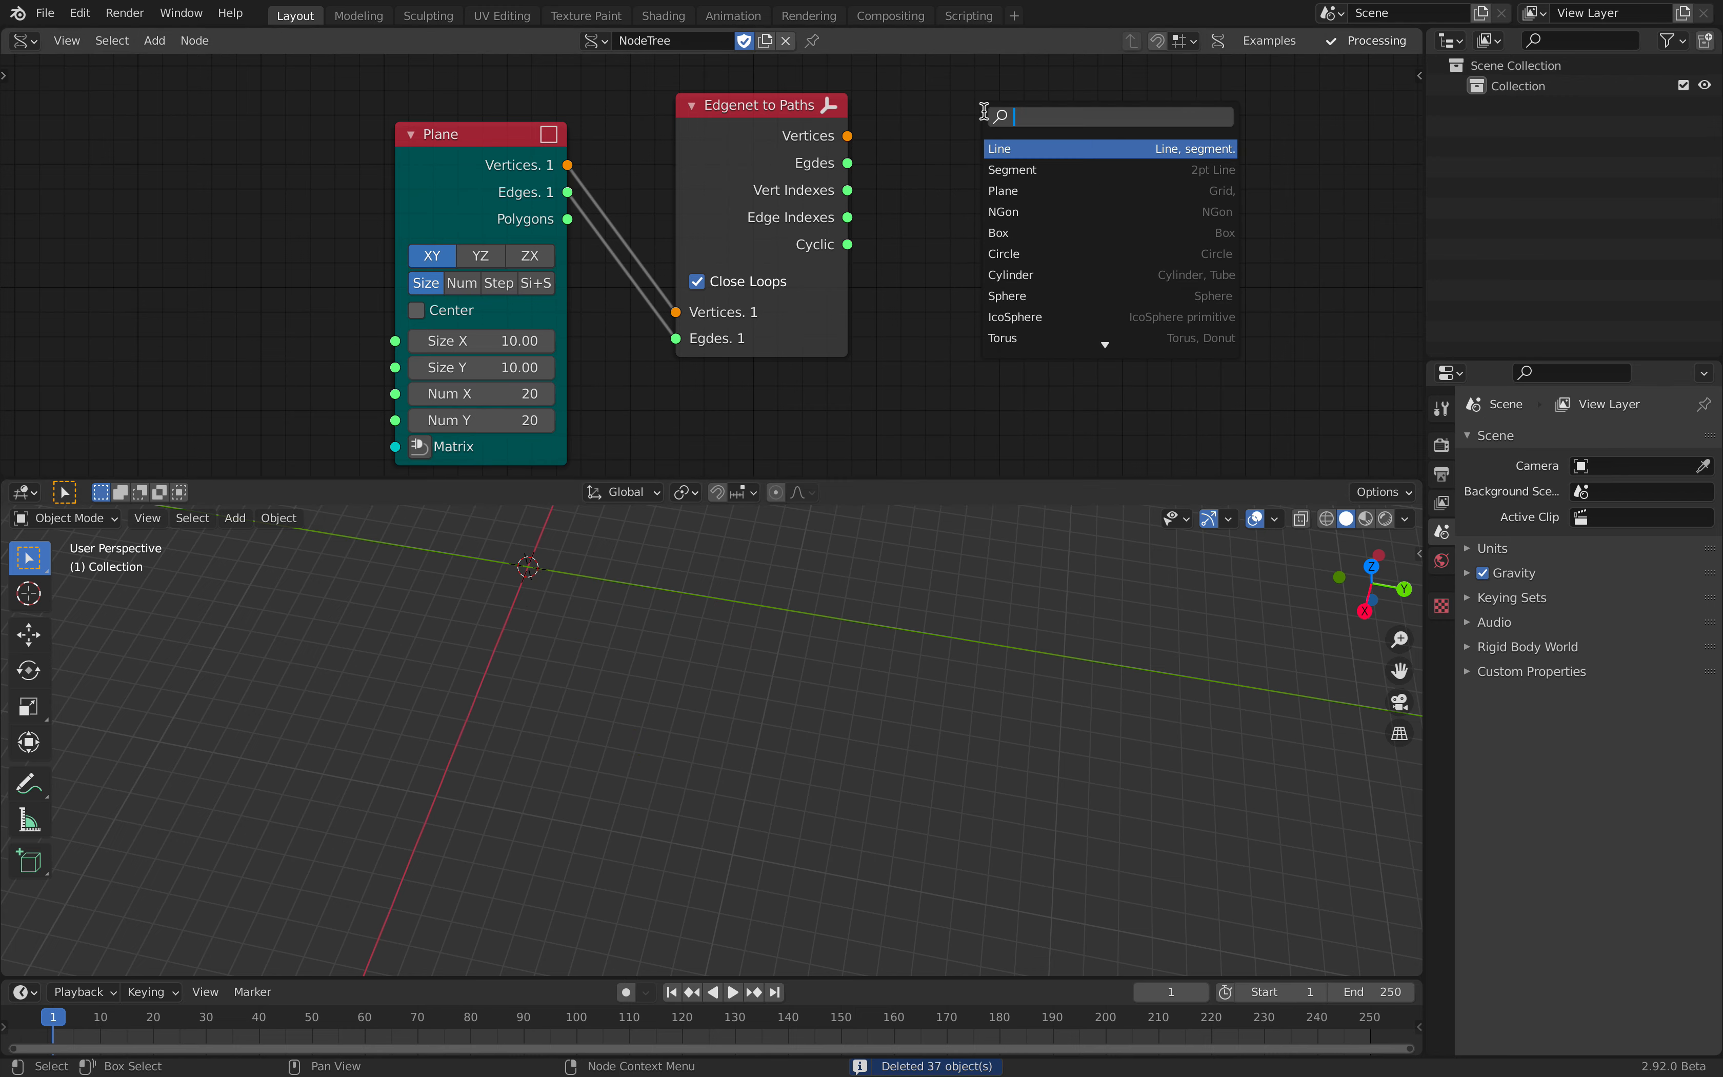
text(mesh vie)
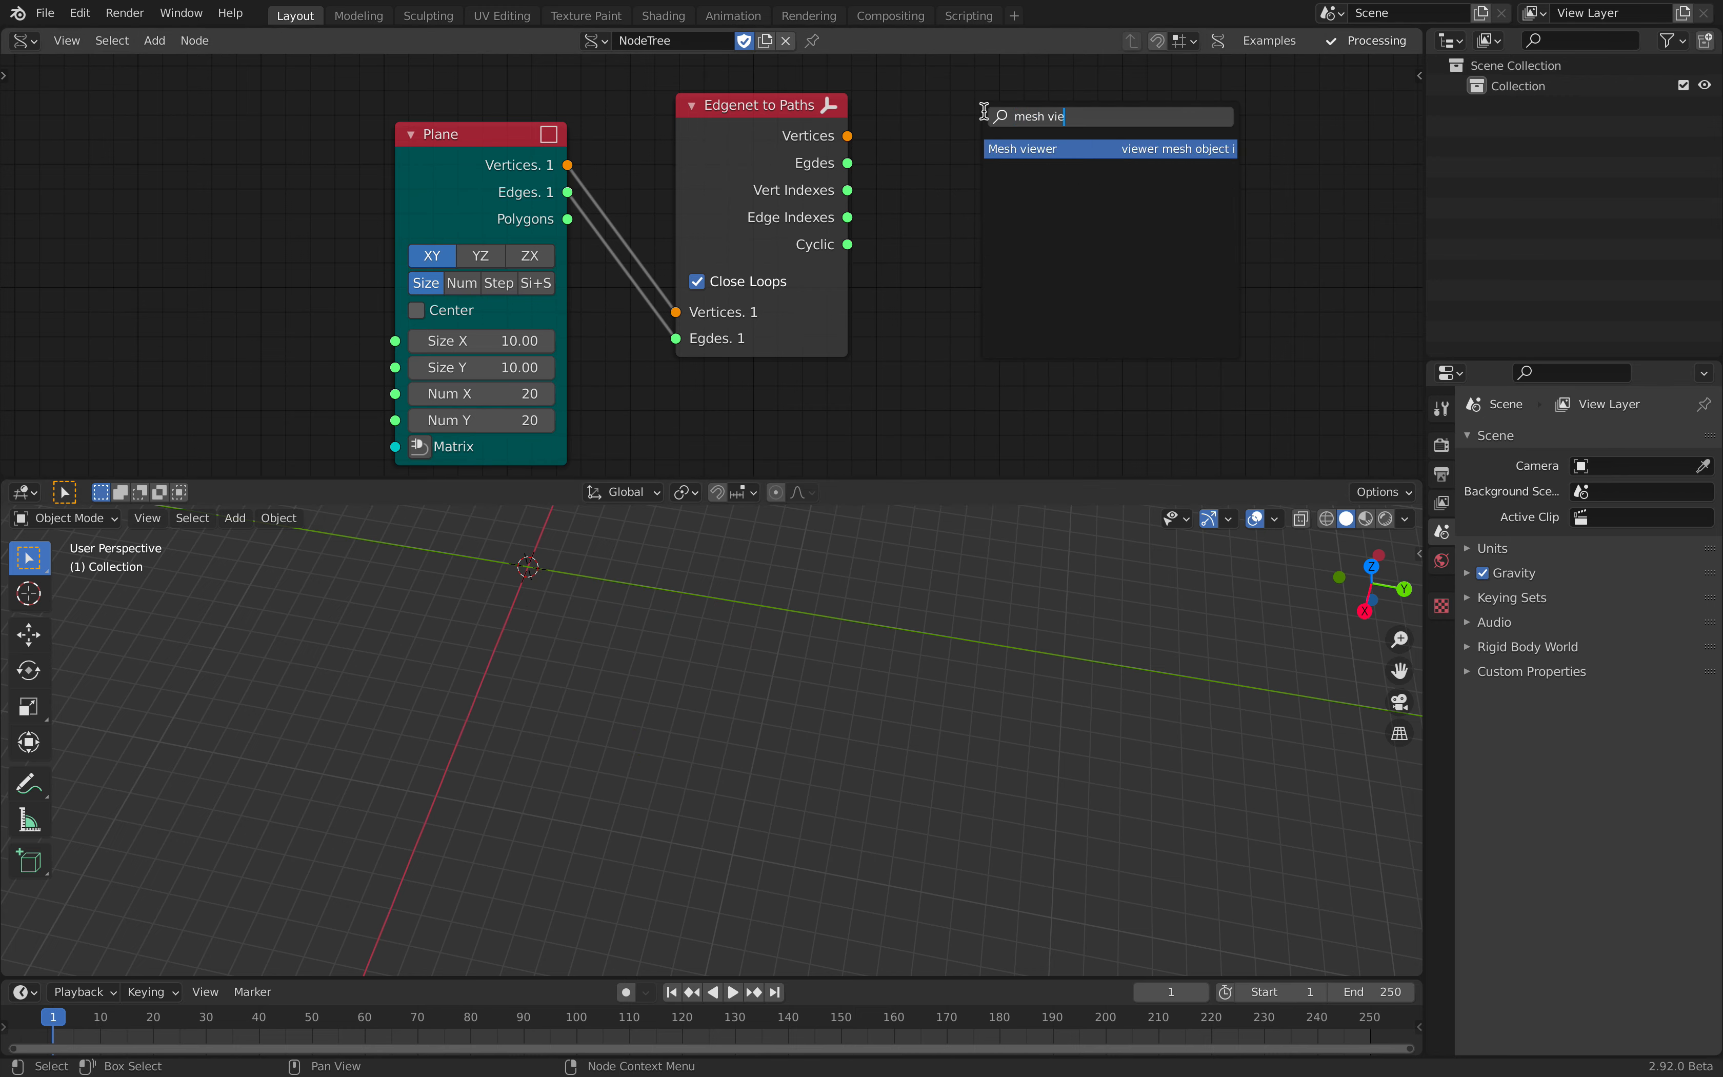
key(Return)
click(961, 62)
- Make room beside the Plane node and add a Merge by Distance node between it and Edgenet to Paths
drag(506, 128, 350, 143)
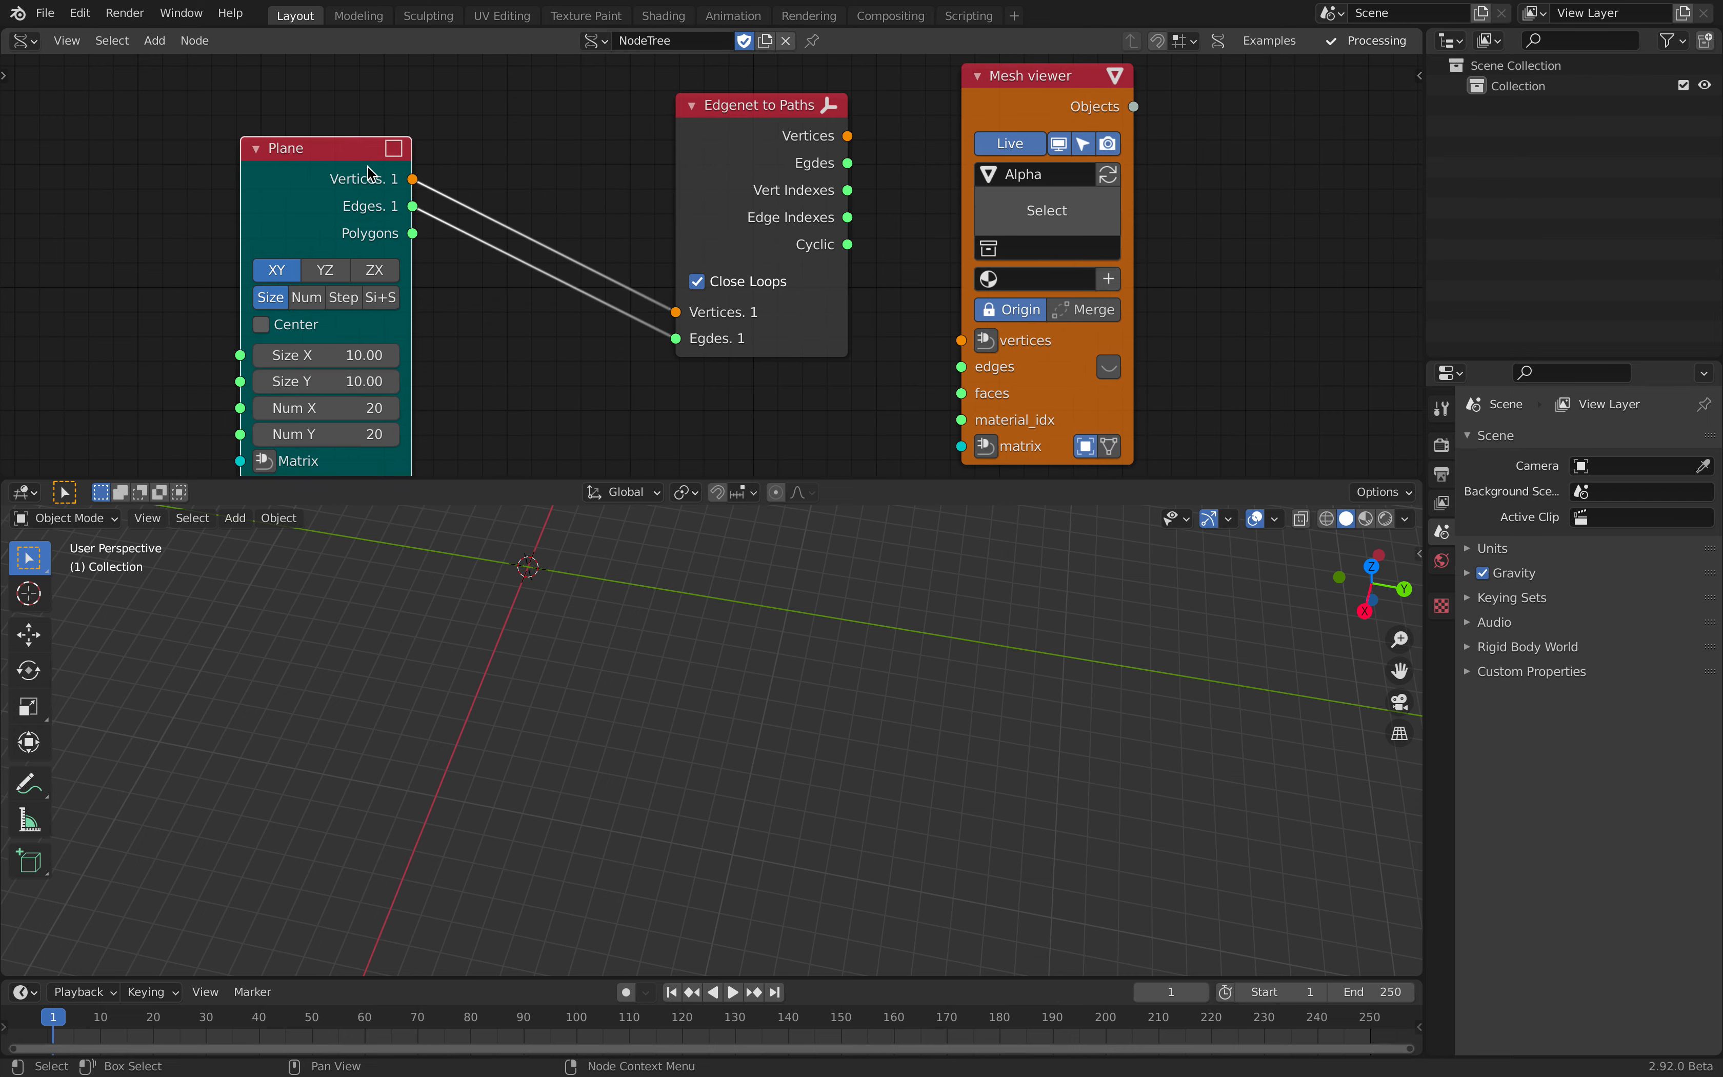
middle_drag(466, 307, 491, 282)
key(shift+a)
click(489, 281)
text(remove)
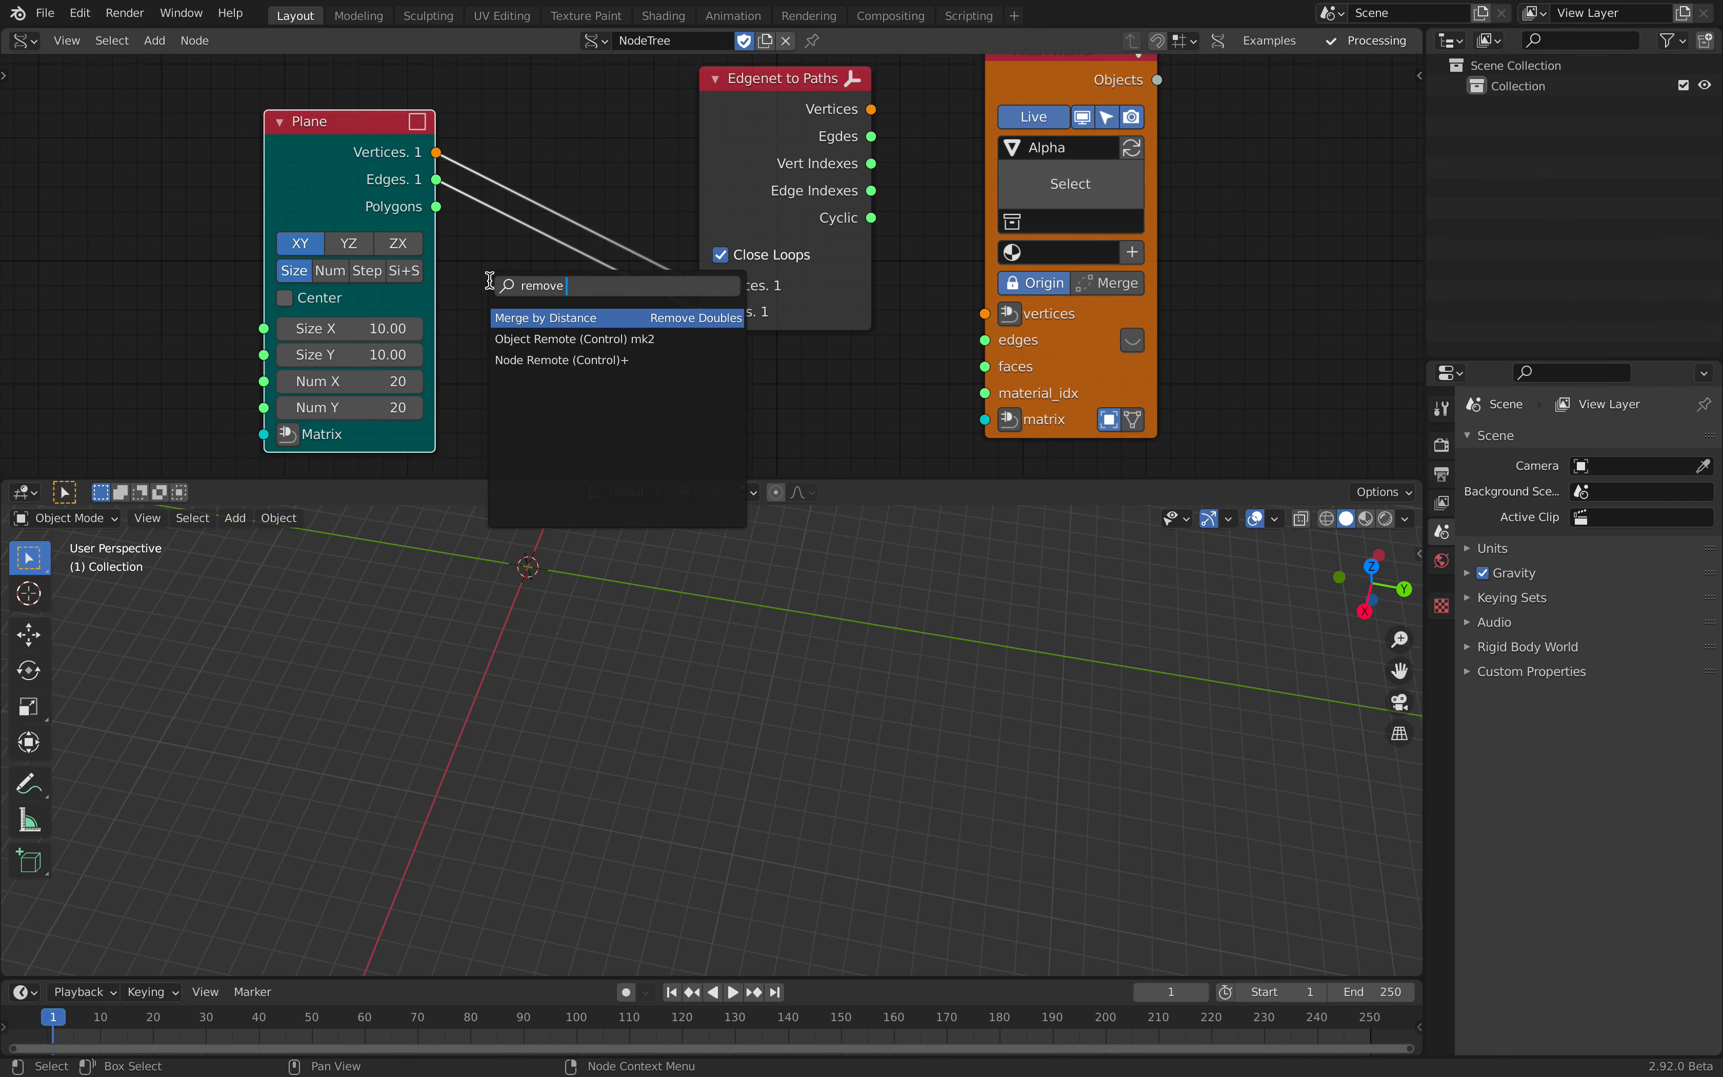
key(Return)
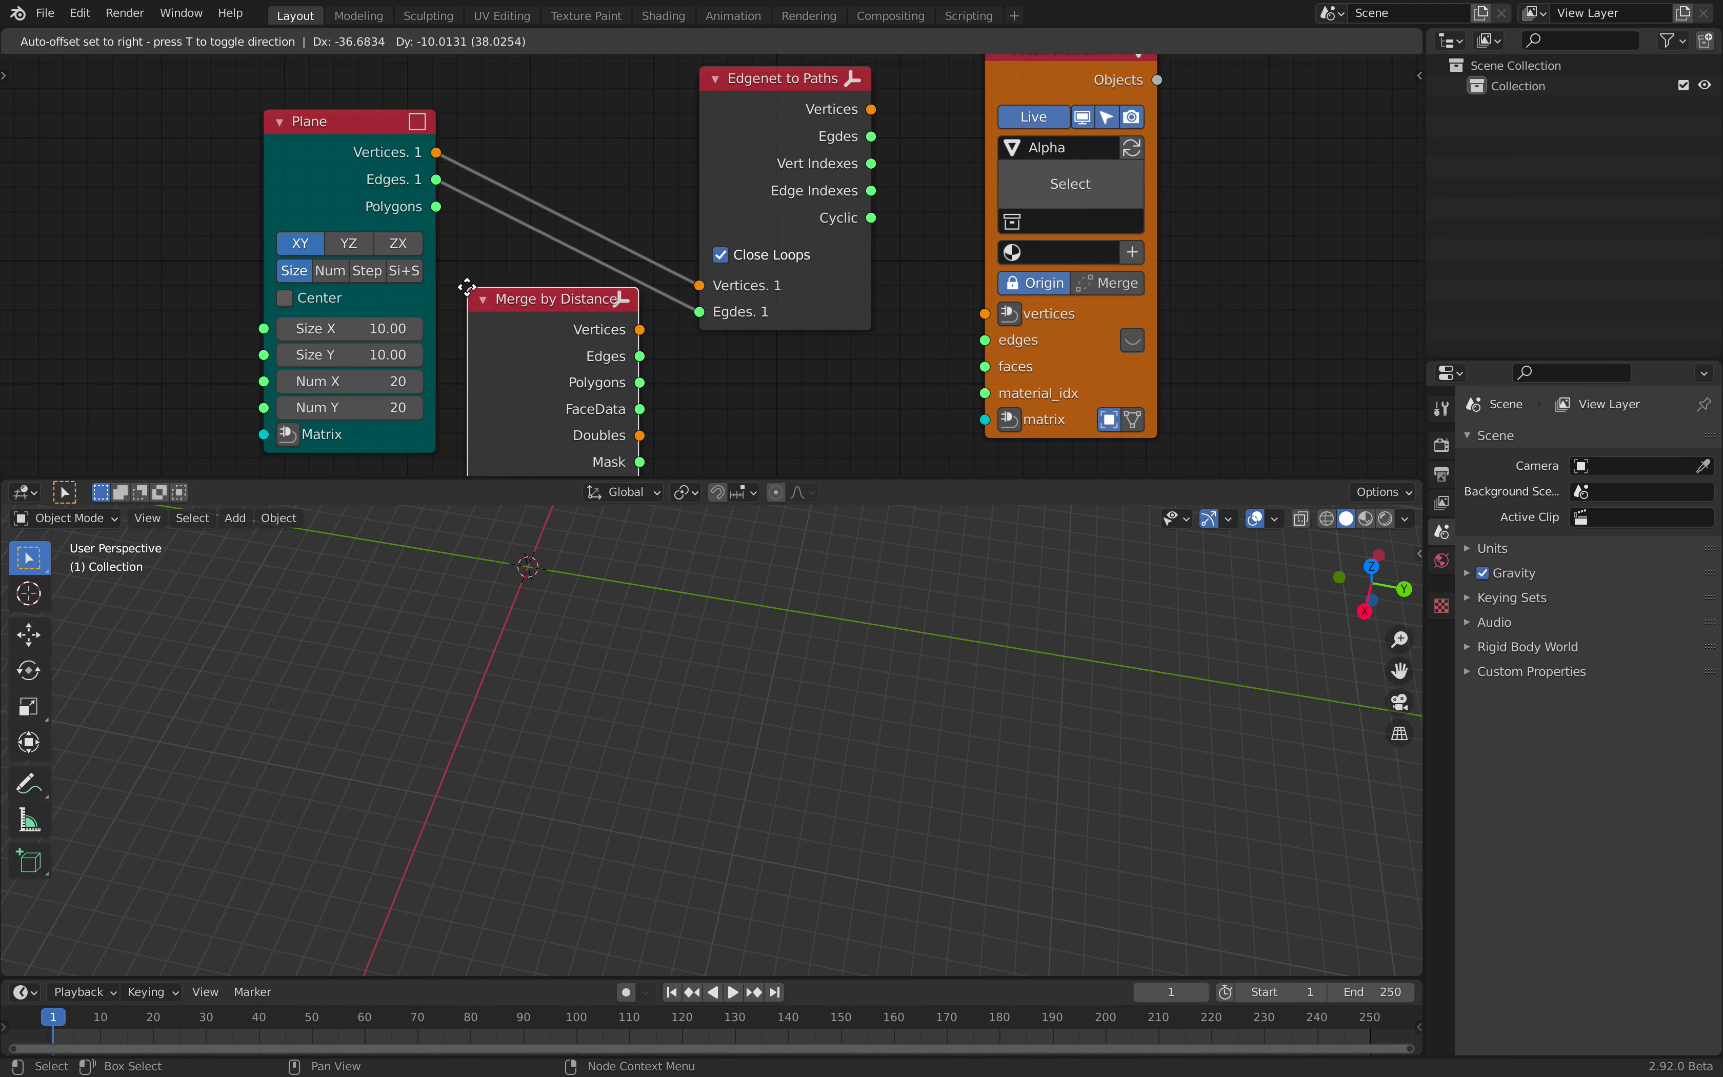
click(467, 286)
scroll(473, 269, down, 3)
middle_drag(476, 262, 511, 183)
- Link the Plane's vertices and polygons to Merge by Distance, and that node's vertices and edges to Edgenet to Paths
drag(450, 106, 284, 191)
key(f)
drag(593, 277, 718, 336)
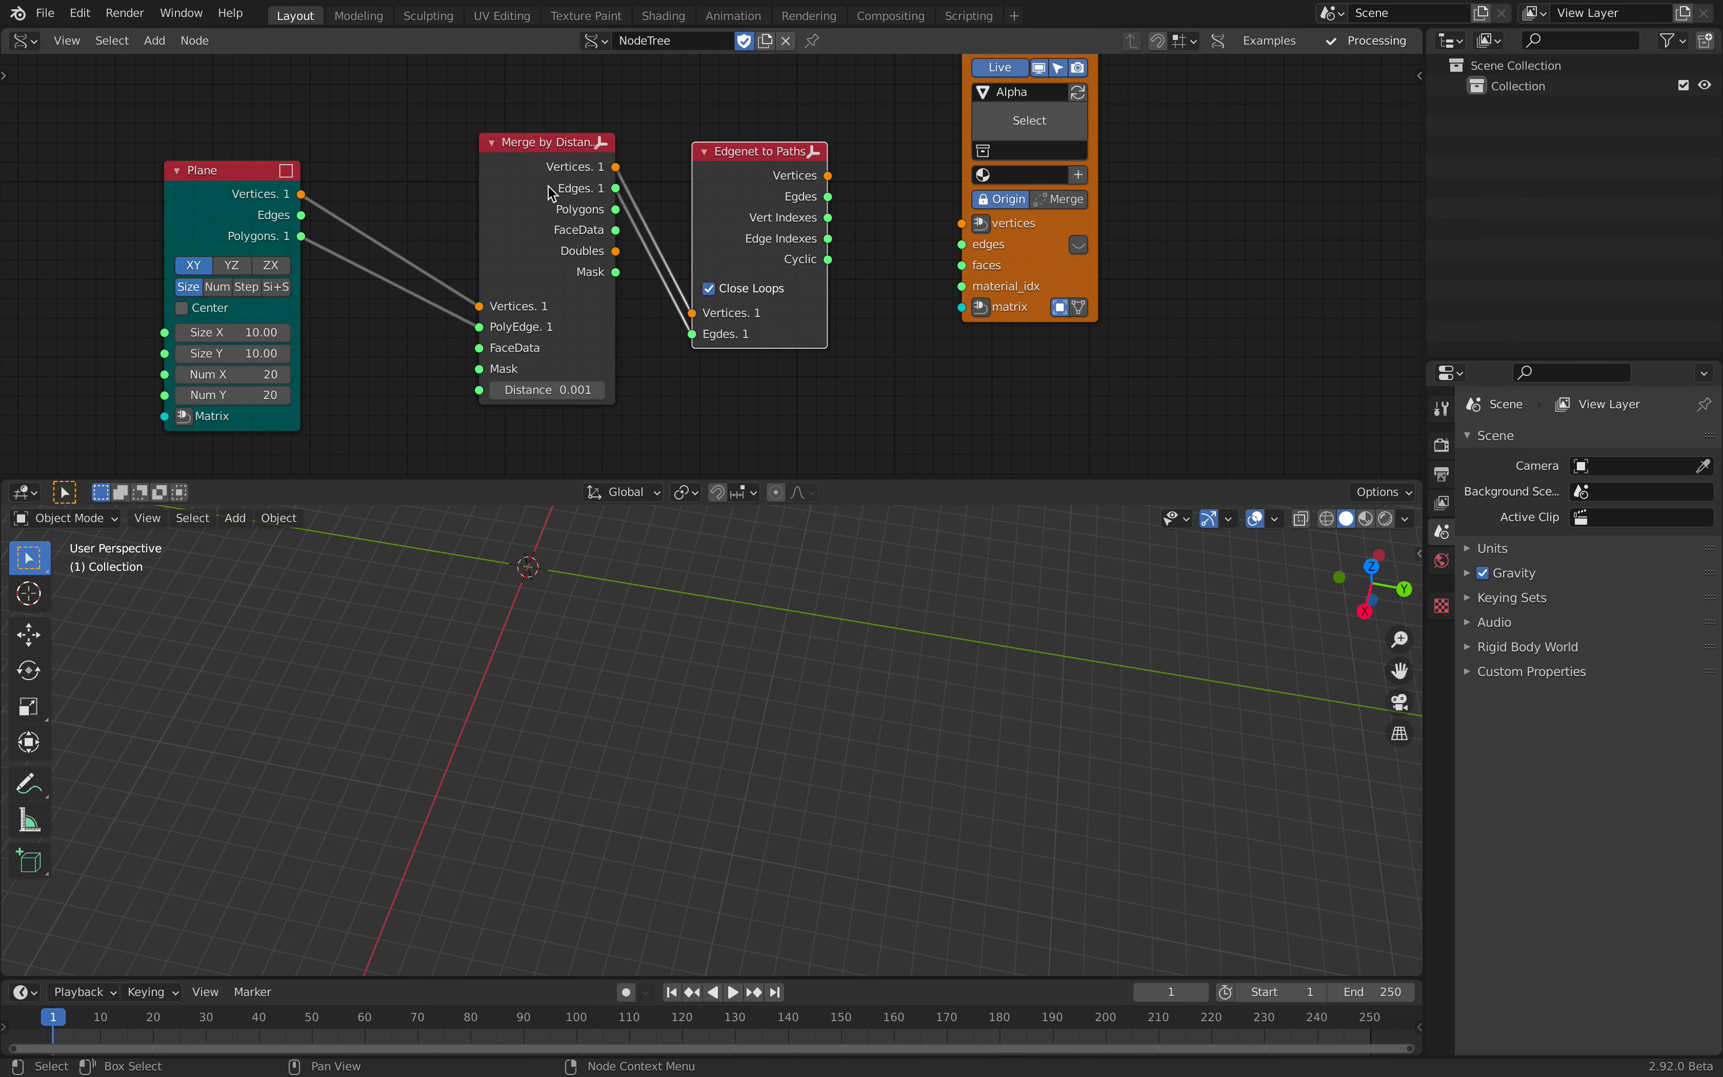
drag(548, 143, 552, 114)
drag(235, 170, 372, 148)
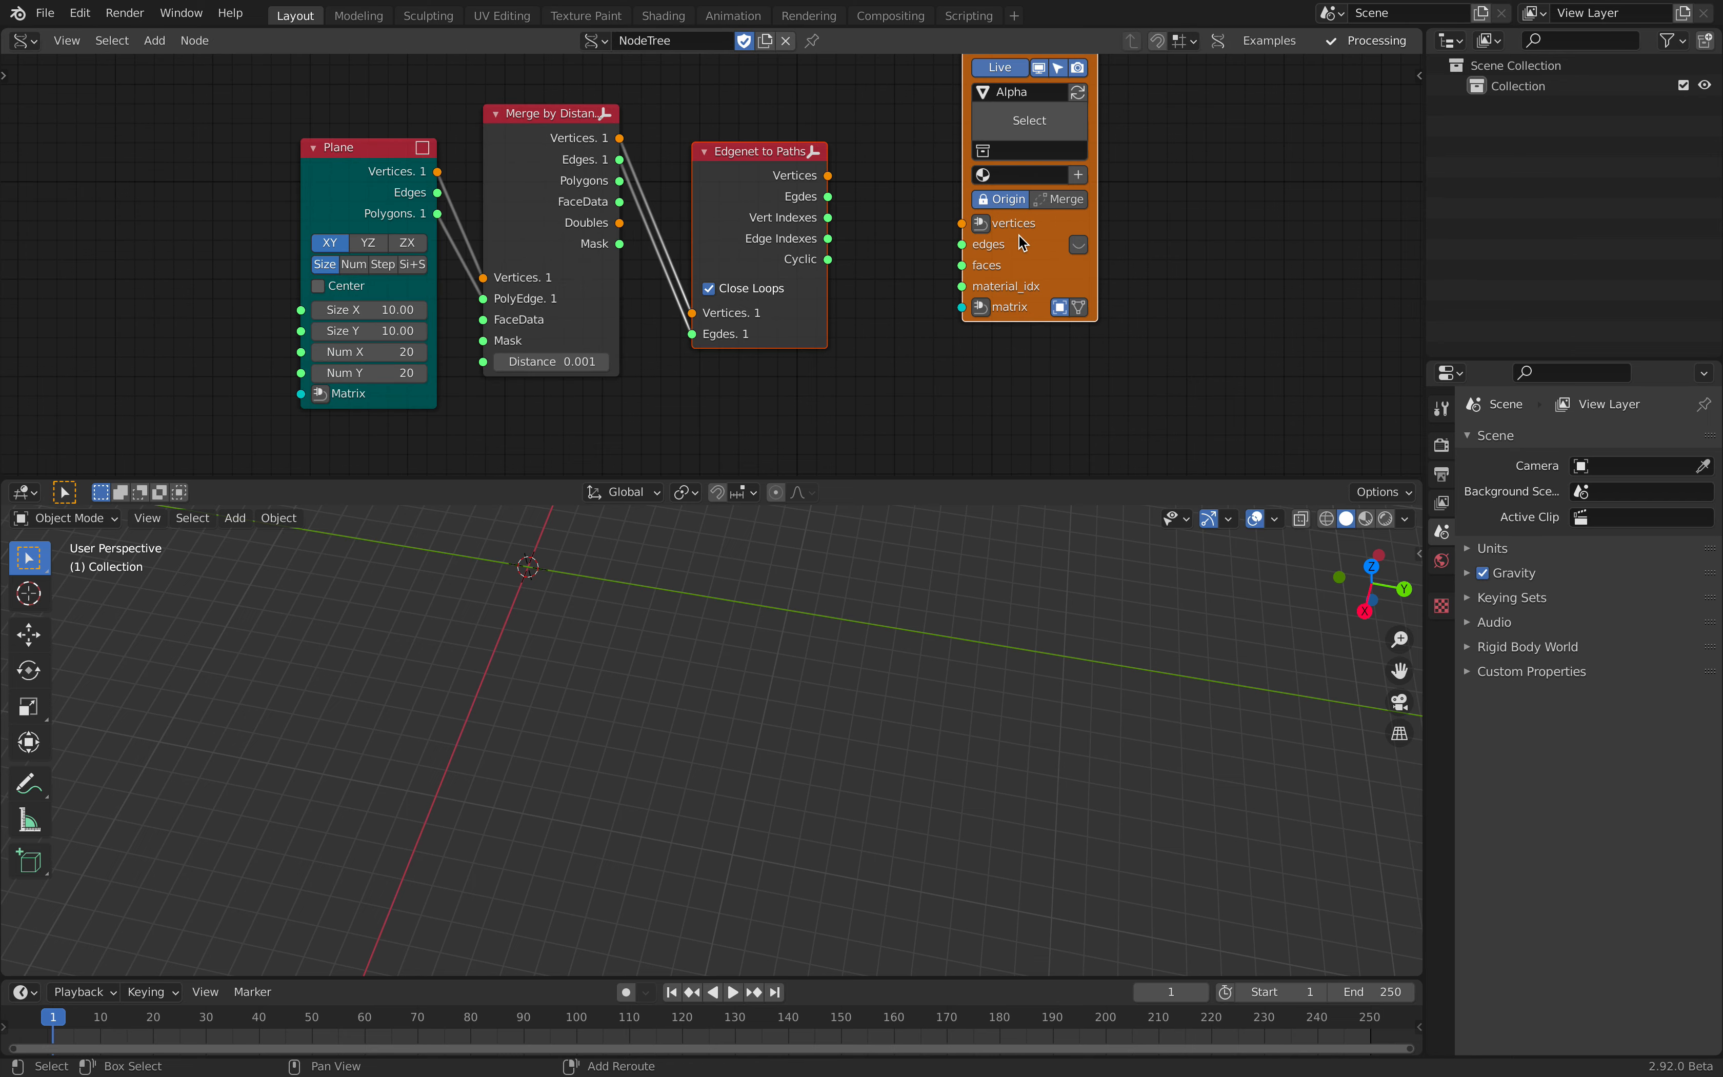
- Connect the vertices and edges outputs of Edgenet to Paths to the Mesh viewer's matching inputs
drag(829, 176, 962, 224)
drag(828, 239, 961, 244)
drag(829, 196, 882, 212)
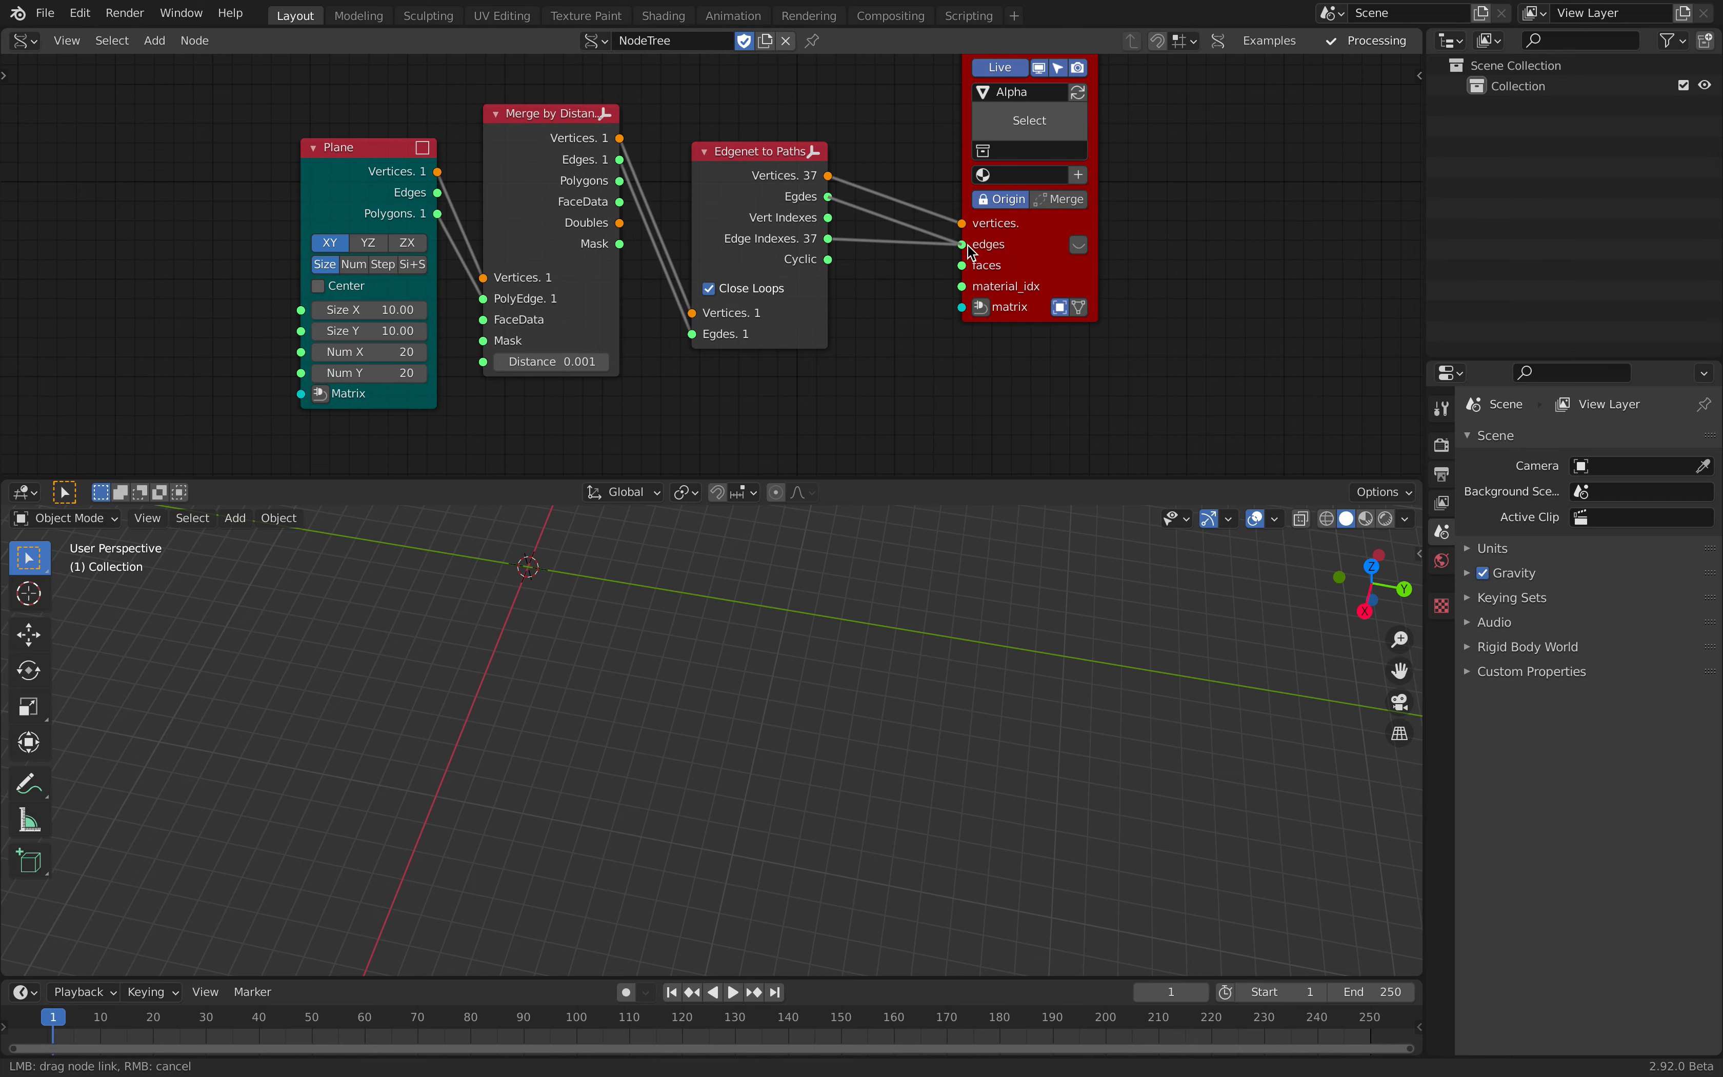
drag(970, 249, 961, 244)
- Select a path in the generated grid and raise the Merge by Distance node's distance to 0.685
click(776, 606)
middle_drag(776, 606, 748, 684)
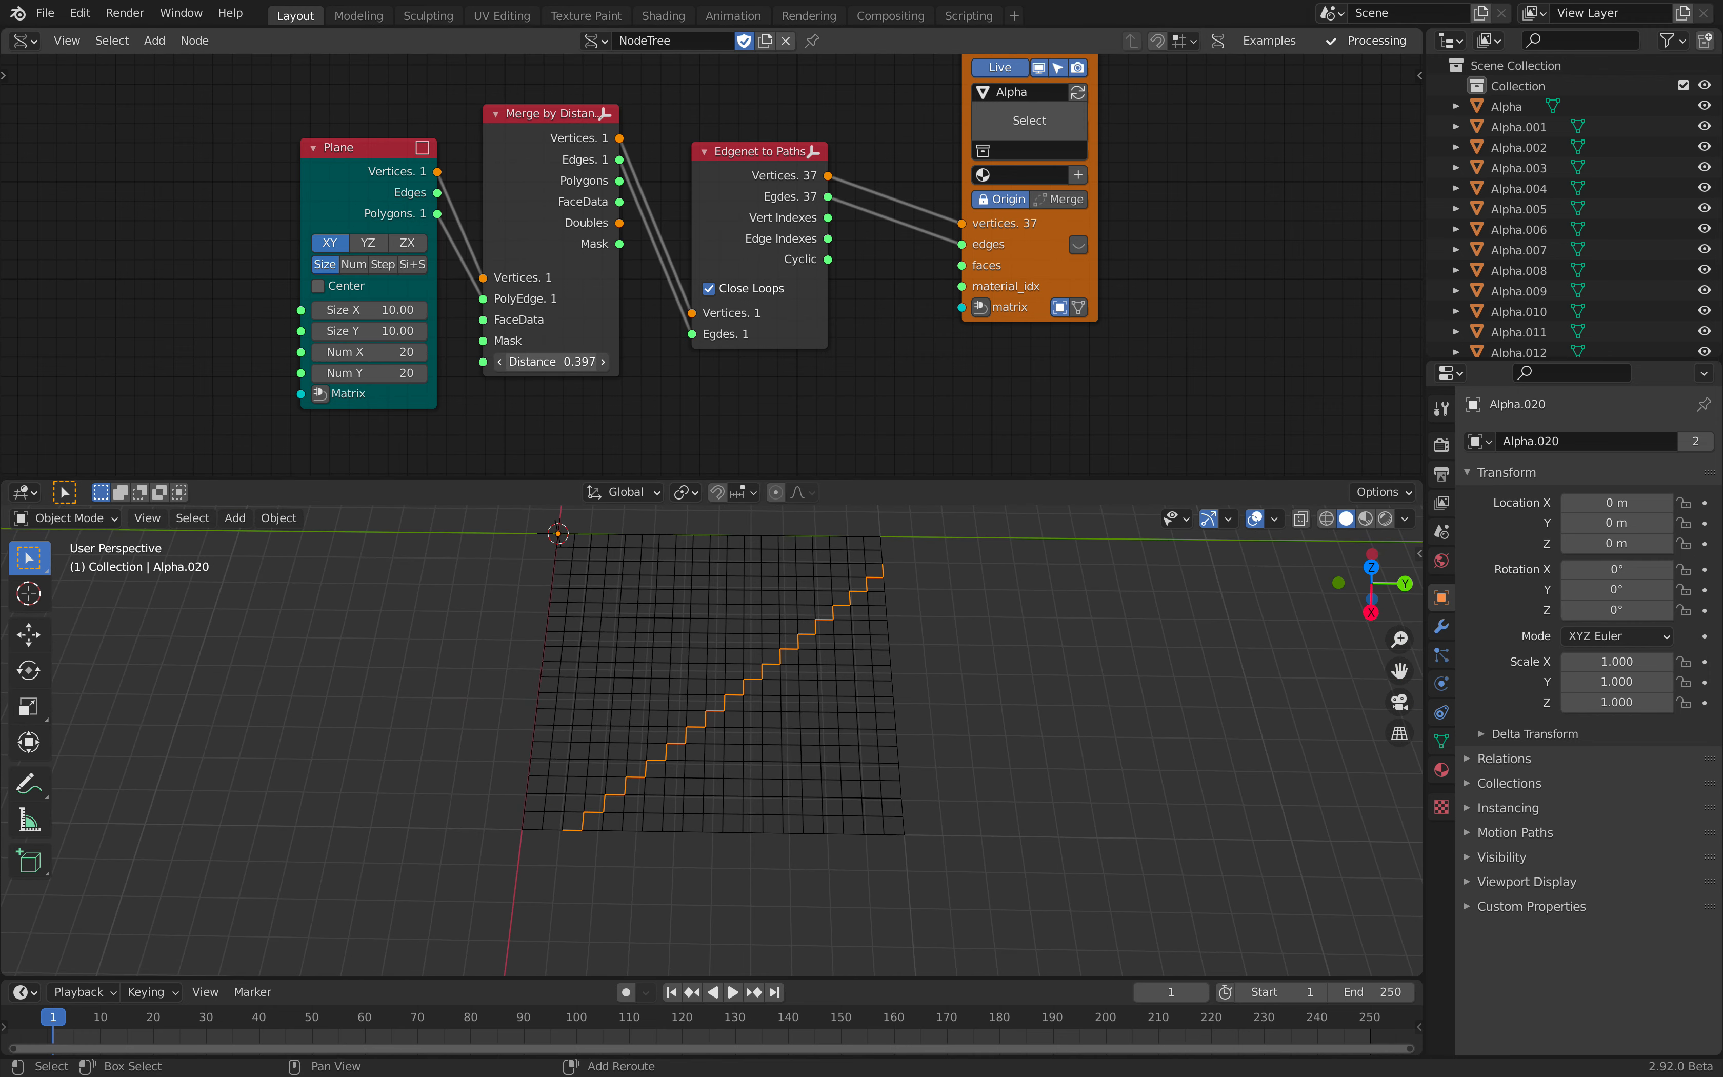
drag(552, 361, 591, 361)
- Select various paths in the merged mesh one by one to examine how each runs
click(684, 604)
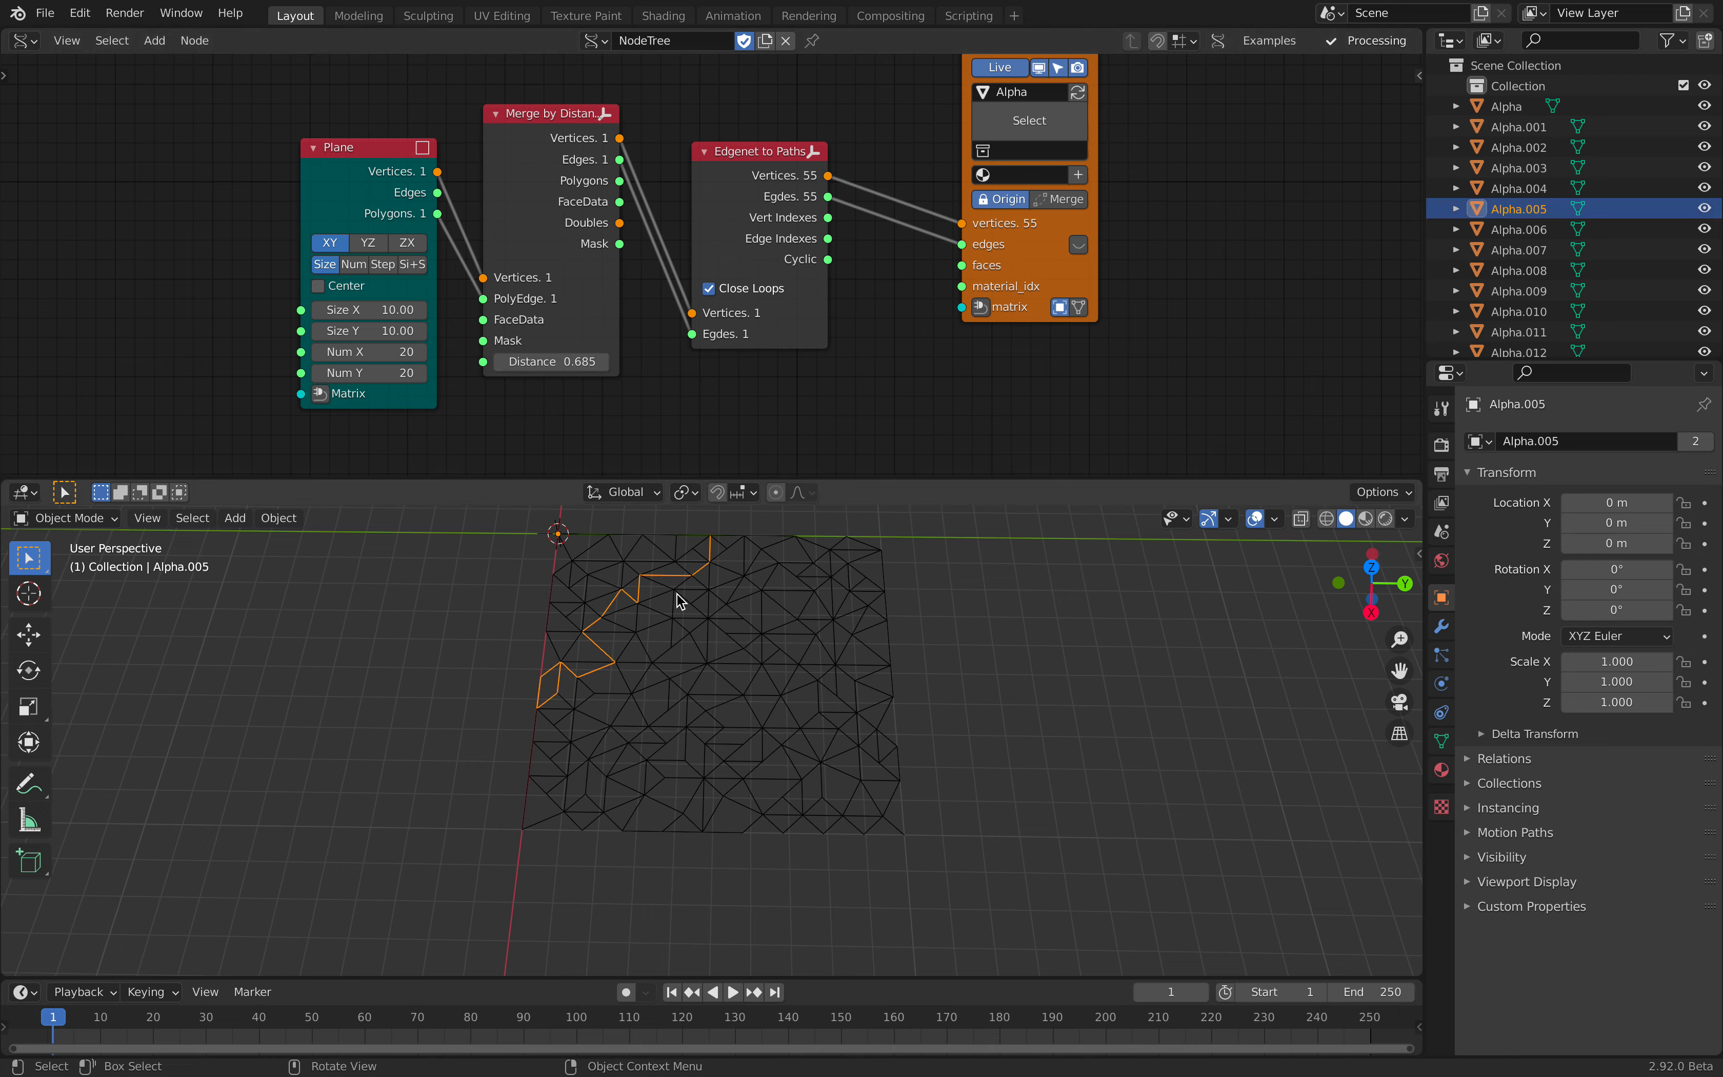
click(694, 623)
click(720, 716)
click(641, 669)
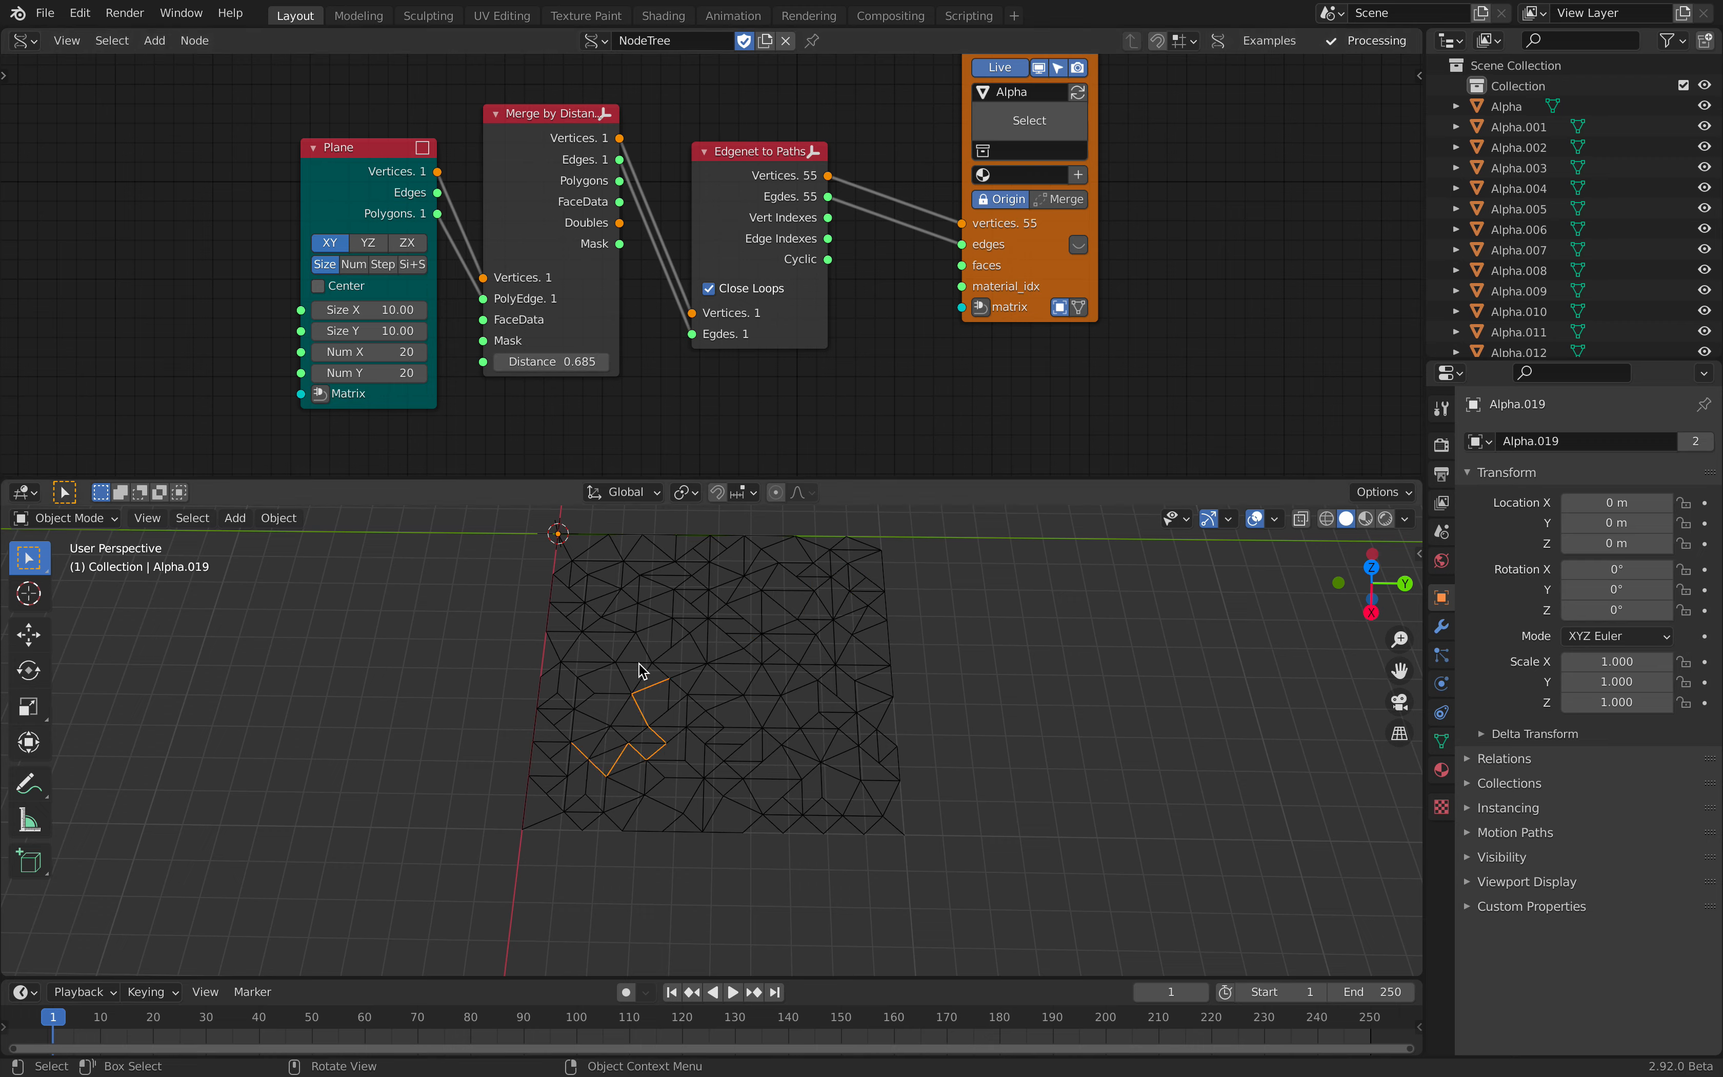
click(672, 739)
click(756, 750)
middle_drag(857, 760, 783, 627)
- Reposition the Plane and Mesh viewer nodes to space out the node chain
drag(1080, 247, 1156, 260)
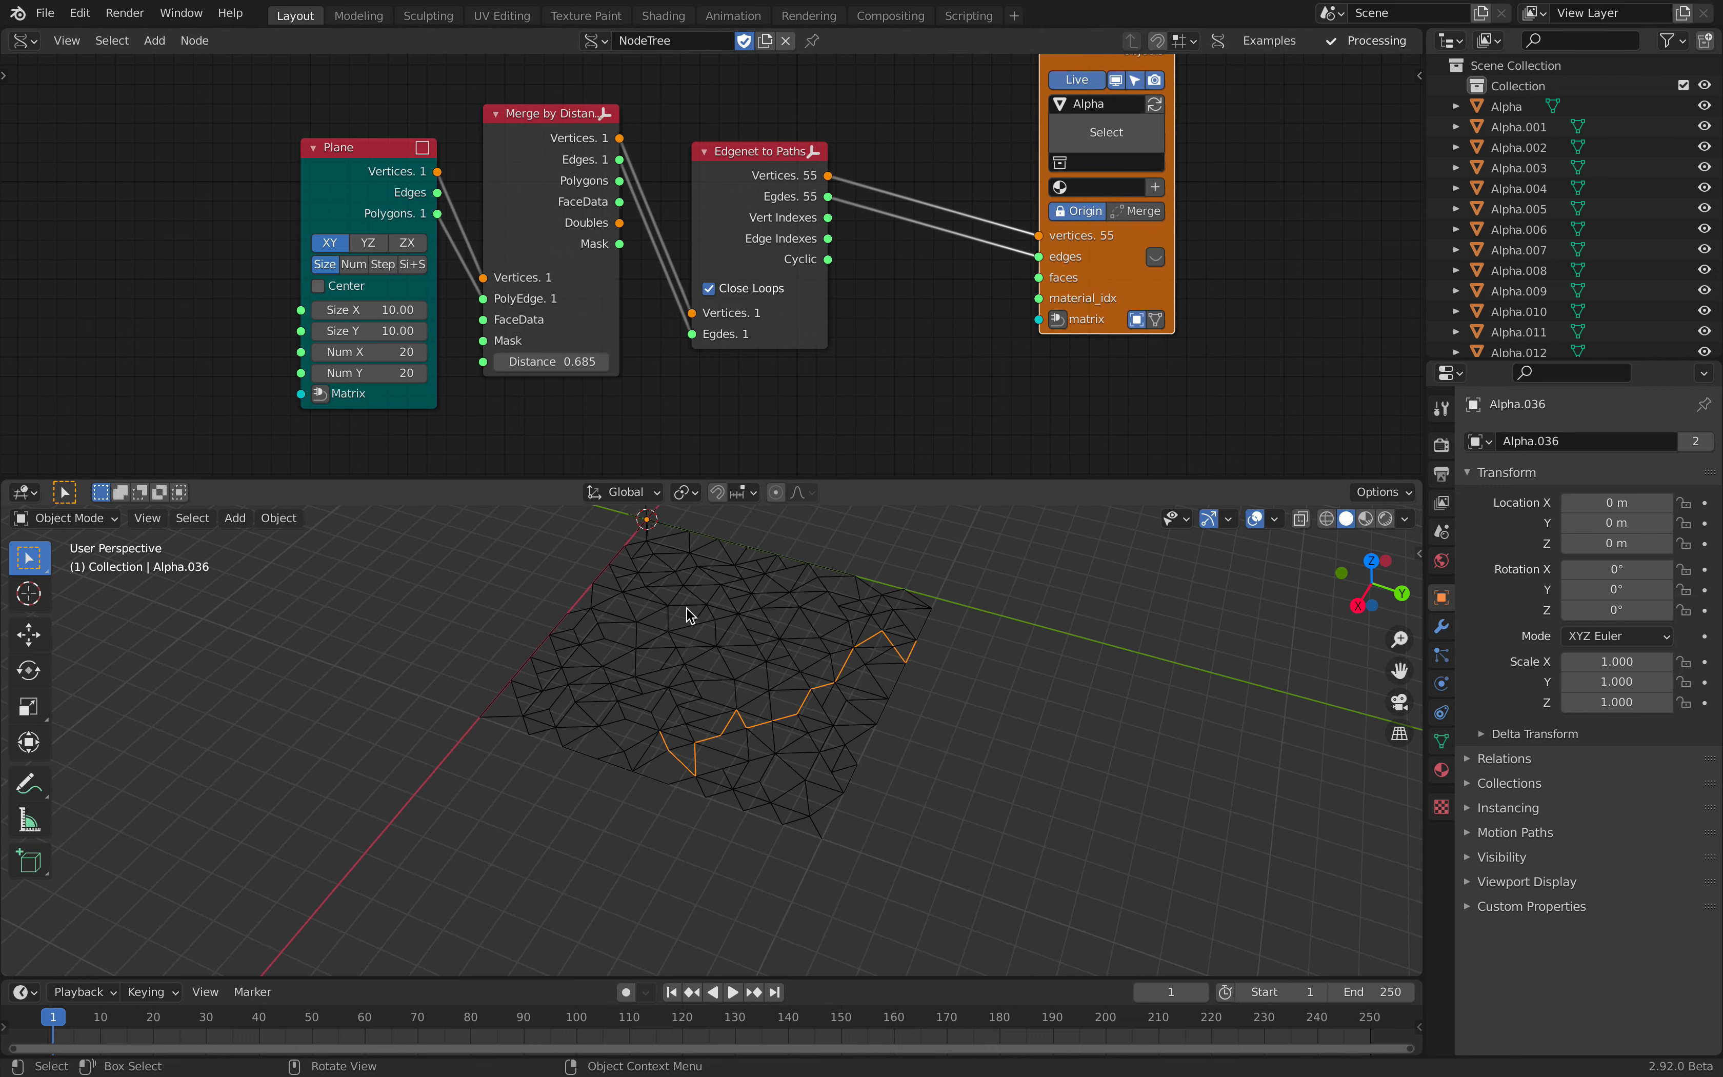
drag(386, 155, 350, 151)
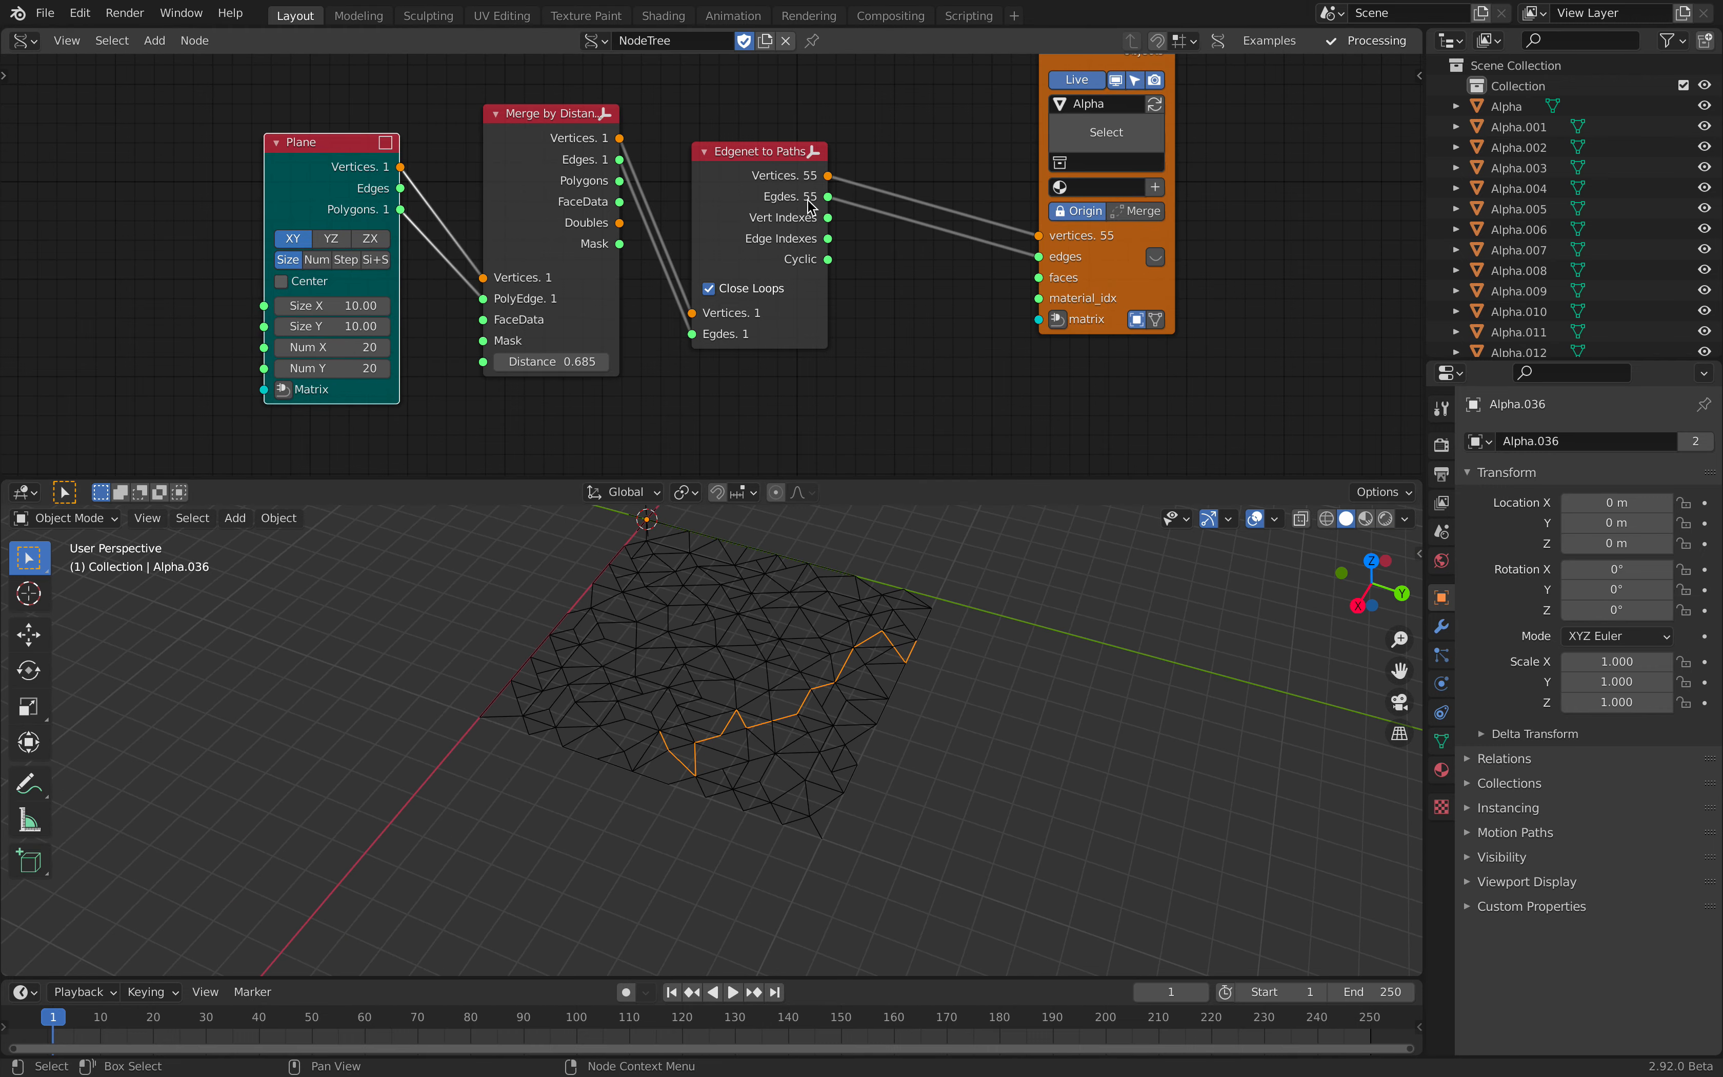
middle_drag(1030, 131, 1000, 173)
drag(1053, 89, 1002, 127)
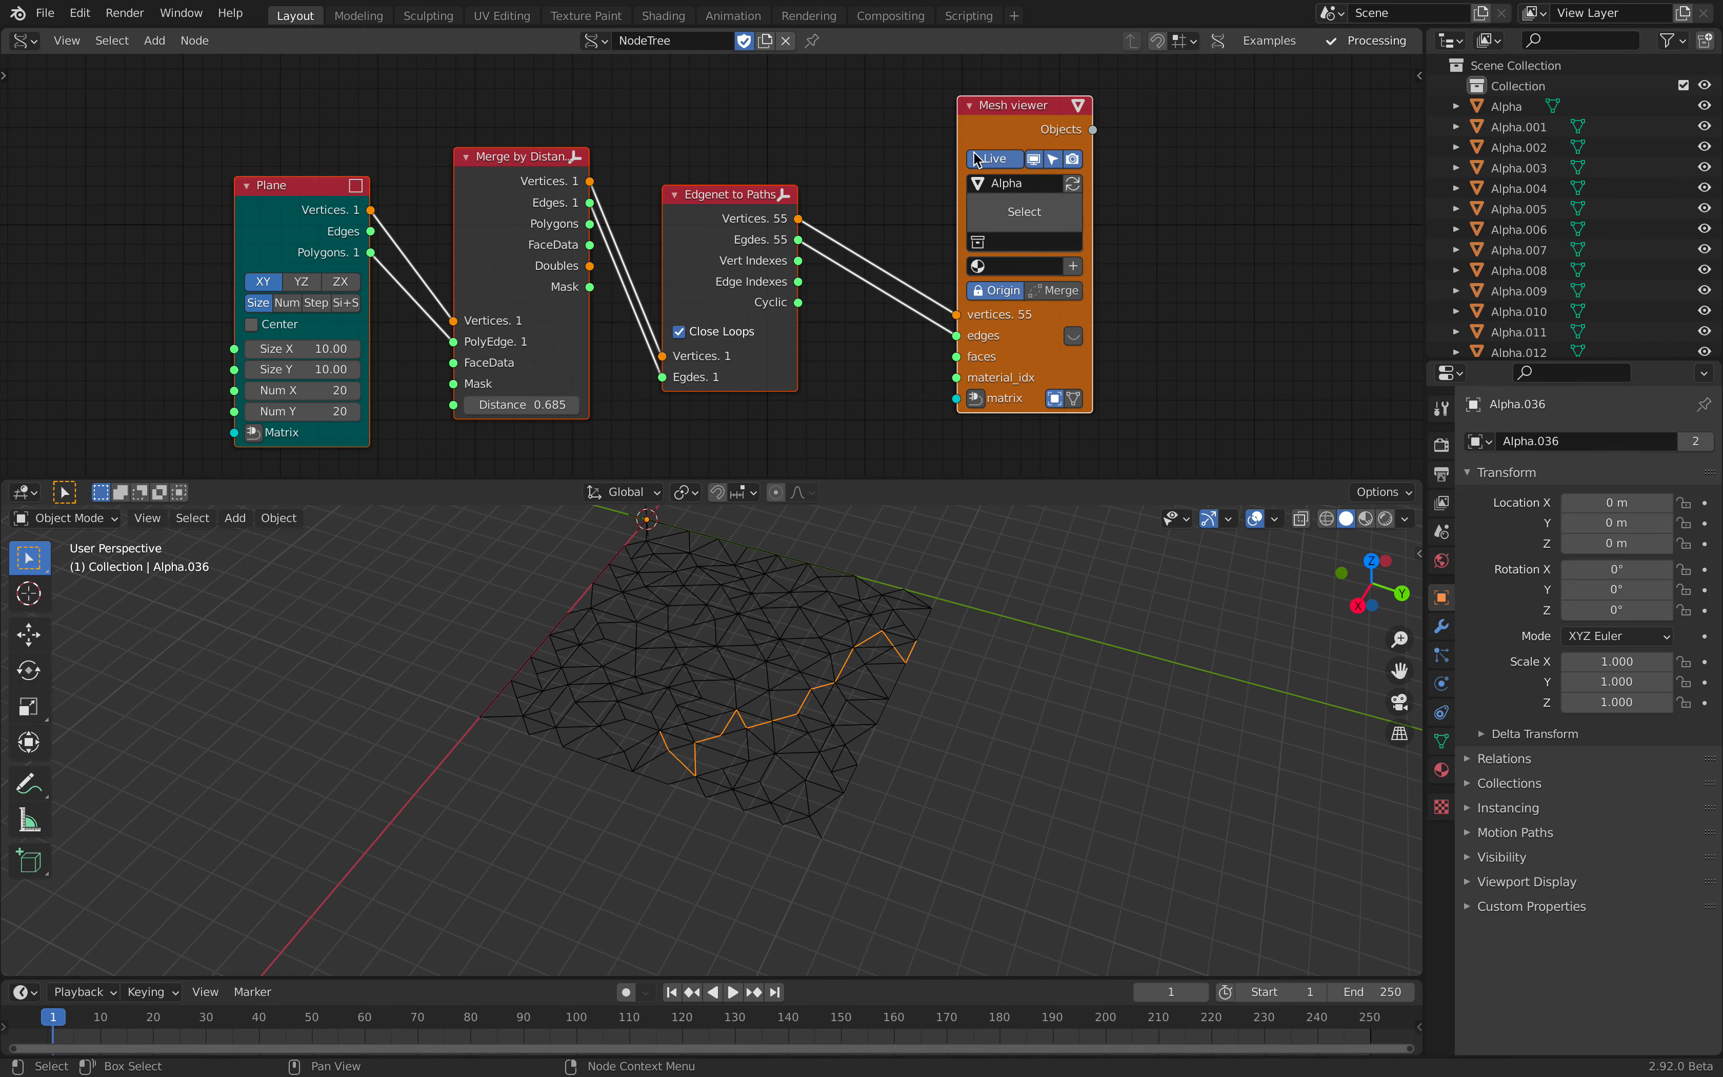
- Delete the Mesh viewer node and all the path objects it generated
key(x)
key(a)
key(x)
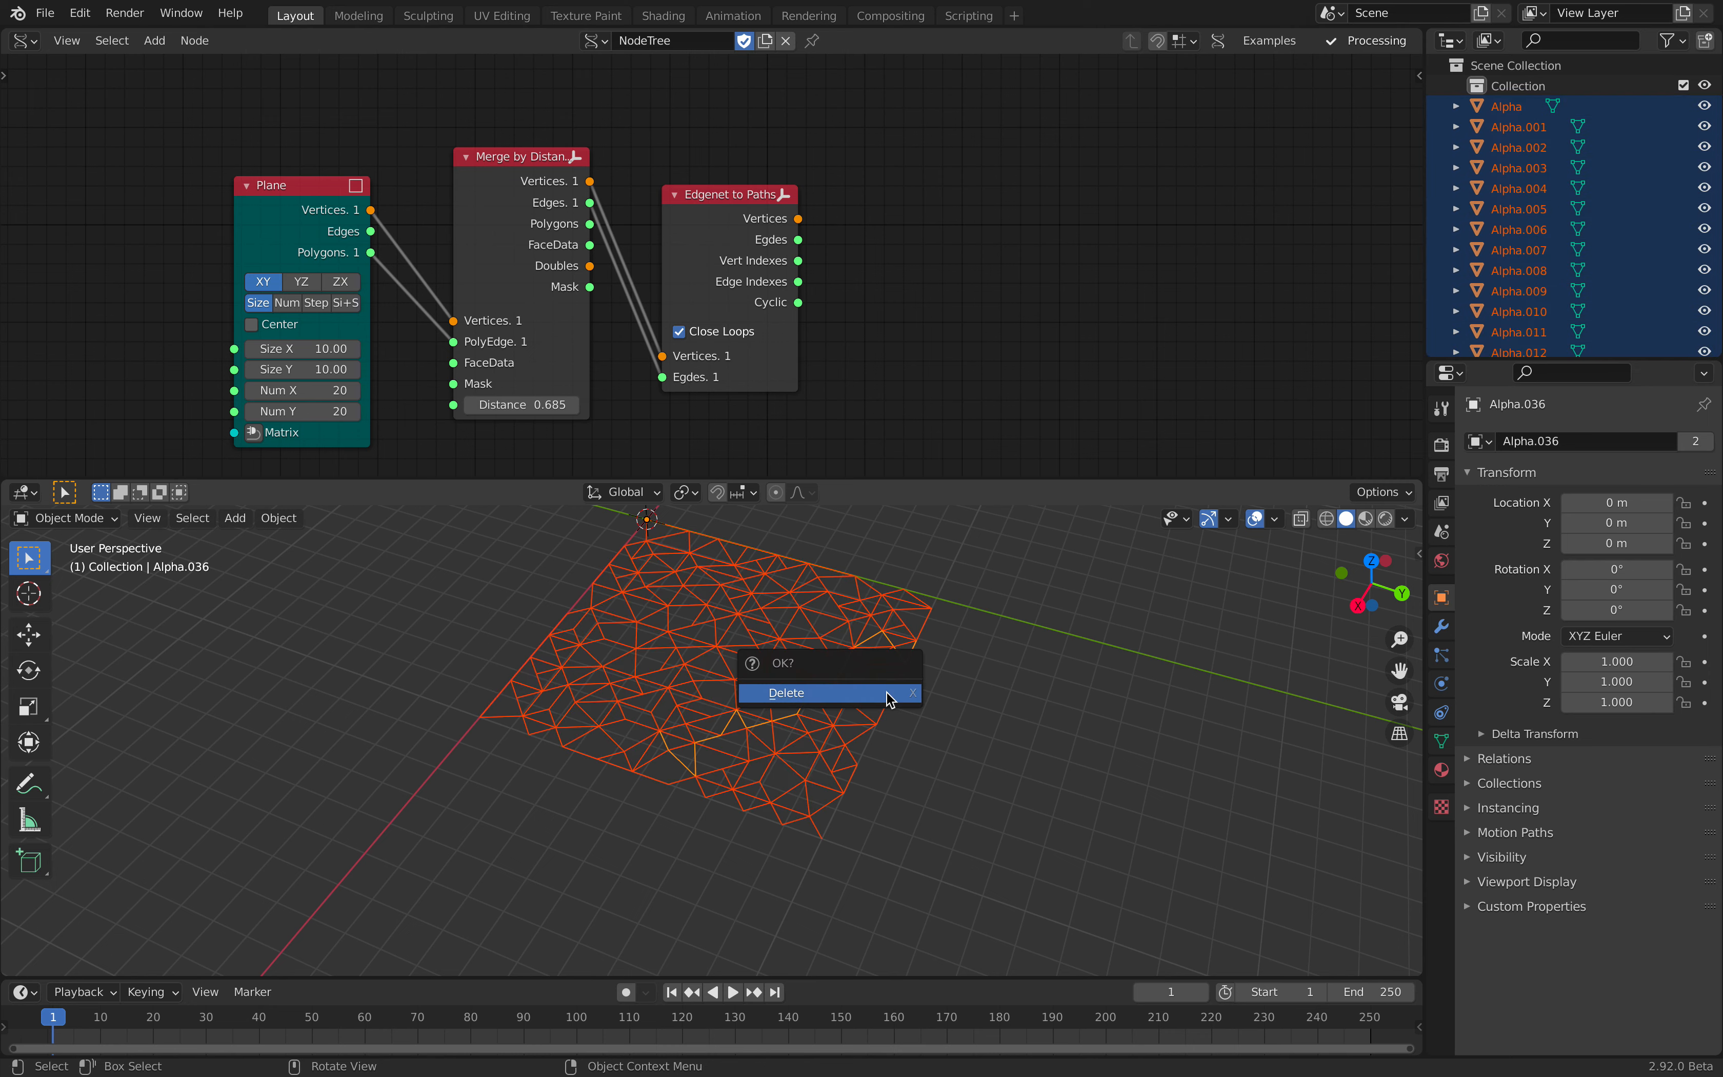
click(891, 696)
- Add a Polyline Viewer node and feed it the Vertices output of the Edgenet to Paths node
key(shift+a)
text(polyl)
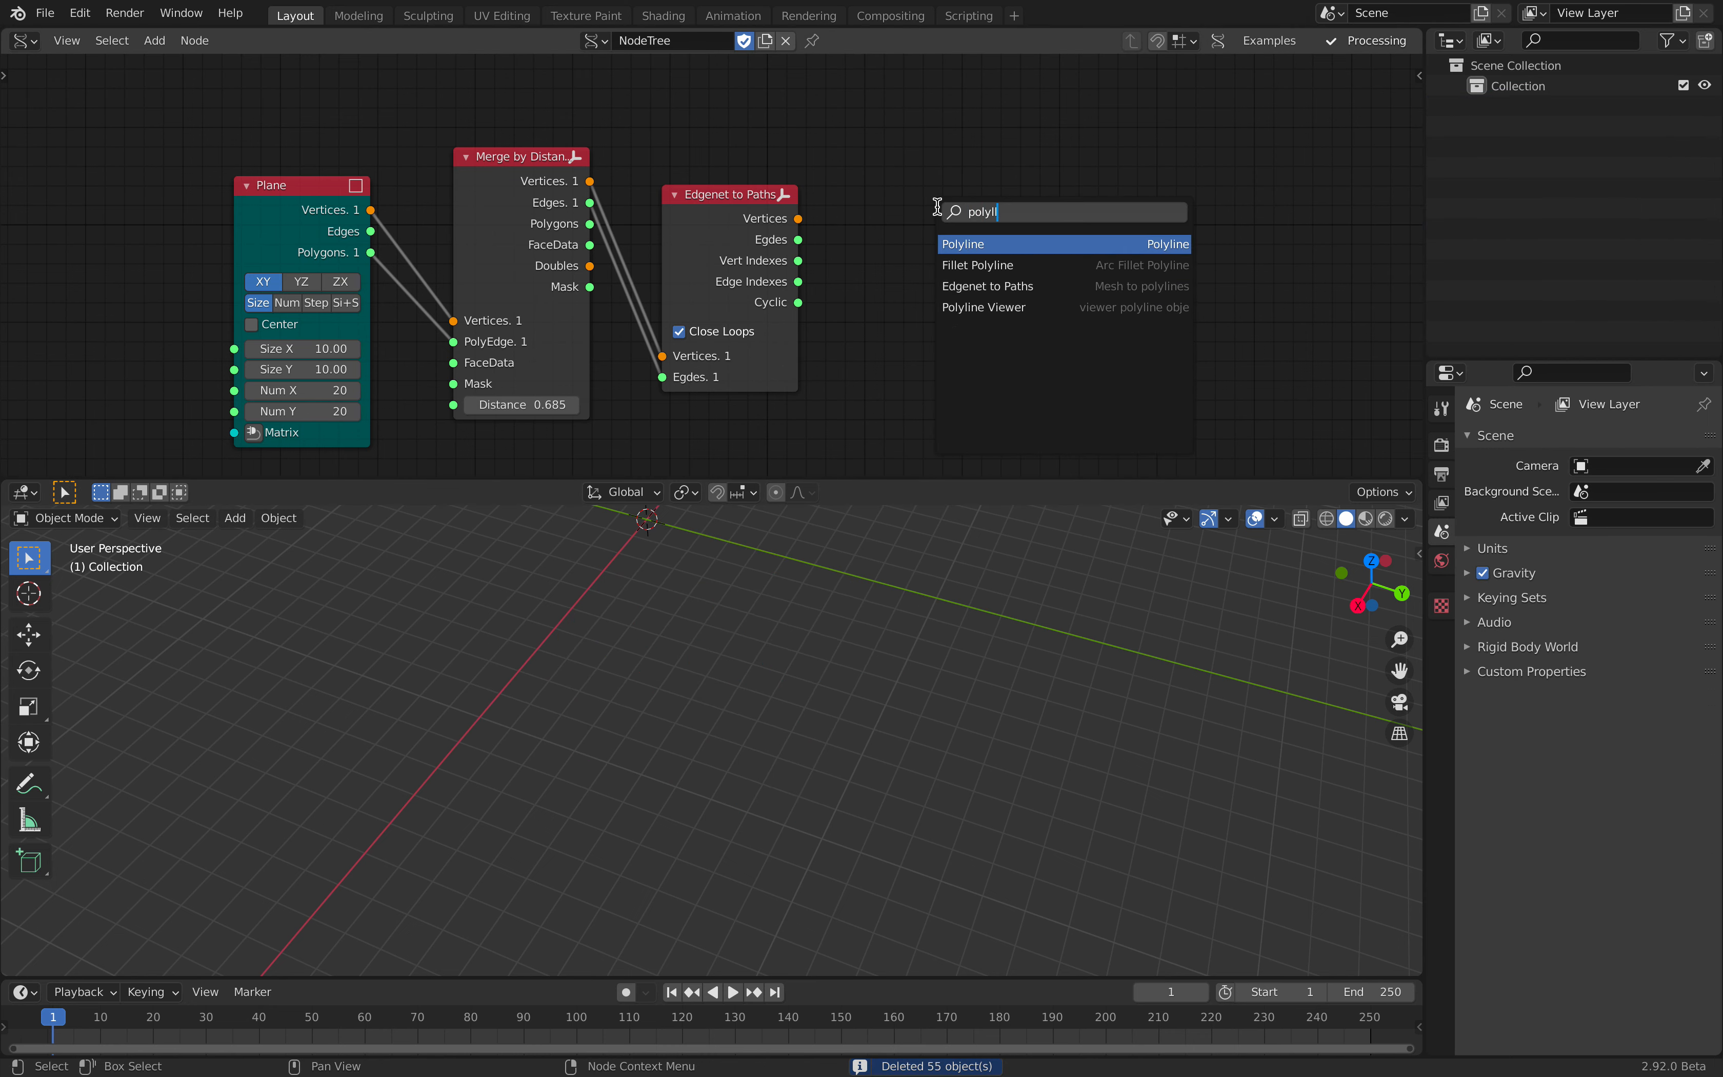
key(Down)
key(Down)
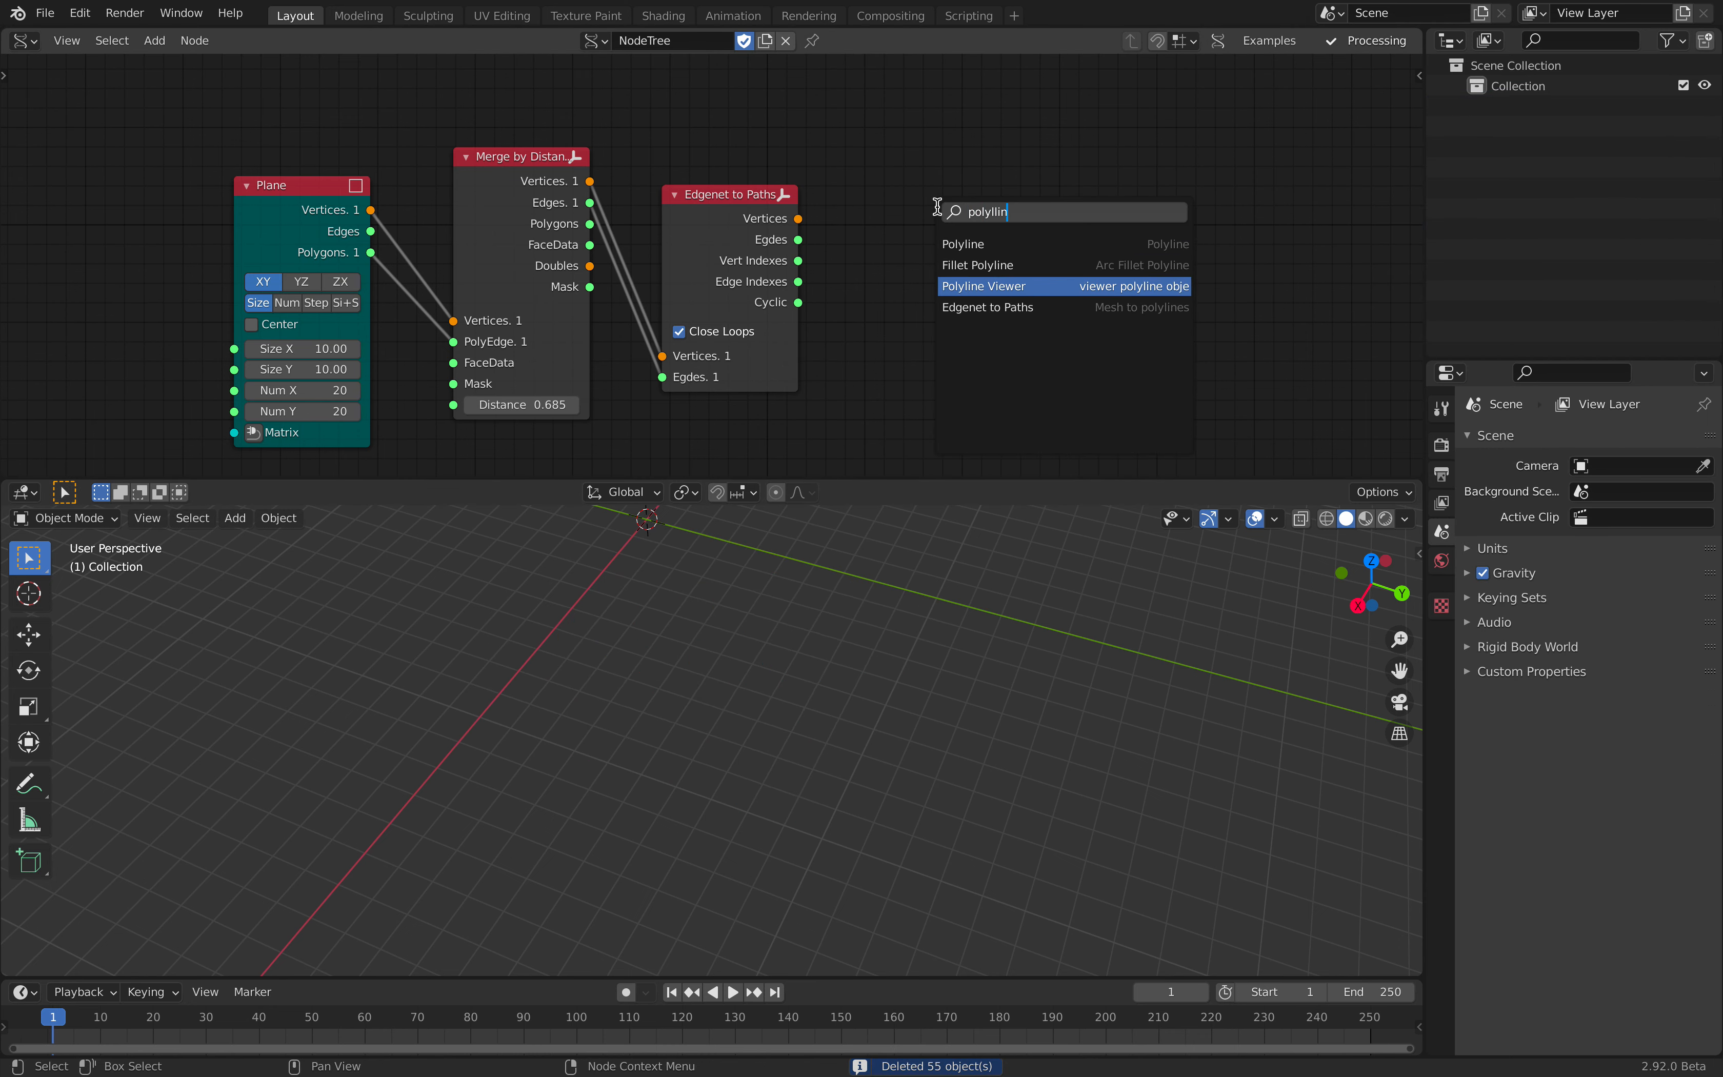
key(Return)
click(904, 71)
drag(798, 219, 899, 385)
- Set the Polyline Viewer node's radius to 0.44
scroll(836, 632, up, 4)
shift+middle_drag(836, 632, 847, 720)
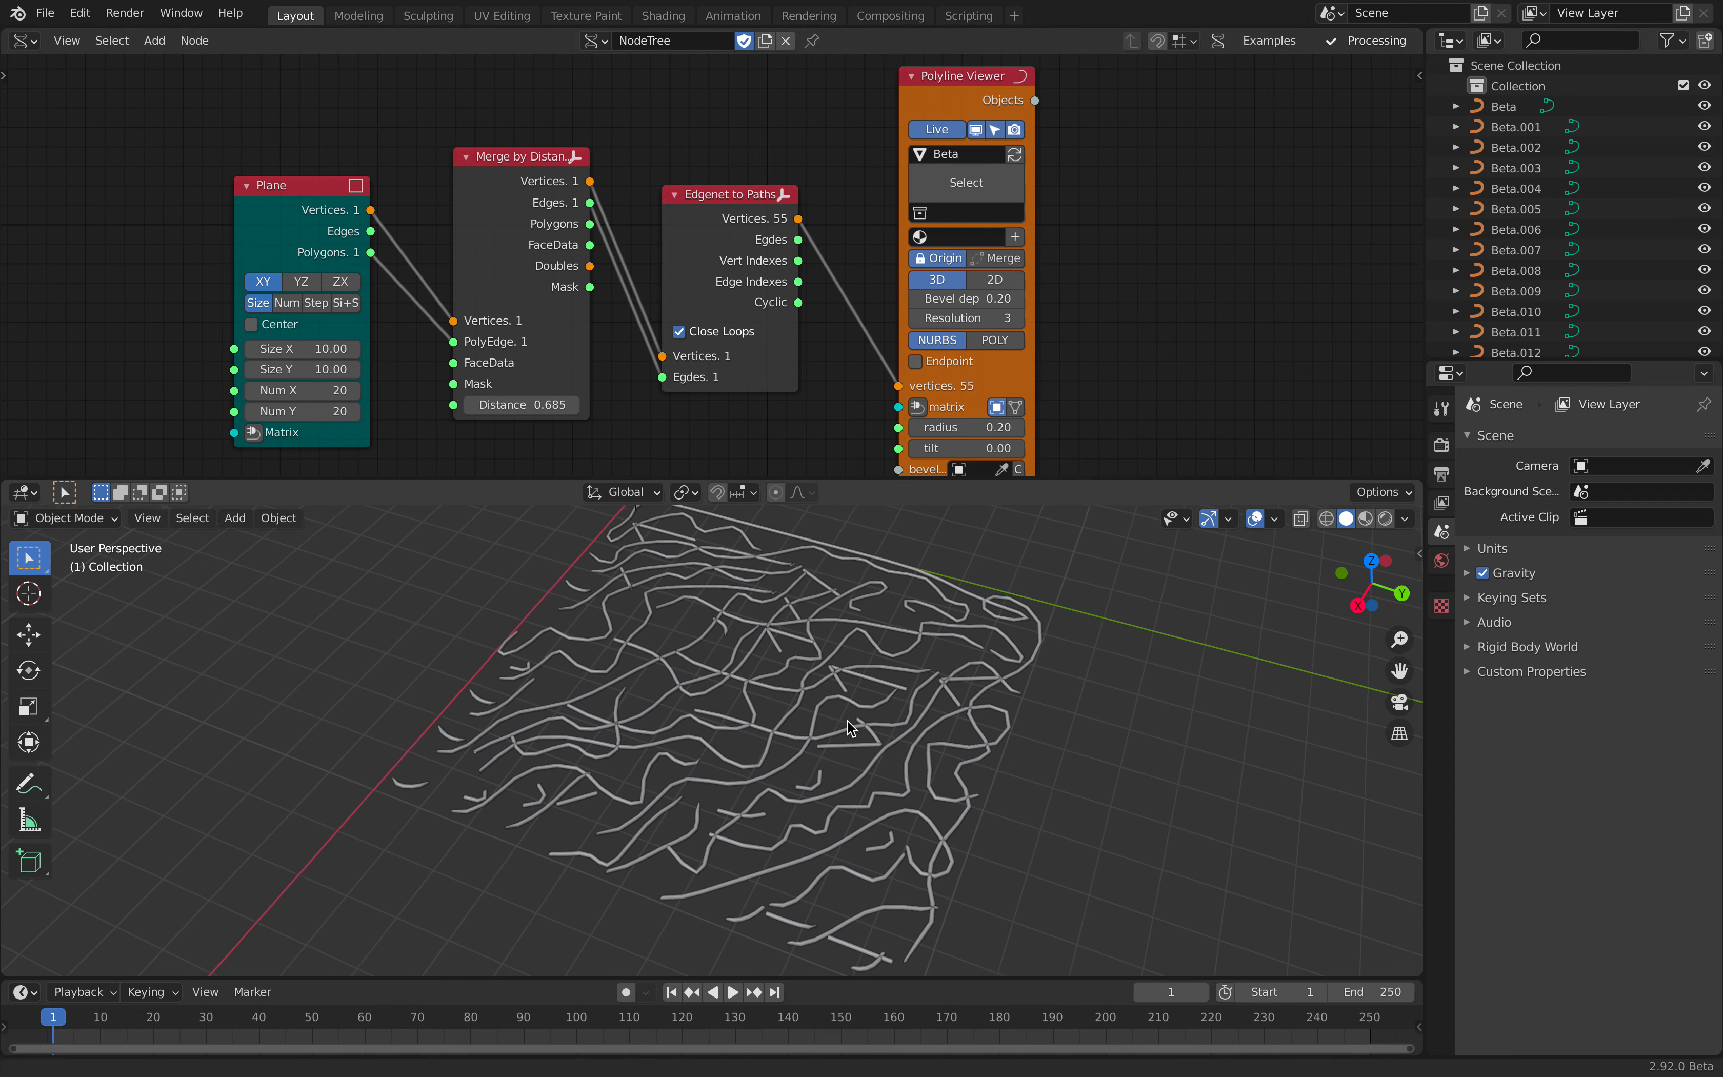
middle_drag(638, 738, 744, 764)
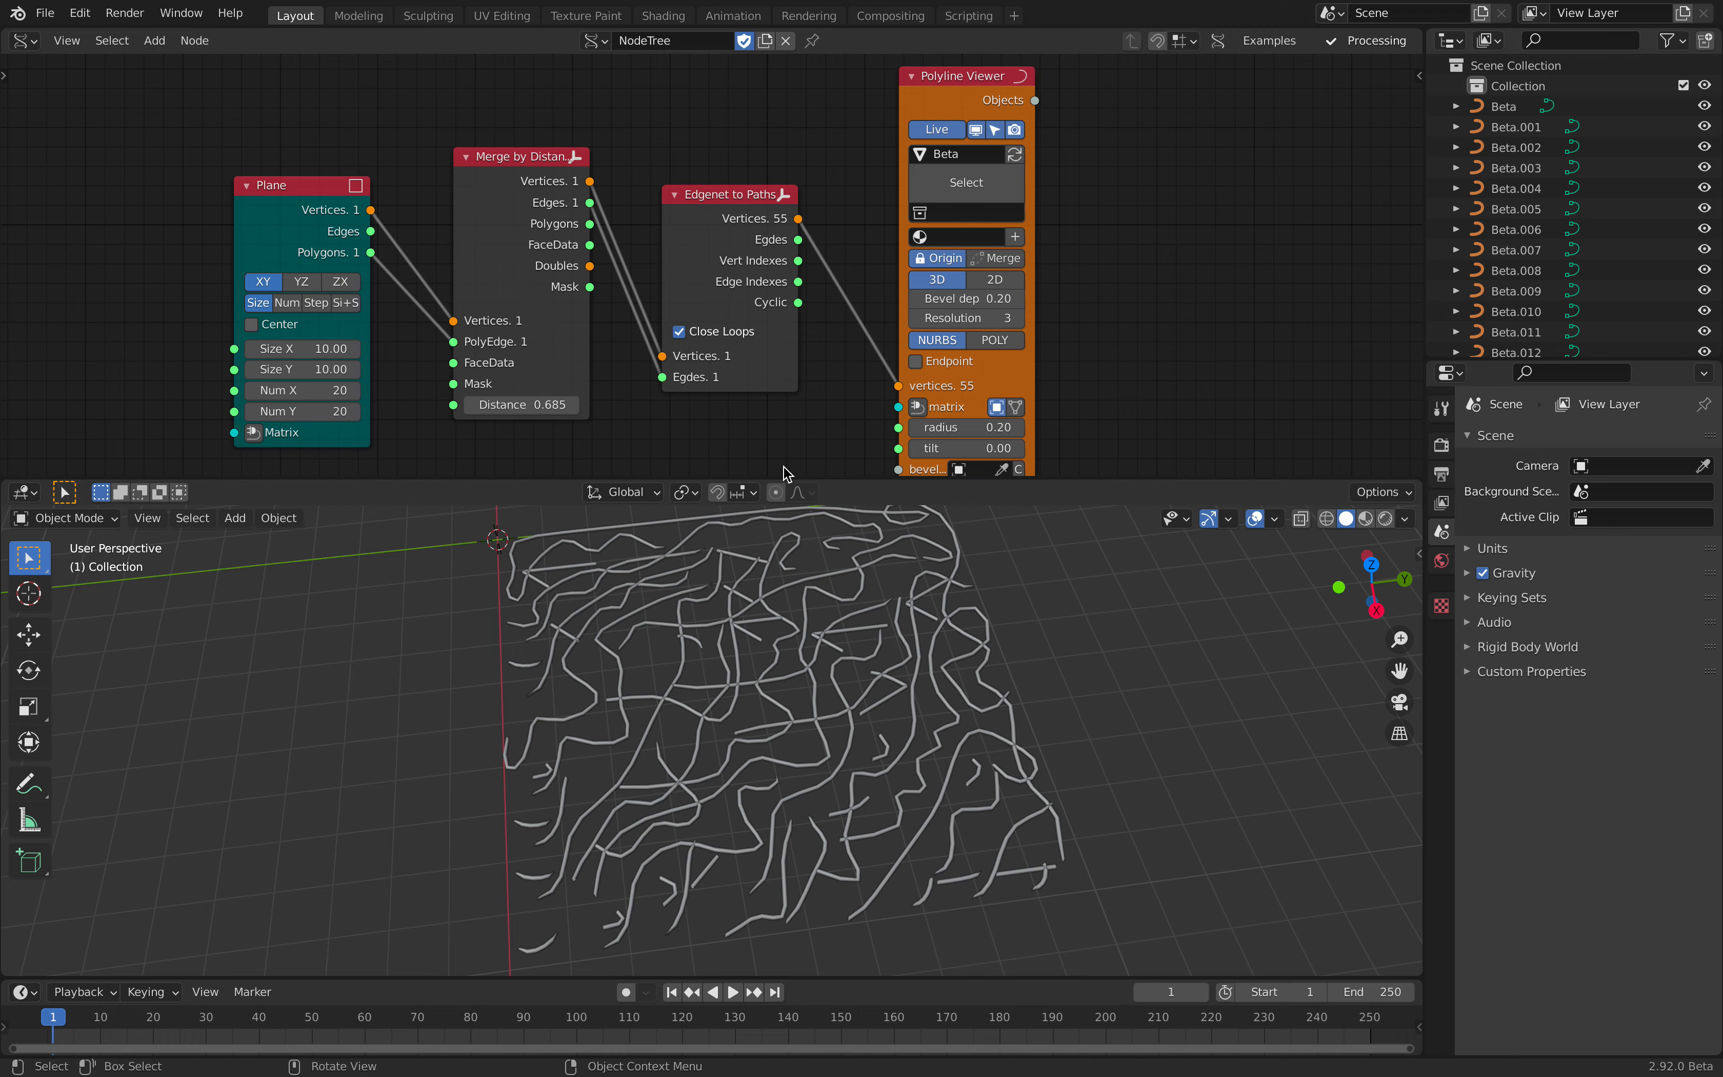
middle_drag(968, 427, 993, 376)
drag(994, 377, 1018, 377)
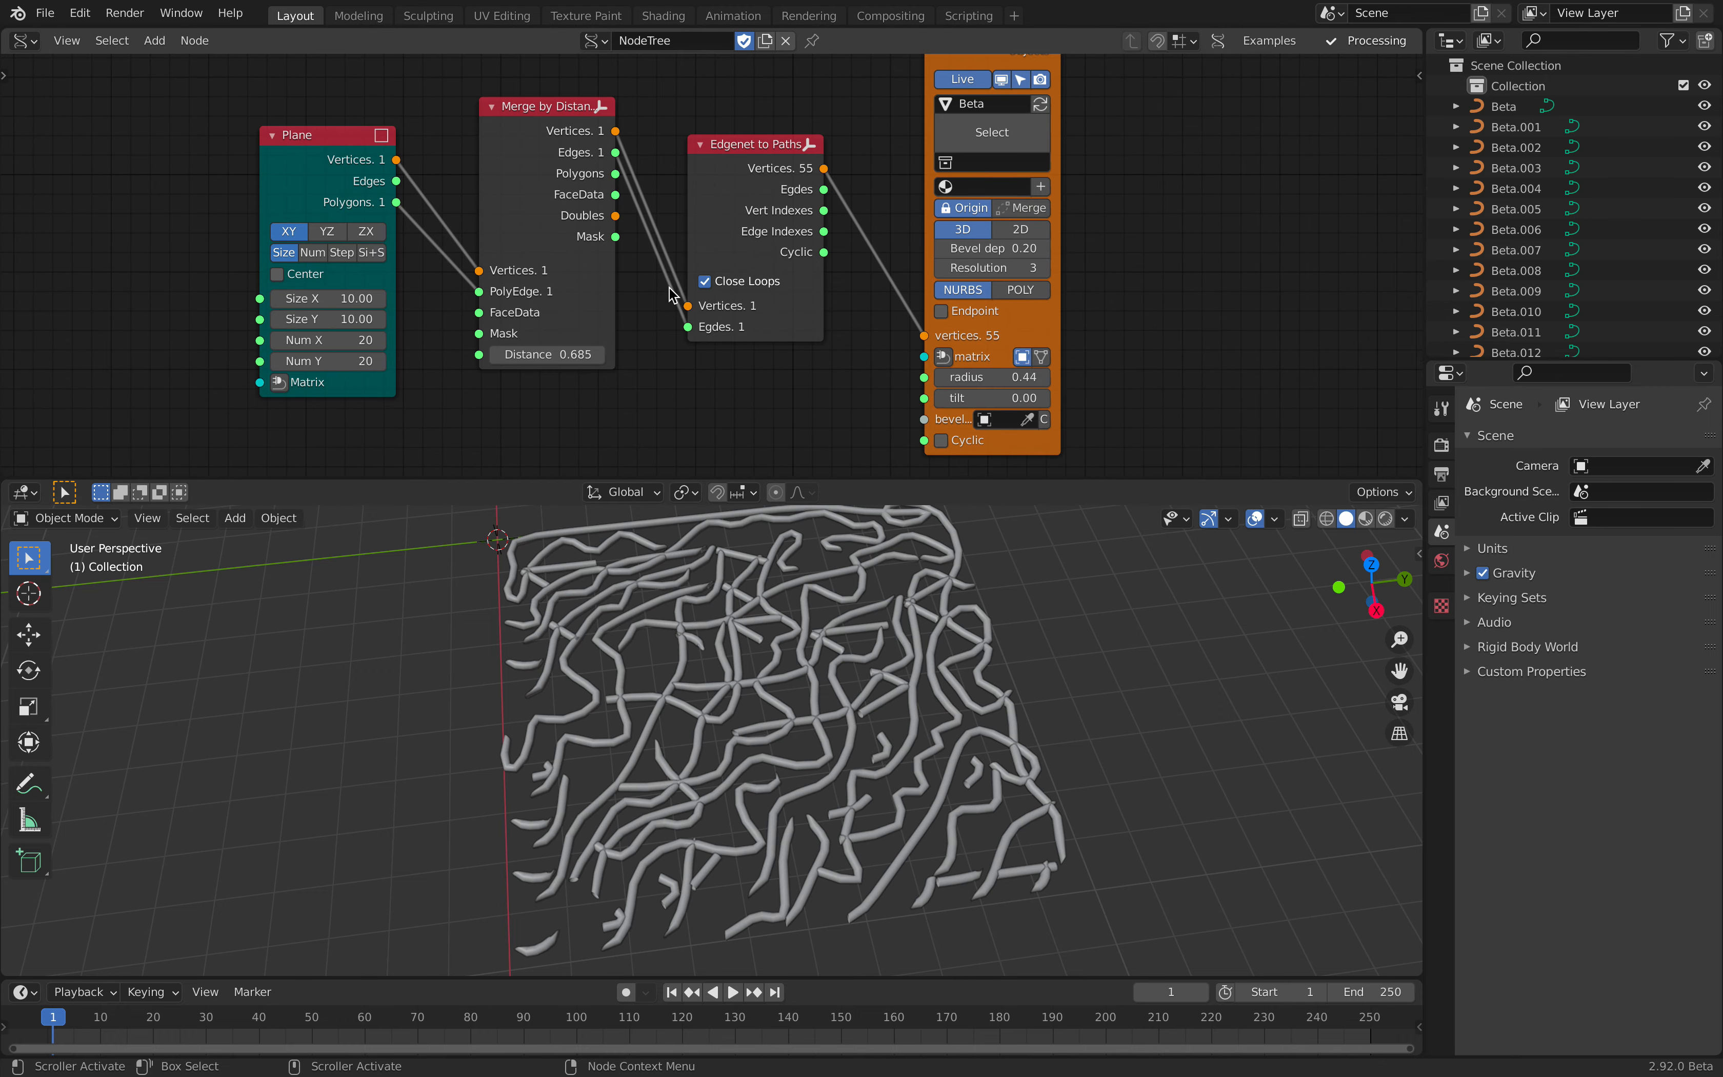
- Save the file to the Desktop as worms_type_001.blend
click(45, 13)
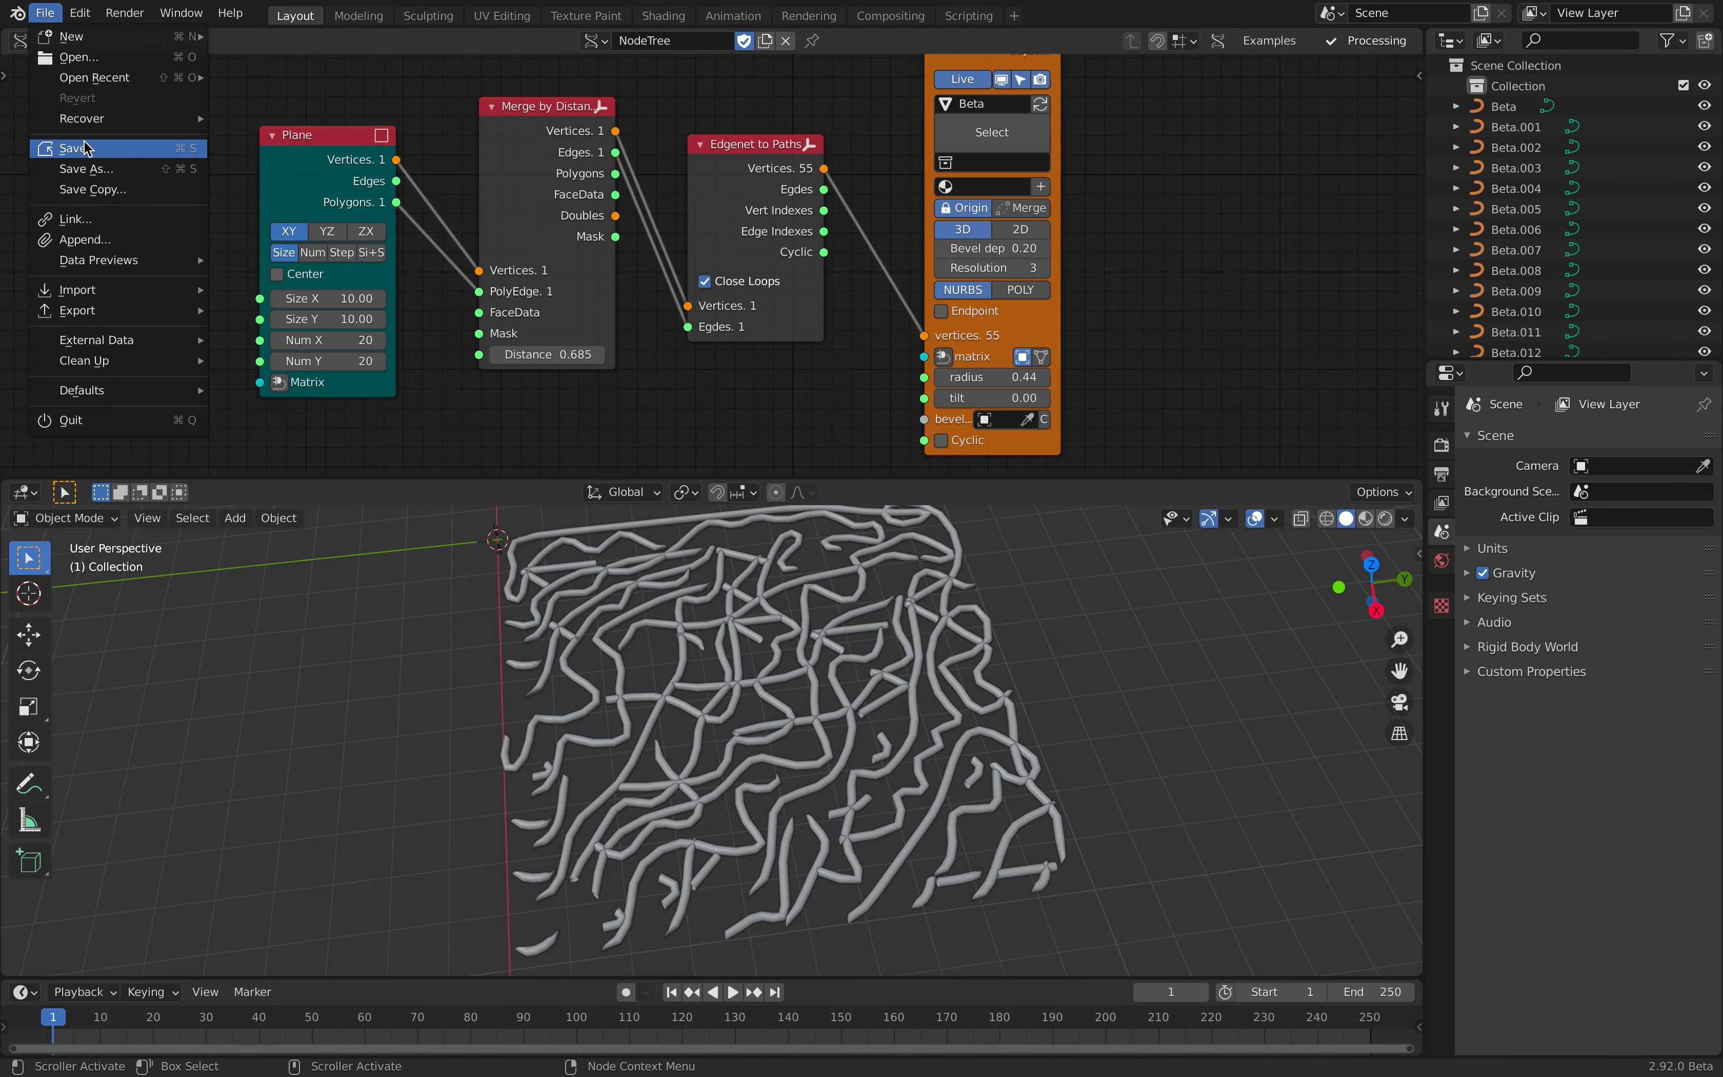
click(85, 148)
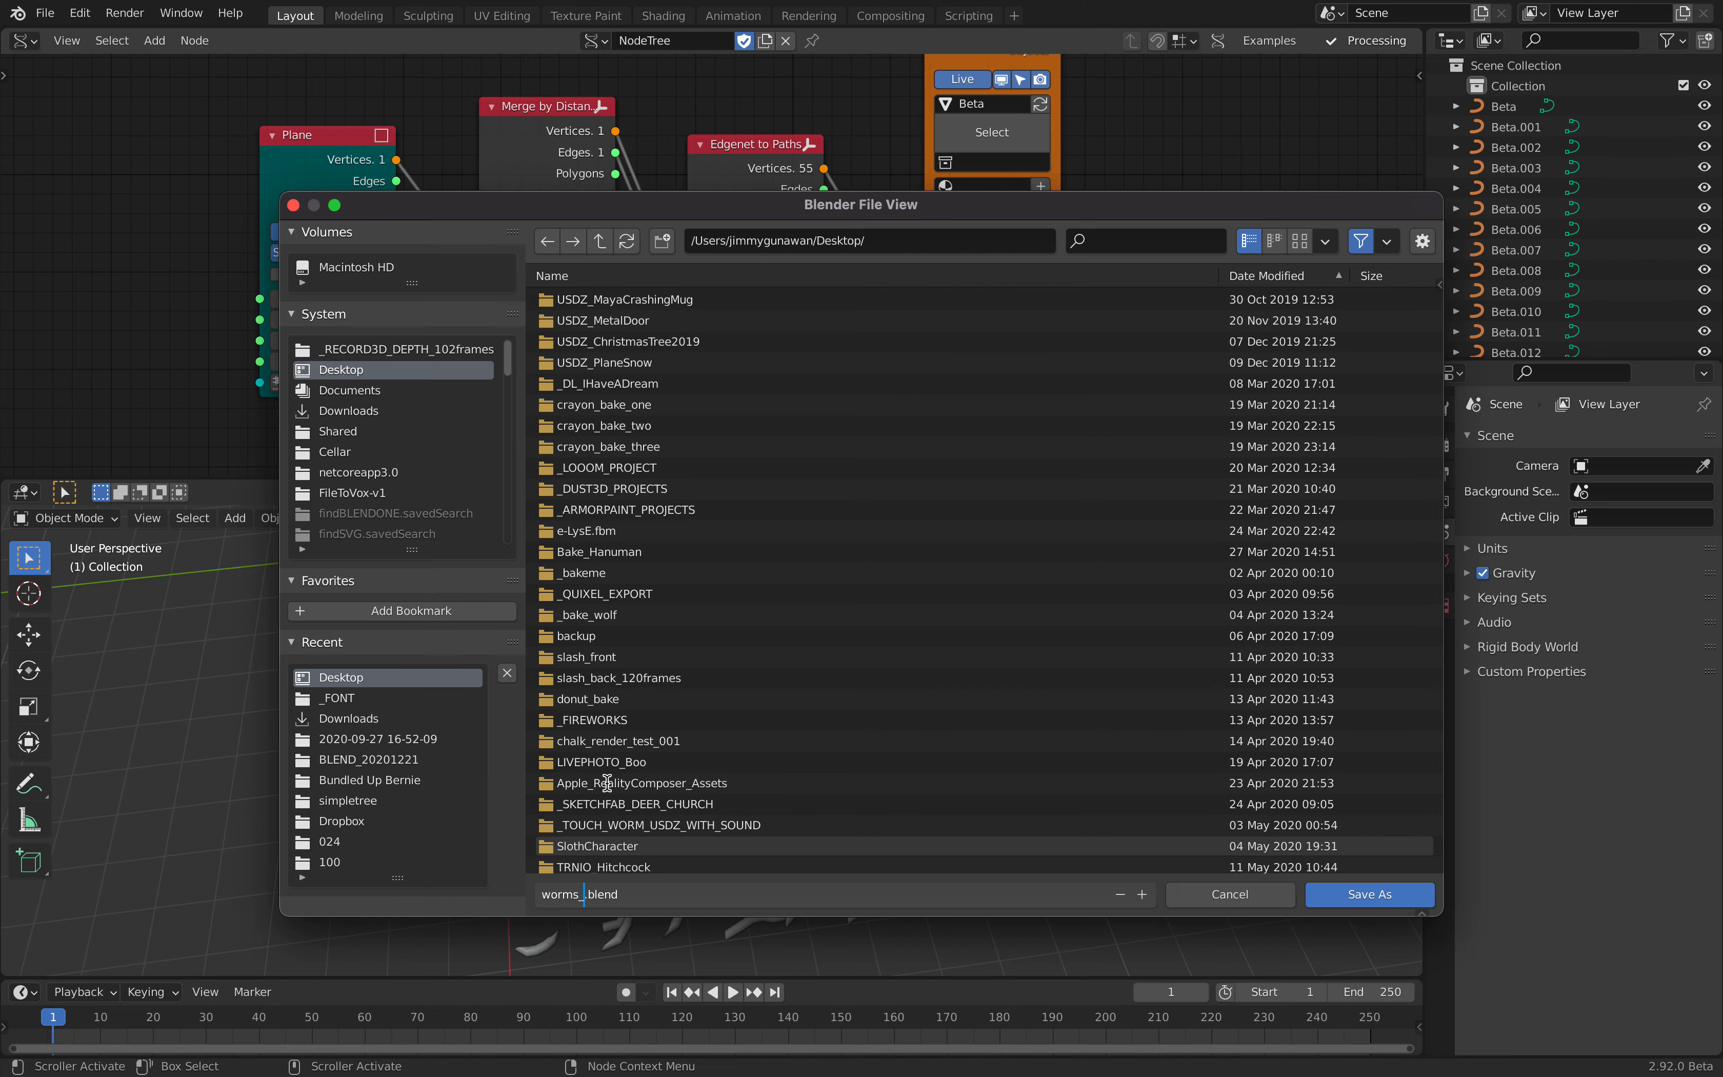
text(1)
key(Return)
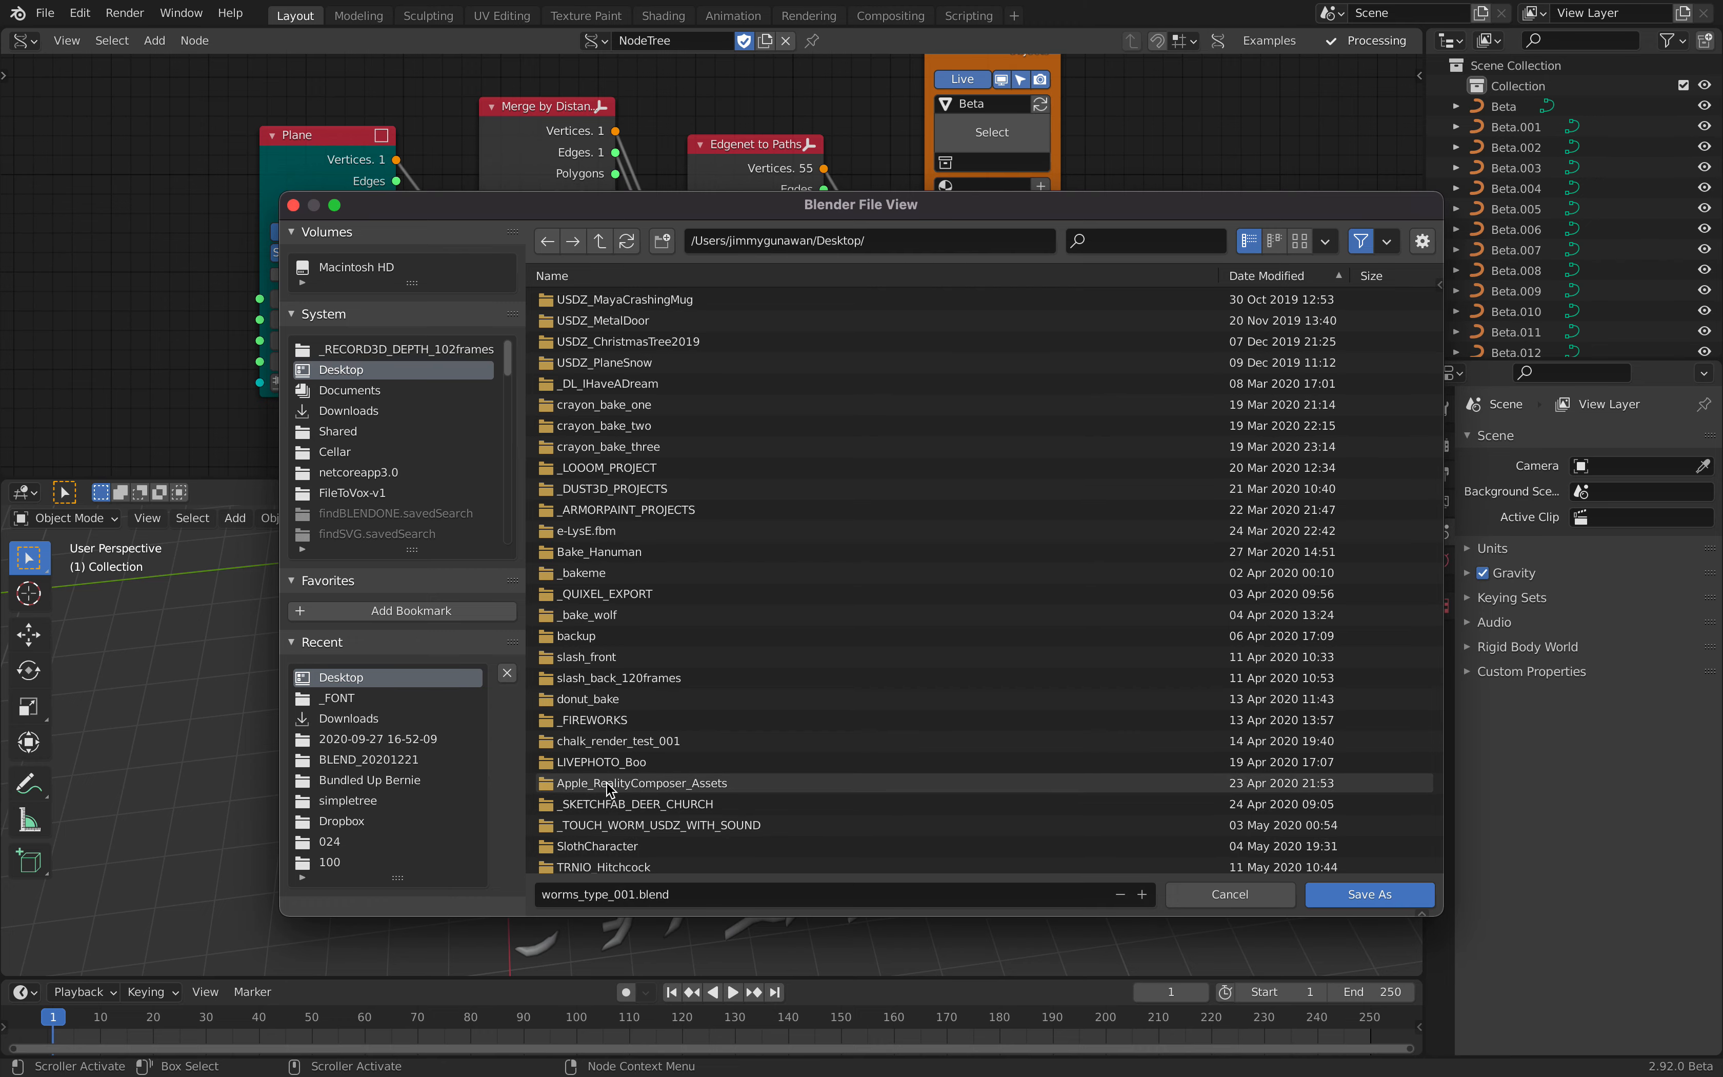
click(1351, 901)
- Replace the Plane node with a Sphere node linked to the Merge by Distance node's Vertices and PolyEdge inputs
middle_drag(833, 694, 776, 717)
scroll(772, 709, down, 1)
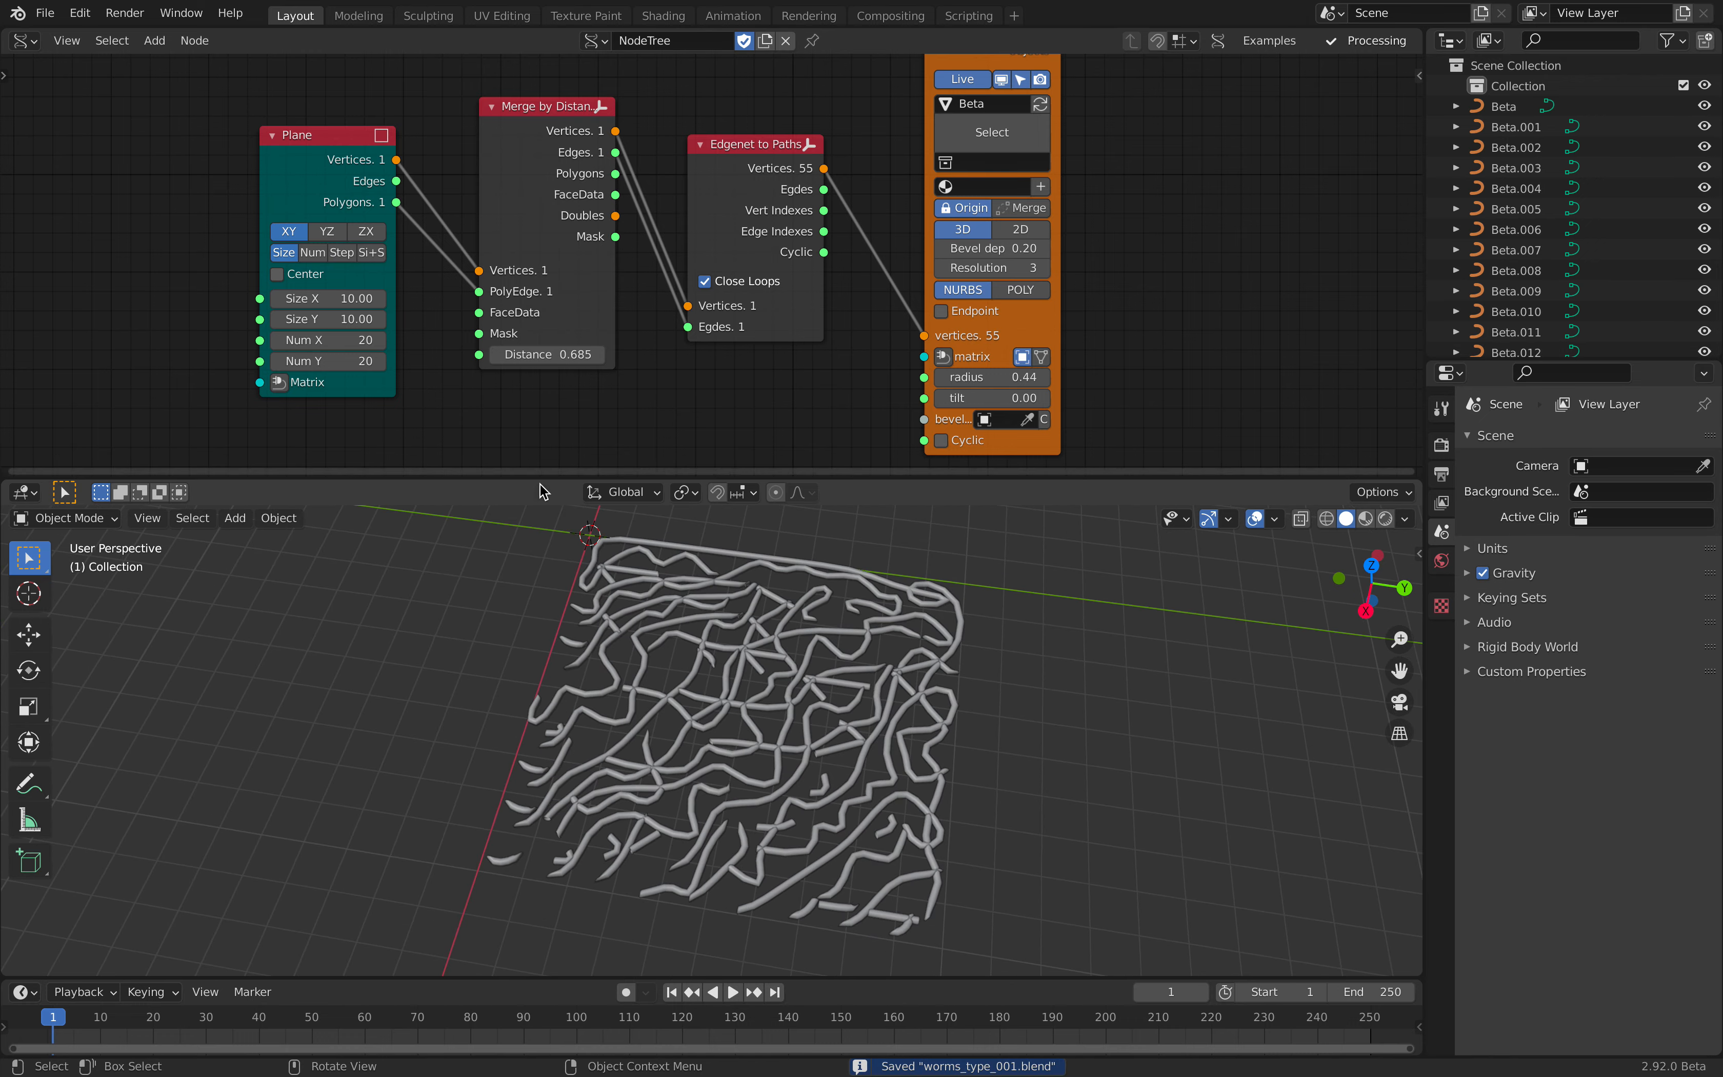
drag(306, 139, 227, 172)
key(x)
key(shift+a)
click(237, 182)
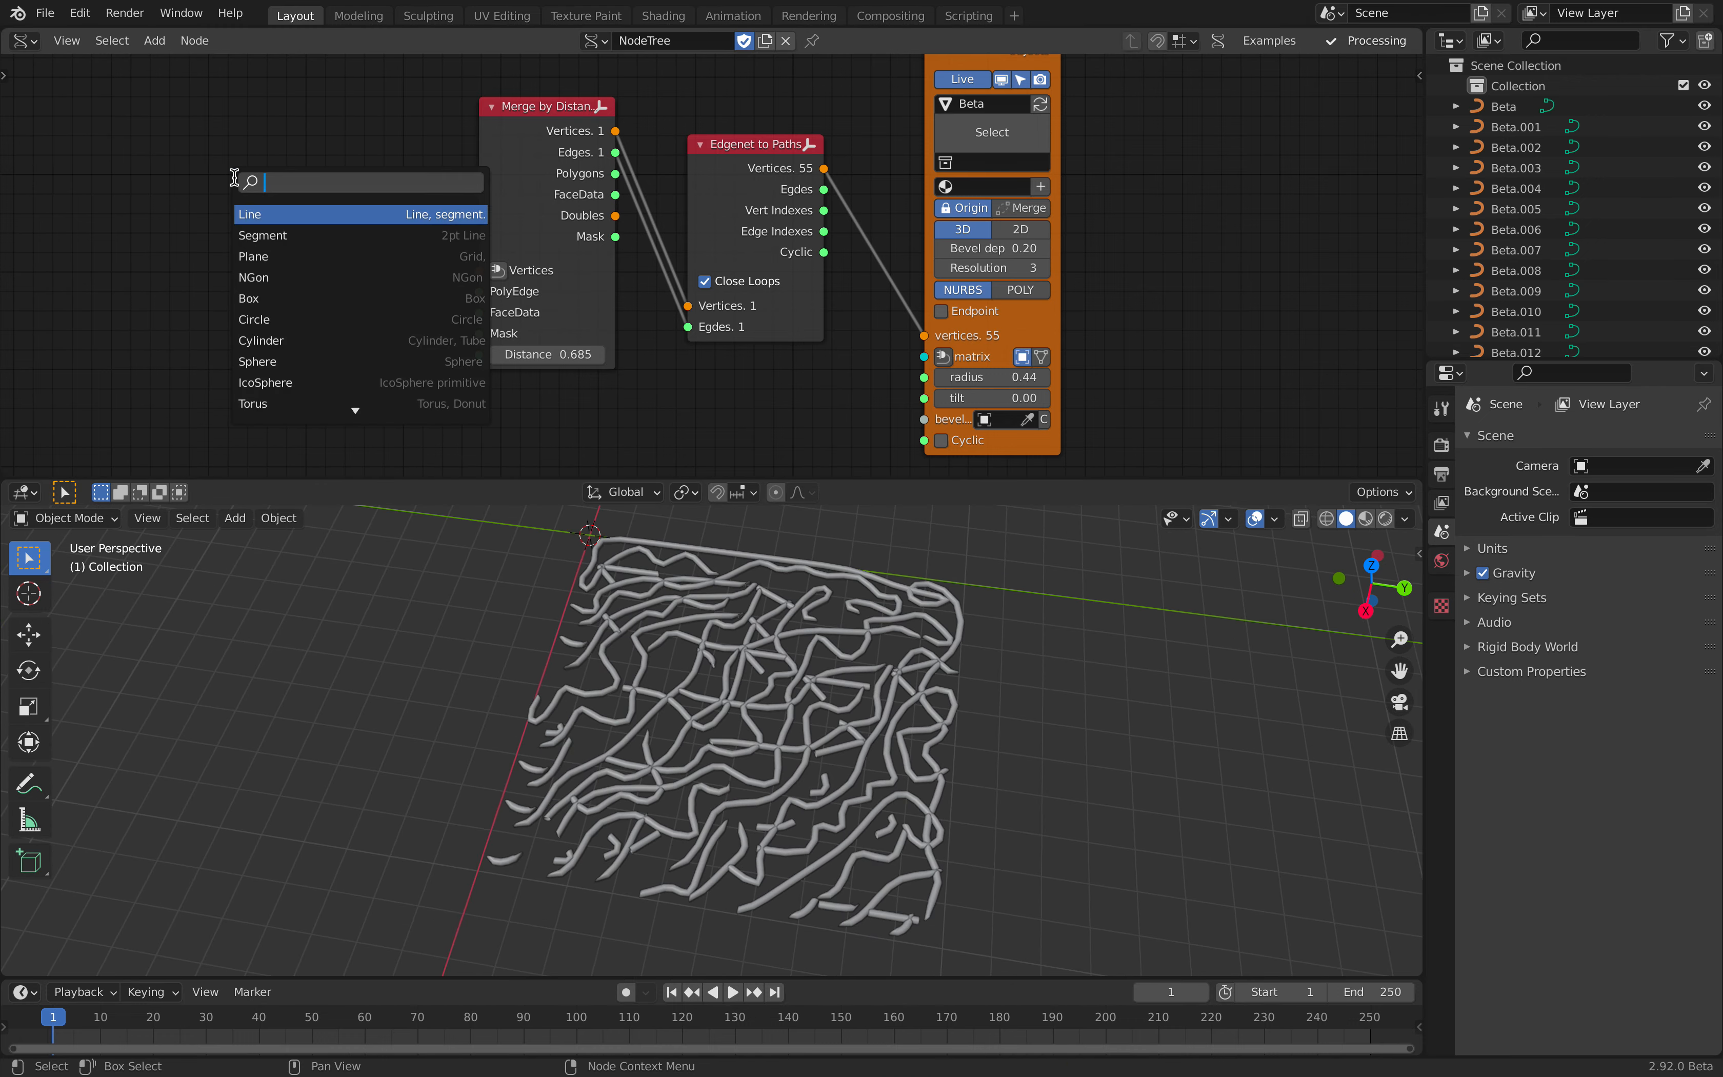
text(sphere)
key(Return)
click(330, 196)
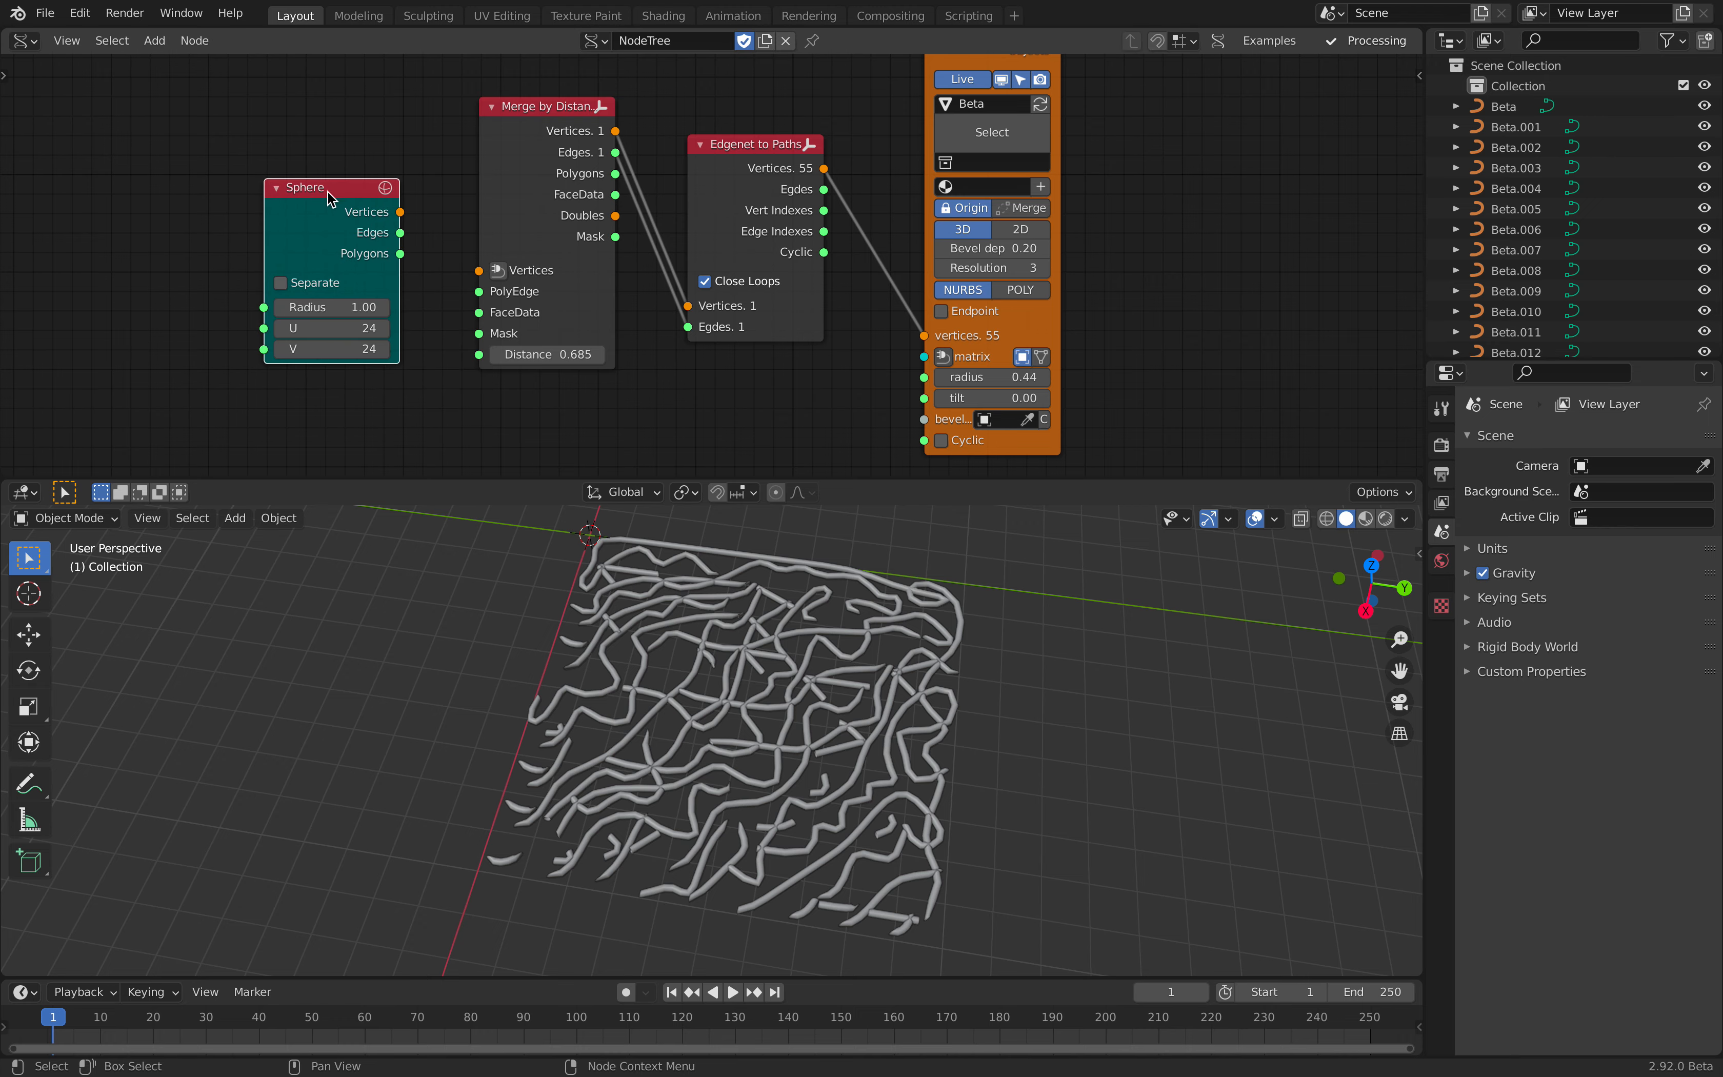
shift+click(498, 189)
key(f)
- Set the Sphere node's radius to 2.26 and its U and V divisions to 148
shift+middle_drag(677, 620, 740, 649)
scroll(740, 649, up, 3)
scroll(732, 645, up, 2)
drag(322, 331, 438, 308)
middle_drag(776, 750, 698, 698)
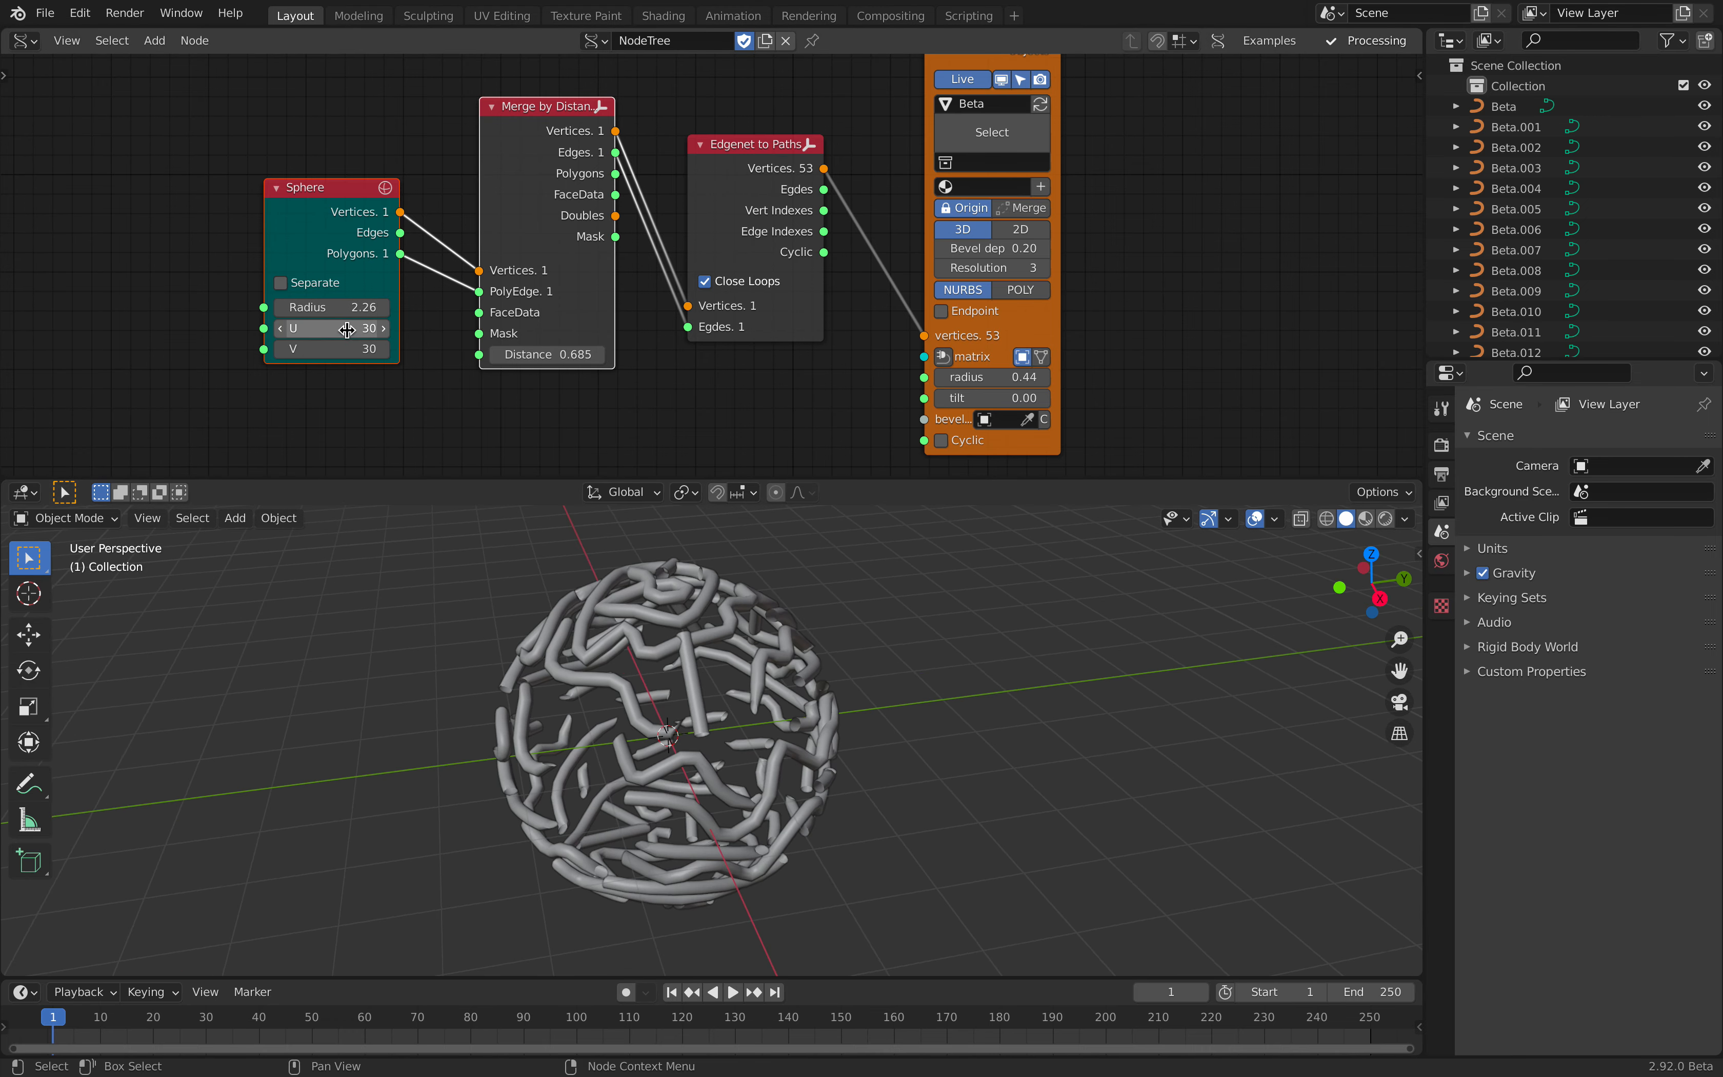
drag(324, 327, 499, 349)
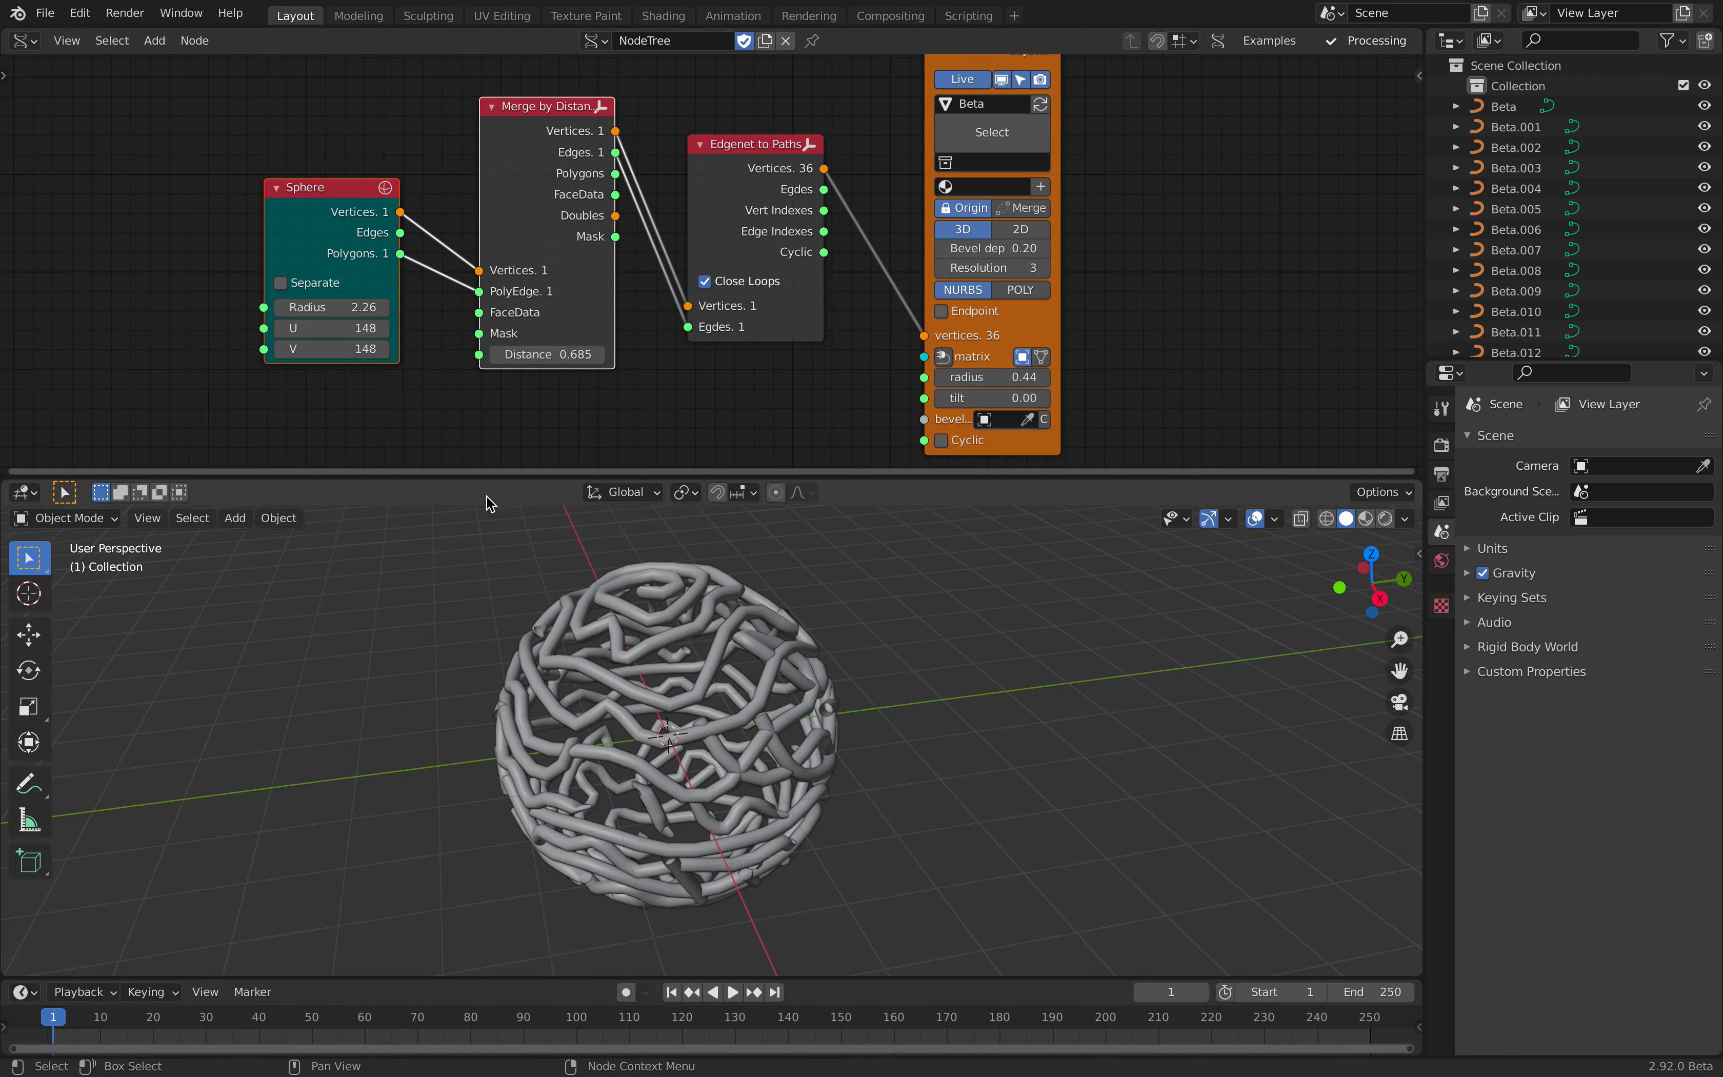
- Move the Polyline Viewer farther from the Edgenet to Paths node, shift the latter slightly, and save the file
middle_drag(844, 824, 766, 734)
click(710, 696)
drag(935, 343, 1004, 314)
middle_drag(754, 190, 784, 155)
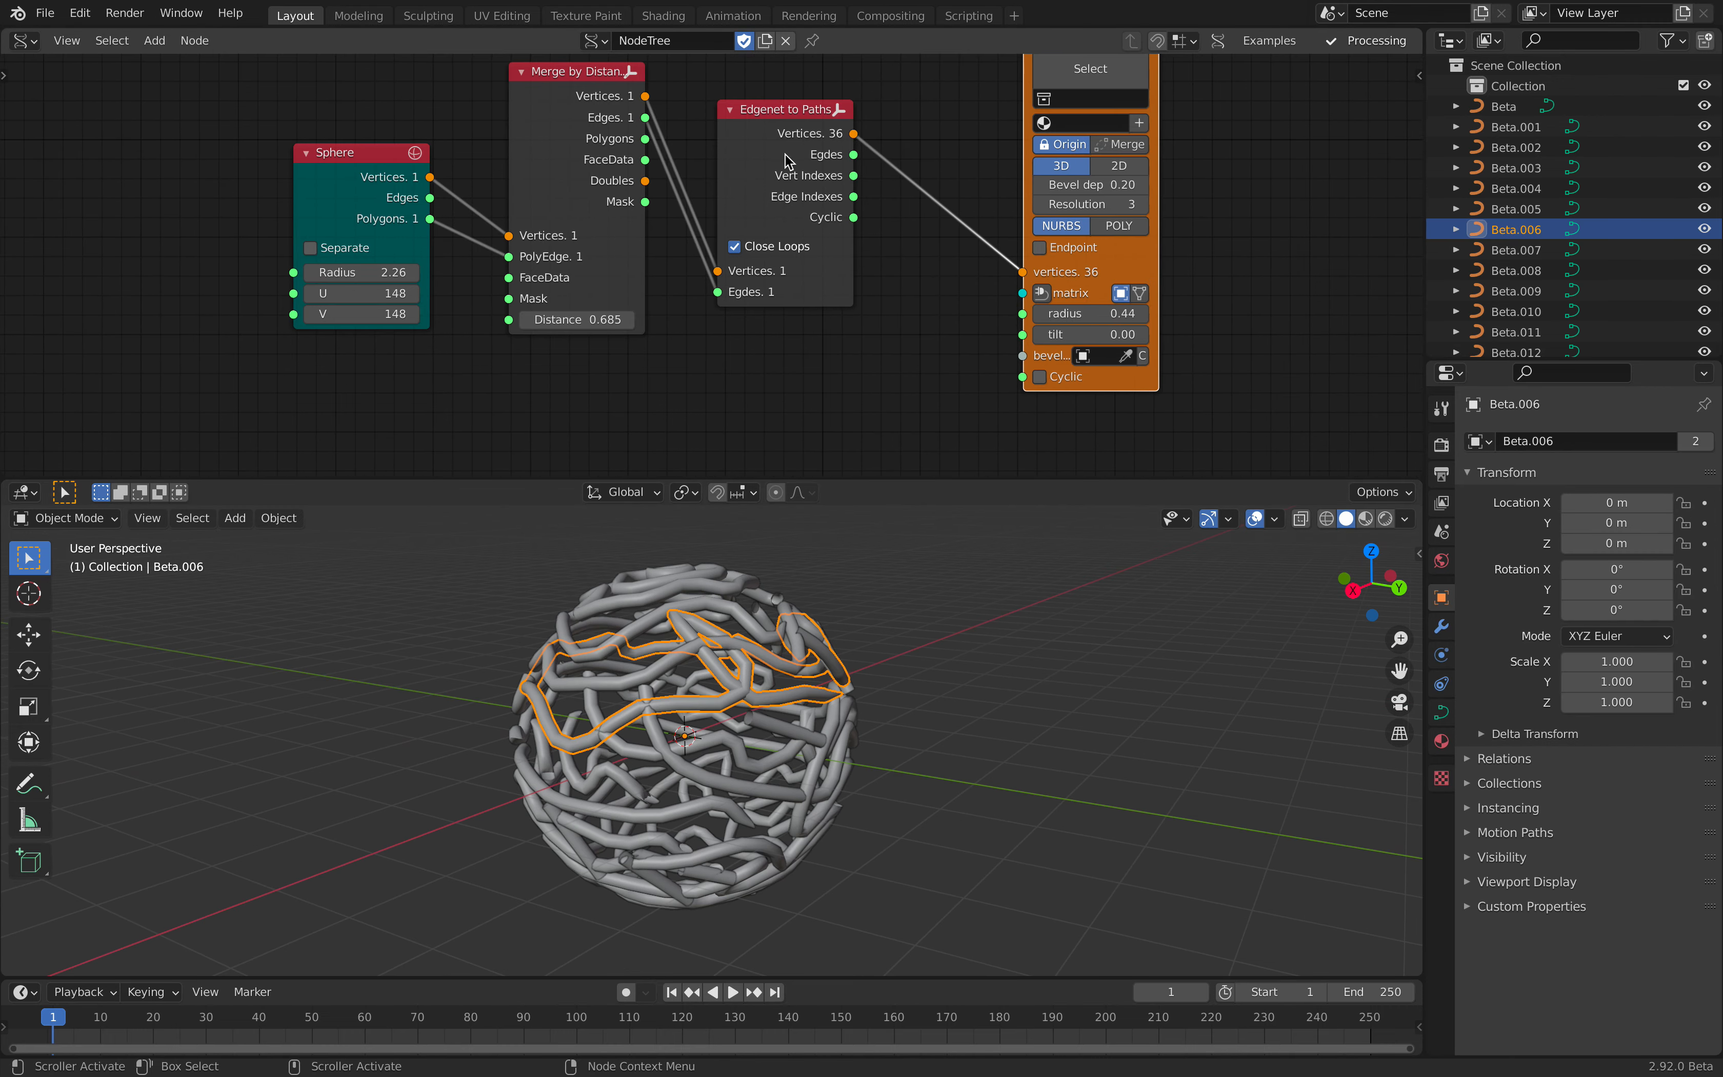
drag(784, 155, 792, 151)
key(ctrl+s)
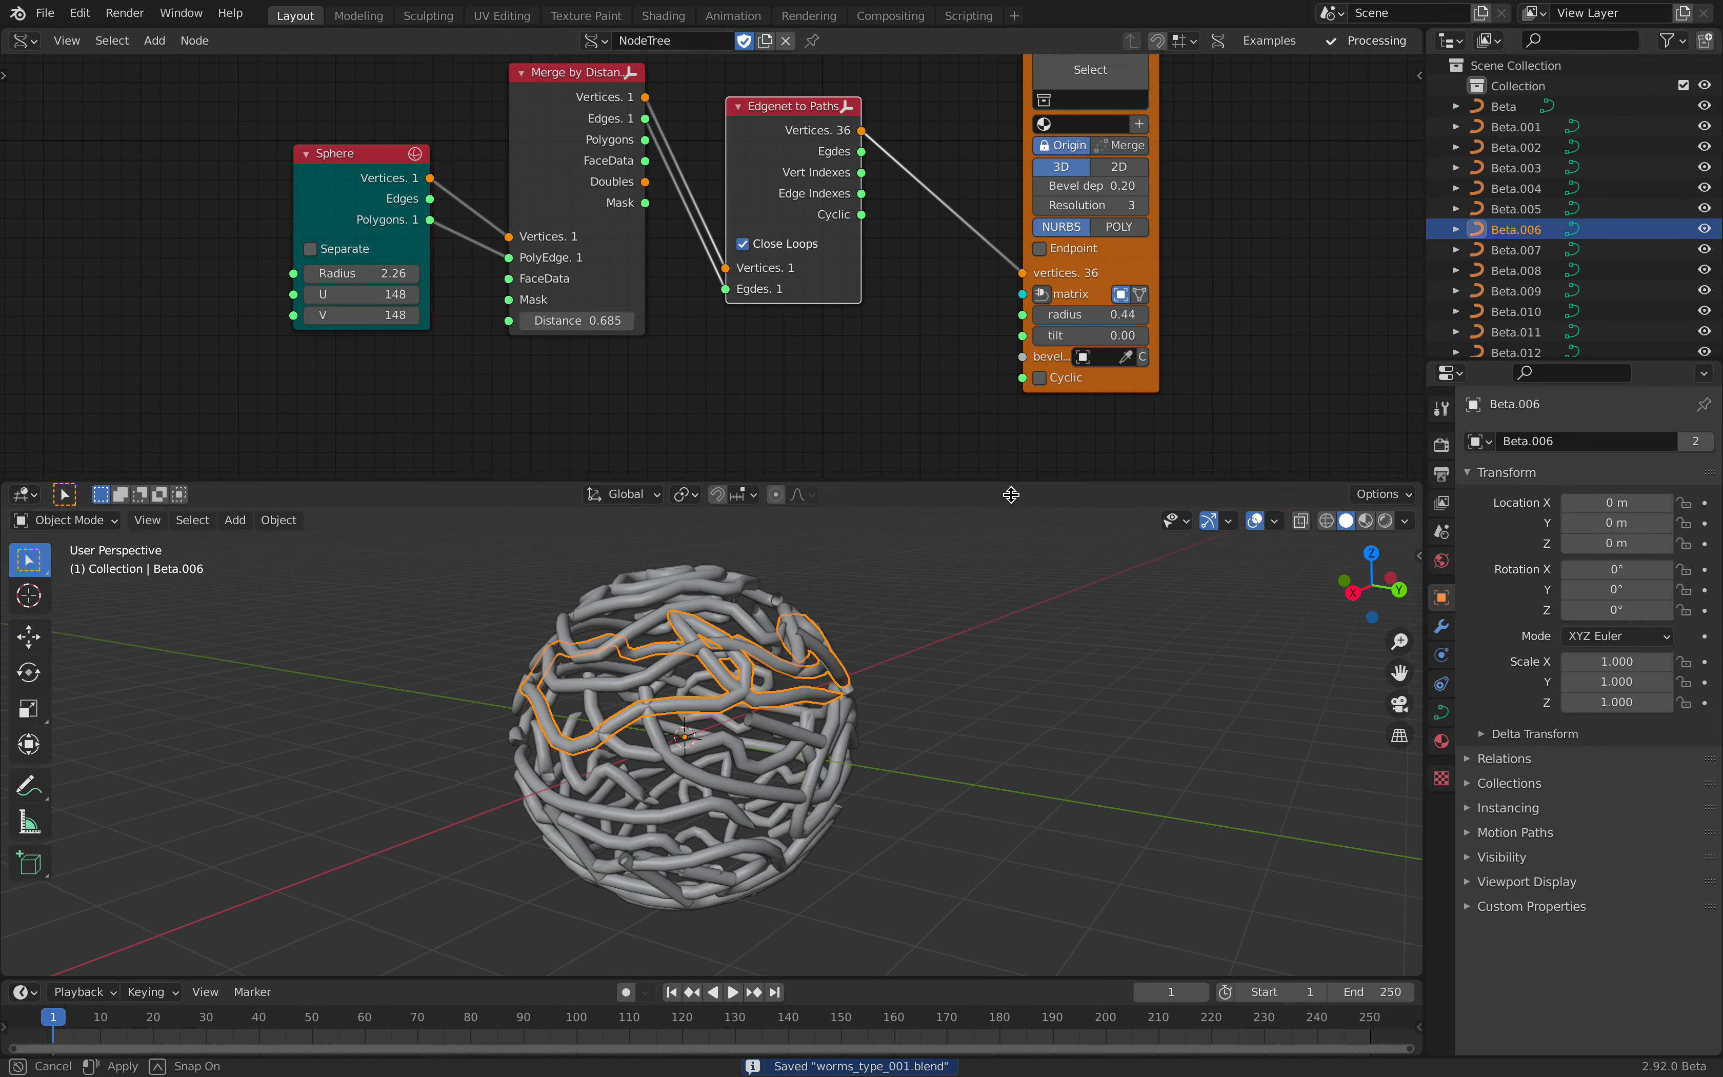
- Enlarge the node editor area and raise the Polyline Viewer's radius to 0.87, clearing the path selection
drag(1012, 472, 1012, 539)
drag(1069, 323, 1120, 323)
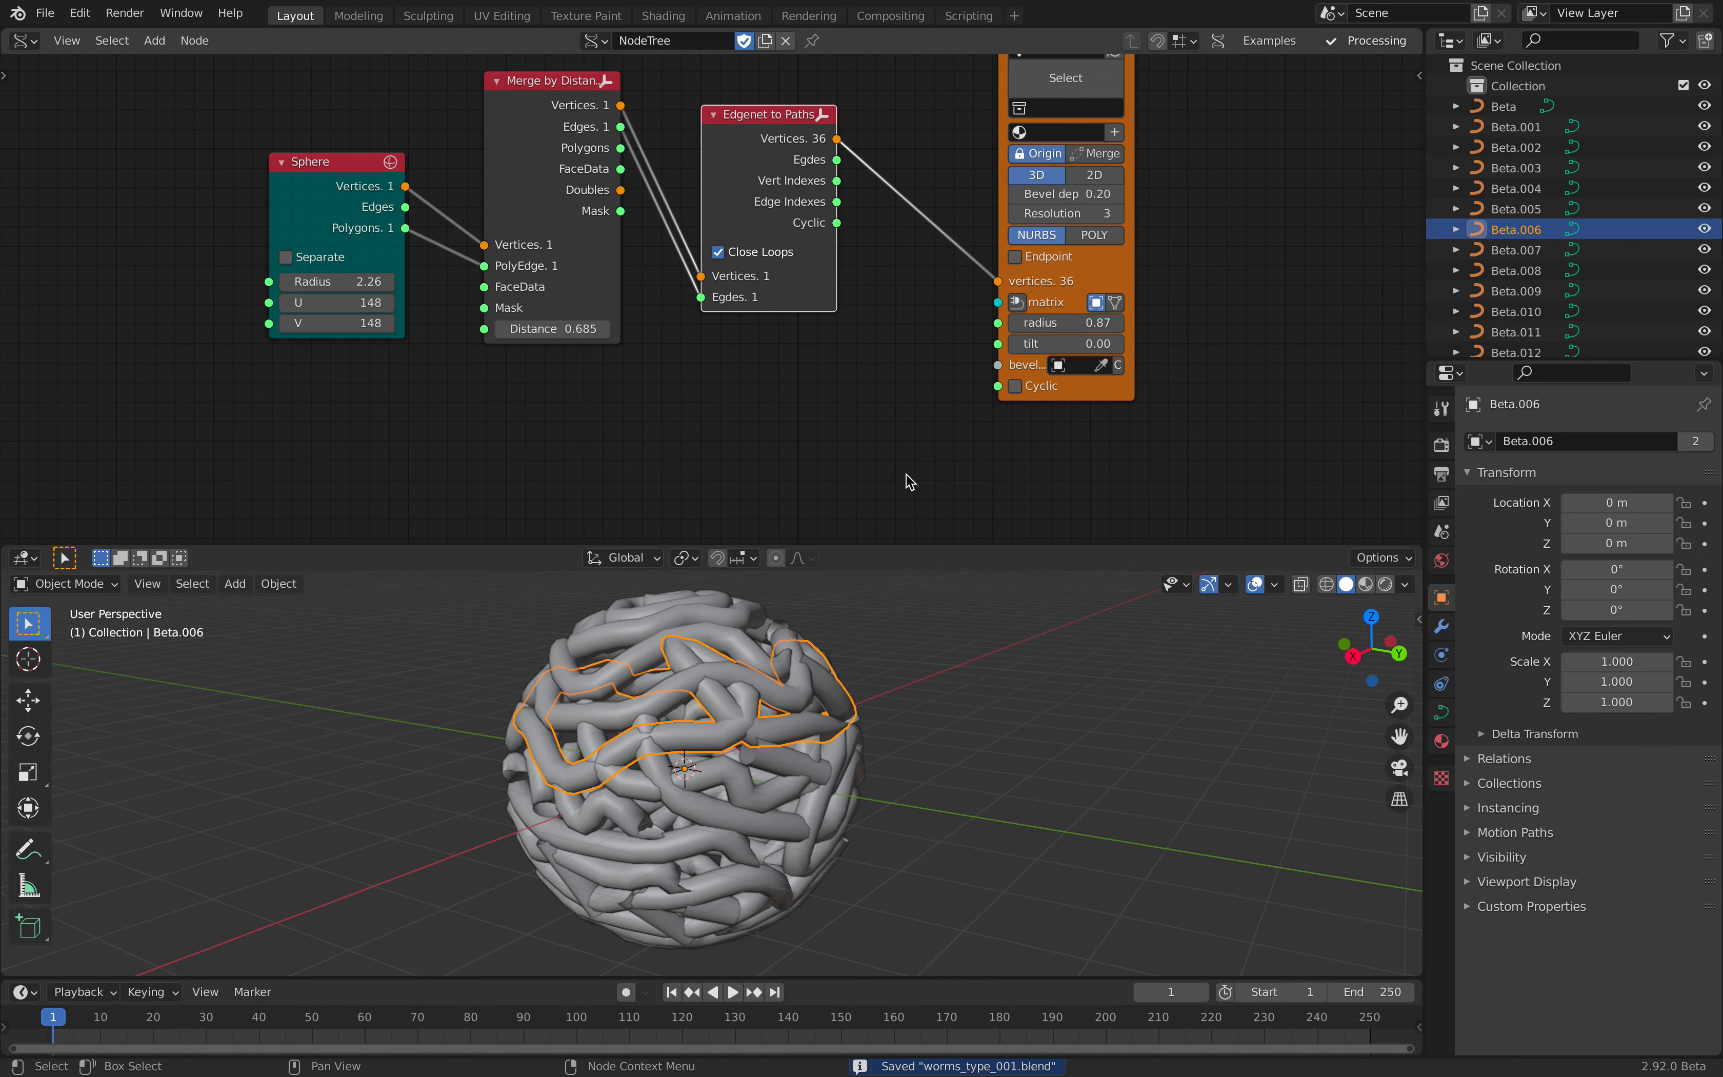
click(939, 614)
mouse_move(939, 614)
middle_down()
mouse_move(1054, 686)
mouse_move(931, 616)
middle_up()
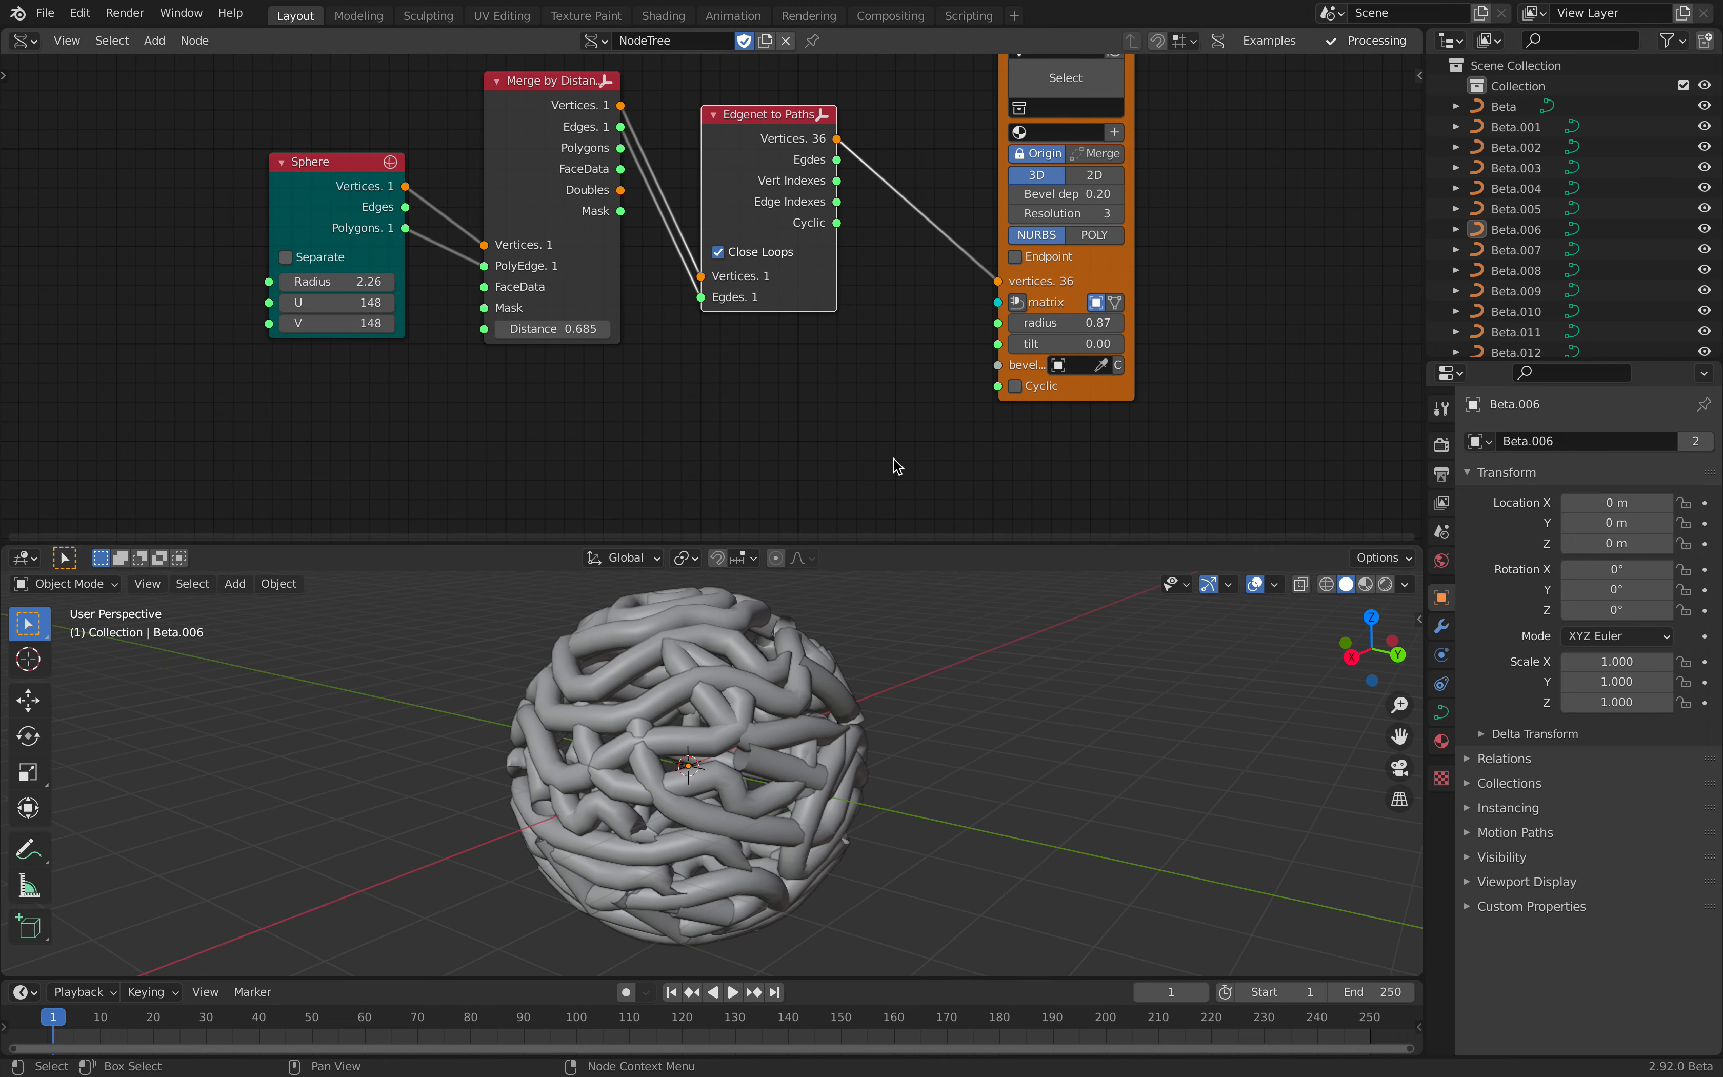
- Enable the Endpoint option on the Polyline Viewer and save the file
click(1023, 260)
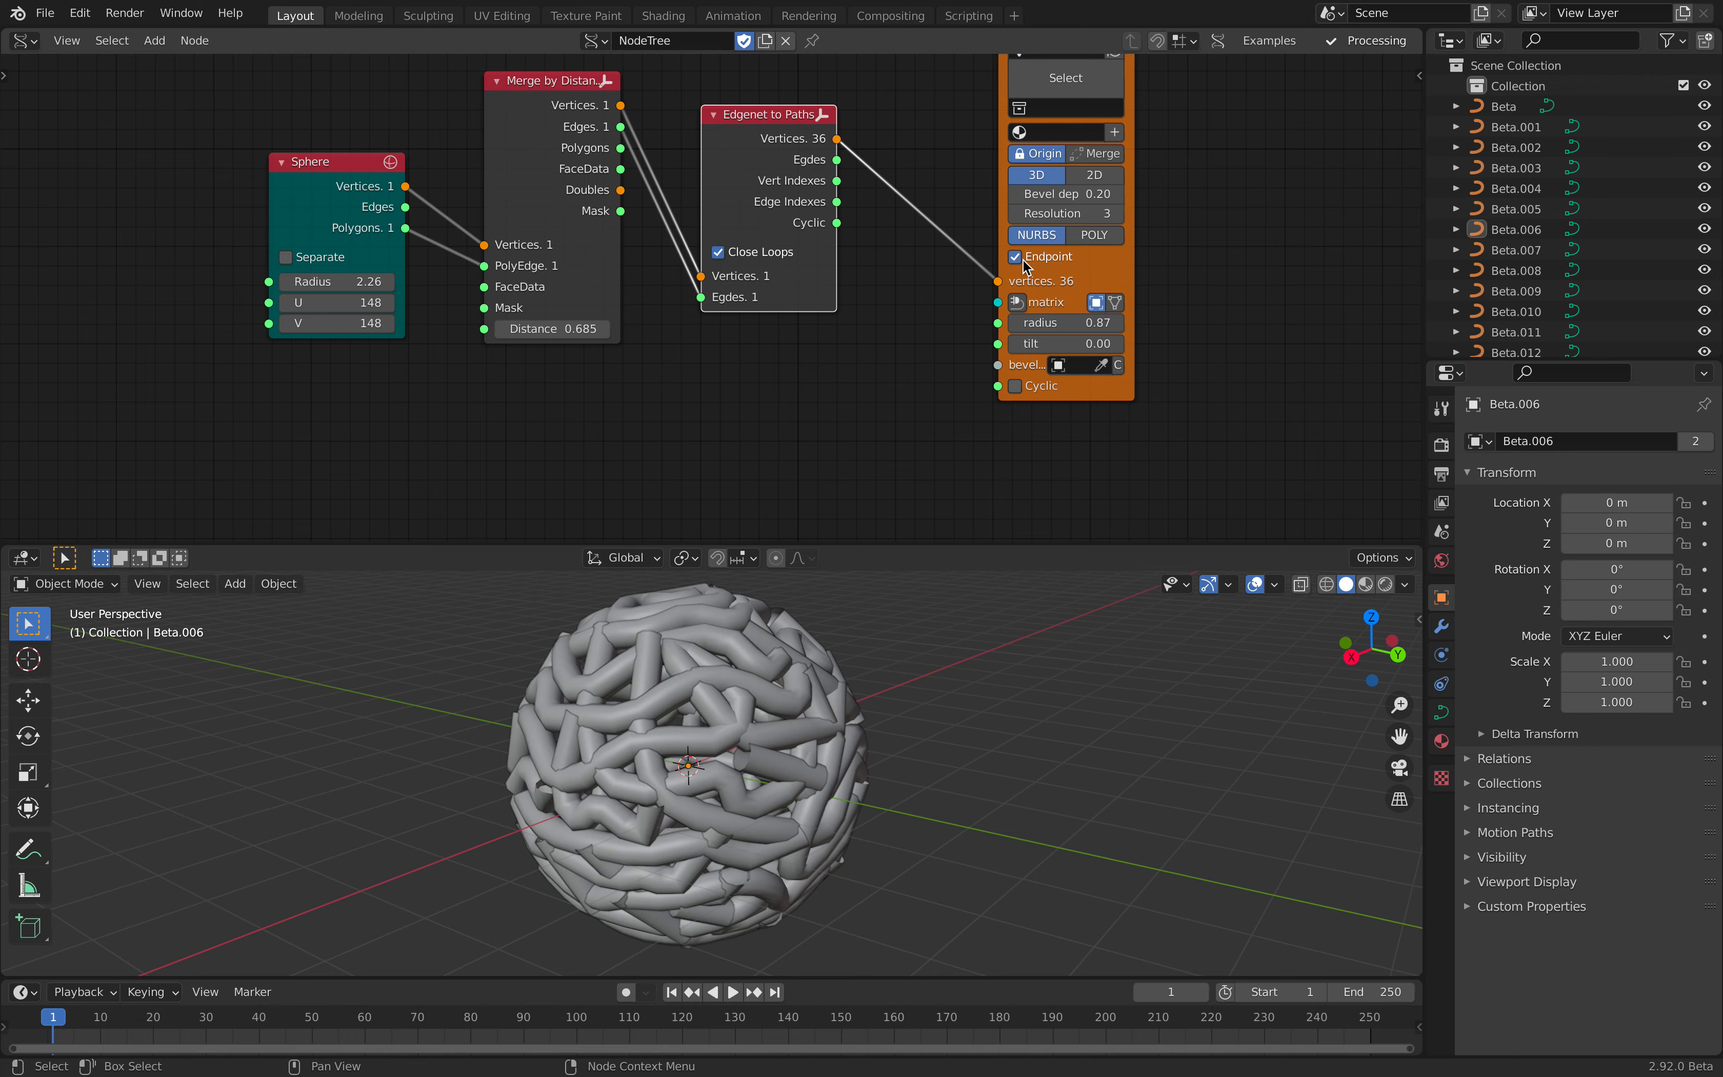
middle_drag(954, 606, 946, 590)
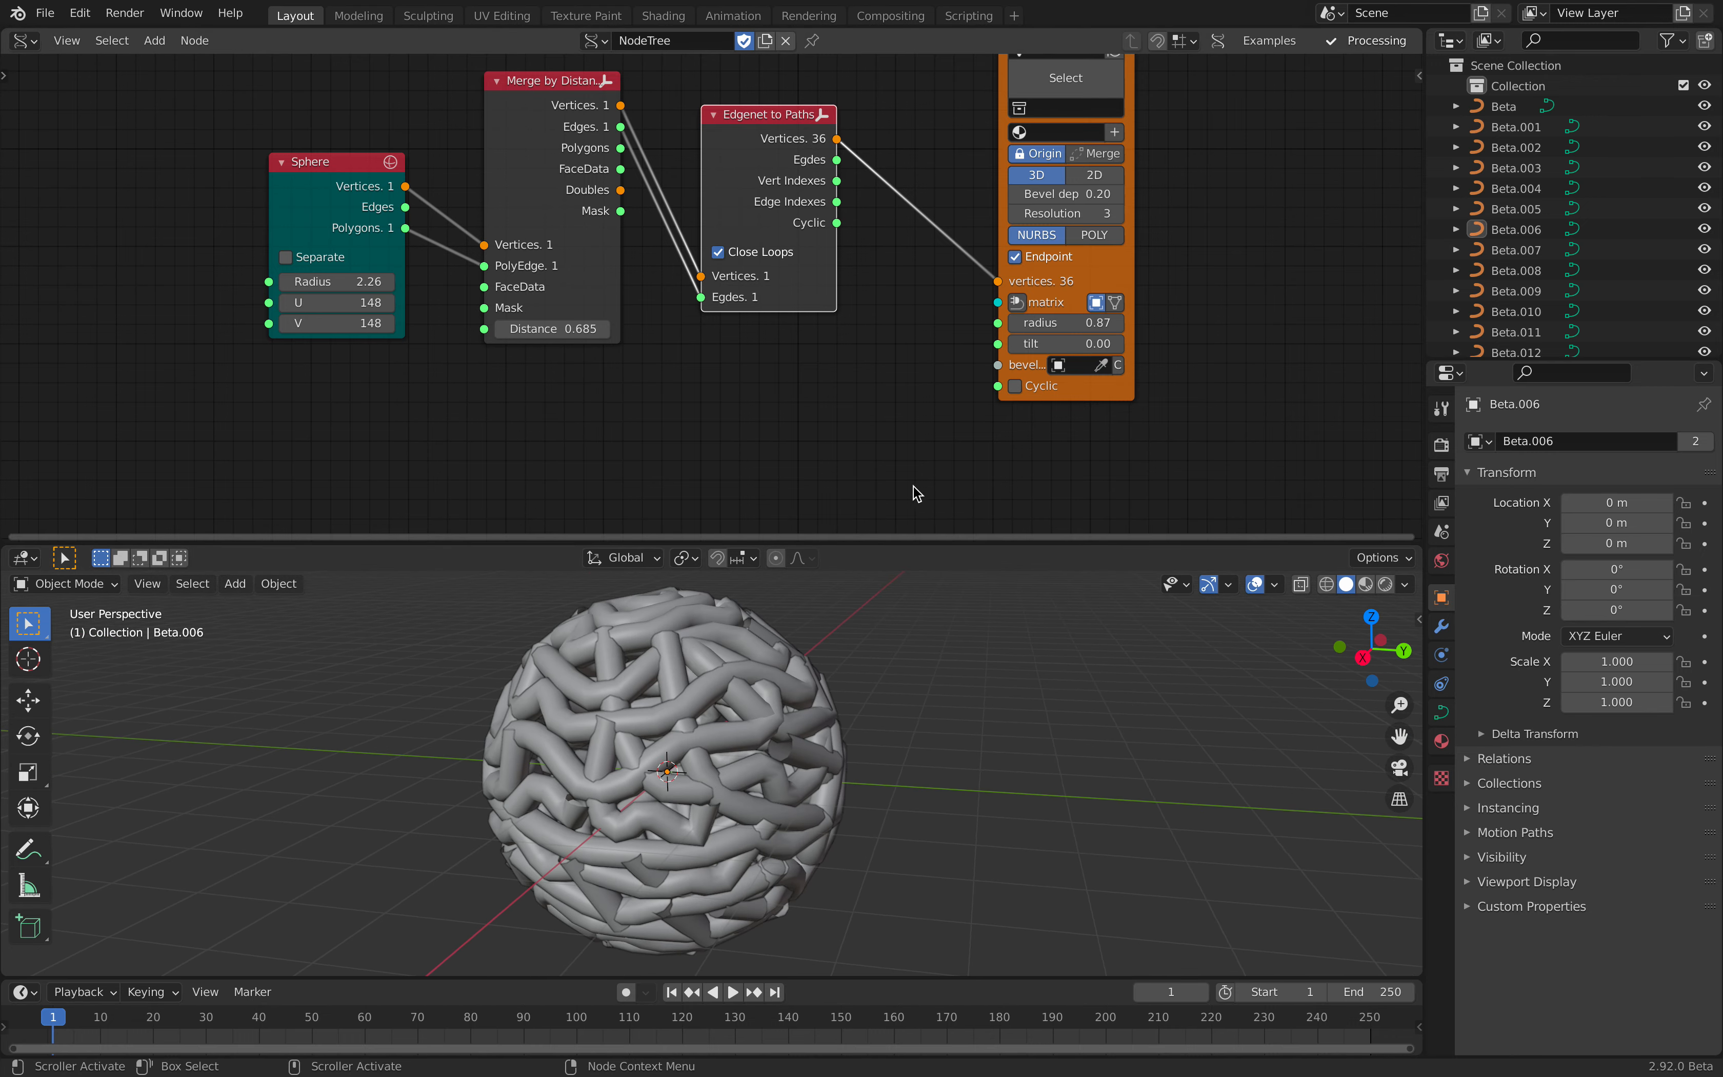
key(ctrl+s)
- Set the Polyline Viewer's resolution to 2 and compare the POLY curve type with NURBS, leaving NURBS active
click(1023, 213)
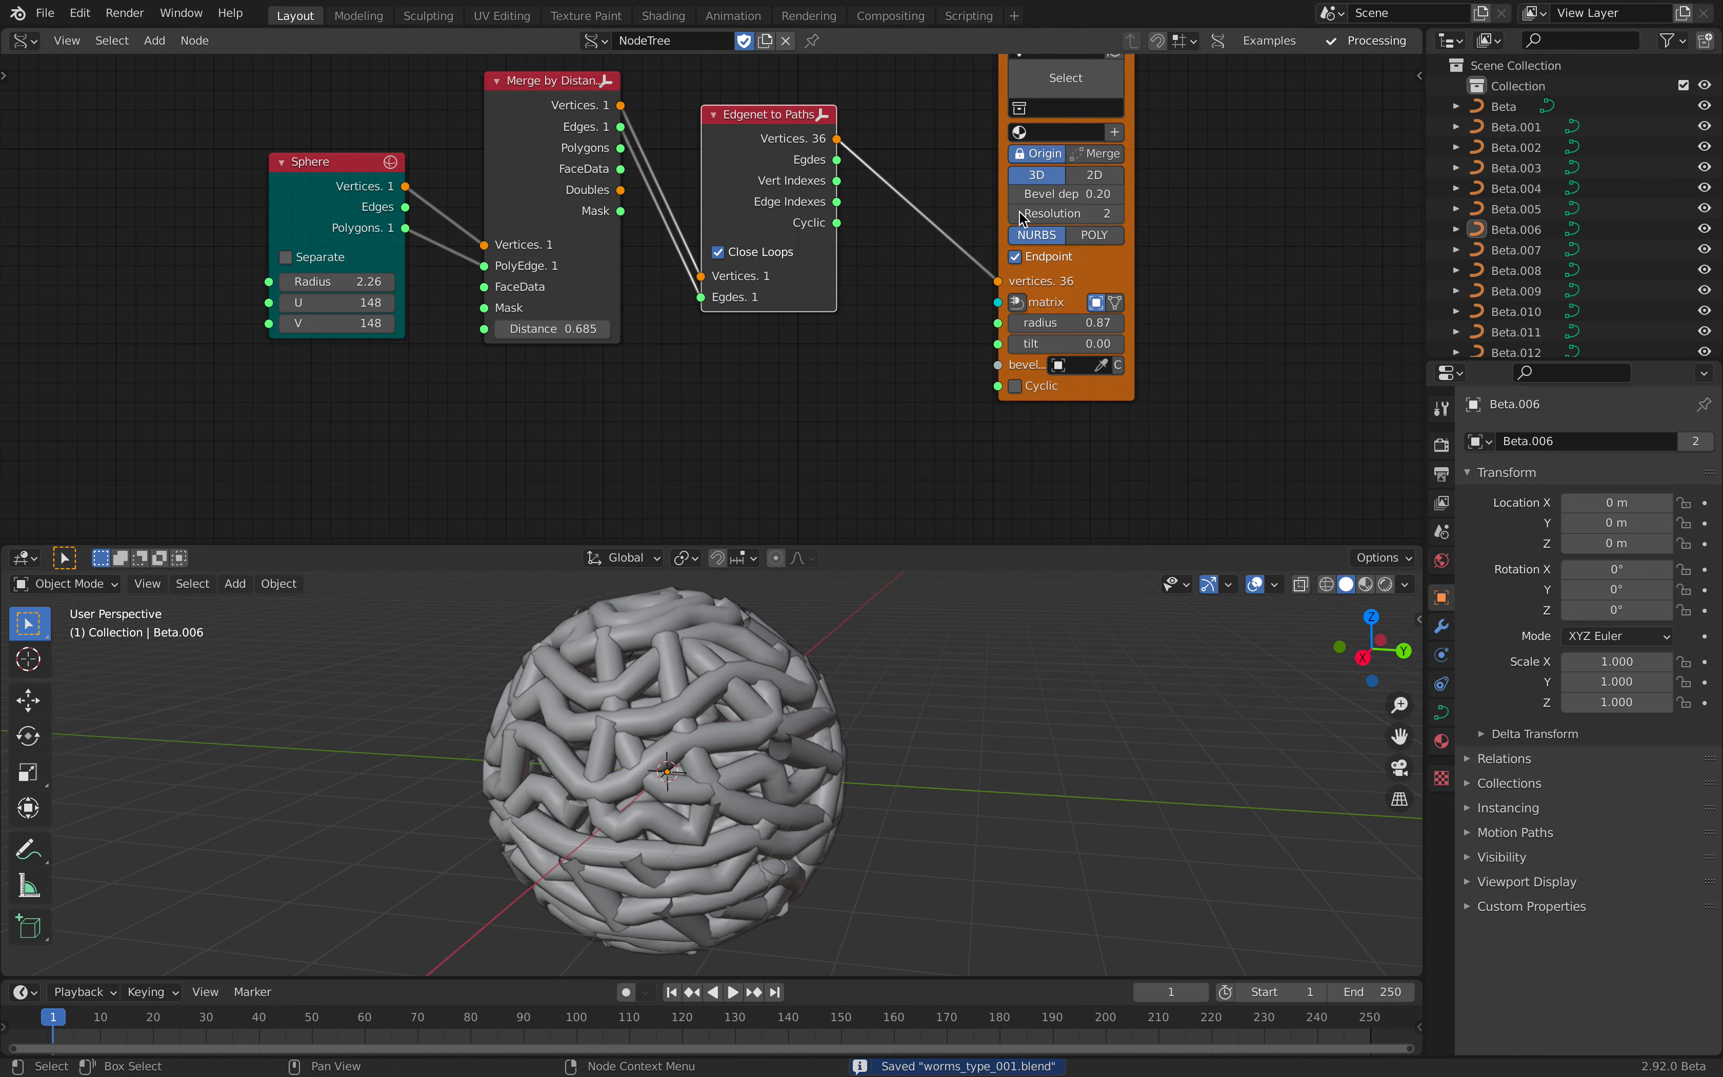
click(1097, 241)
click(1065, 232)
click(1097, 235)
click(1062, 235)
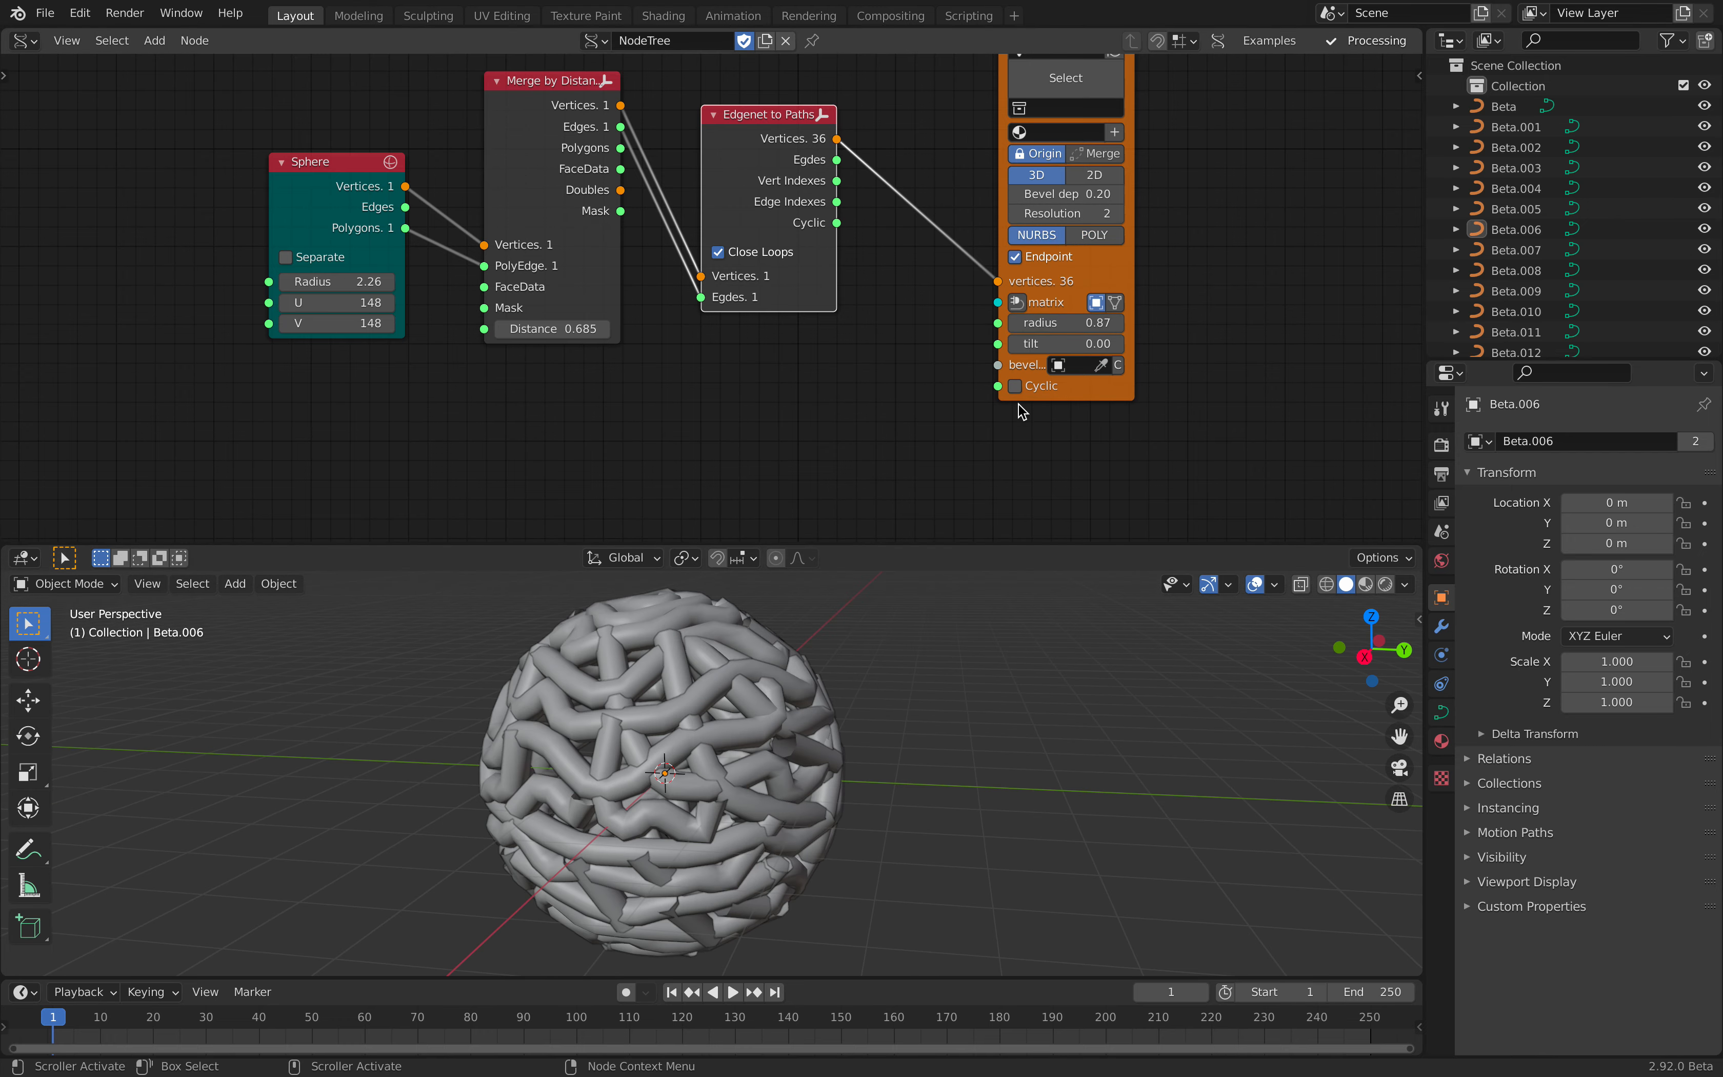
- Reposition the Polyline Viewer and Edgenet to Paths nodes to make room between them, and save the file
drag(1096, 280, 1155, 280)
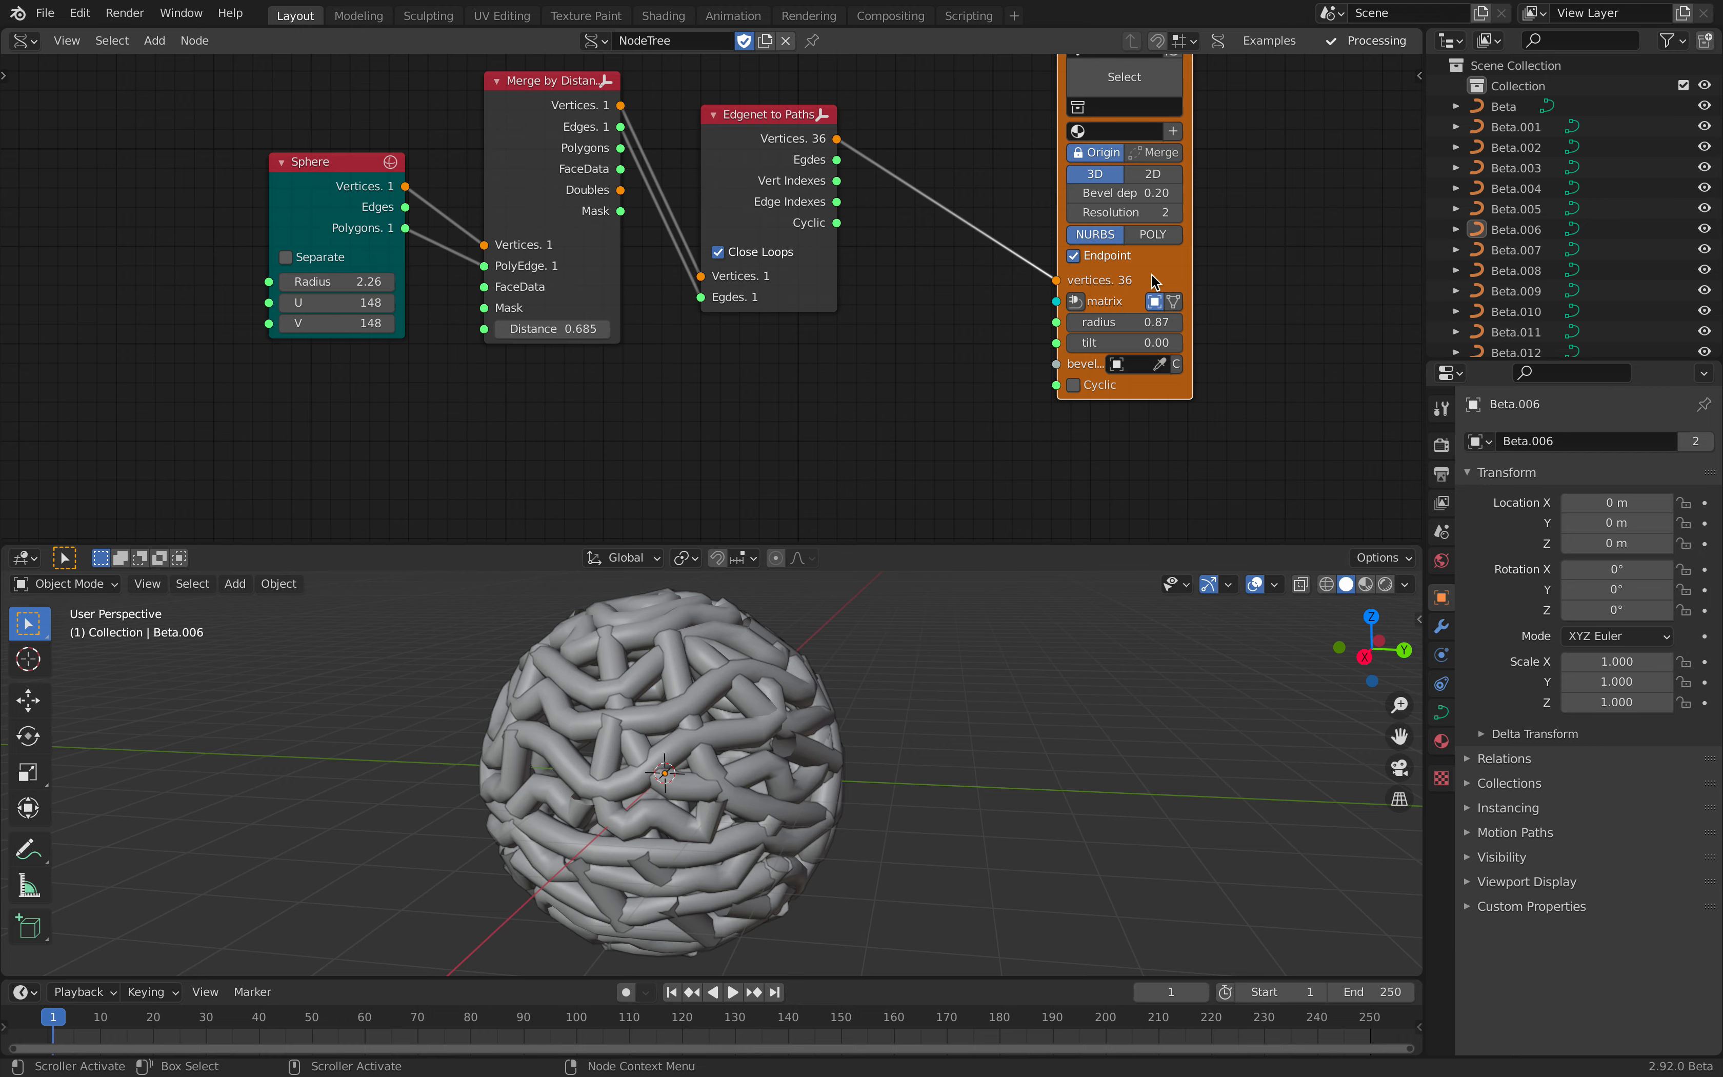
drag(763, 151, 767, 130)
drag(1138, 266, 1223, 279)
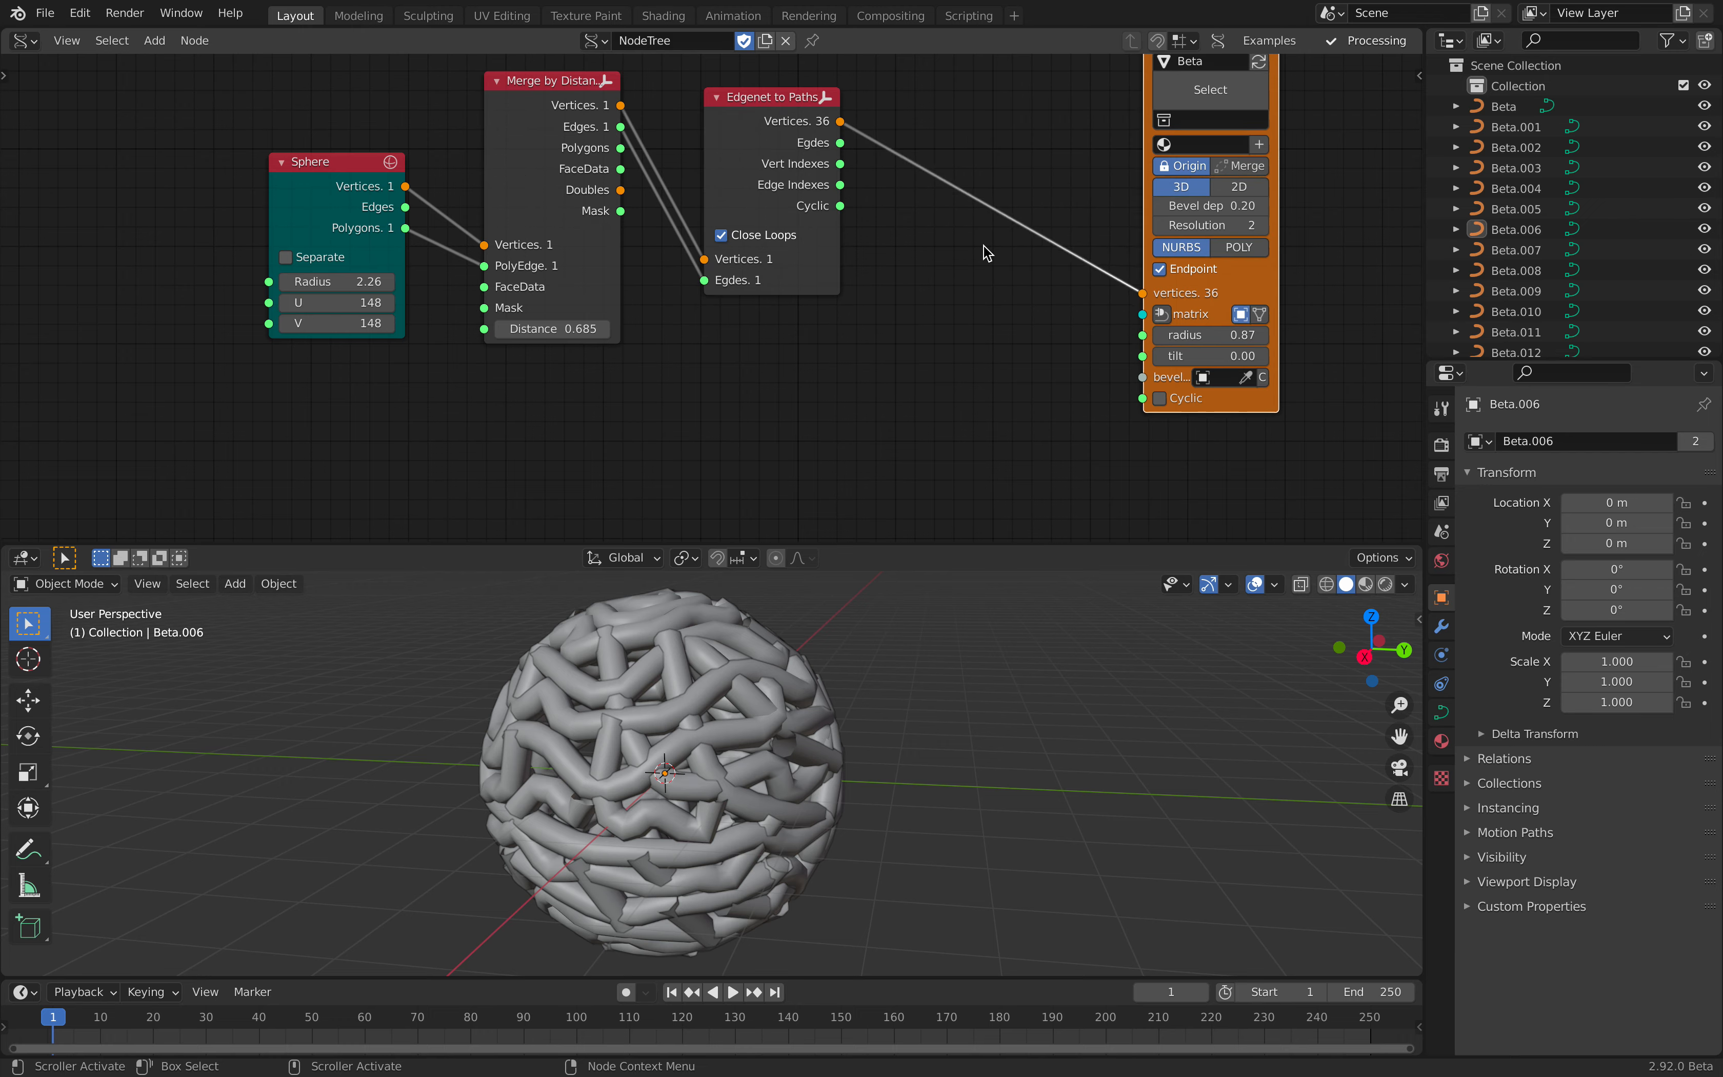
click(985, 252)
middle_drag(939, 291, 961, 279)
key(ctrl+s)
- Add a Float Random Num Gen node with Float Low 0.10 and link its Value to the Polyline Viewer's radius
key(alt+space)
text(ra)
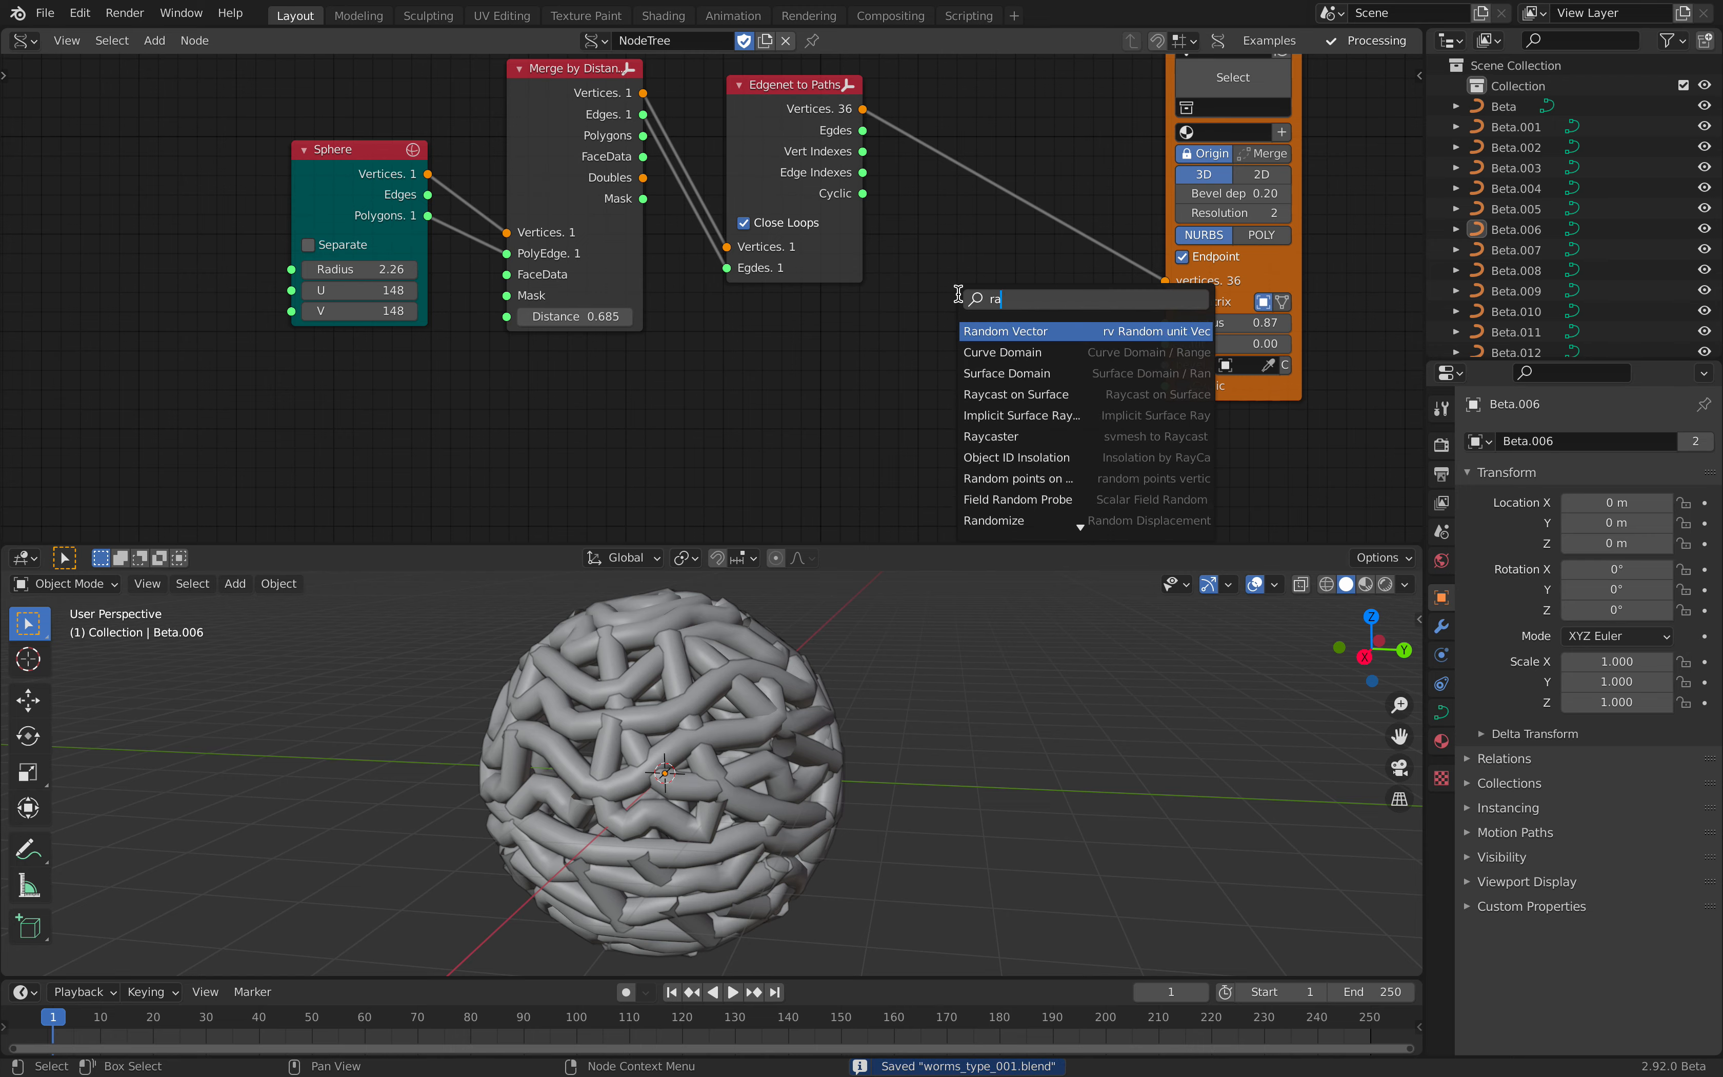
text(ndom n)
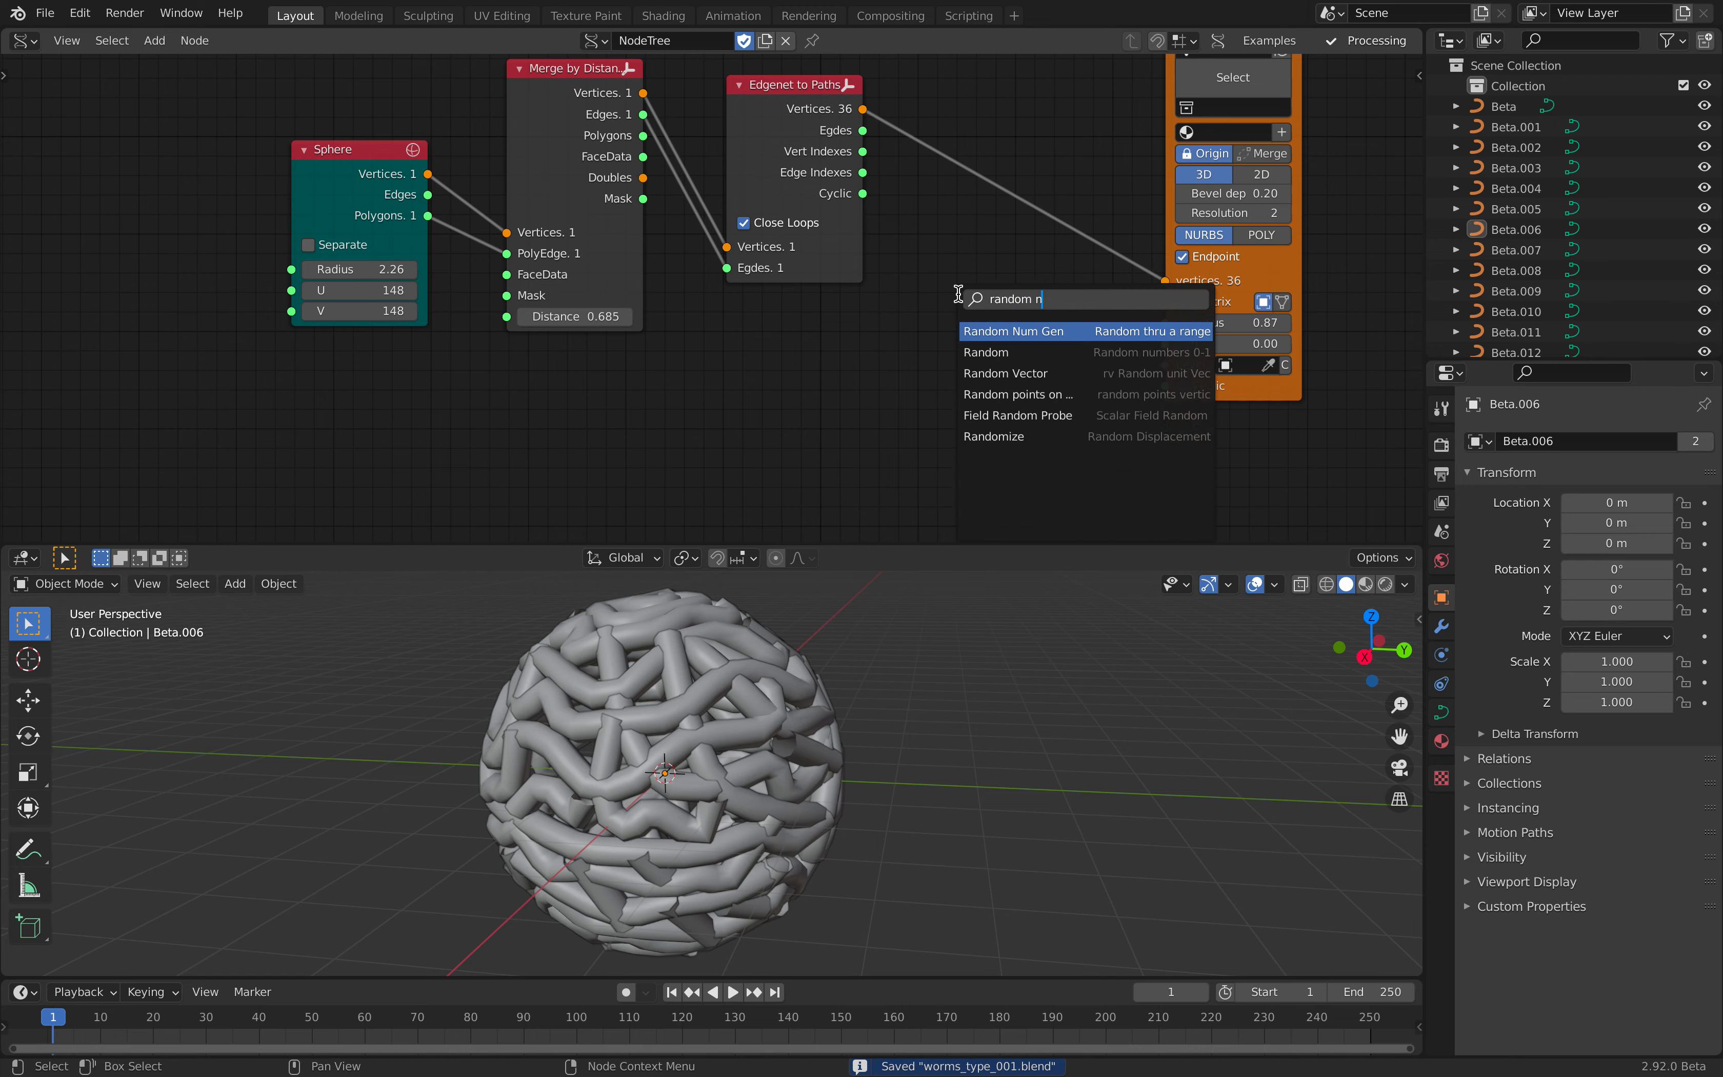
key(Return)
click(959, 295)
click(1050, 360)
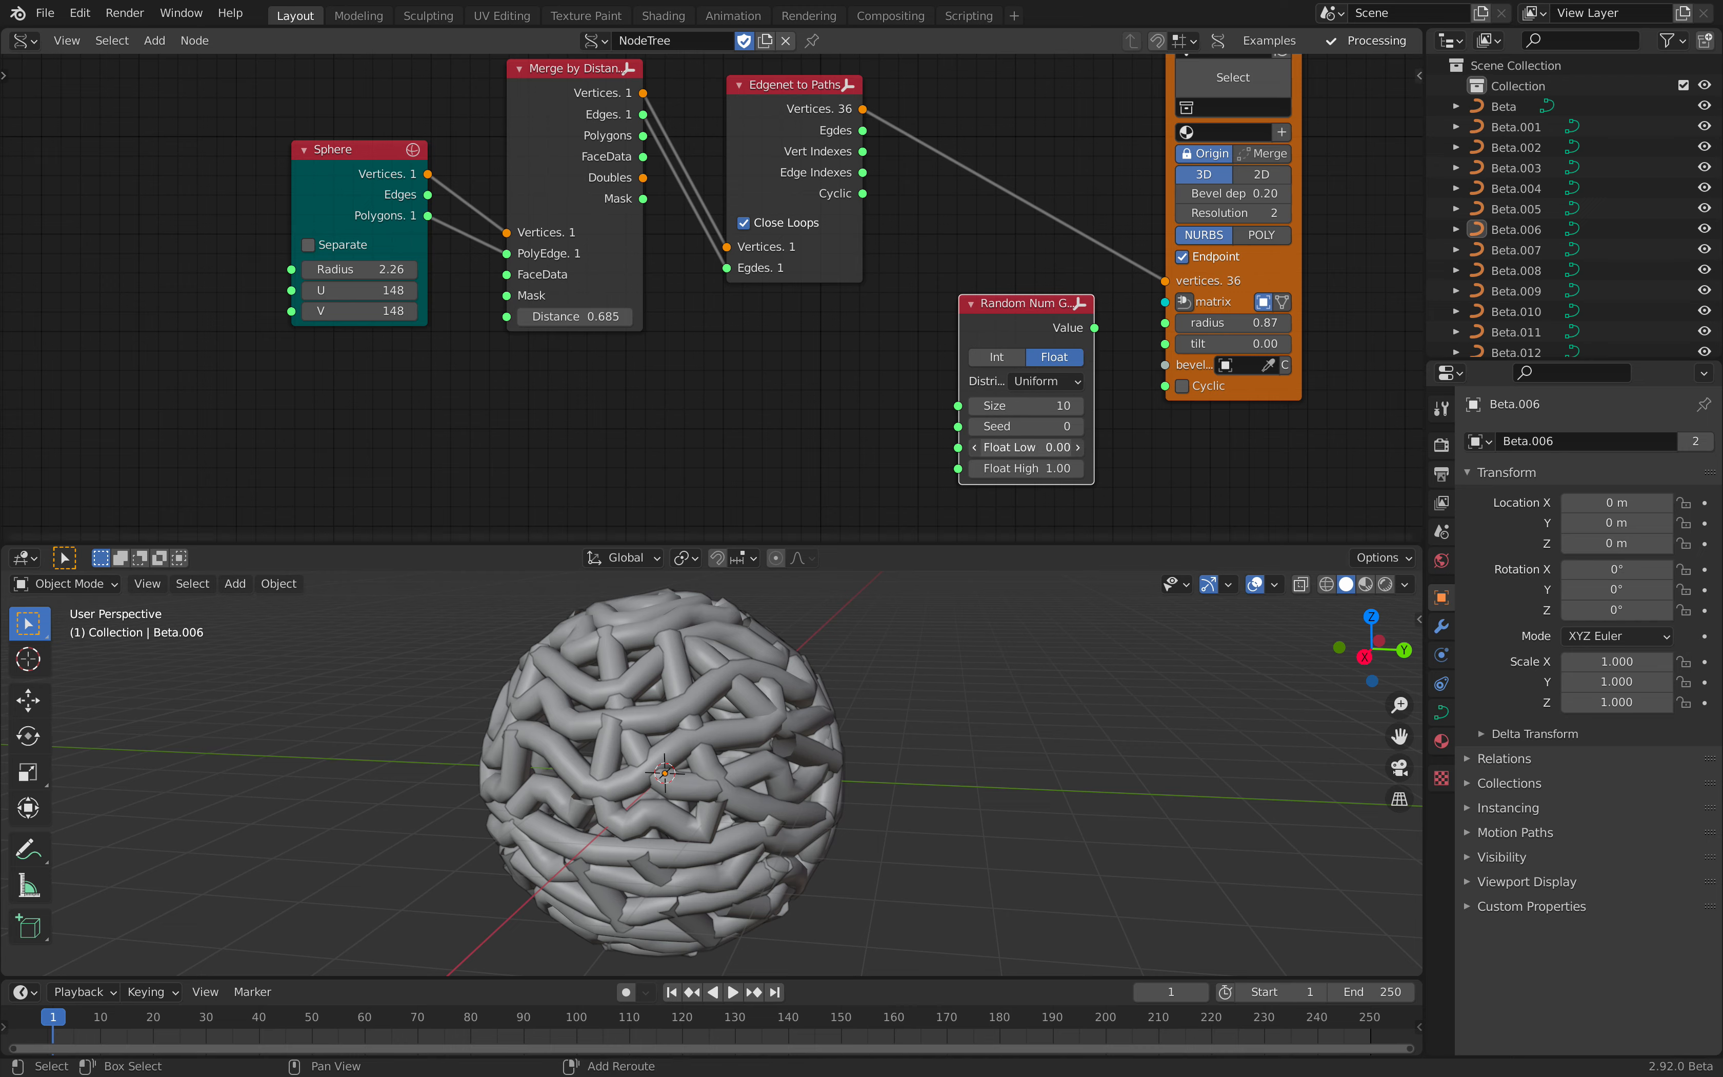
drag(1095, 331, 1166, 324)
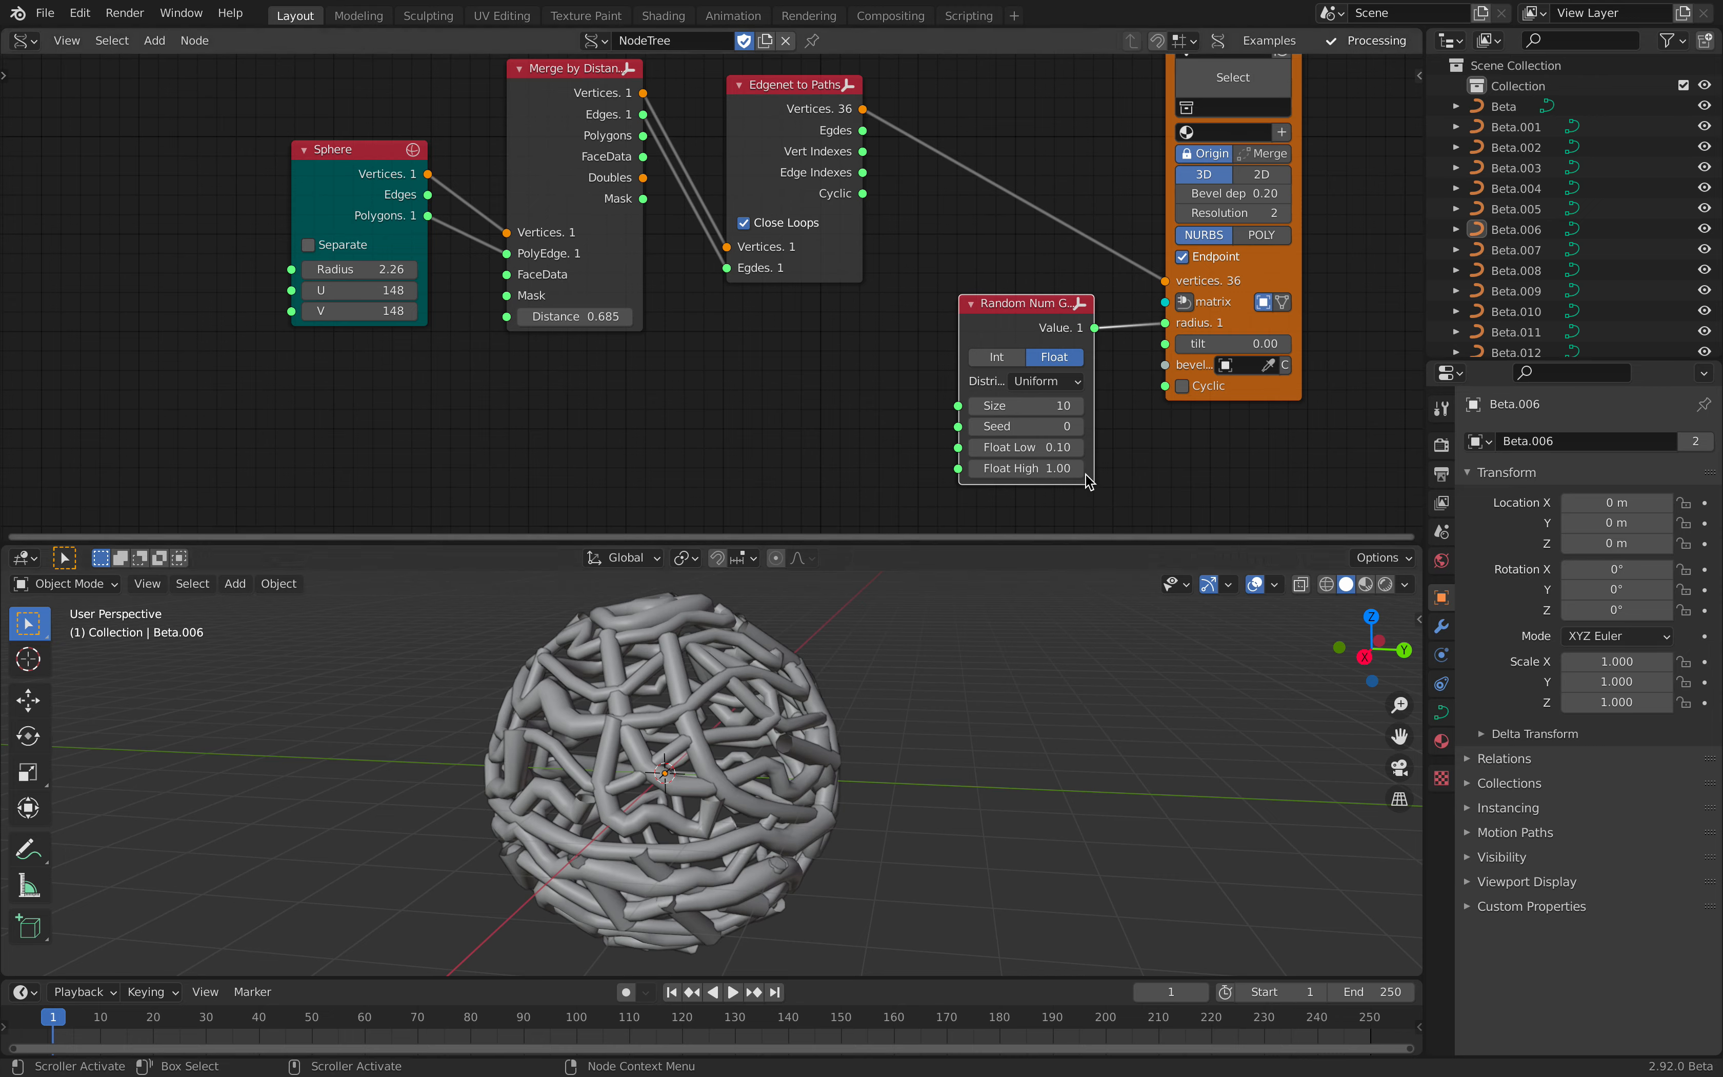
- Set the Random Num Gen node's seed to 40 and its size to 36
drag(1033, 423, 1082, 423)
middle_drag(798, 712, 849, 711)
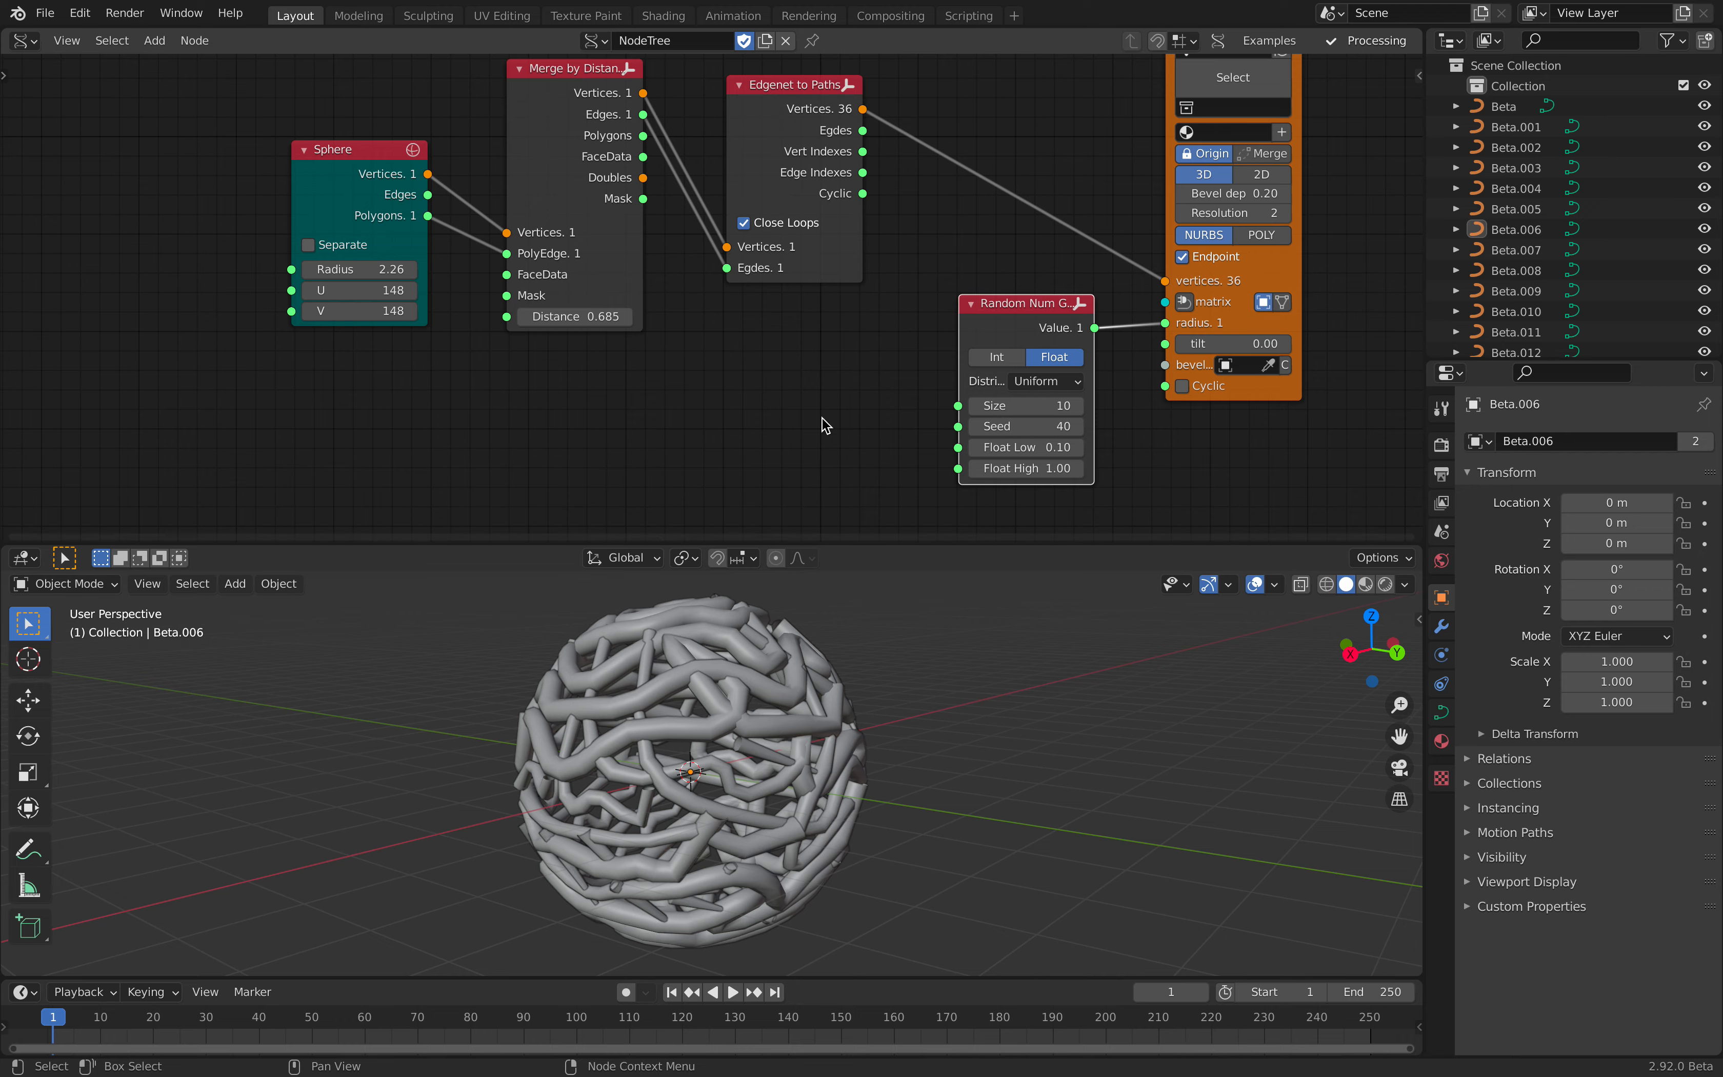
scroll(839, 333, up, 1)
middle_drag(1185, 345, 1117, 302)
scroll(1108, 307, up, 1)
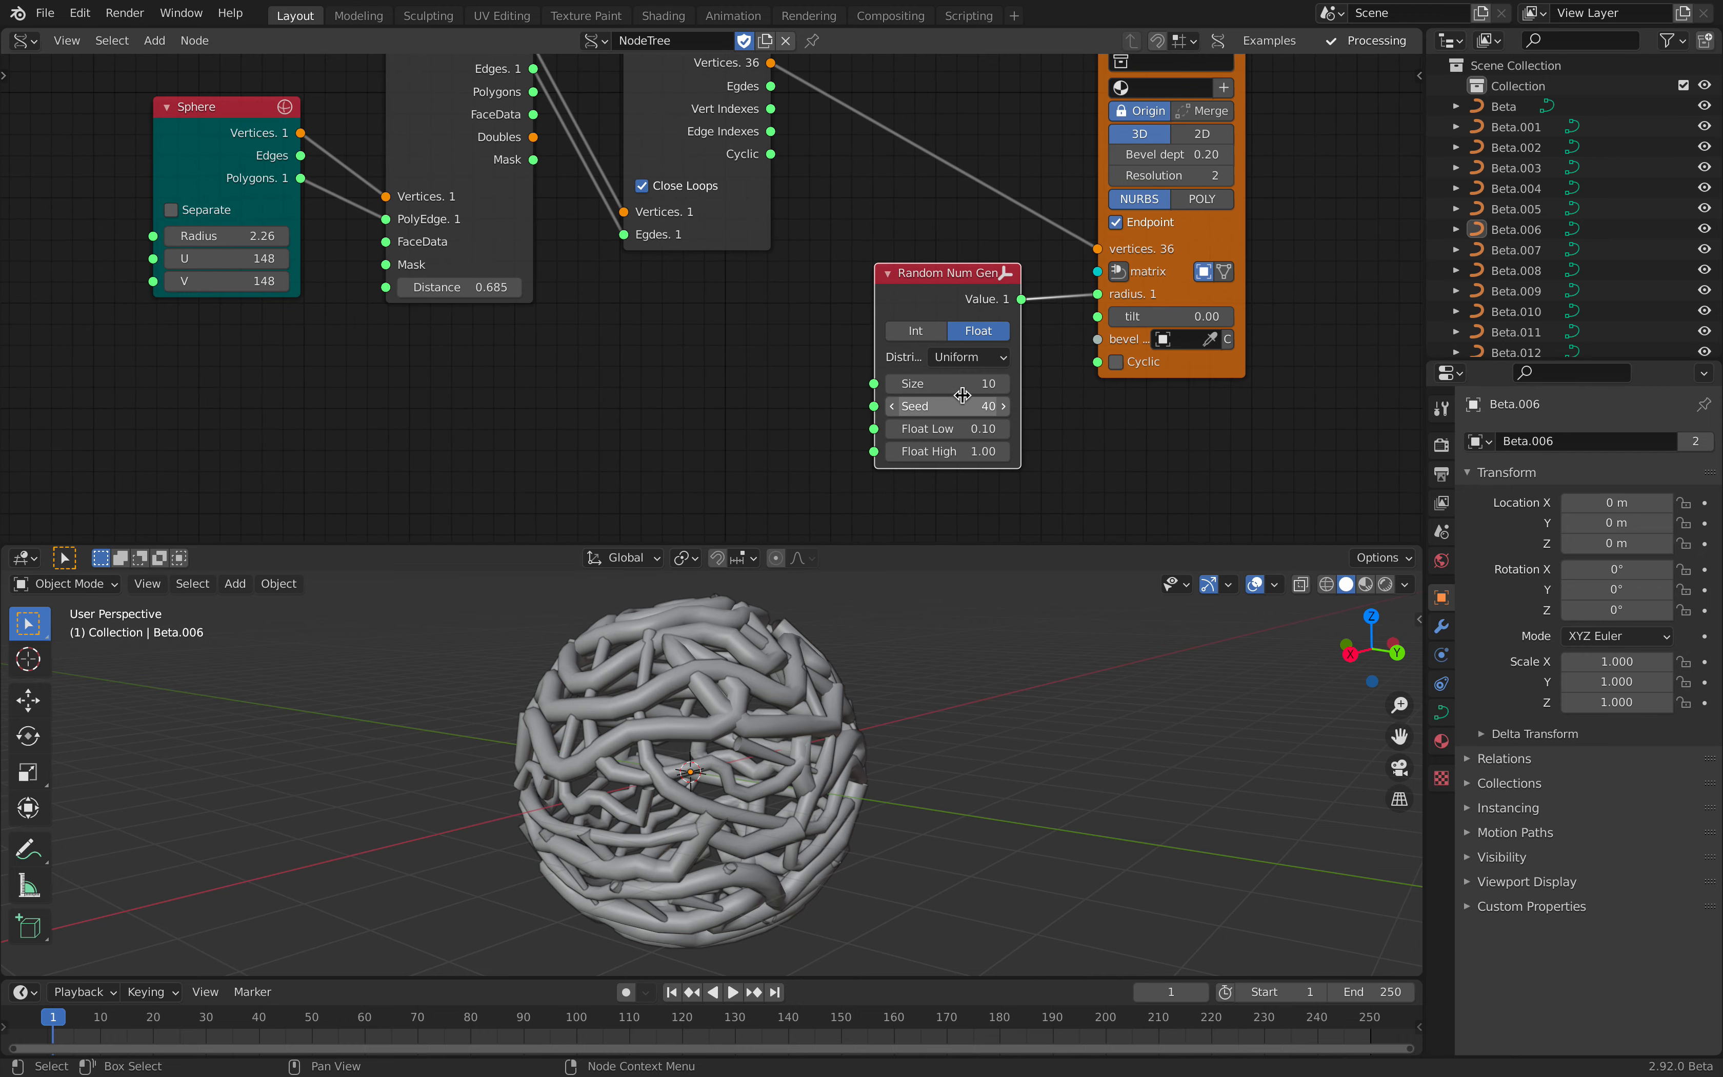
click(976, 386)
middle_drag(999, 392, 878, 491)
scroll(964, 421, up, 2)
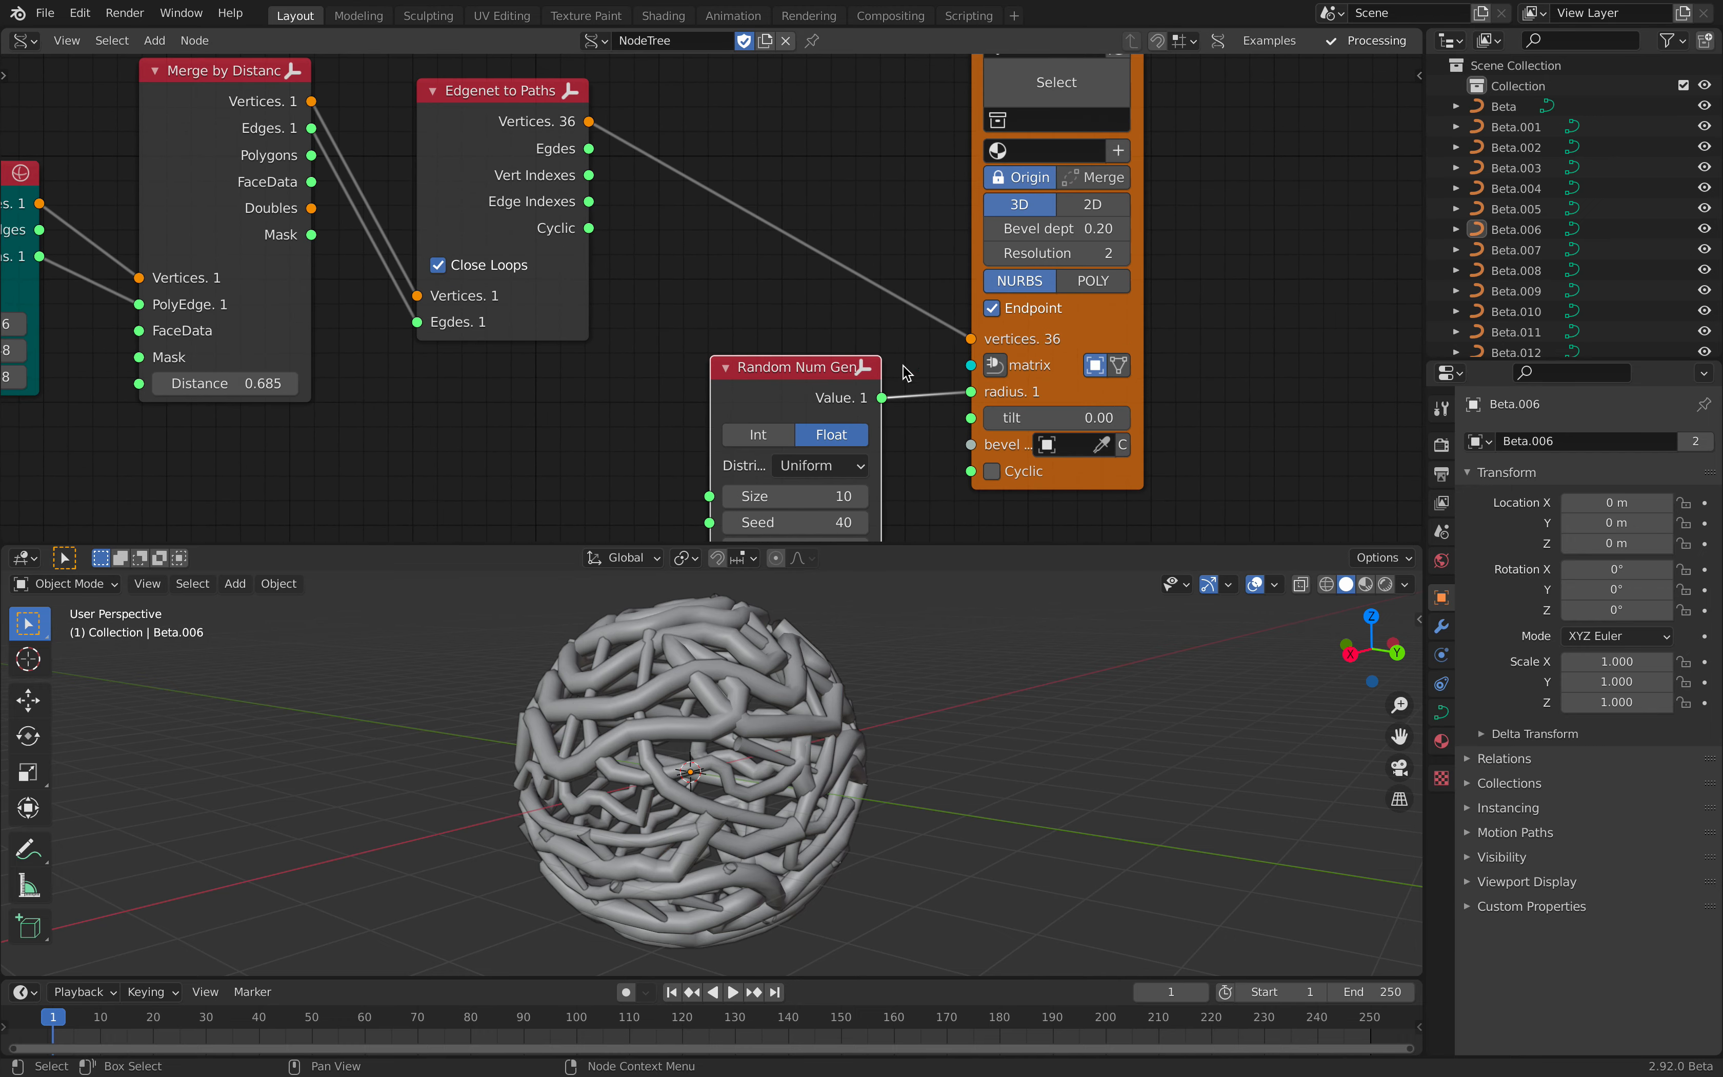
middle_drag(906, 372, 925, 318)
click(856, 431)
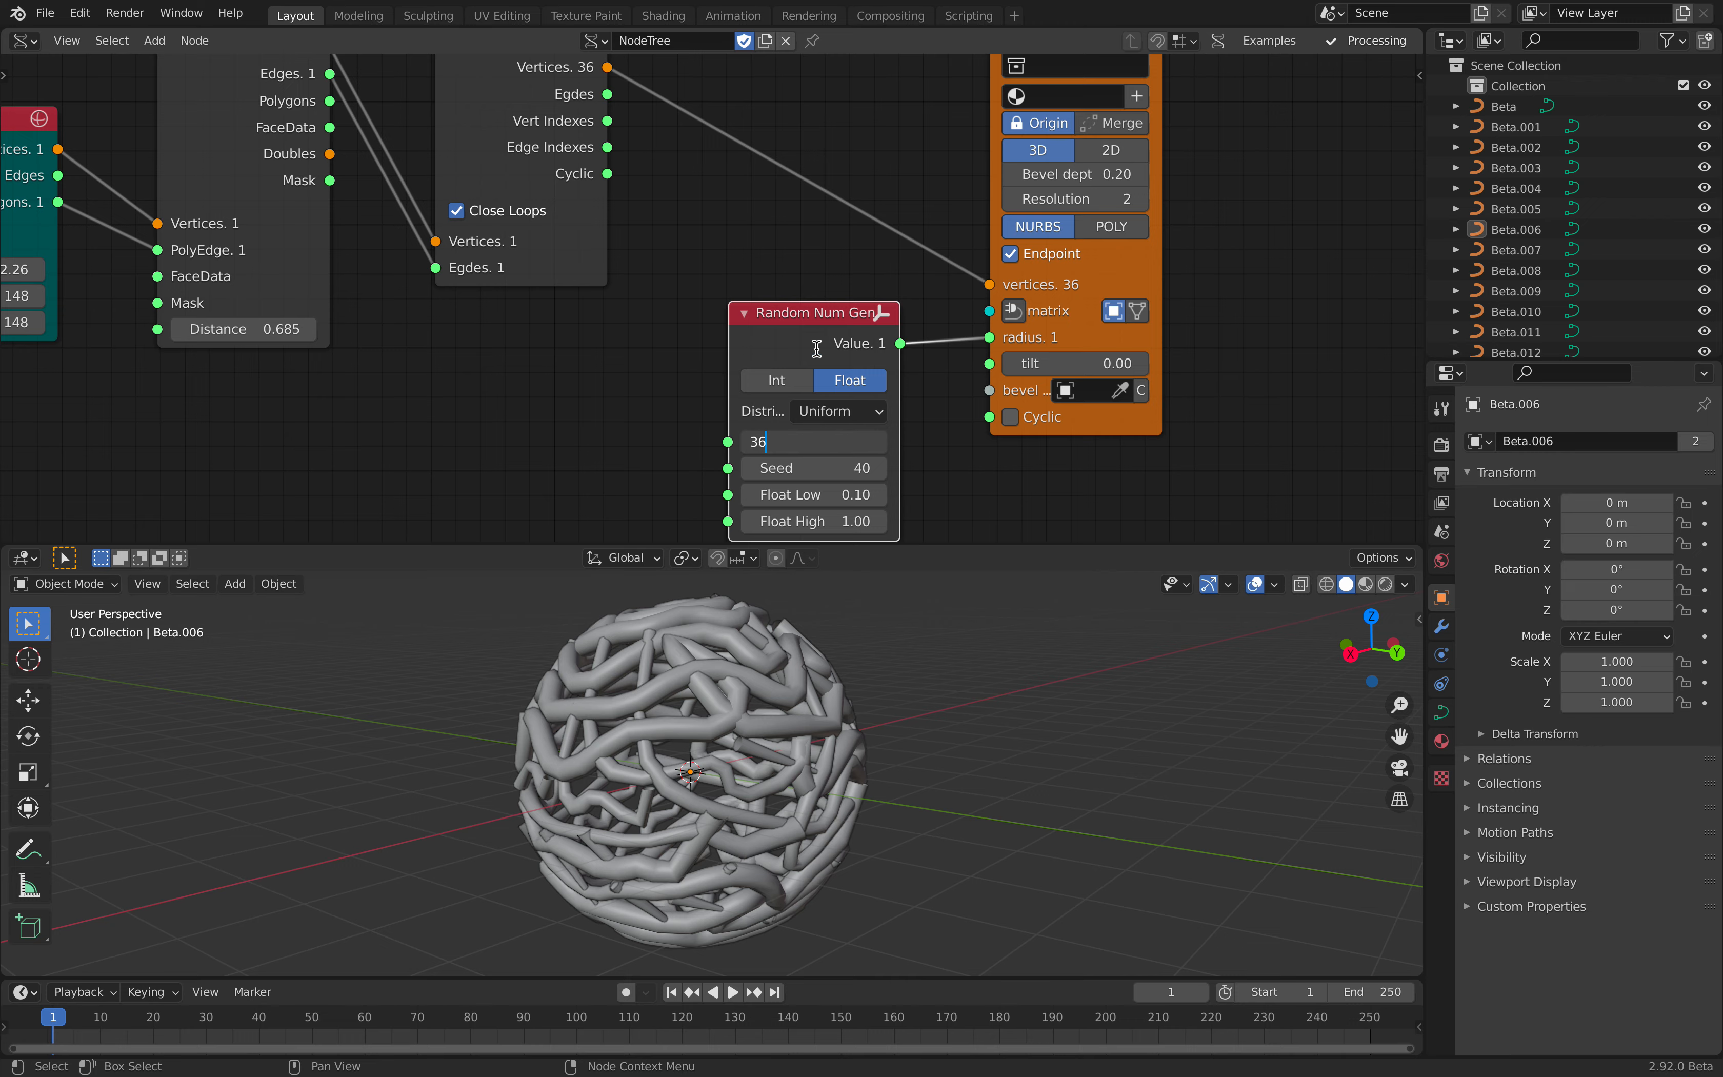
key(Return)
- Change the Random Num Gen node's seed to 138
scroll(819, 314, down, 2)
middle_drag(819, 308, 870, 273)
middle_drag(945, 590, 951, 609)
drag(866, 409, 991, 409)
- Move the Polyline Viewer and Random Num Gen nodes farther from the Edgenet to Paths node and save the file
drag(1104, 259, 1289, 249)
drag(867, 280, 963, 283)
key(ctrl+s)
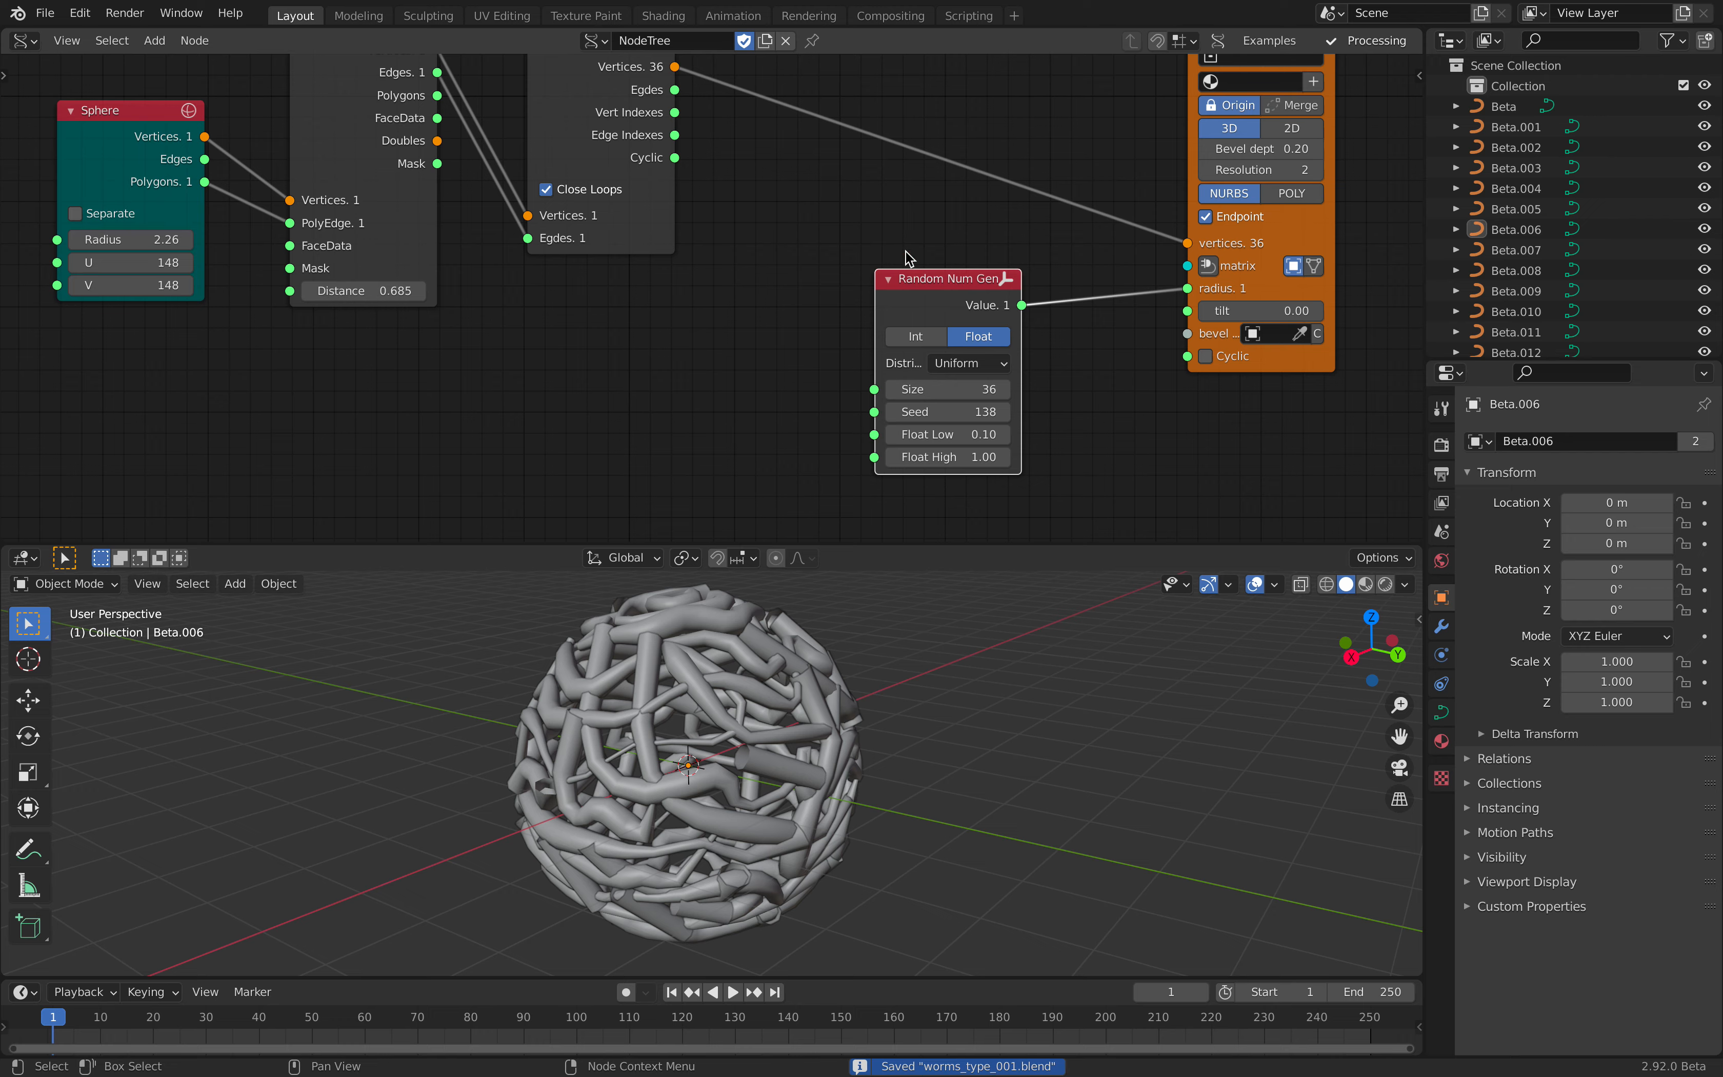
- Add a List Length node above the link between the Edgenet to Paths and Polyline Viewer nodes
middle_drag(906, 251, 887, 356)
key(alt+space)
text(list )
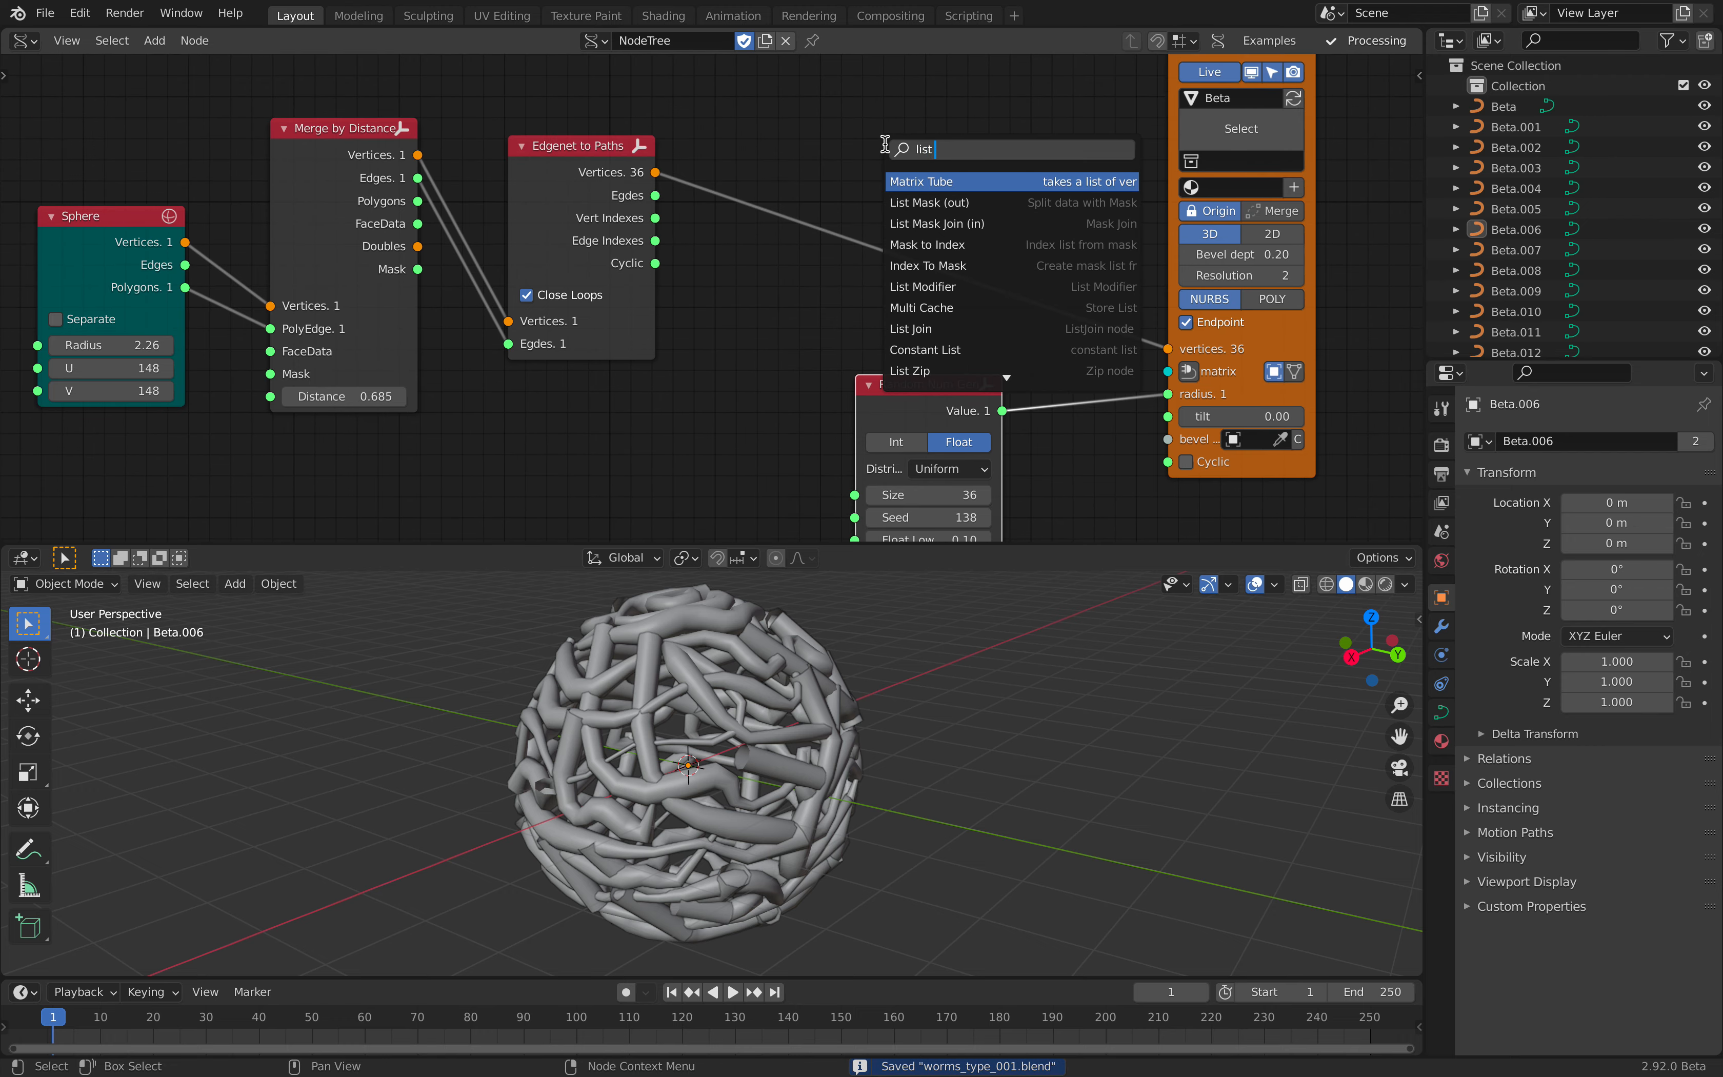
text(l)
key(Down)
key(Down)
key(Down)
key(Down)
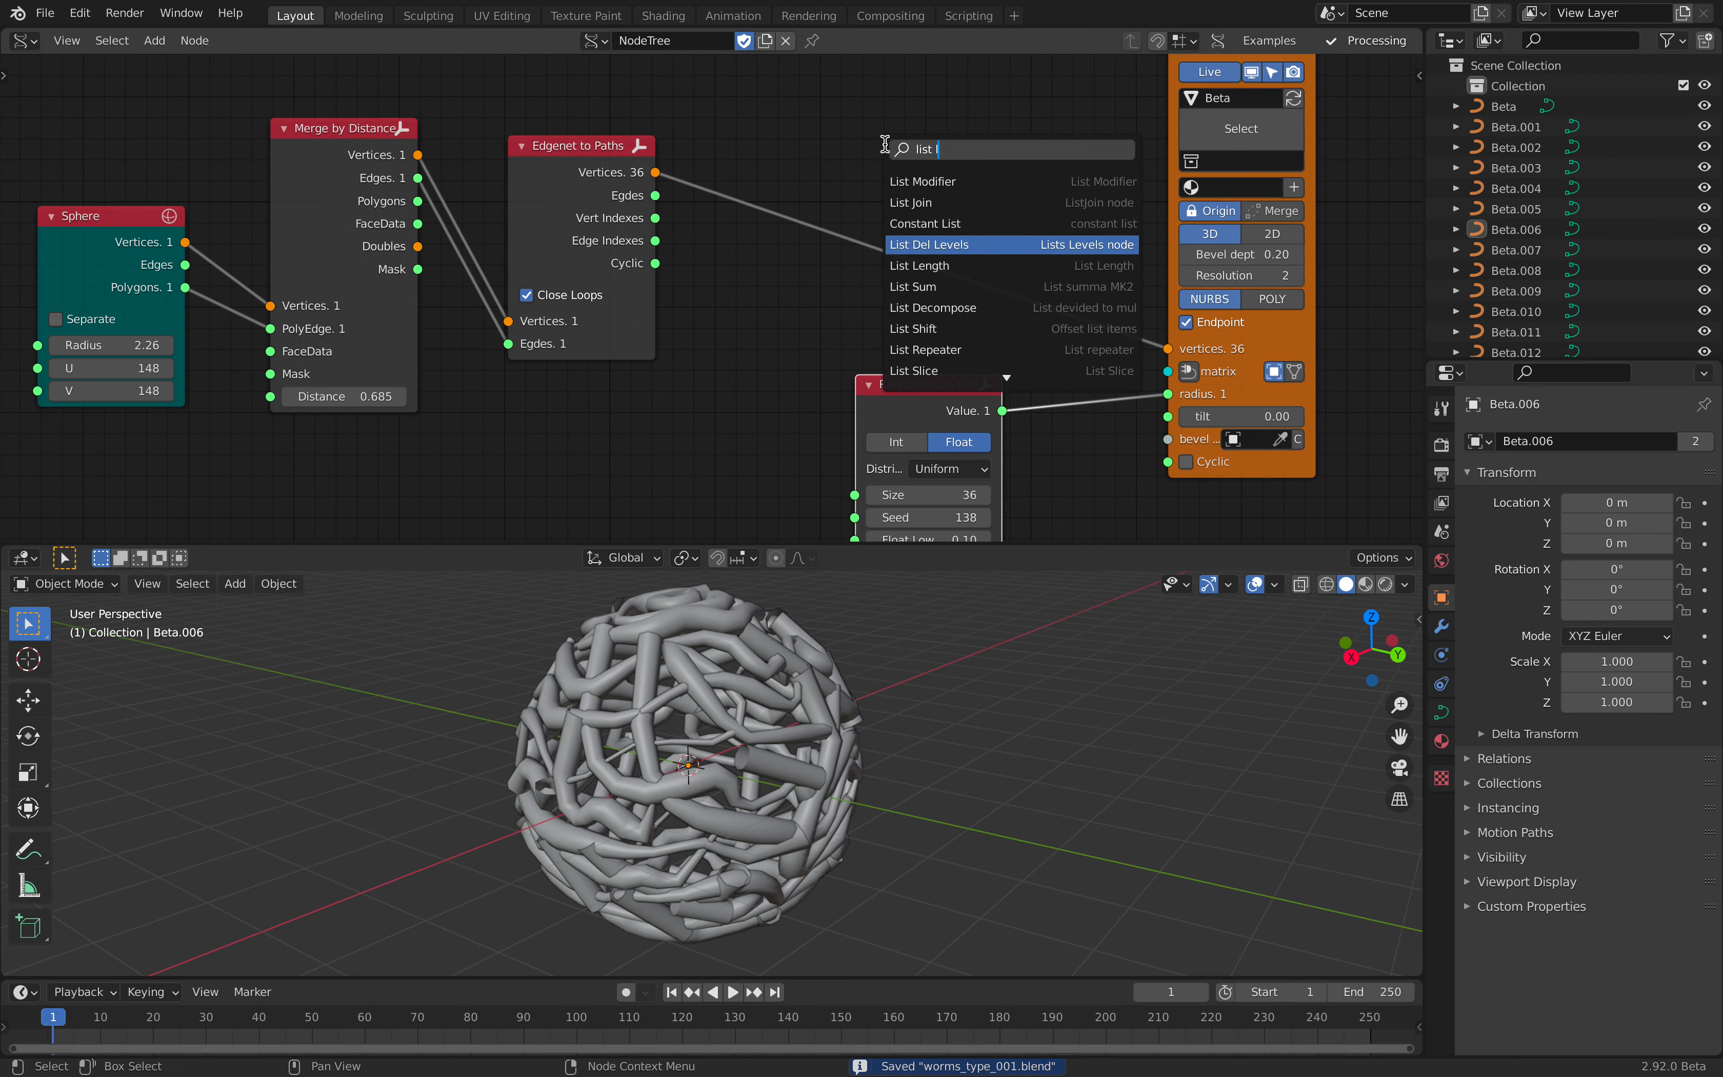
key(Return)
click(816, 76)
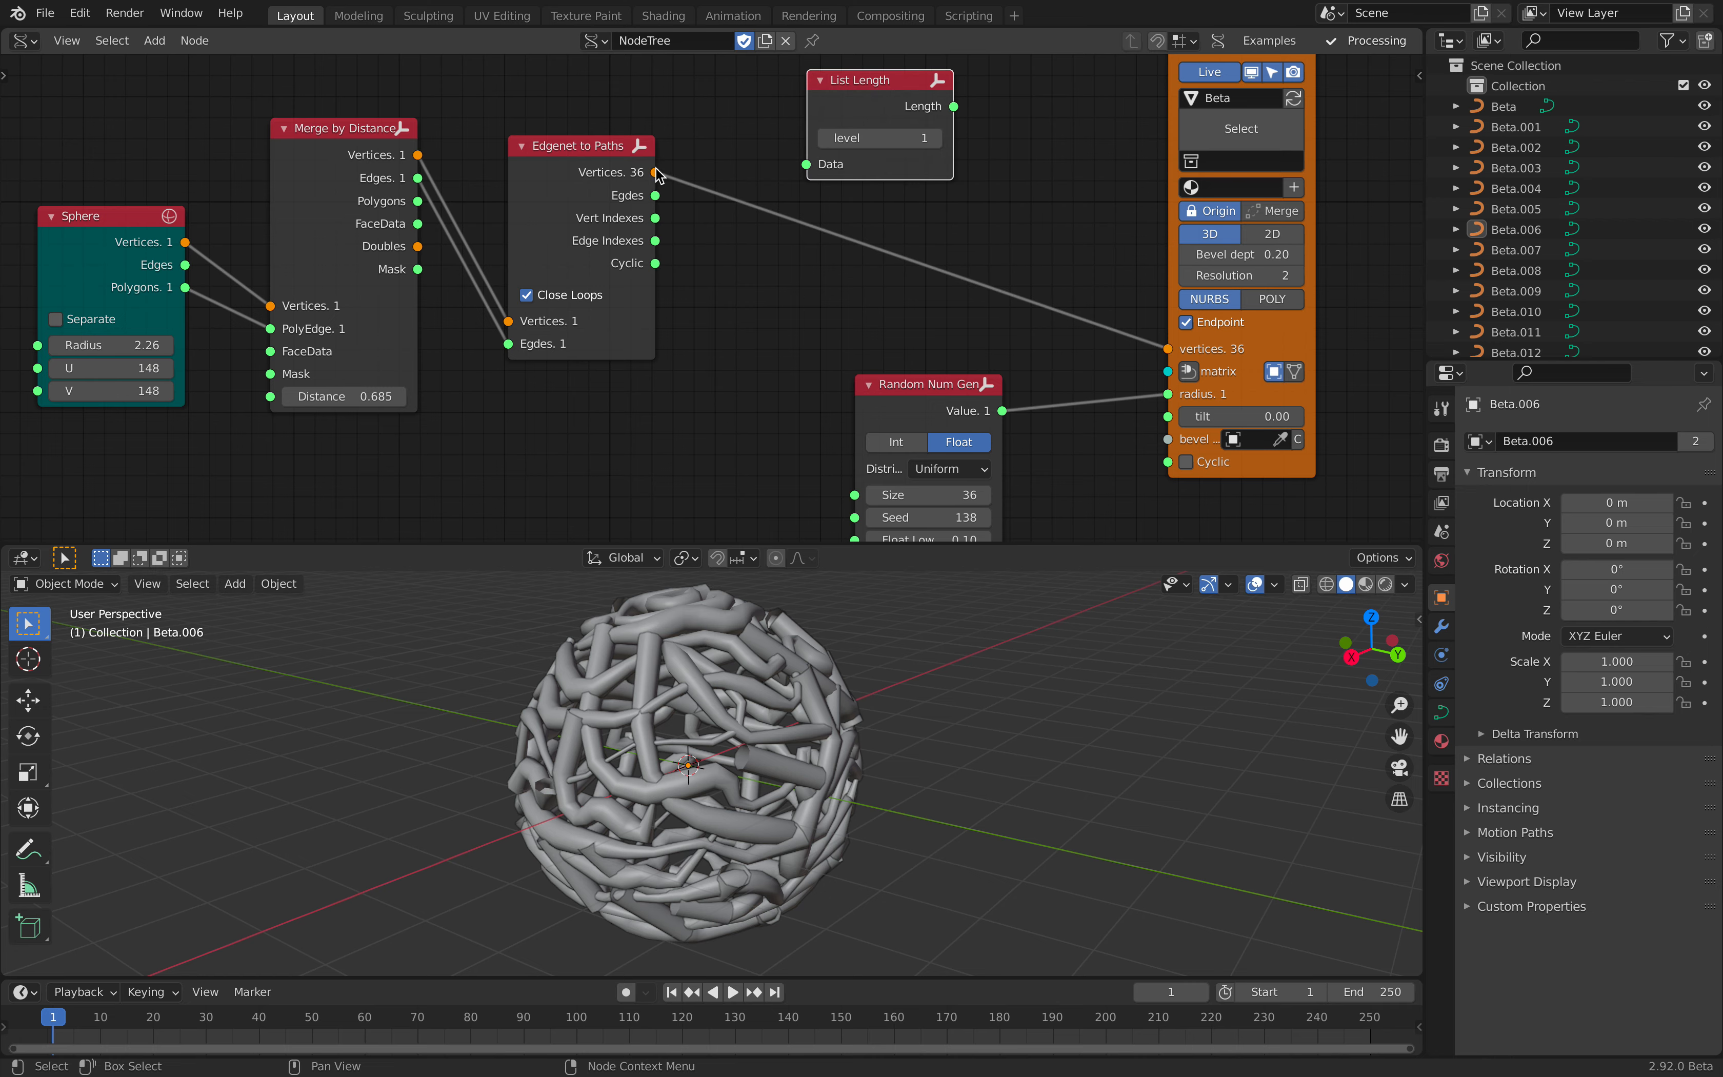
- Link the Edgenet to Paths Vertices output to the List Length Data input and shift the Polyline Viewer node farther away
drag(656, 173, 806, 165)
middle_drag(819, 92, 796, 216)
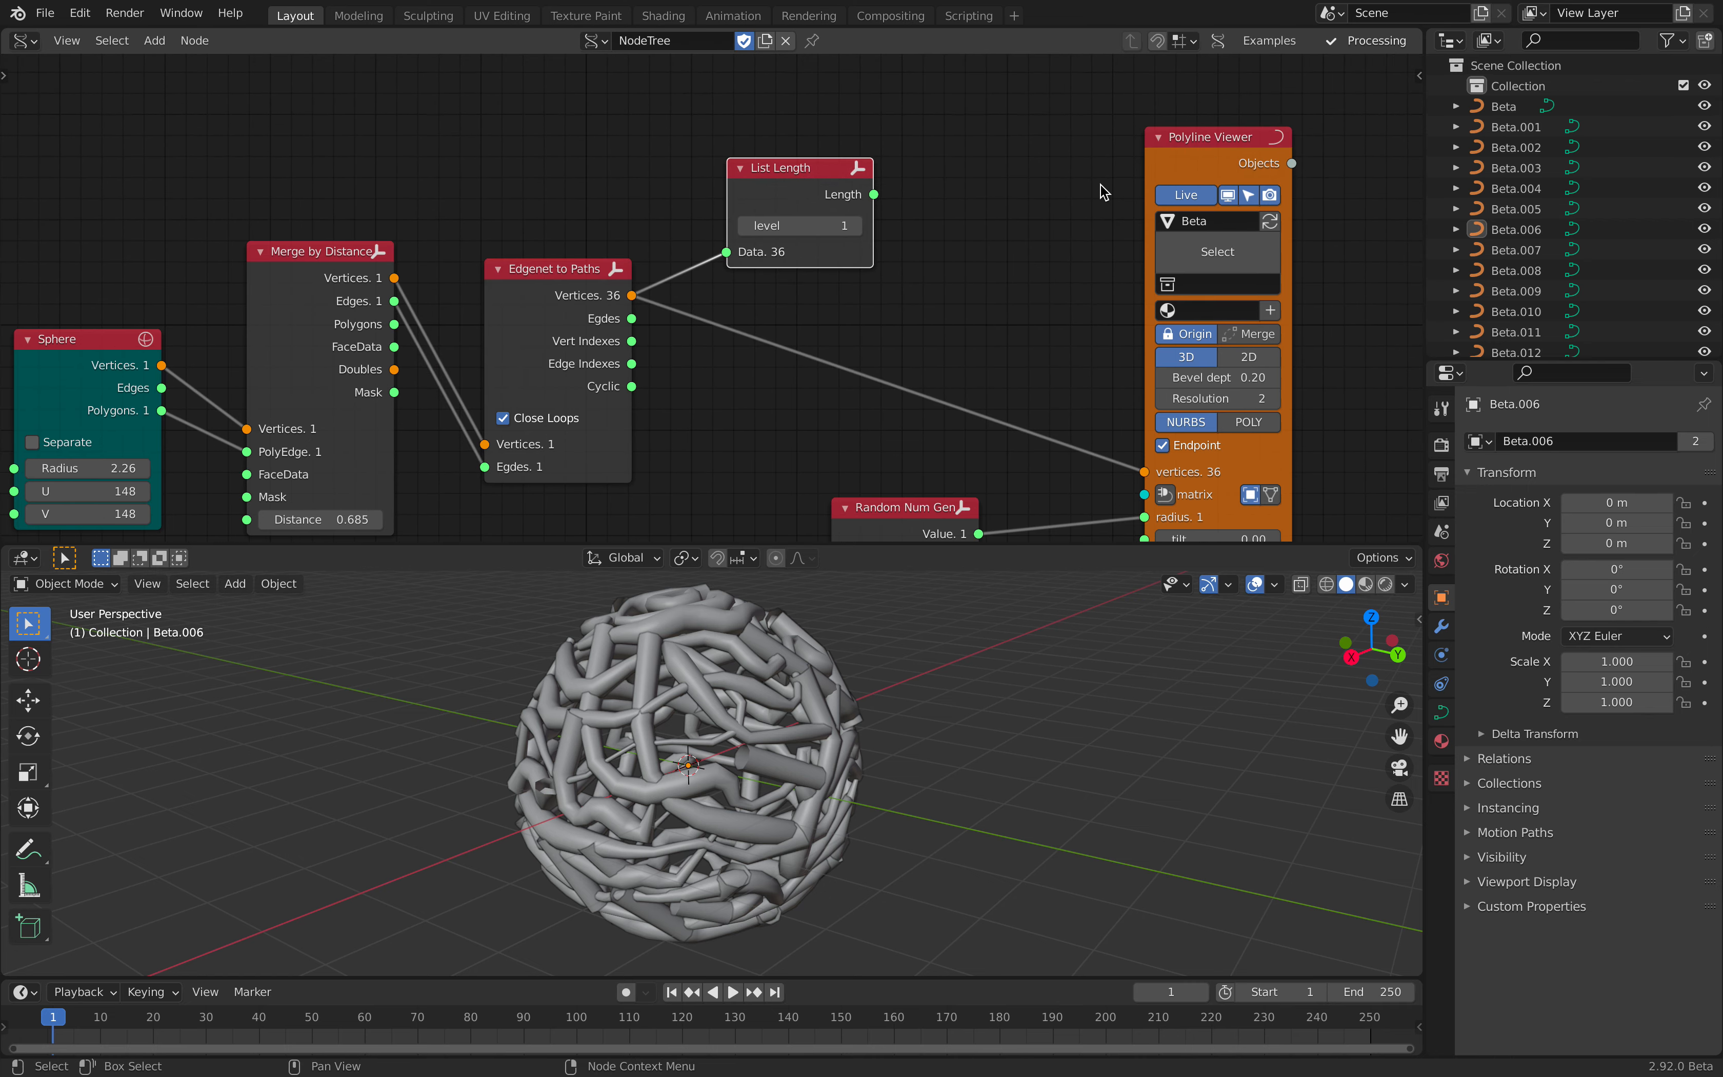
drag(1175, 158, 1258, 171)
- Add a Stethoscope MK2 node between List Length and Polyline Viewer and feed it the List Length output
key(shift+a)
click(1036, 136)
text(ste)
key(Down)
key(Return)
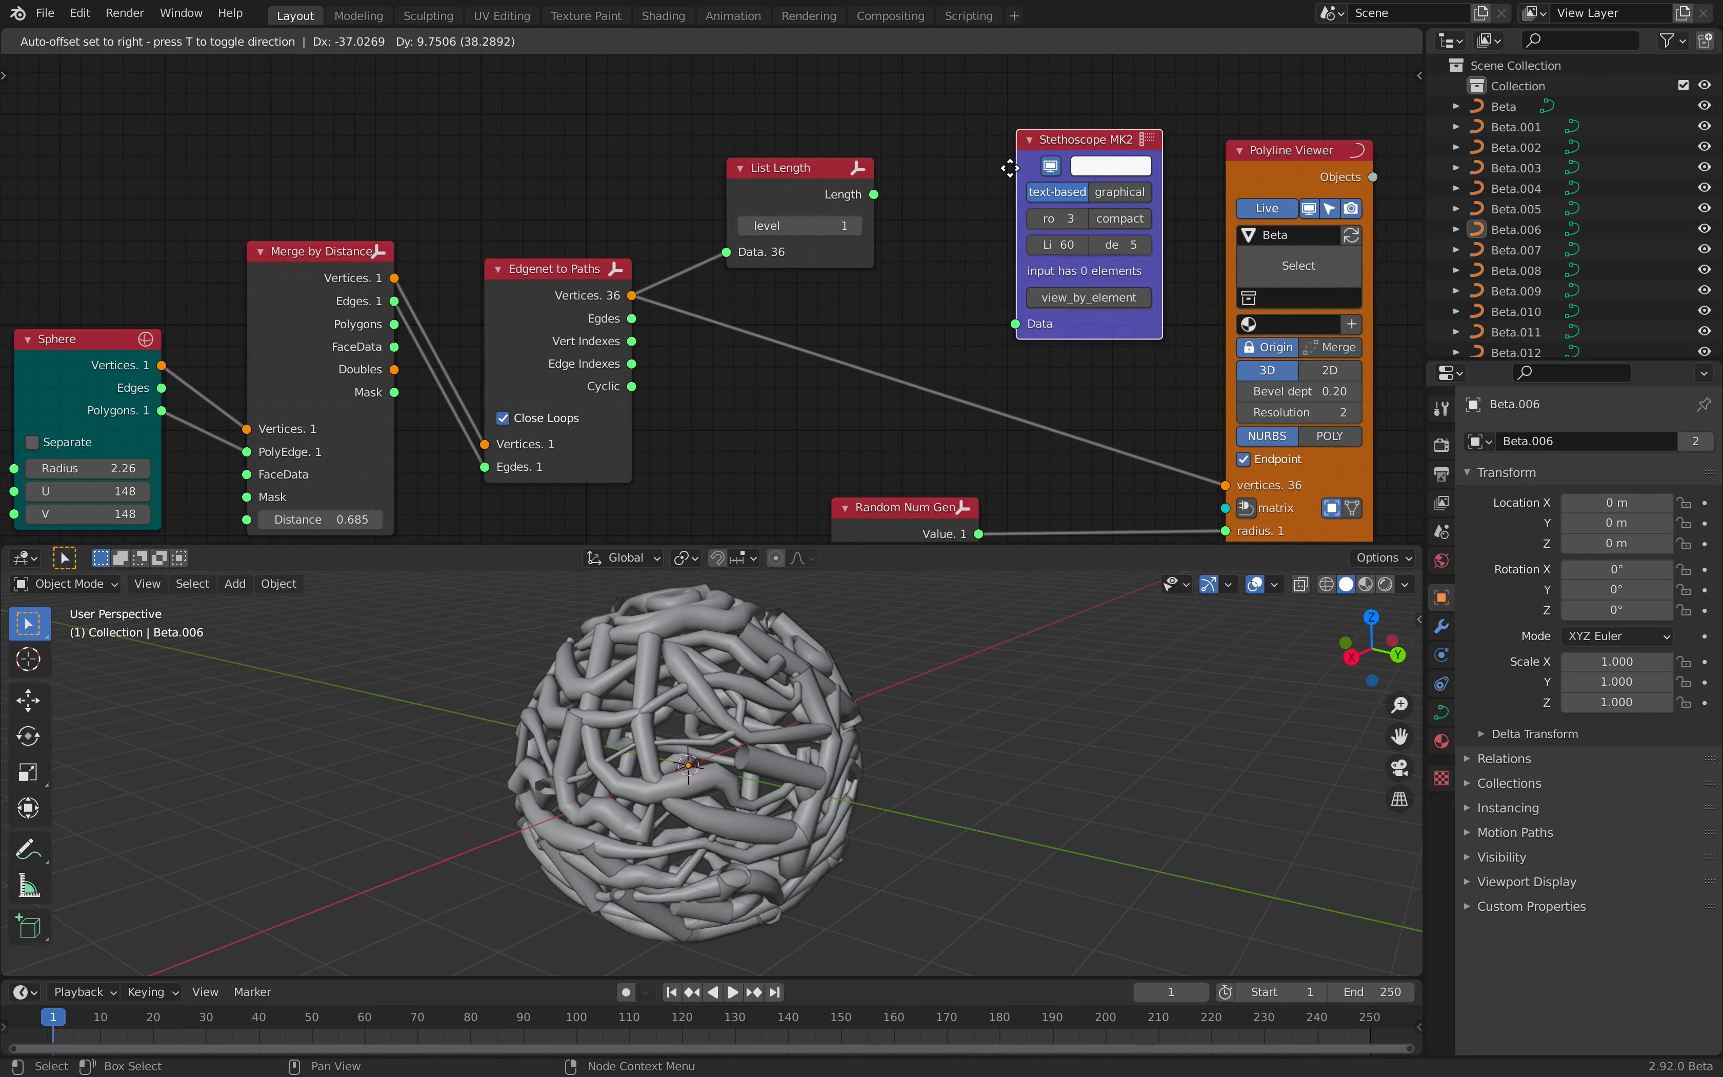
click(940, 139)
drag(874, 195, 946, 295)
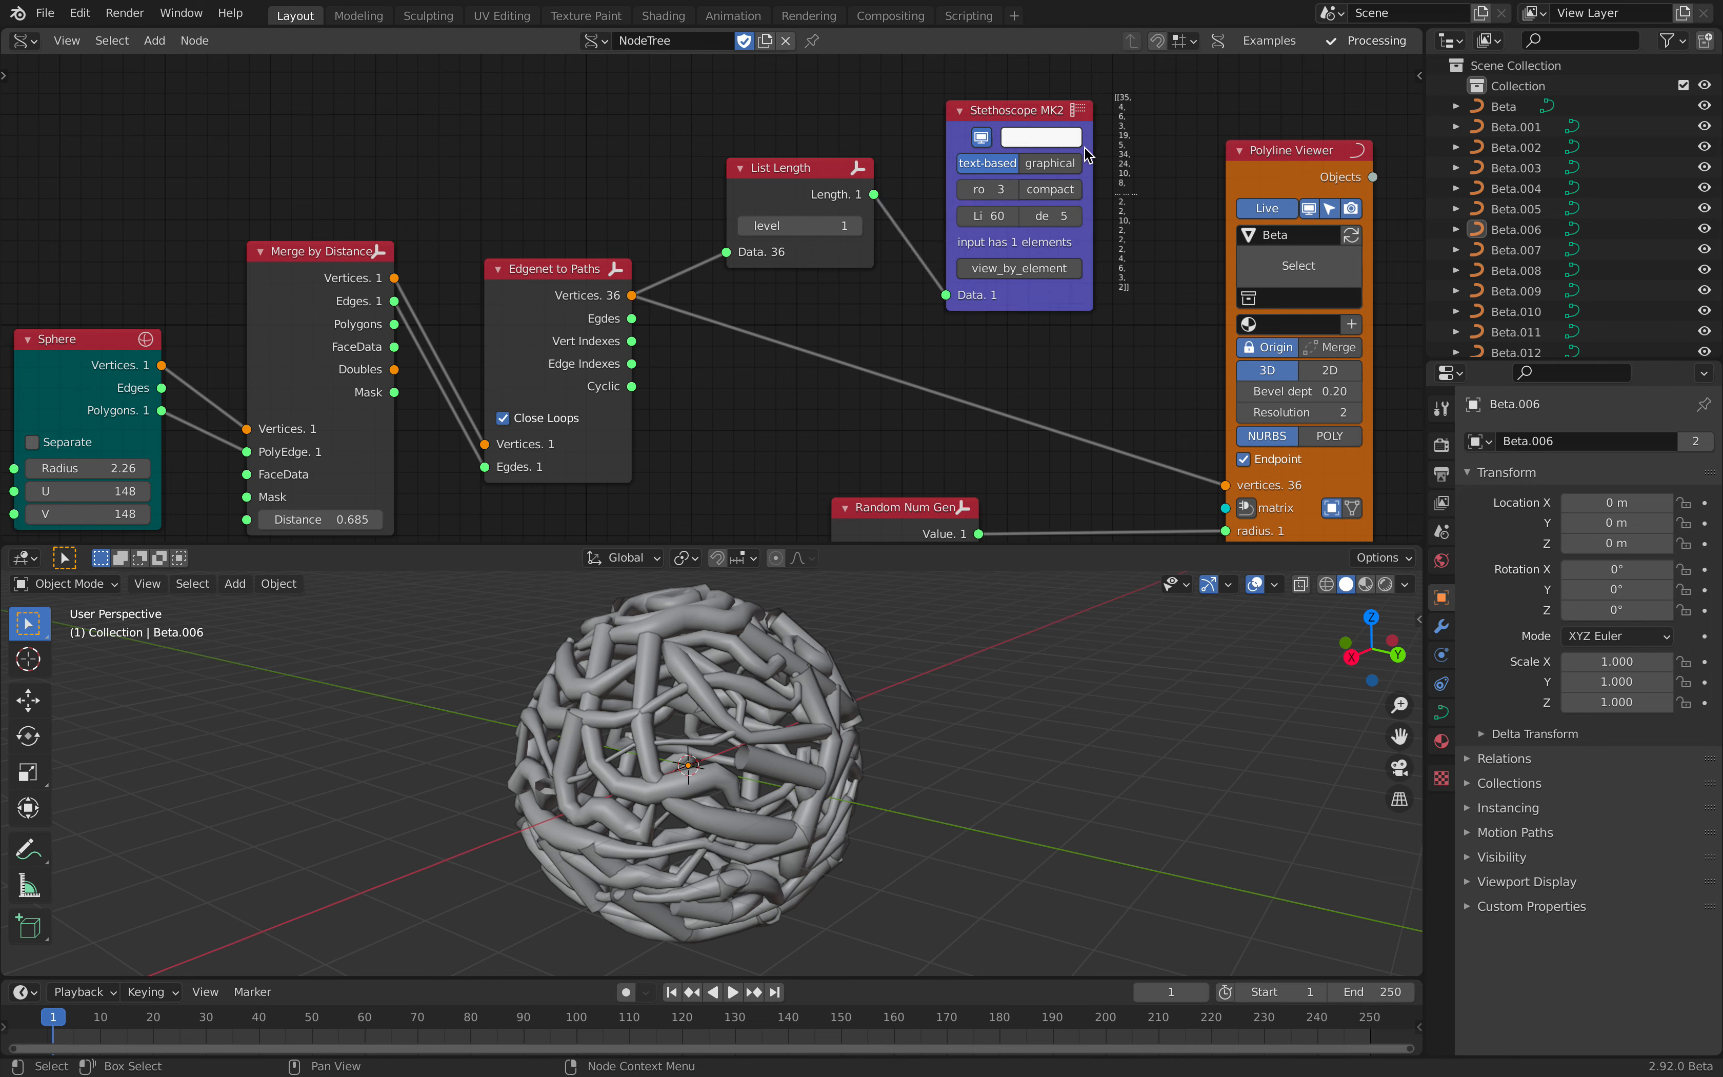
- Set the List Length node's level to 0 and move the node beside the Random Num Gen node
click(856, 225)
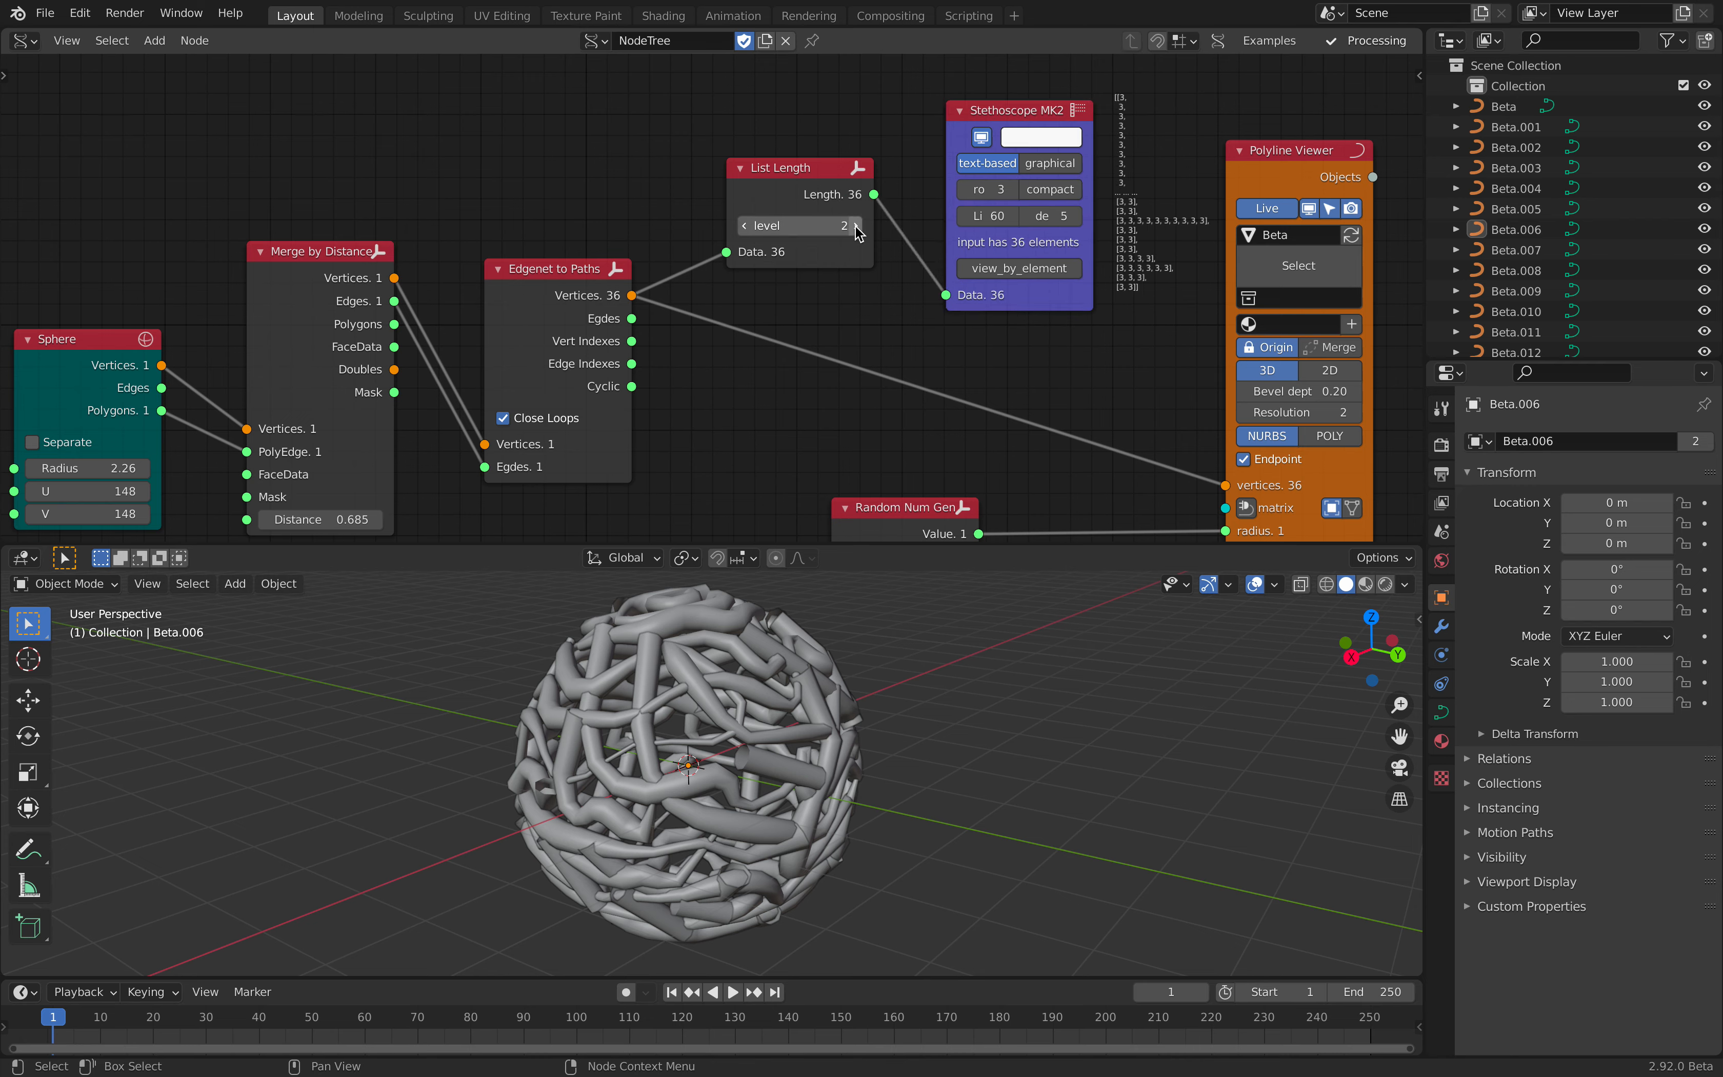
click(745, 226)
drag(805, 185, 737, 436)
middle_drag(765, 445, 741, 231)
scroll(740, 231, up, 2)
drag(708, 347, 702, 362)
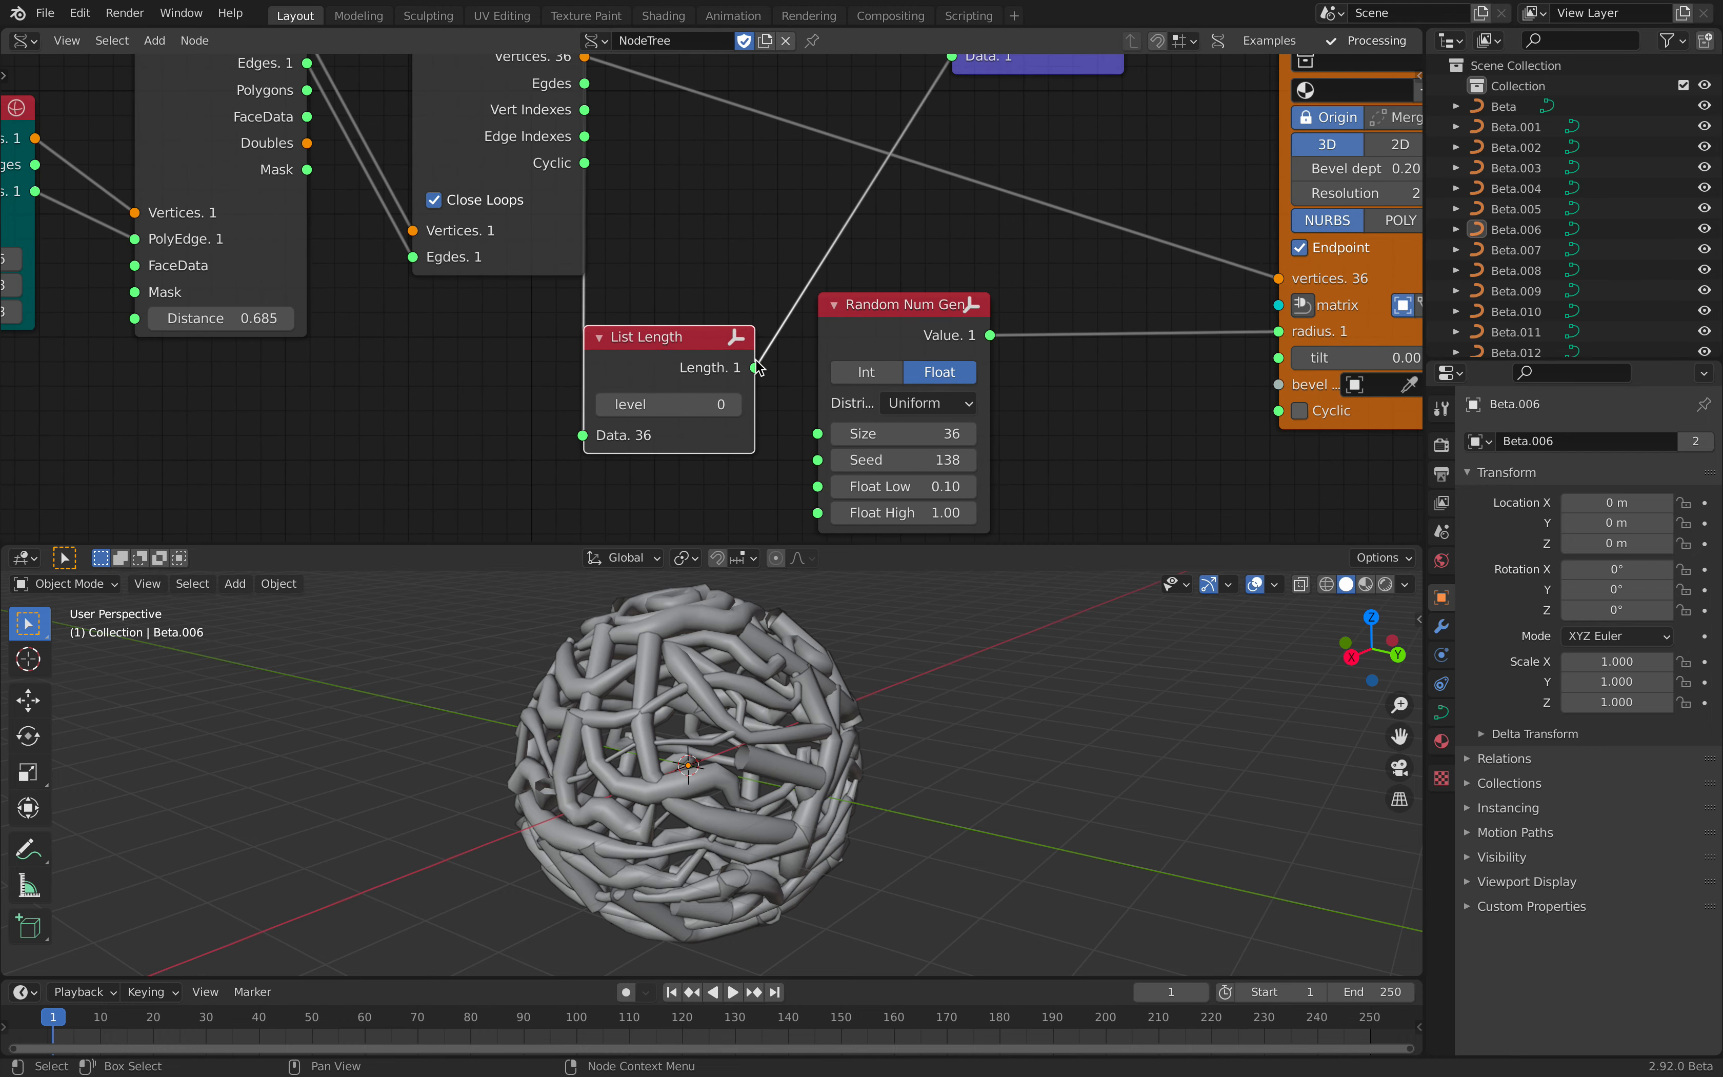
- Link the List Length output to the Random Num Gen Size input and delete the Stethoscope MK2 node
drag(820, 432, 820, 432)
scroll(892, 404, up, 4)
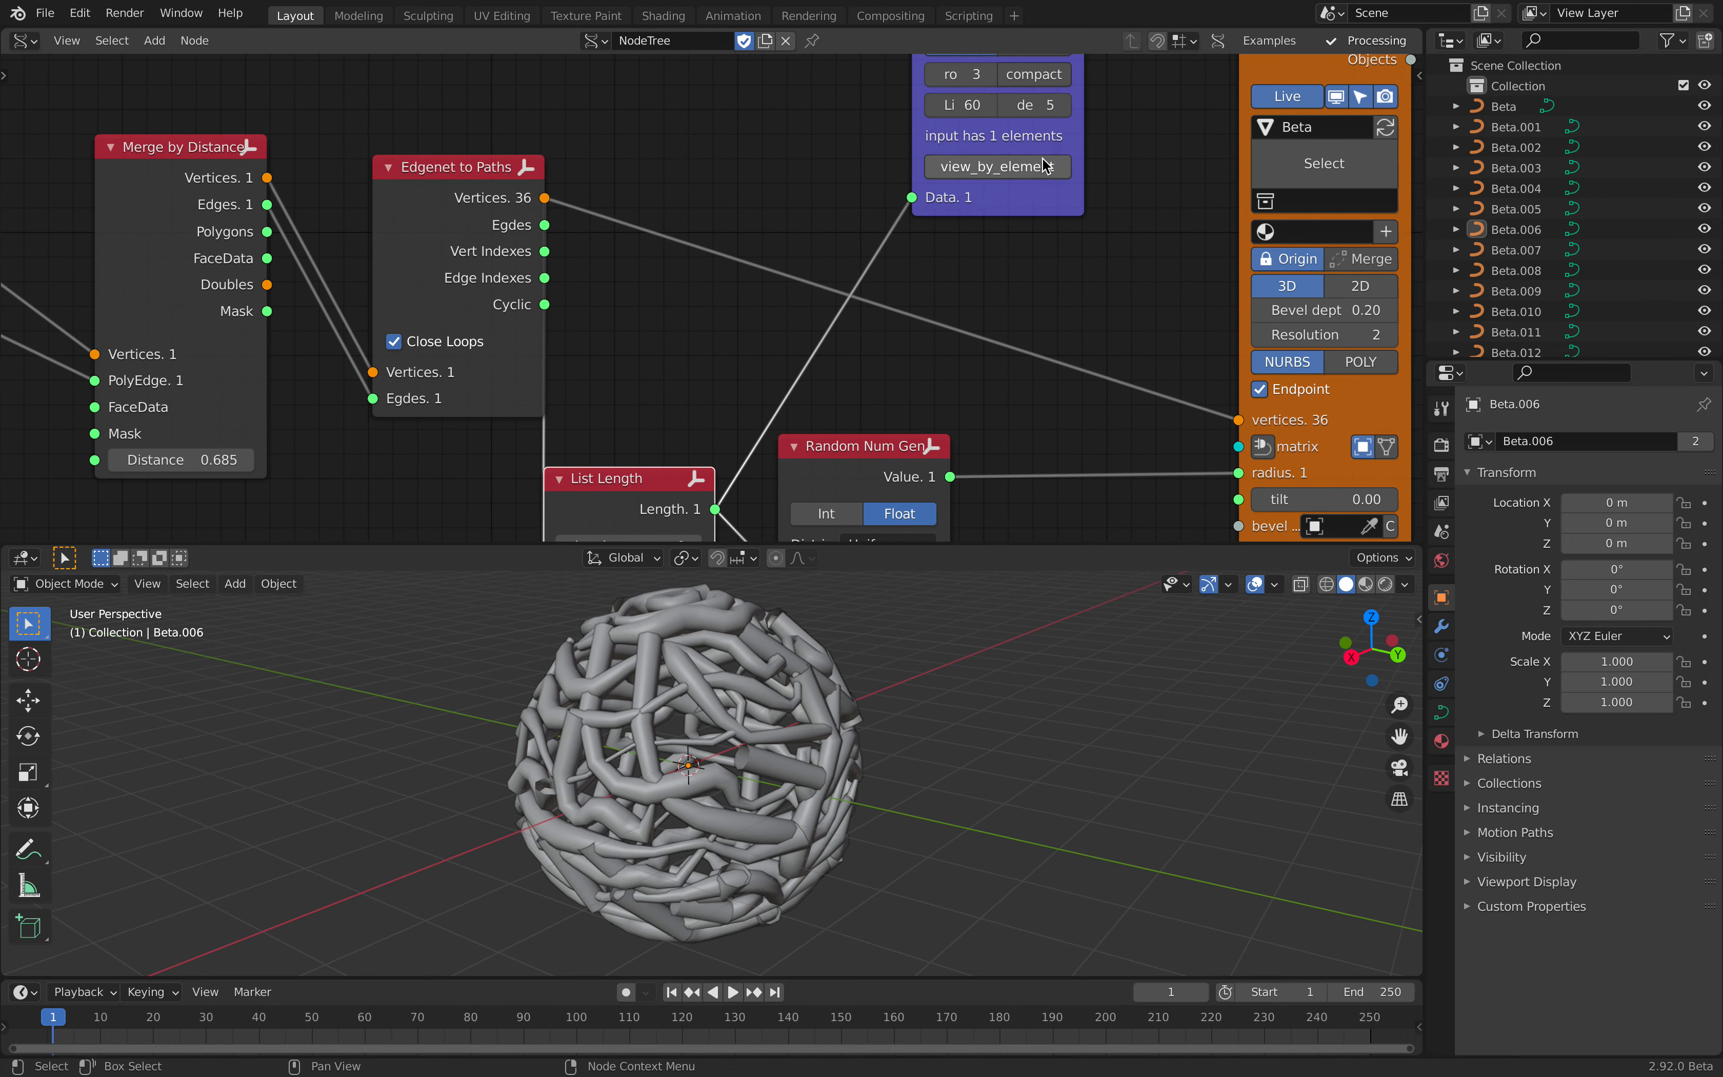
click(1045, 195)
key(x)
- Space out the List Length and Random Num Gen nodes and save the file
scroll(904, 306, down, 5)
middle_drag(865, 377, 953, 302)
drag(940, 338, 1038, 357)
drag(793, 356, 864, 303)
middle_drag(644, 296, 758, 289)
key(ctrl+s)
- Set the Sphere node's radius to 2.95
middle_drag(719, 659, 809, 664)
scroll(489, 320, up, 1)
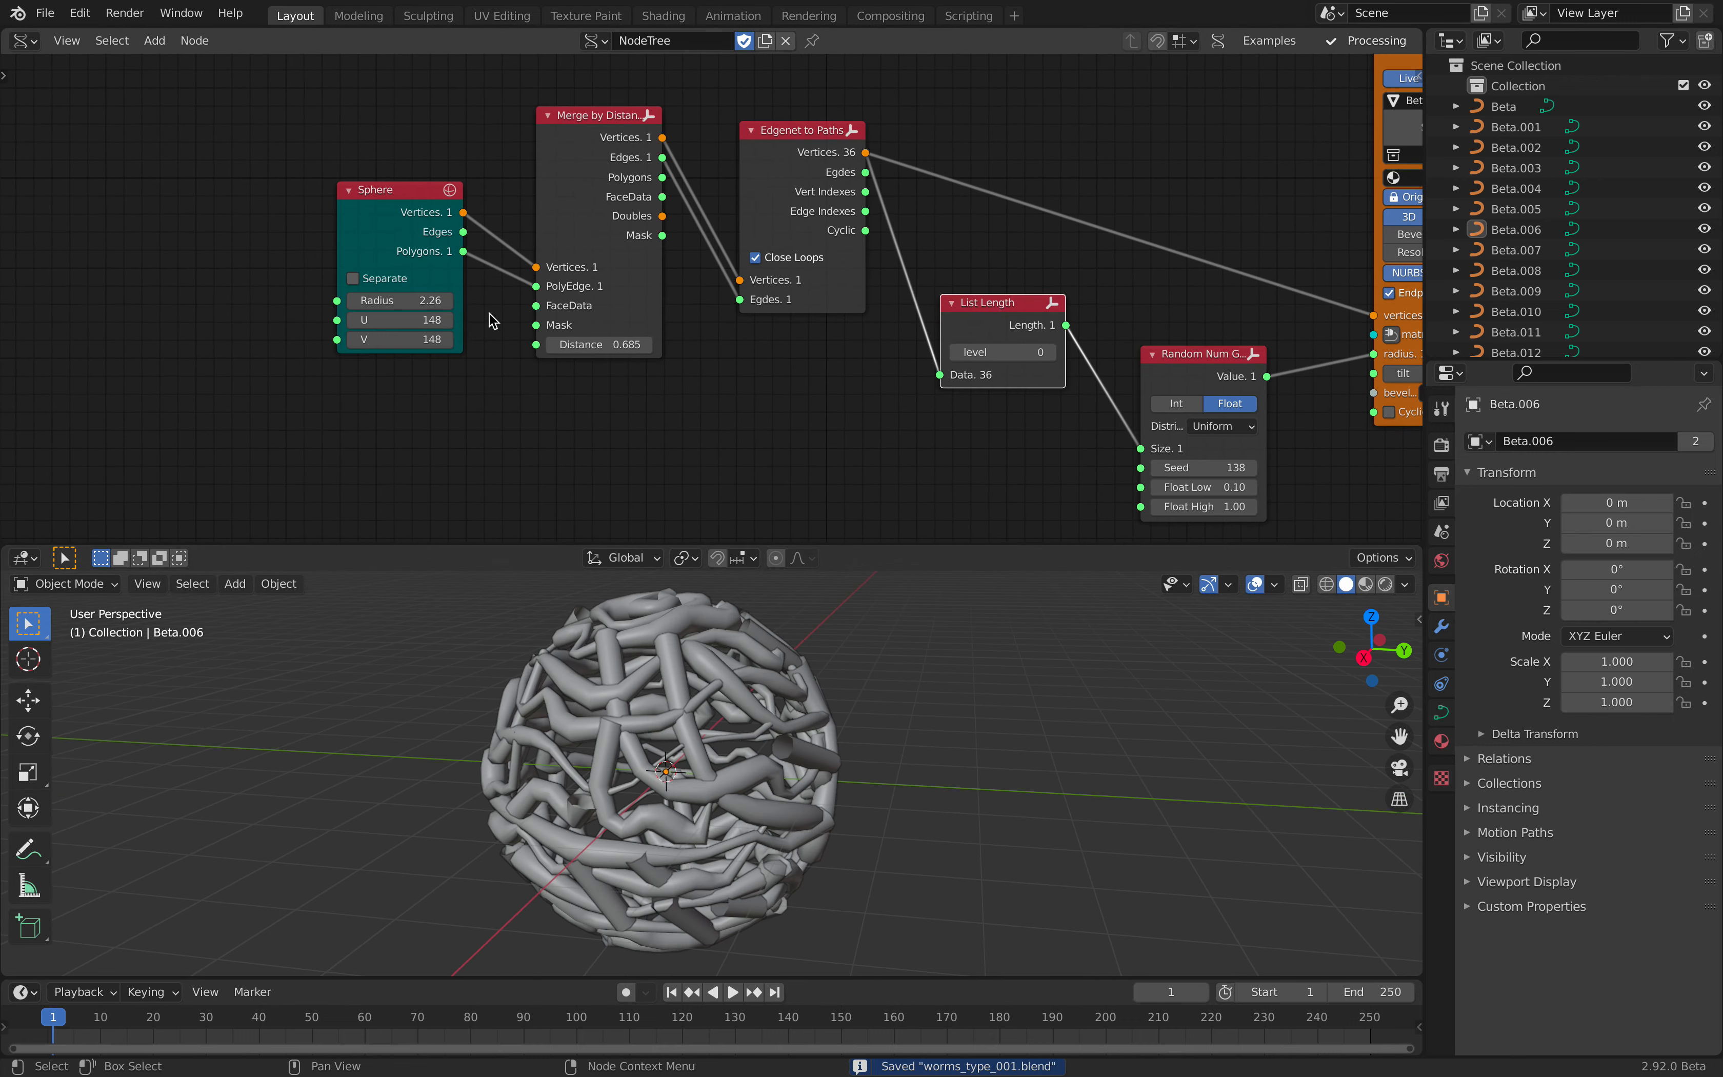
scroll(489, 321, up, 1)
drag(353, 301, 396, 302)
middle_drag(620, 627, 632, 630)
- Change the Random Num Gen node's seed to 214
middle_drag(529, 240, 302, 282)
middle_drag(567, 231, 485, 235)
scroll(496, 177, up, 3)
scroll(646, 304, down, 4)
middle_drag(836, 394, 840, 305)
scroll(839, 305, up, 1)
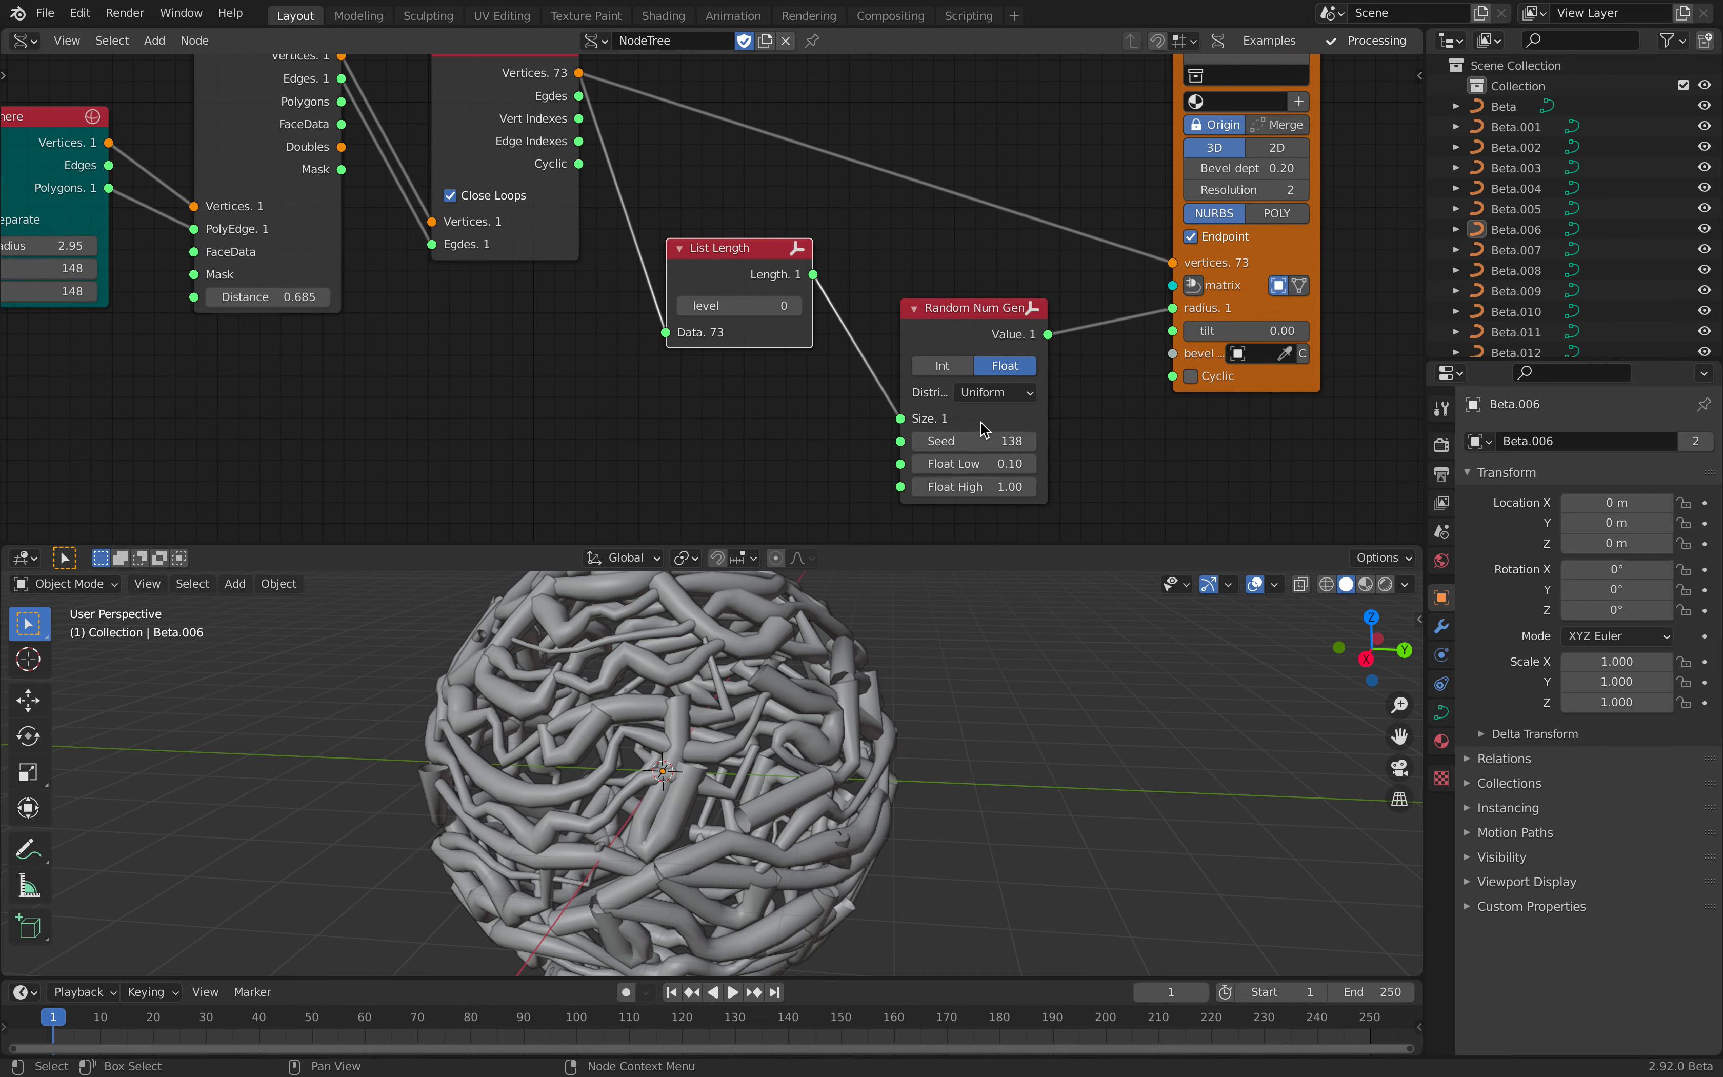
drag(976, 441, 1012, 441)
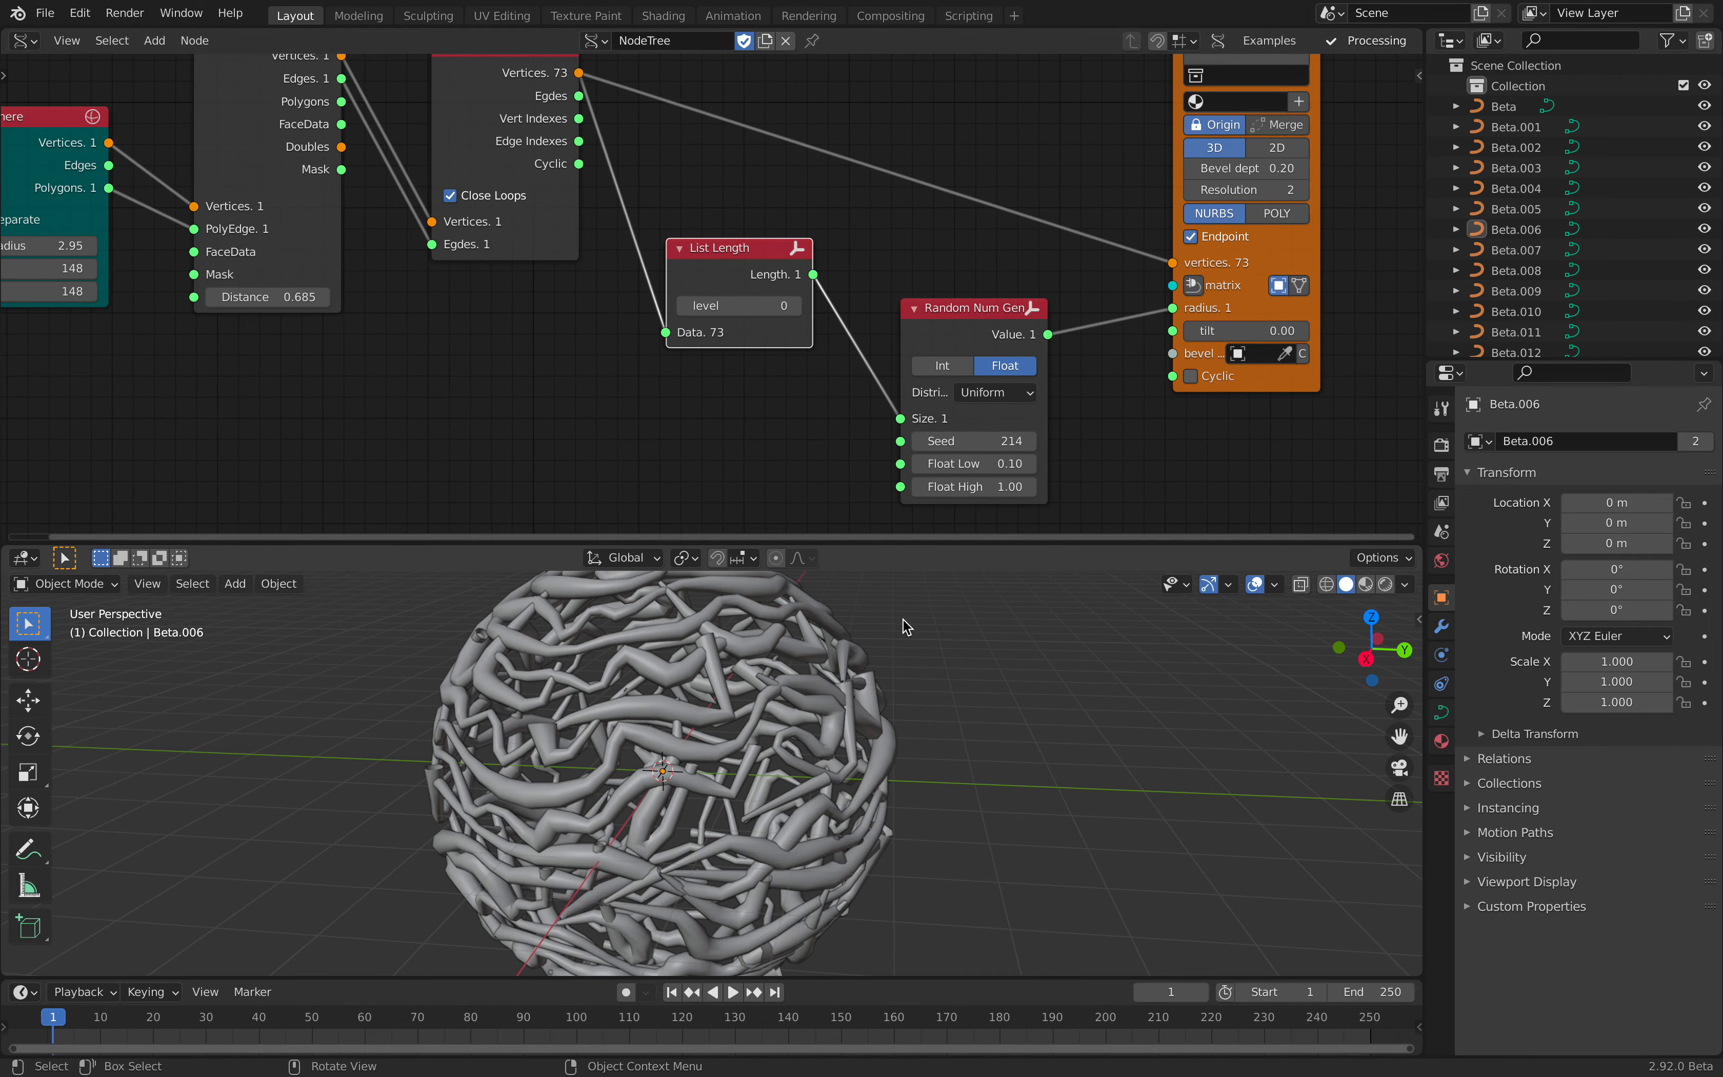
- Set the Random Num Gen node's Float Low to 0.13 and Float High to 1.44, and save the file
mouse_move(904, 623)
middle_down()
mouse_move(757, 598)
mouse_move(833, 692)
mouse_move(876, 641)
middle_up()
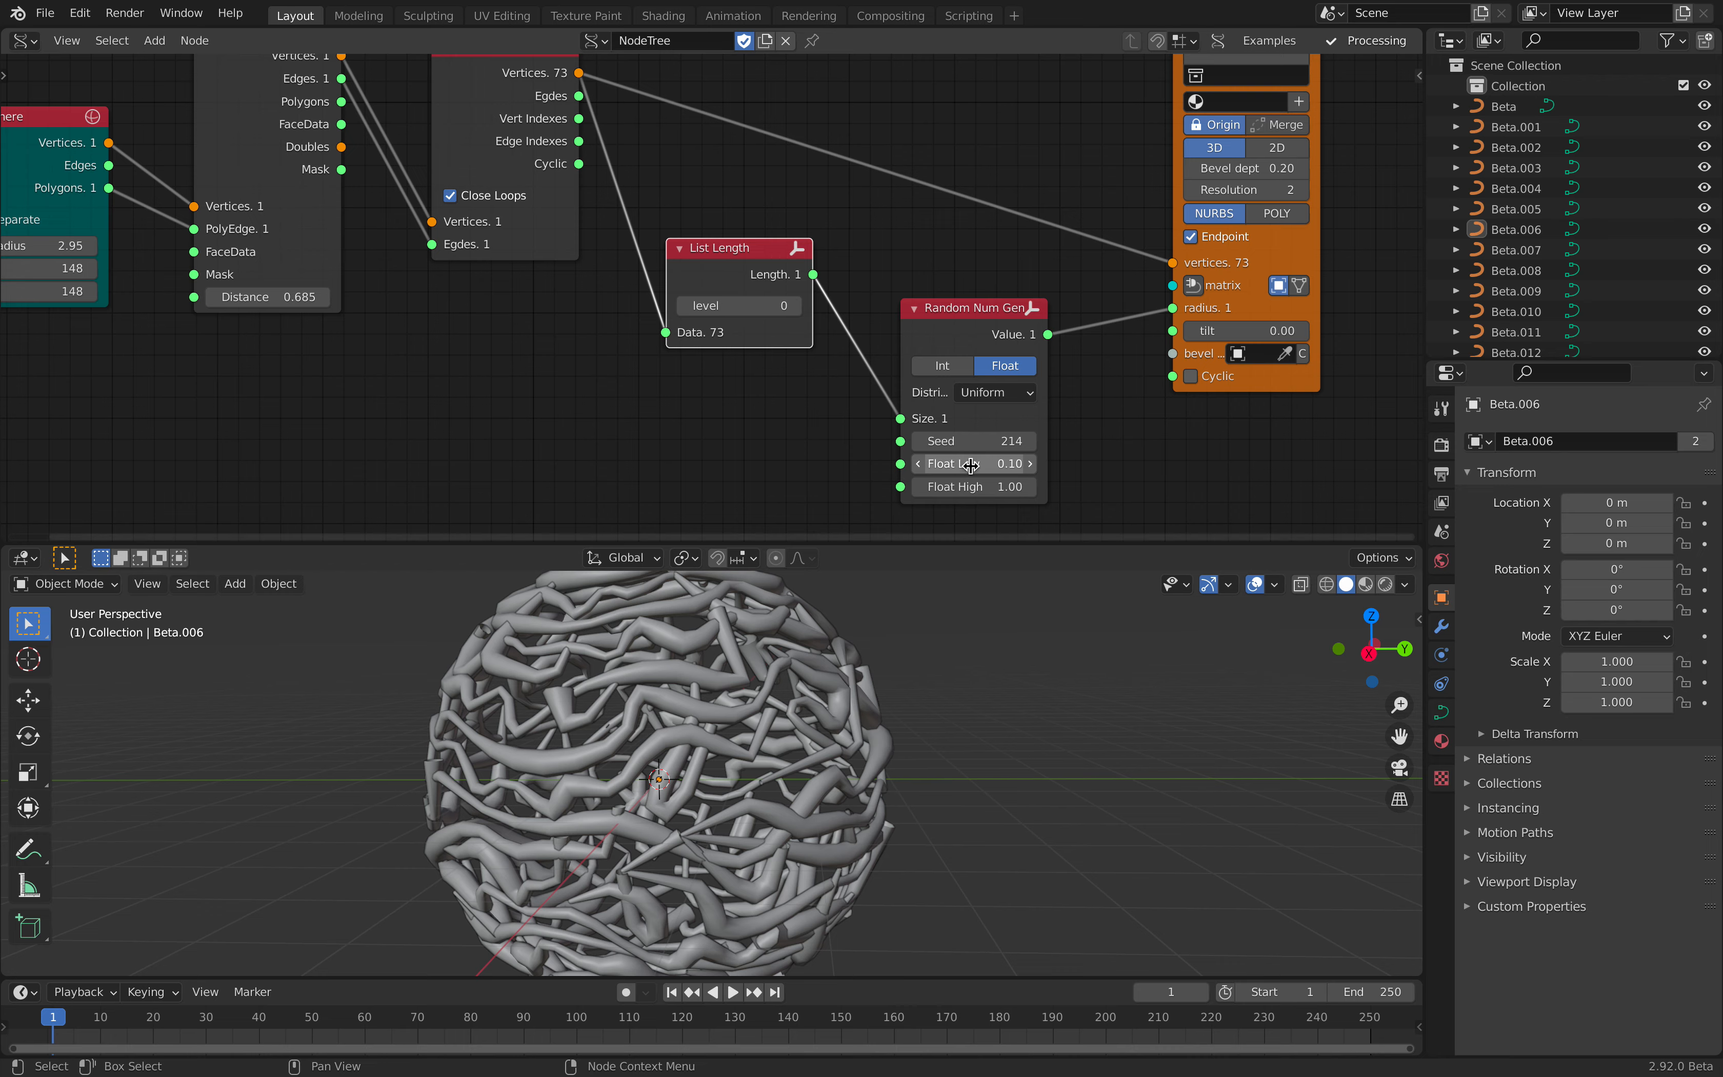
drag(972, 484, 1004, 483)
scroll(853, 655, down, 3)
key(ctrl+s)
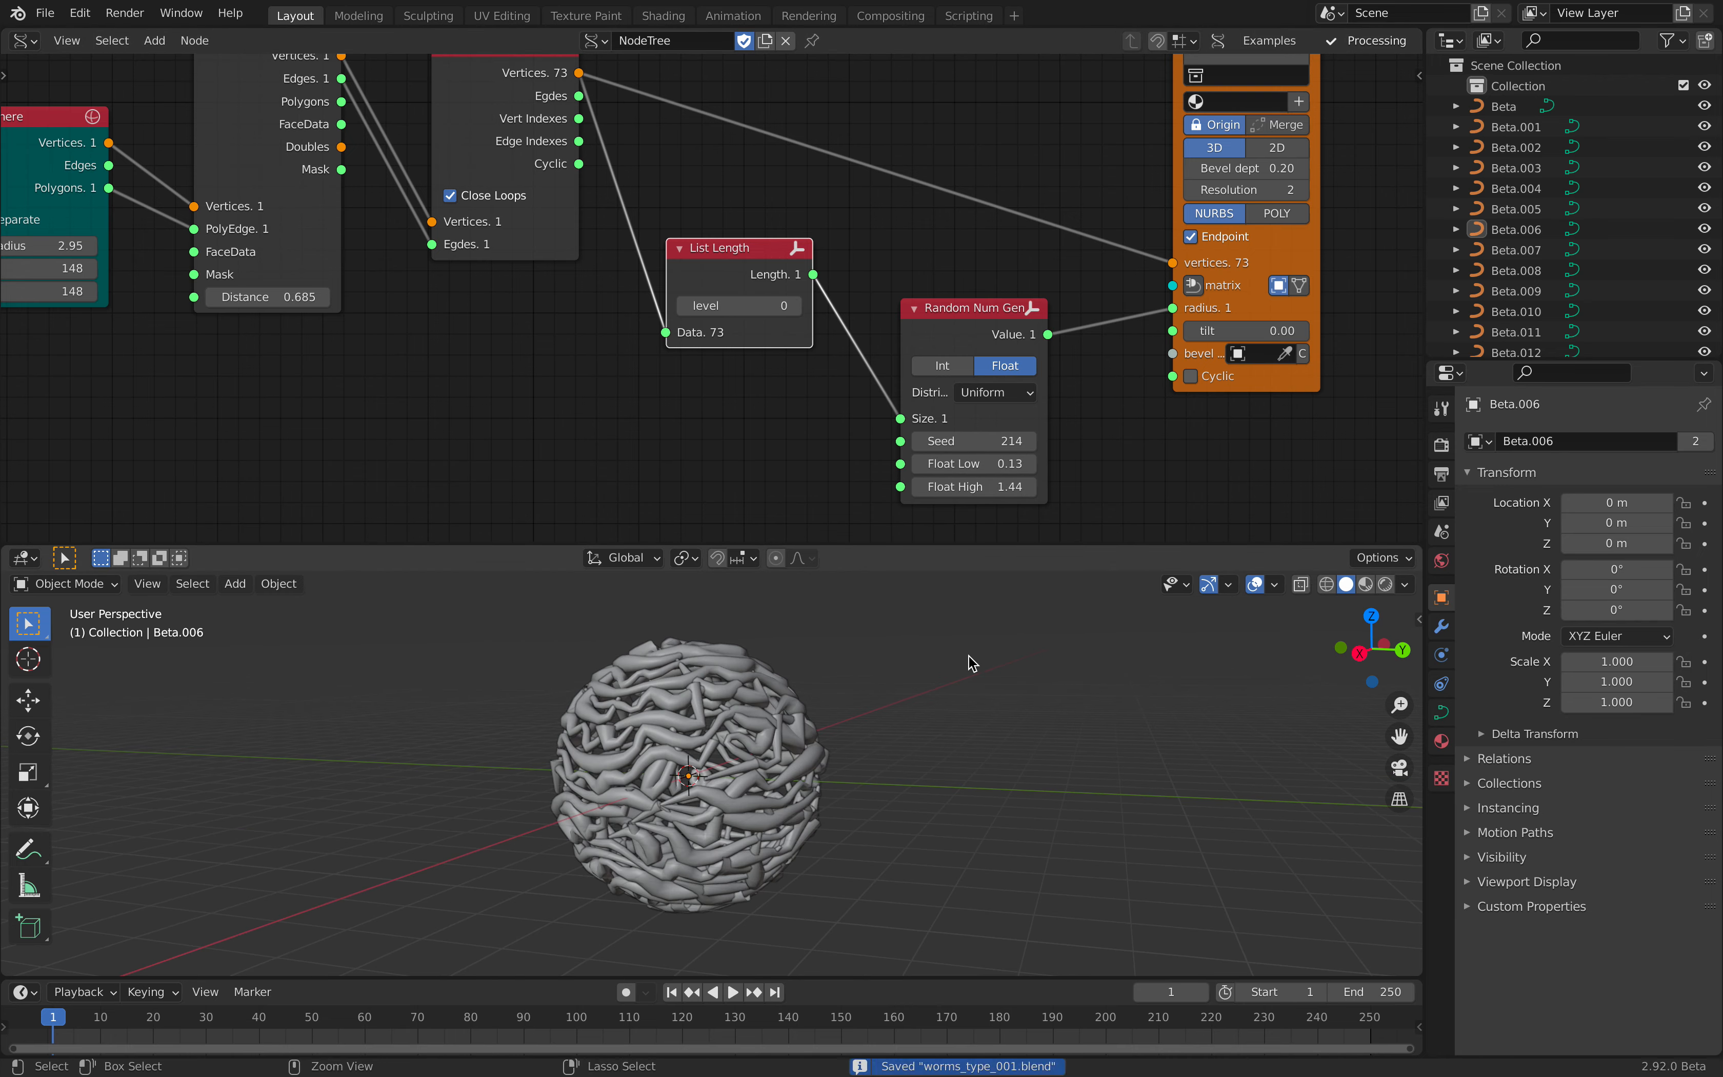
- Set the viewport shading color to Random so each tube gets its own color, and save the file
click(1405, 585)
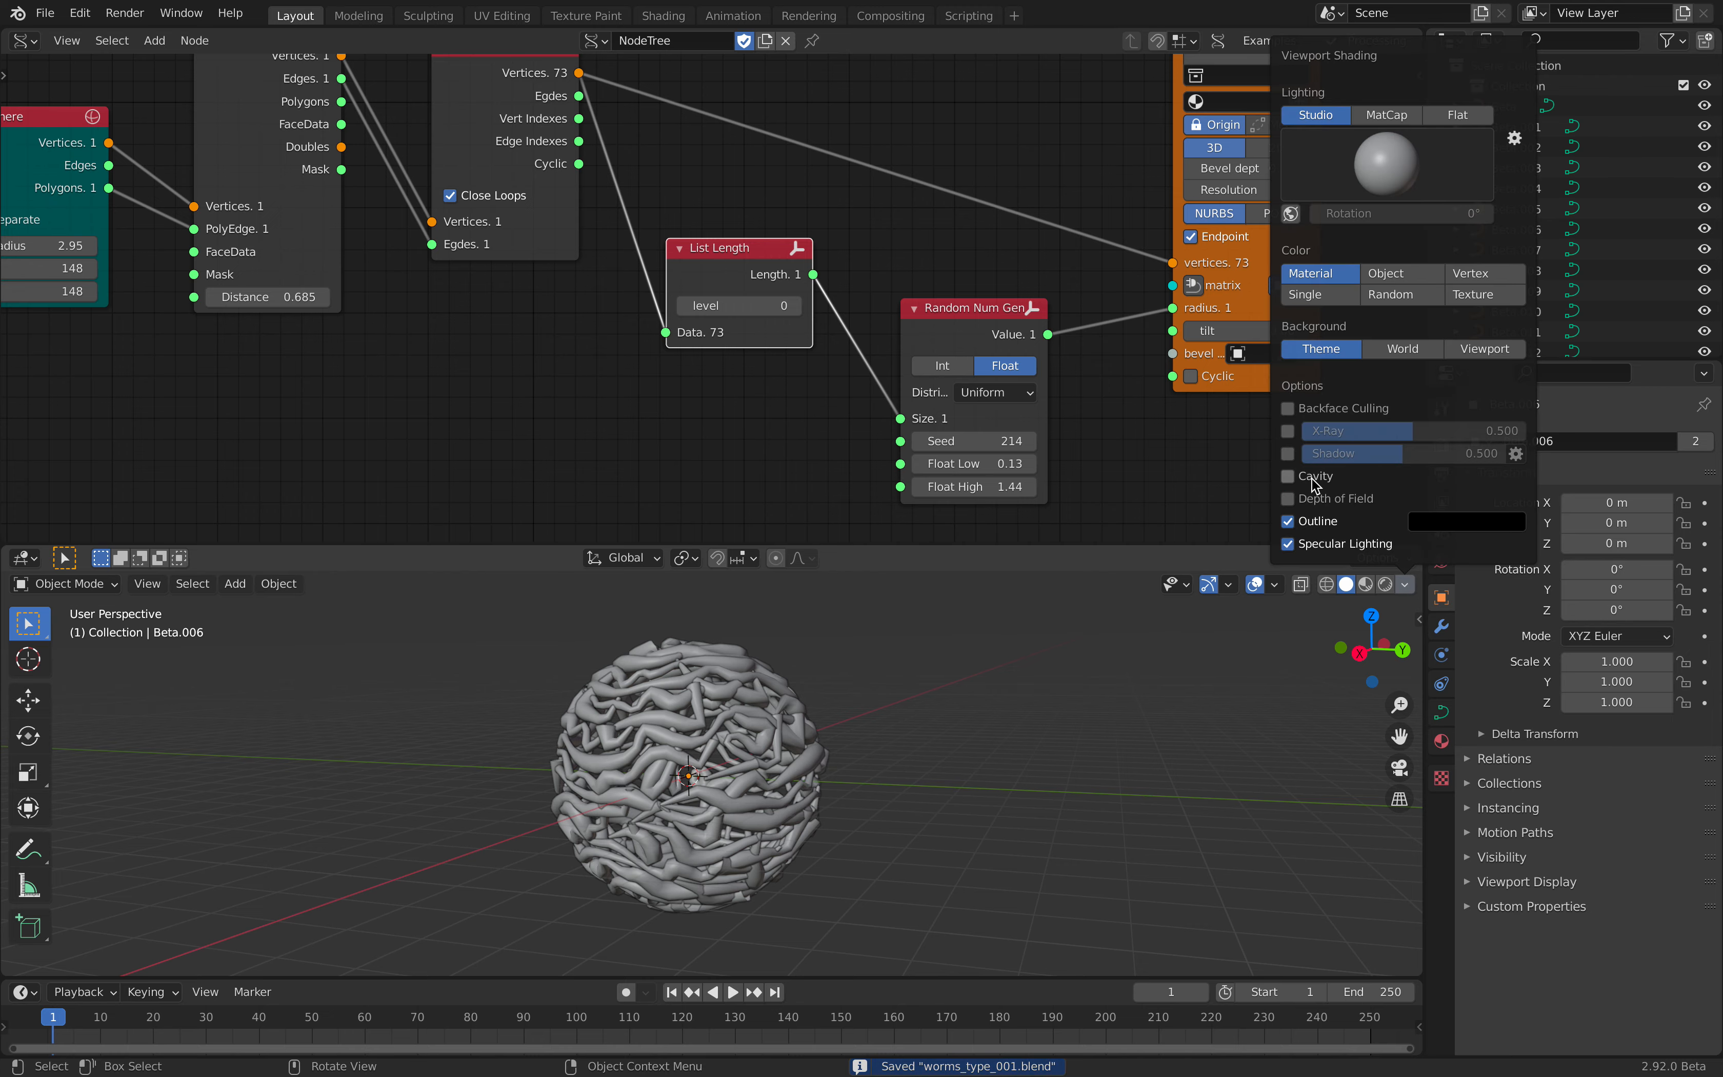
click(1391, 294)
mouse_move(1140, 712)
middle_down()
mouse_move(616, 696)
mouse_move(824, 772)
mouse_move(895, 700)
middle_up()
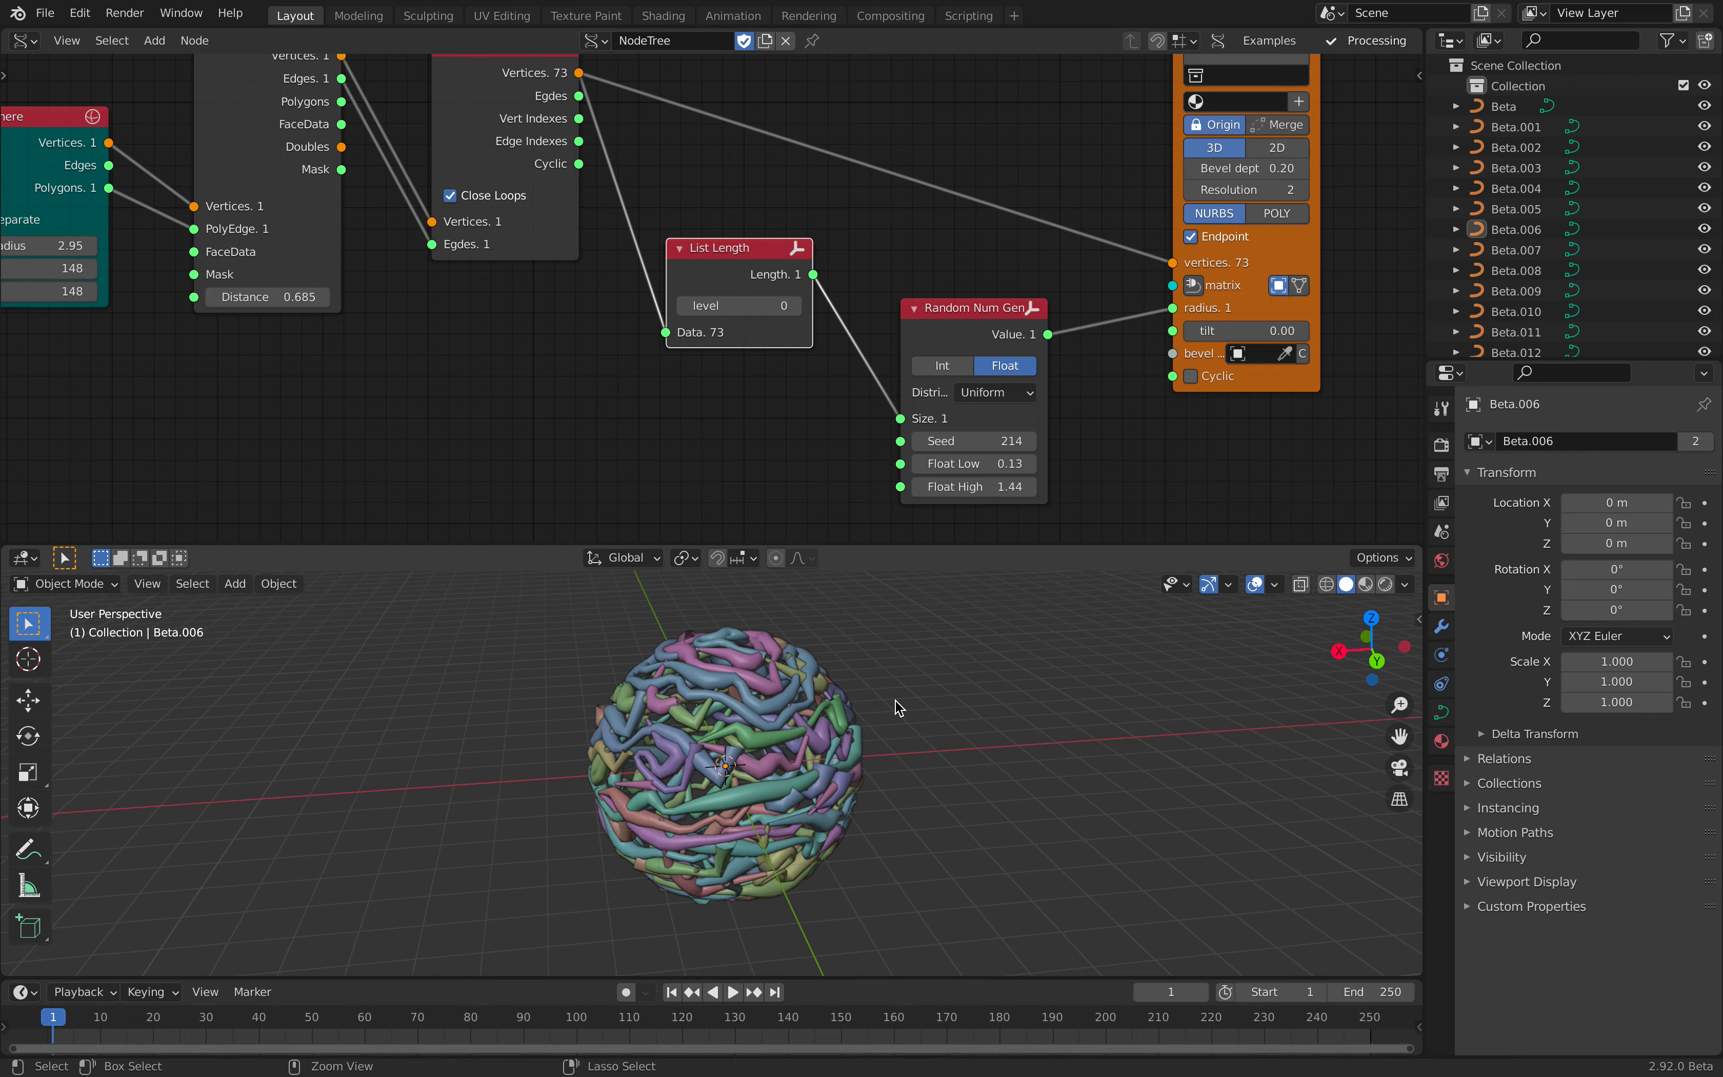
key(ctrl+s)
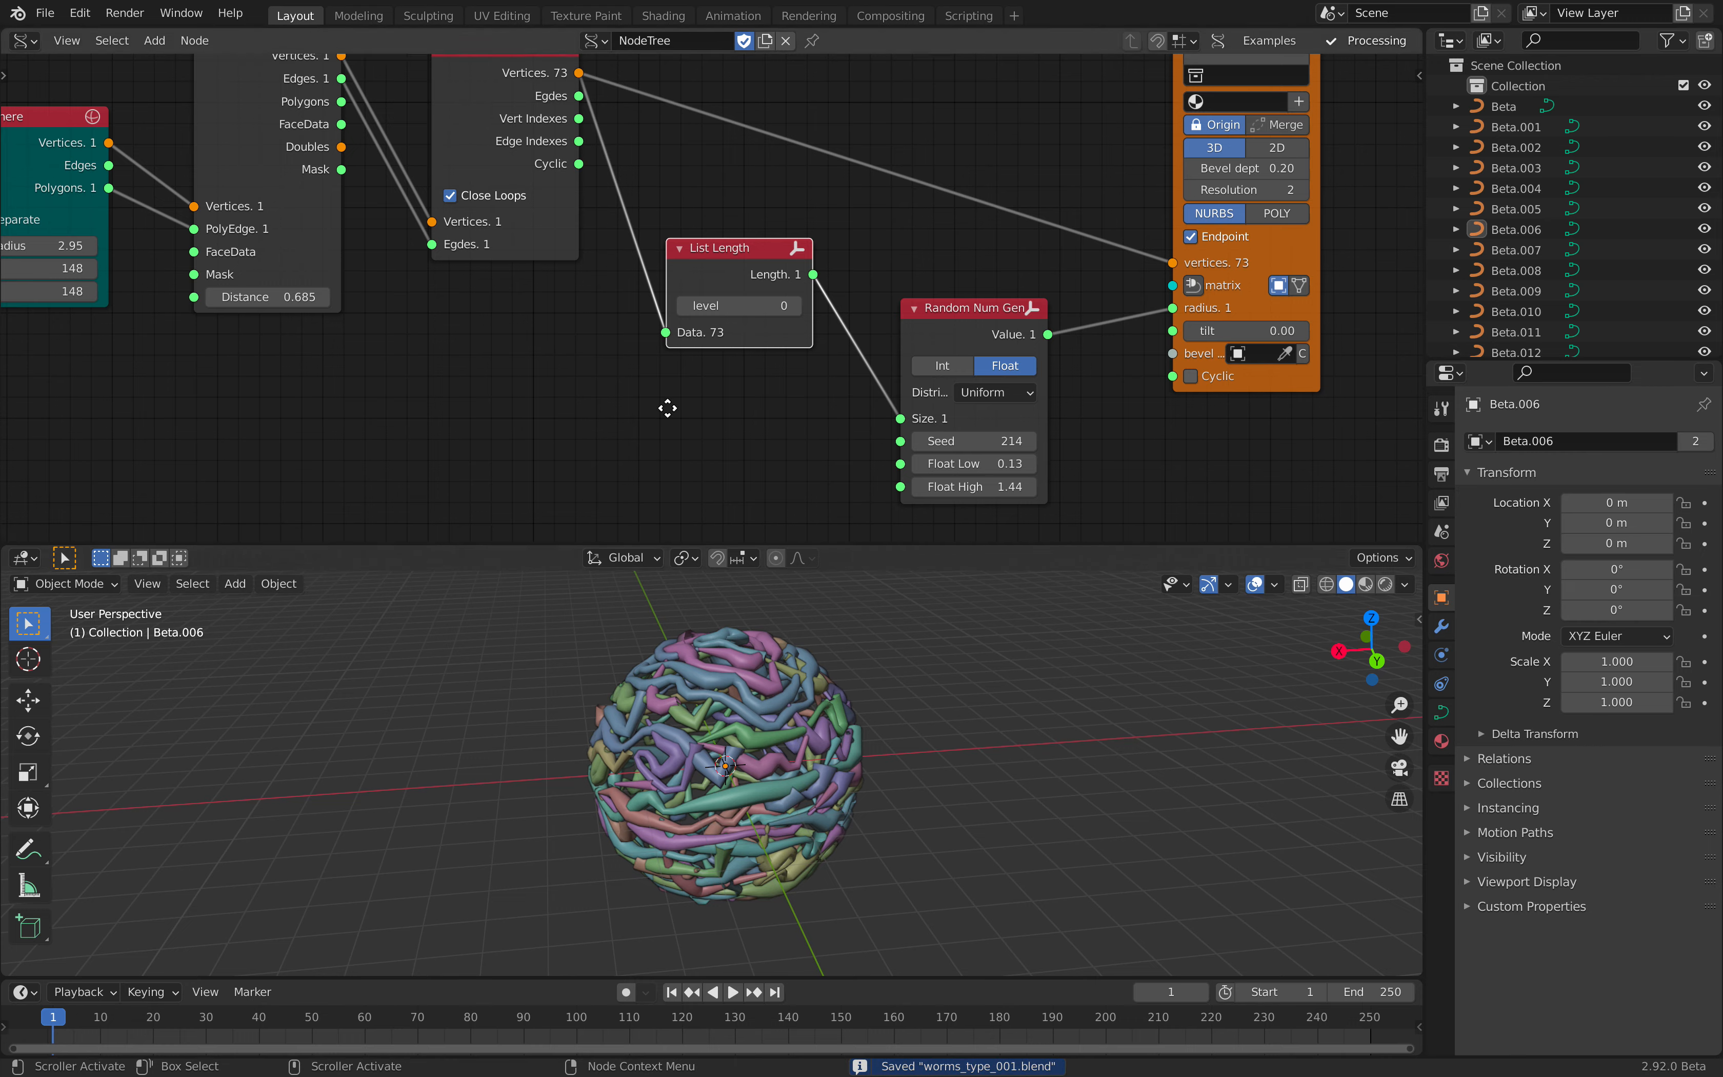
- Add a text object to the scene and move it along the X axis to about -7.28 m, clear of the tube sphere
scroll(686, 363, down, 3)
middle_drag(755, 613, 748, 702)
key(shift+a)
mouse_move(748, 702)
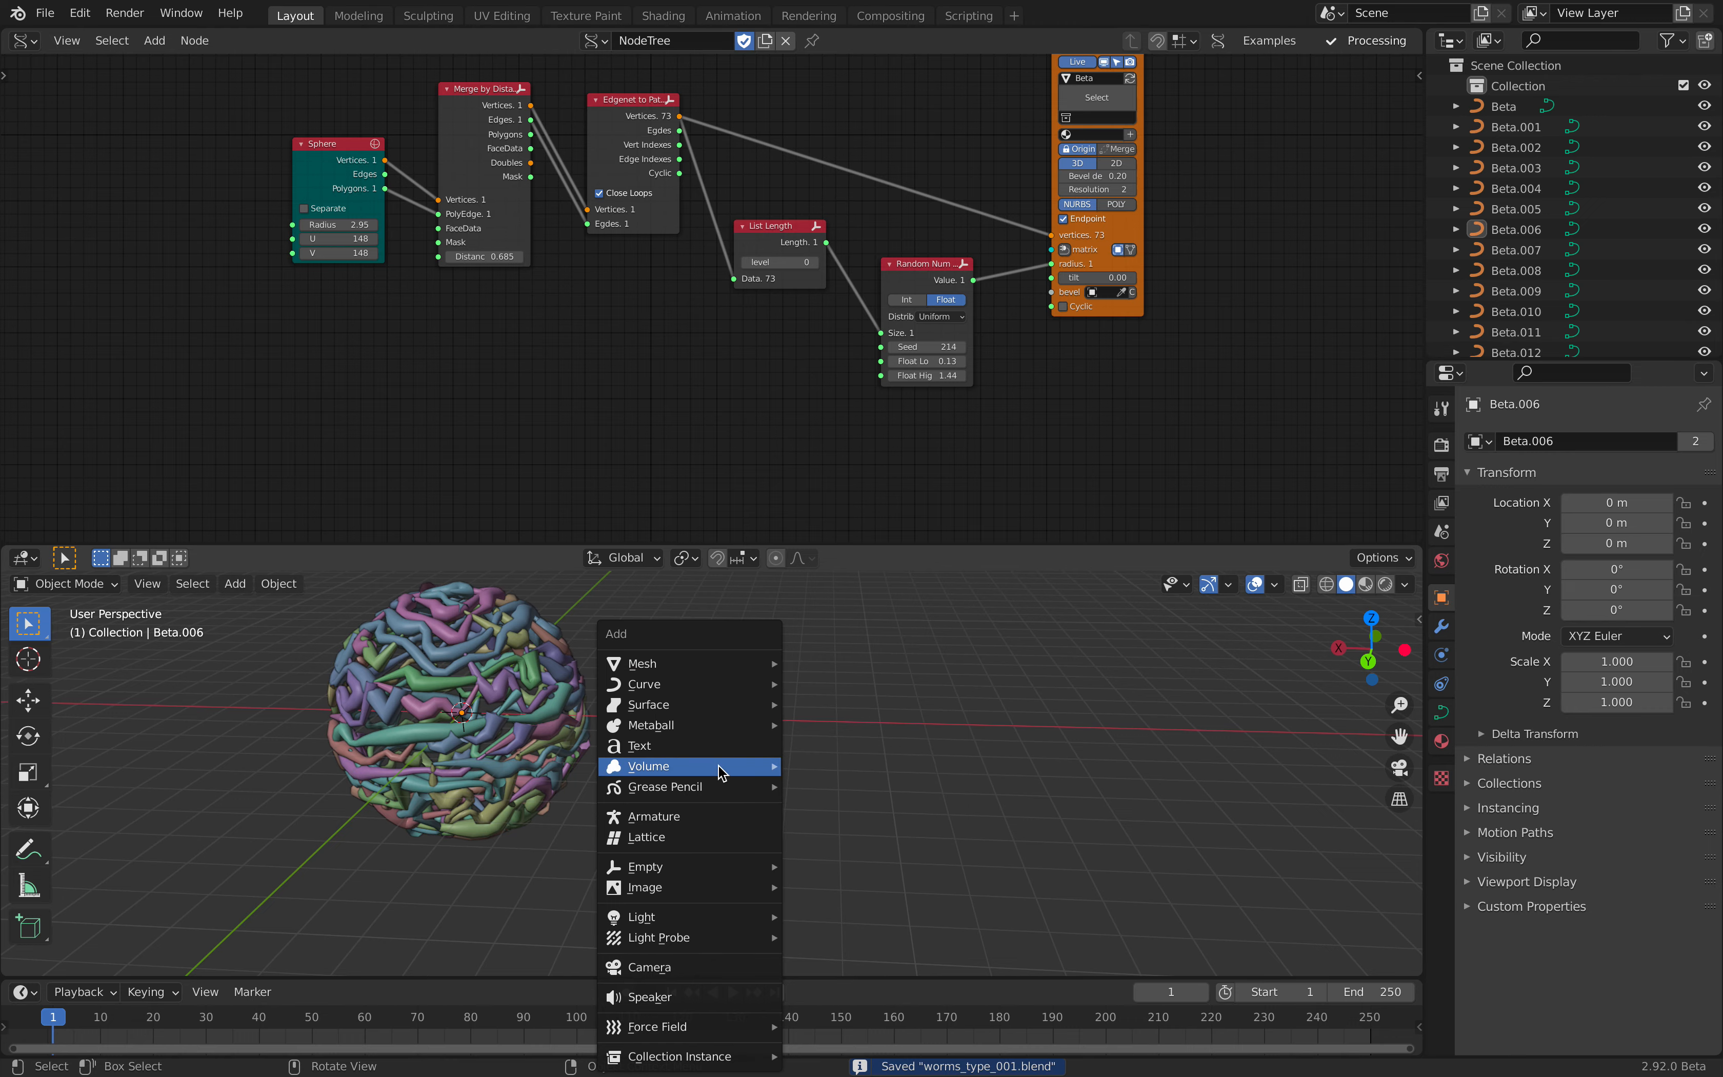
click(642, 746)
middle_drag(642, 745, 603, 758)
key(g)
key(x)
click(933, 789)
- Replace the text object's content with "worms"
middle_drag(819, 757, 694, 742)
scroll(694, 743, up, 5)
key(Tab)
key(BackSpace)
key(BackSpace)
key(BackSpace)
key(BackSpace)
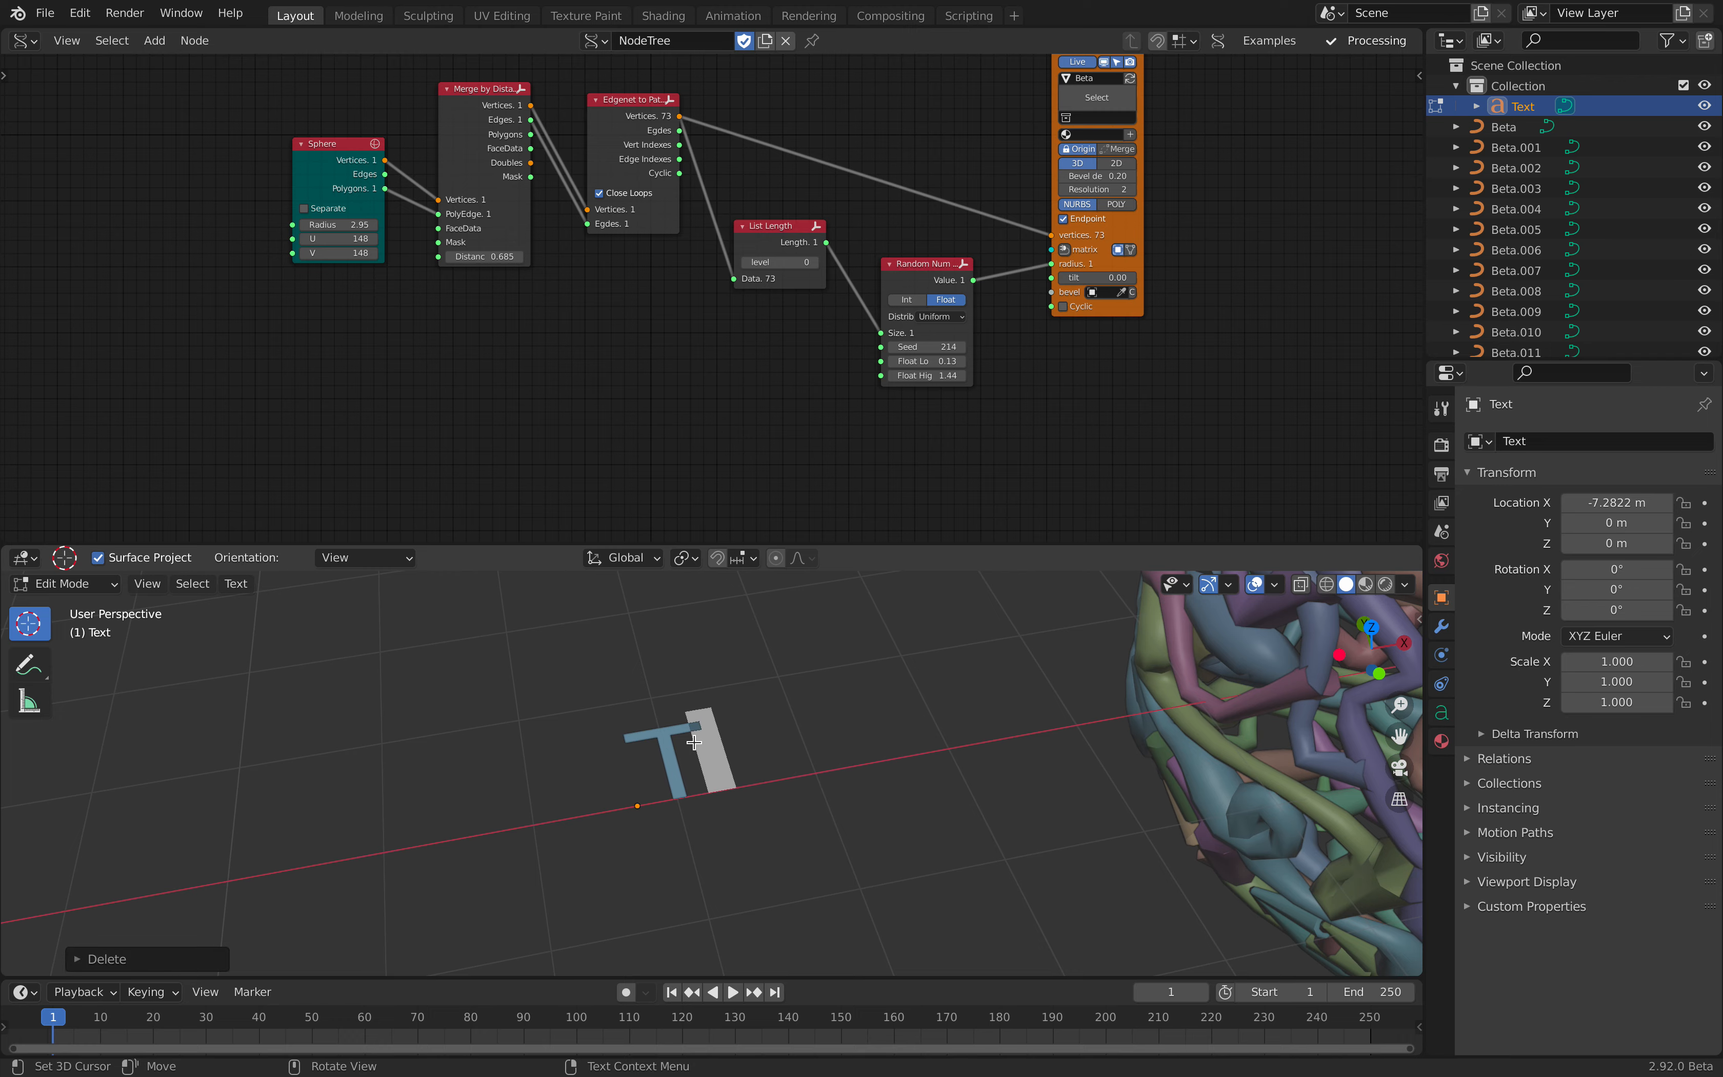
text(worms)
key(Tab)
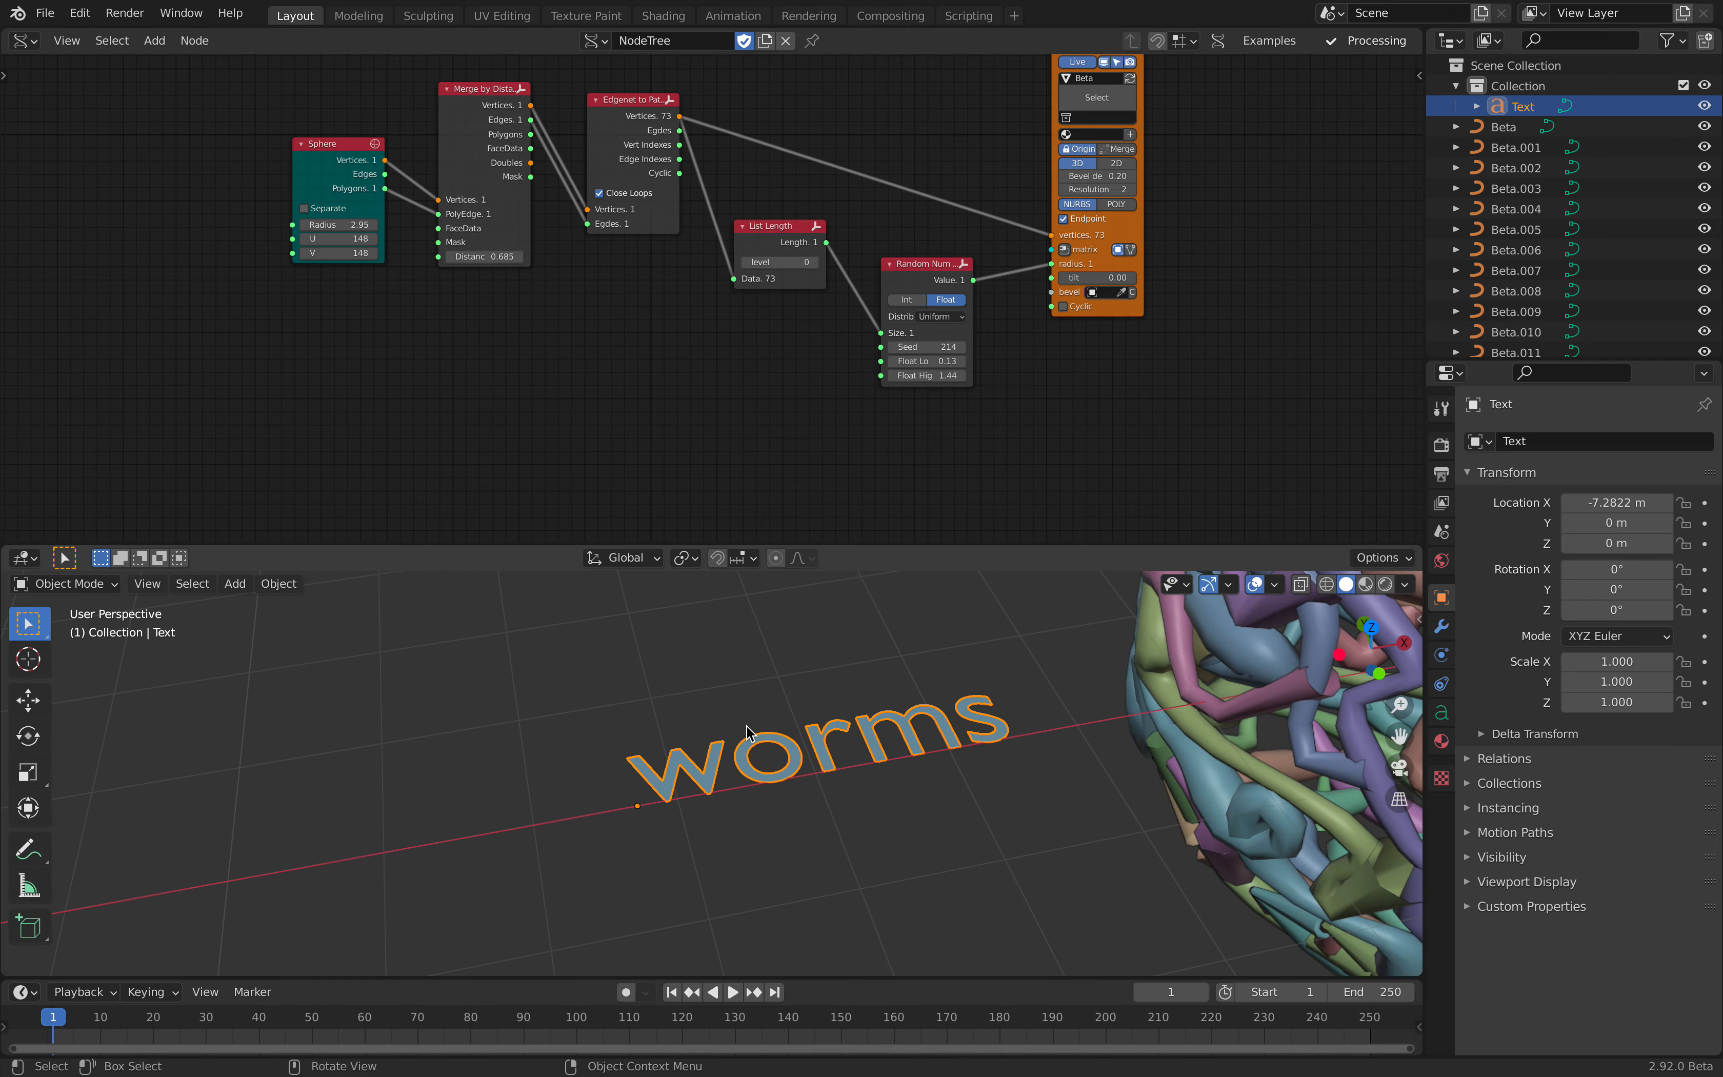
- Move the "worms" text farther from the tube sphere along the X axis
key(g)
key(x)
click(629, 752)
shift+middle_drag(744, 777, 784, 687)
scroll(784, 688, up, 1)
- Set the text's geometry extrusion to 0.078 m
click(1441, 713)
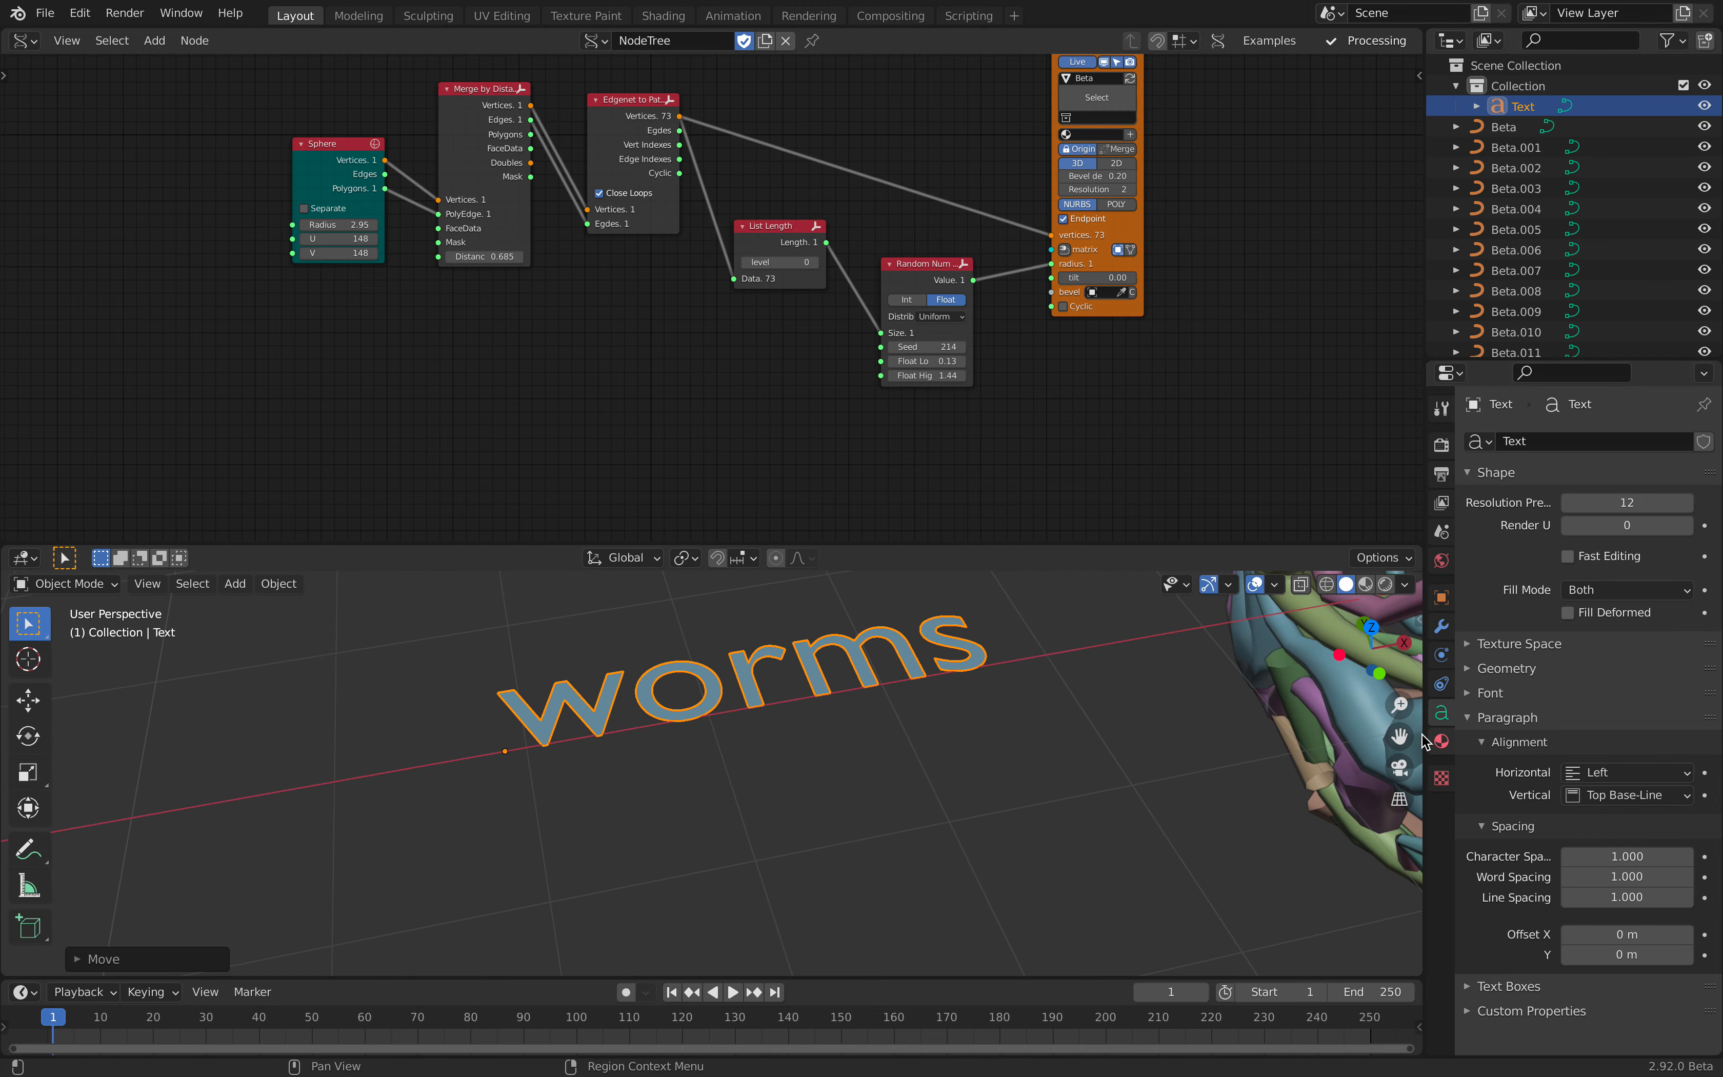
click(1503, 669)
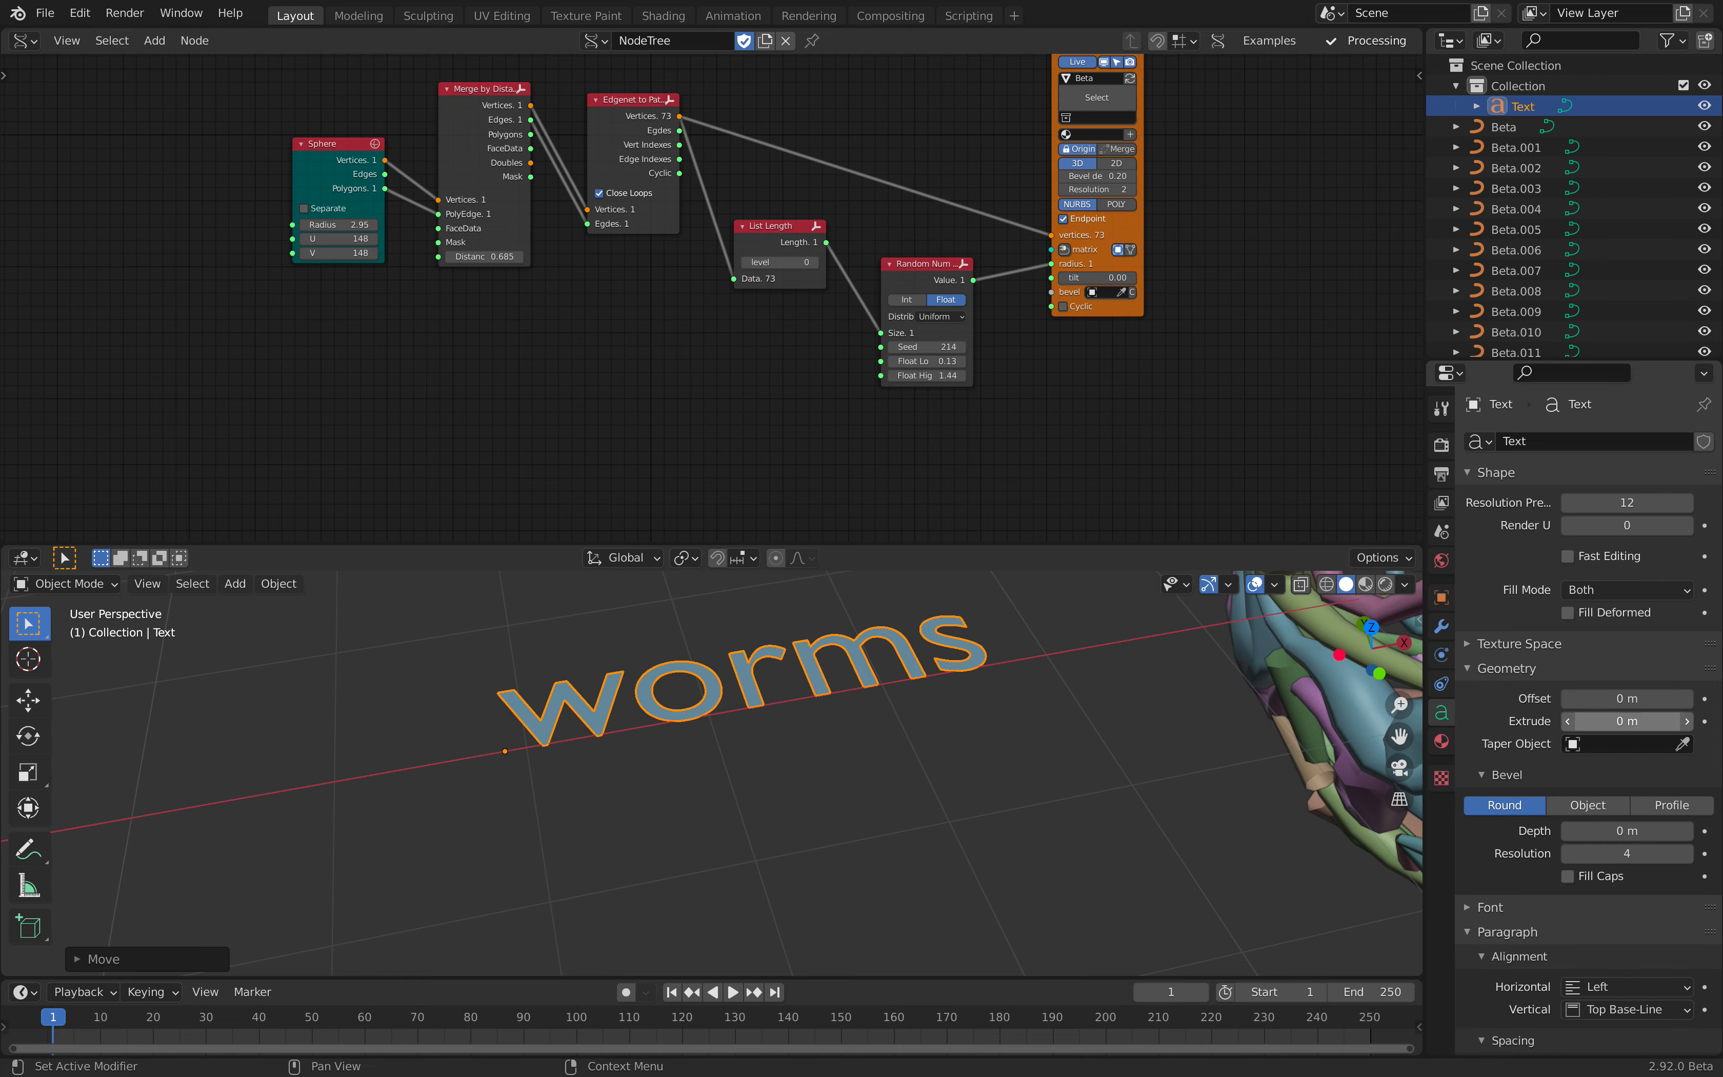
drag(1628, 721, 1645, 721)
shift+middle_drag(971, 707, 975, 796)
scroll(976, 797, up, 4)
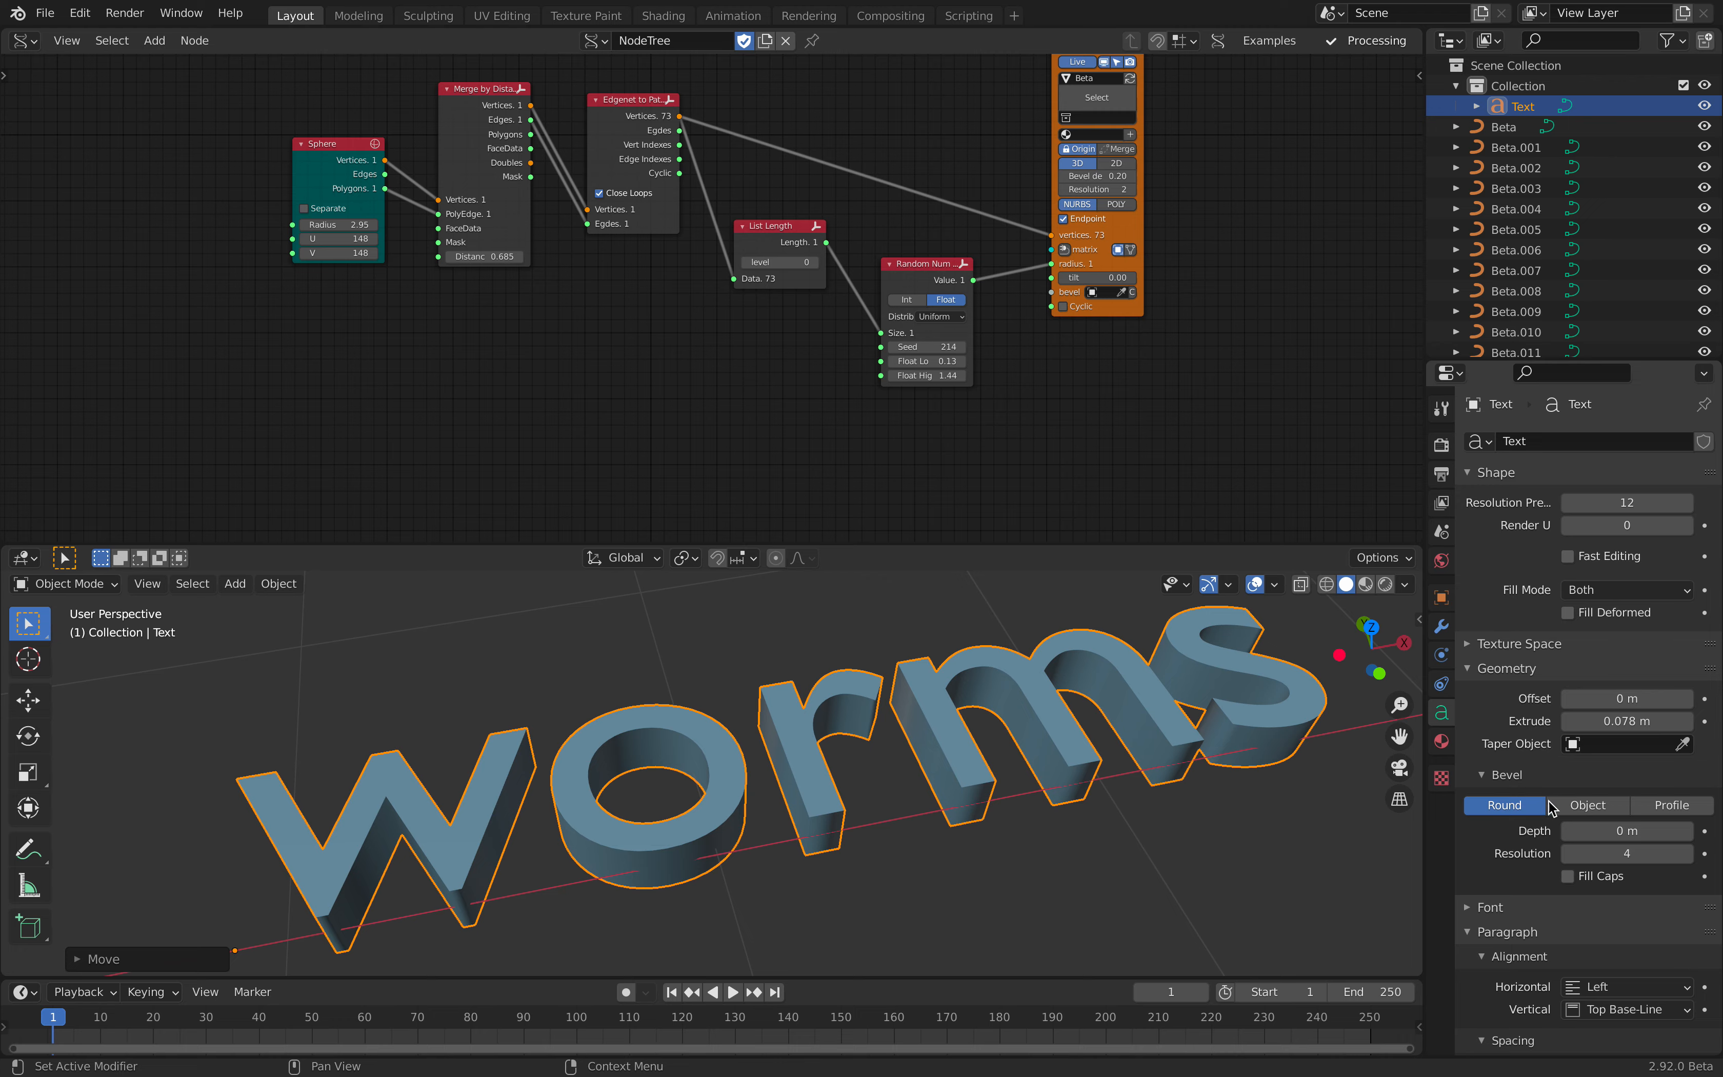
- Set the text's bevel depth to 0.018 m and save the file
drag(1592, 824, 1617, 827)
click(947, 855)
scroll(947, 855, down, 4)
key(ctrl+s)
- Set the text's geometry offset to -0.01 m
middle_drag(867, 819, 866, 770)
click(865, 809)
scroll(865, 769, up, 1)
mouse_move(1628, 698)
mouse_down()
mouse_move(1648, 698)
mouse_move(1610, 698)
mouse_up()
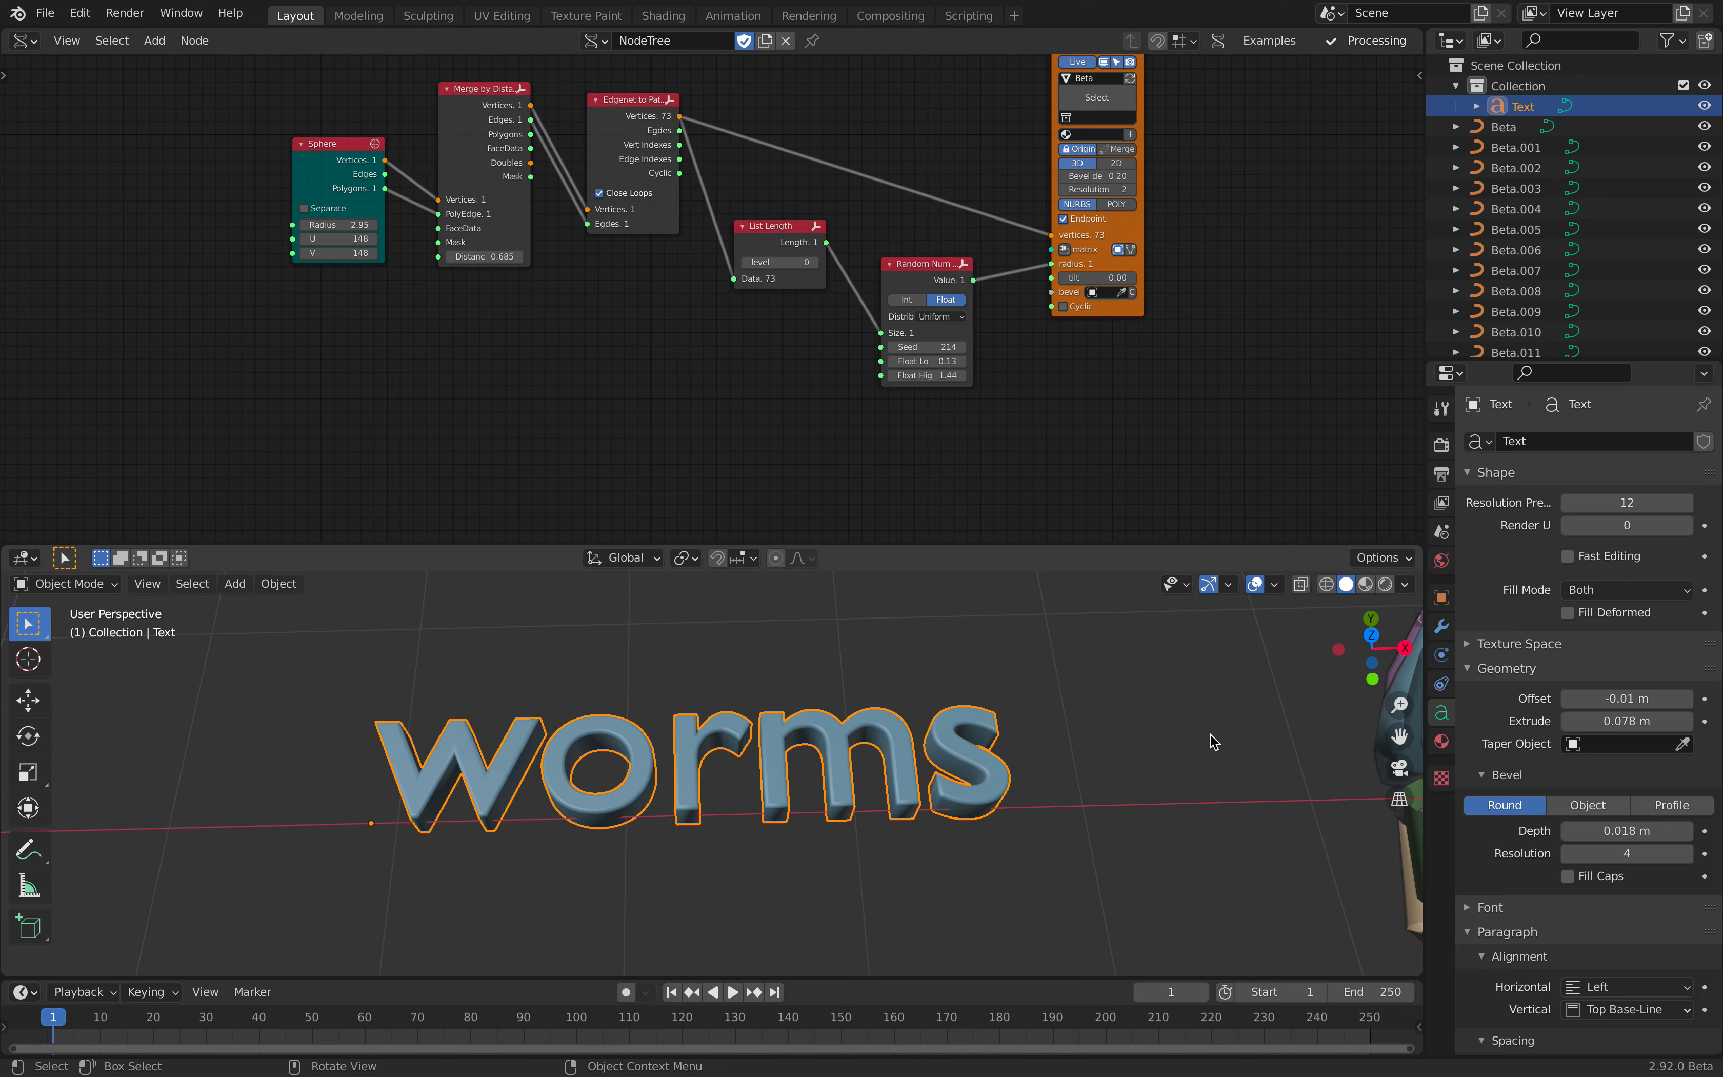
middle_drag(884, 740, 891, 727)
- Add a Remesh modifier to the text in Voxel mode with a voxel size of 0.048 m
click(1441, 626)
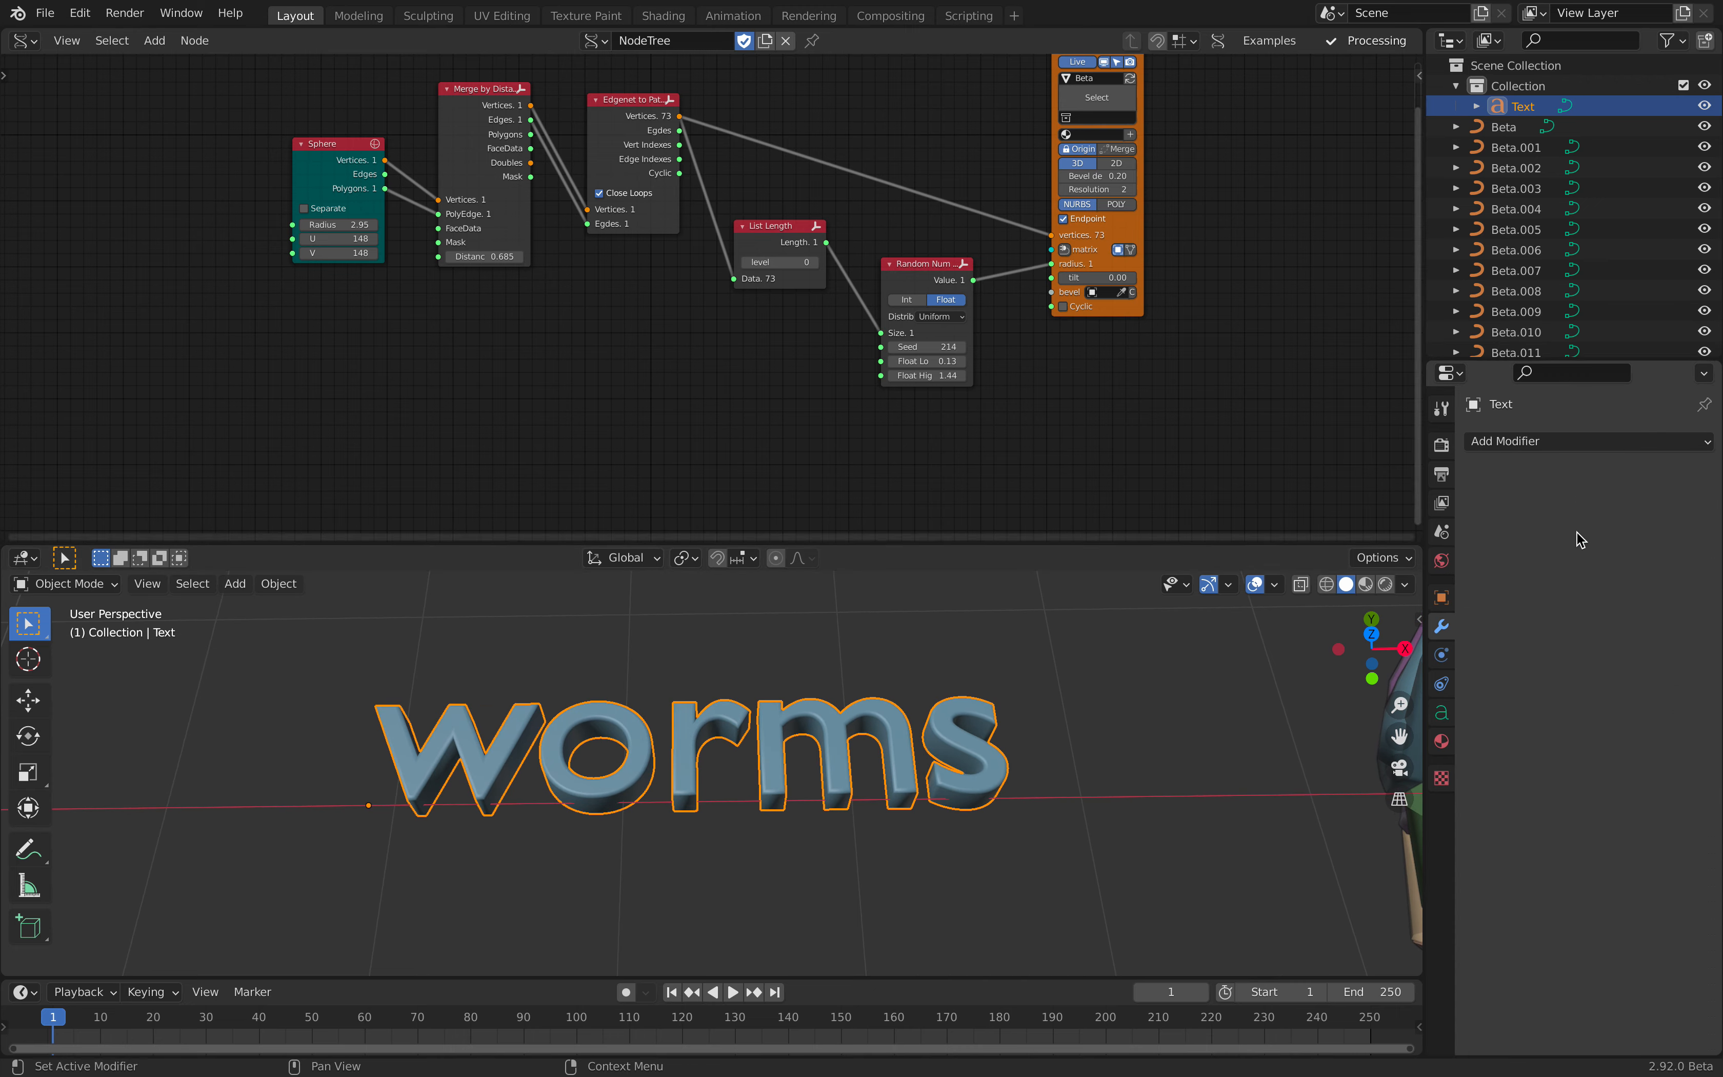
click(1587, 449)
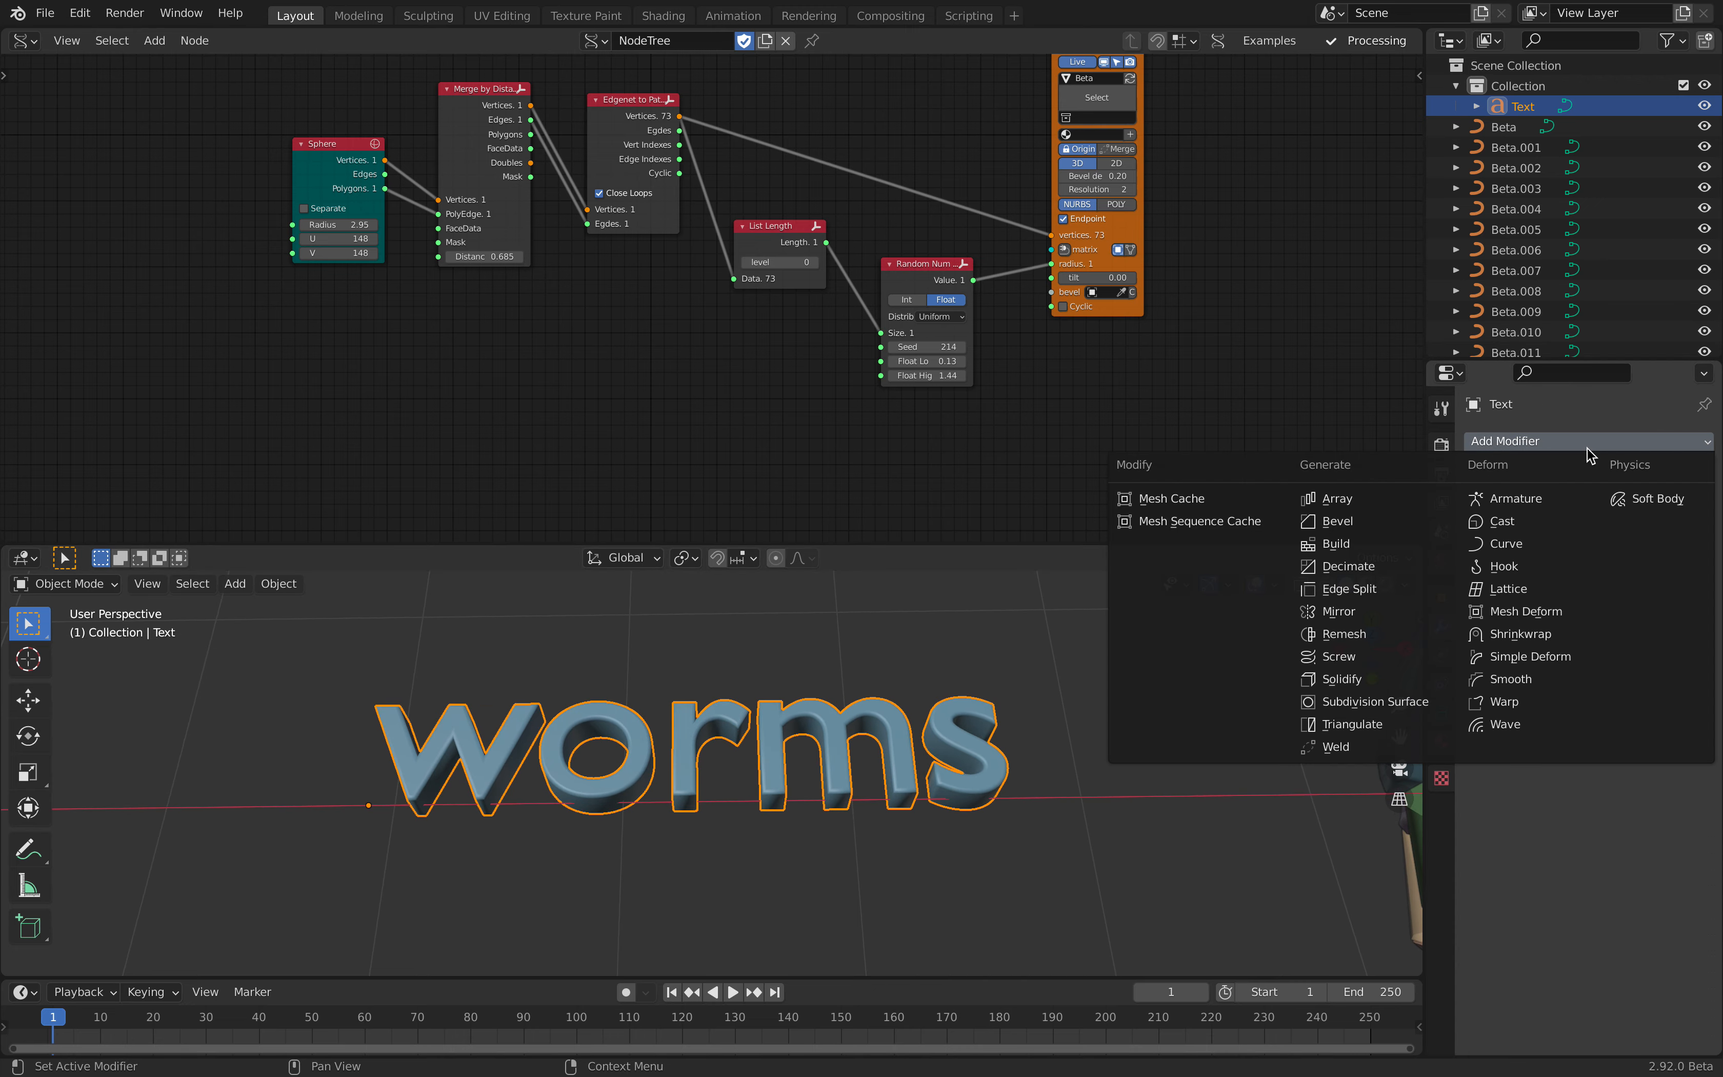
click(1383, 640)
scroll(1046, 726, up, 3)
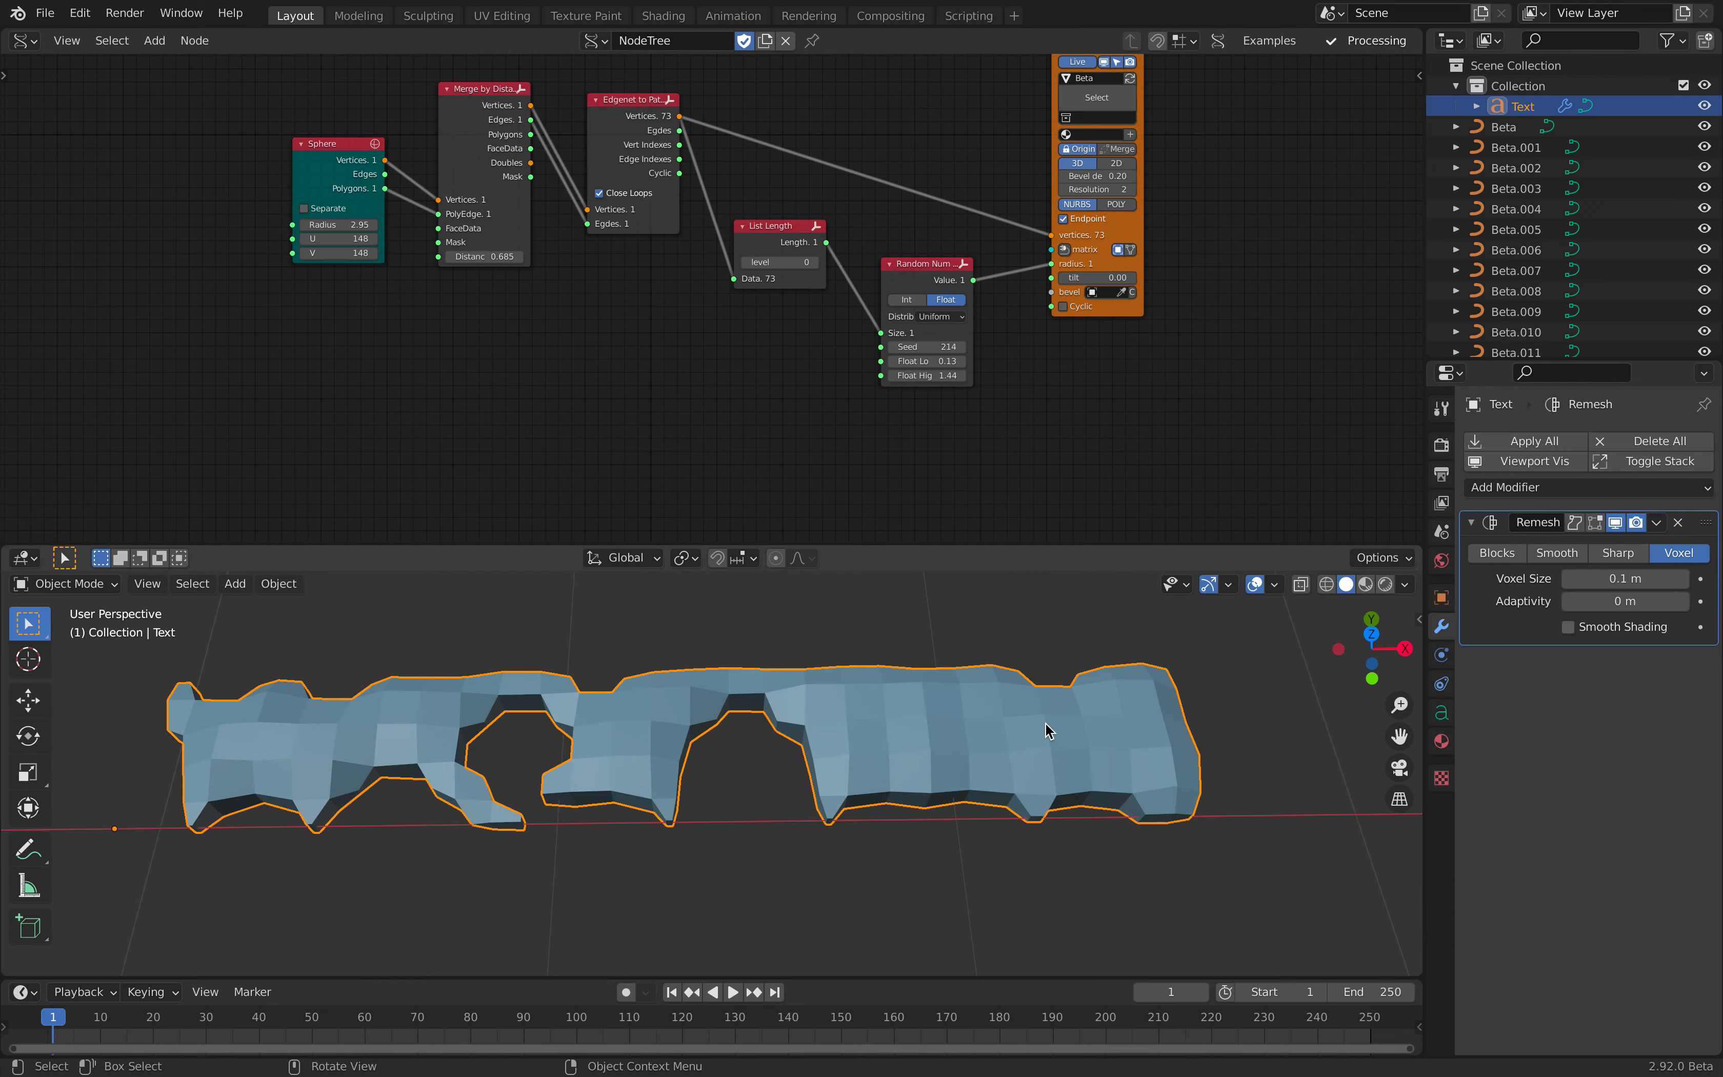
drag(1626, 579, 1578, 579)
middle_drag(1018, 720, 1021, 760)
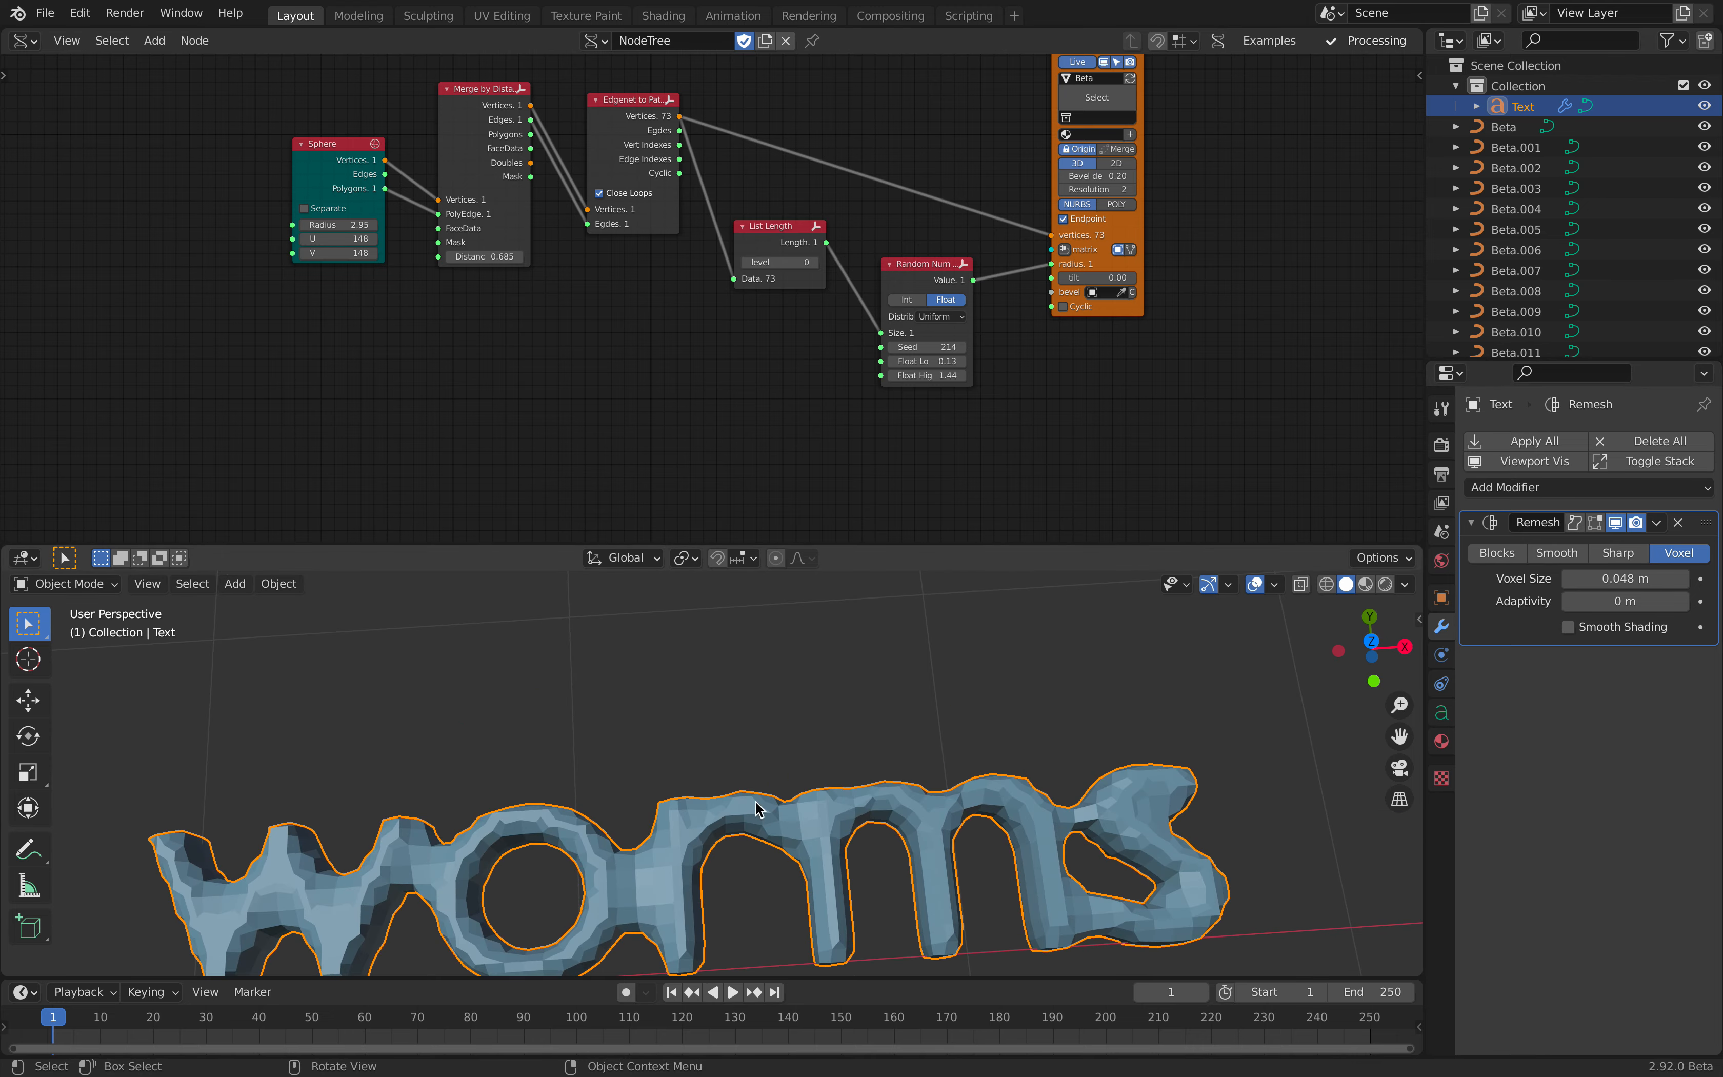
middle_drag(757, 808, 891, 698)
key(s)
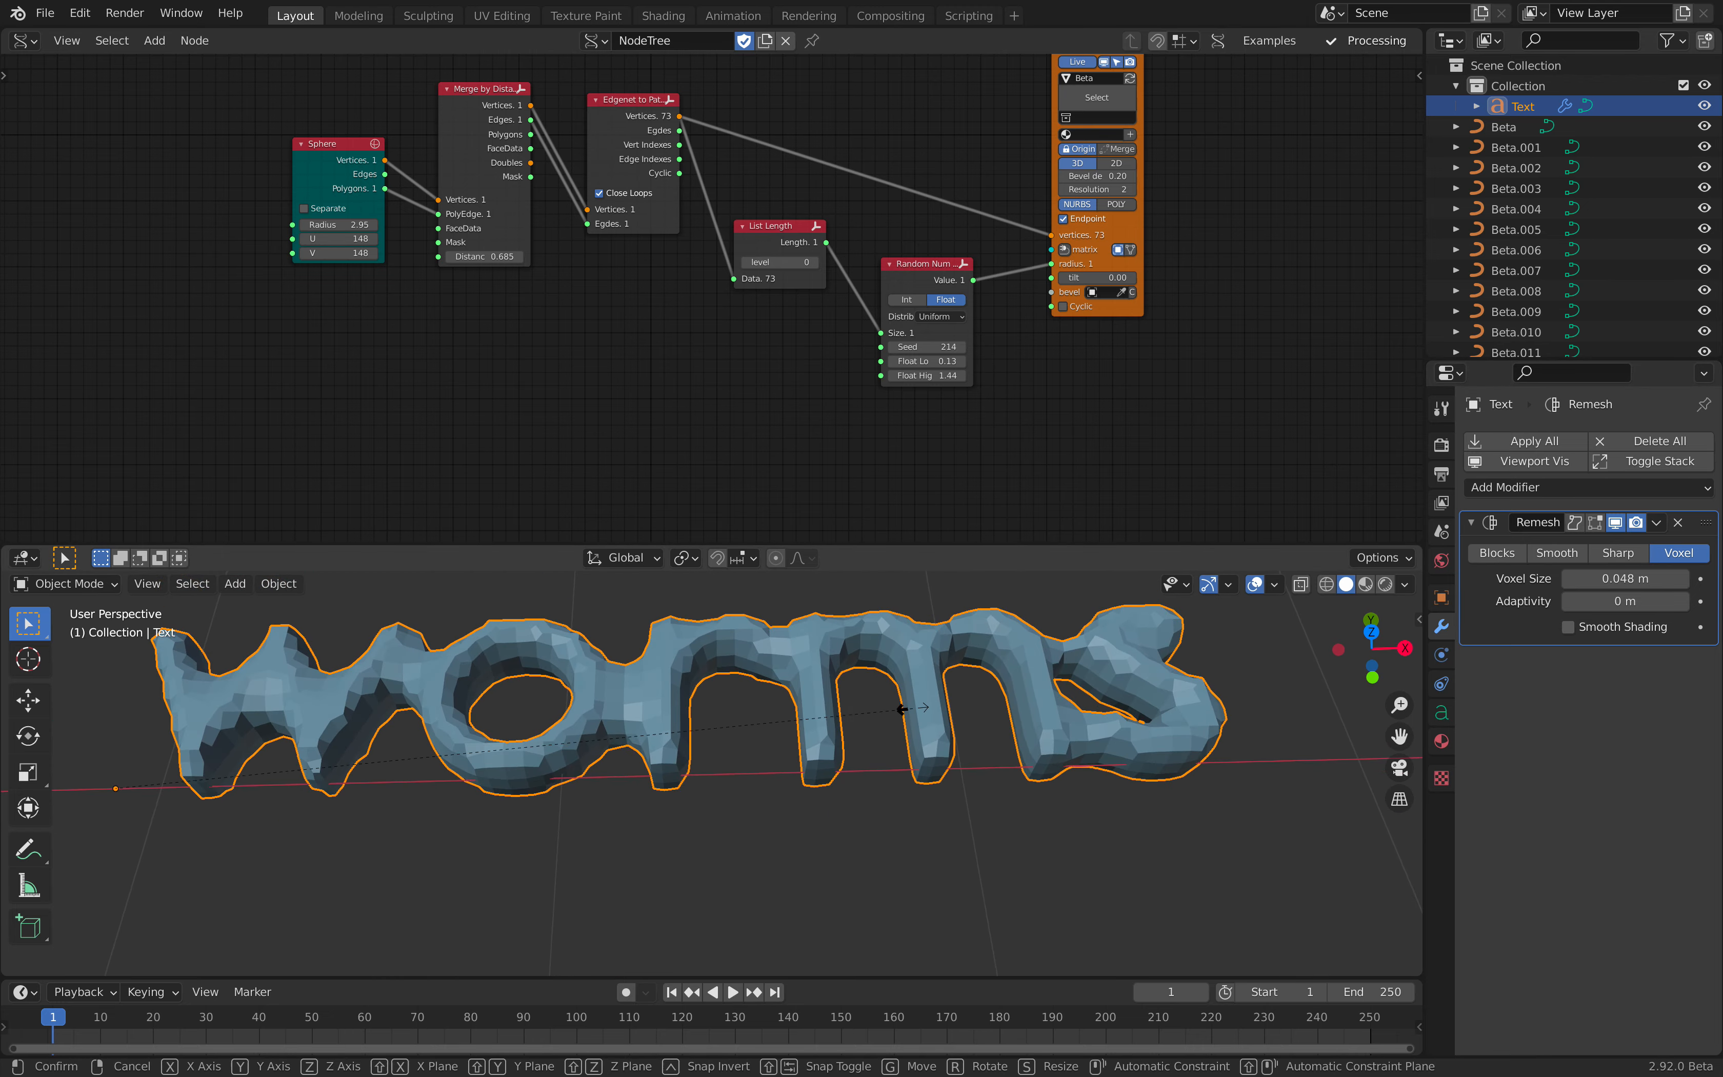
click(891, 675)
- Add a Subdivision Surface modifier to the text and save the file
click(1538, 488)
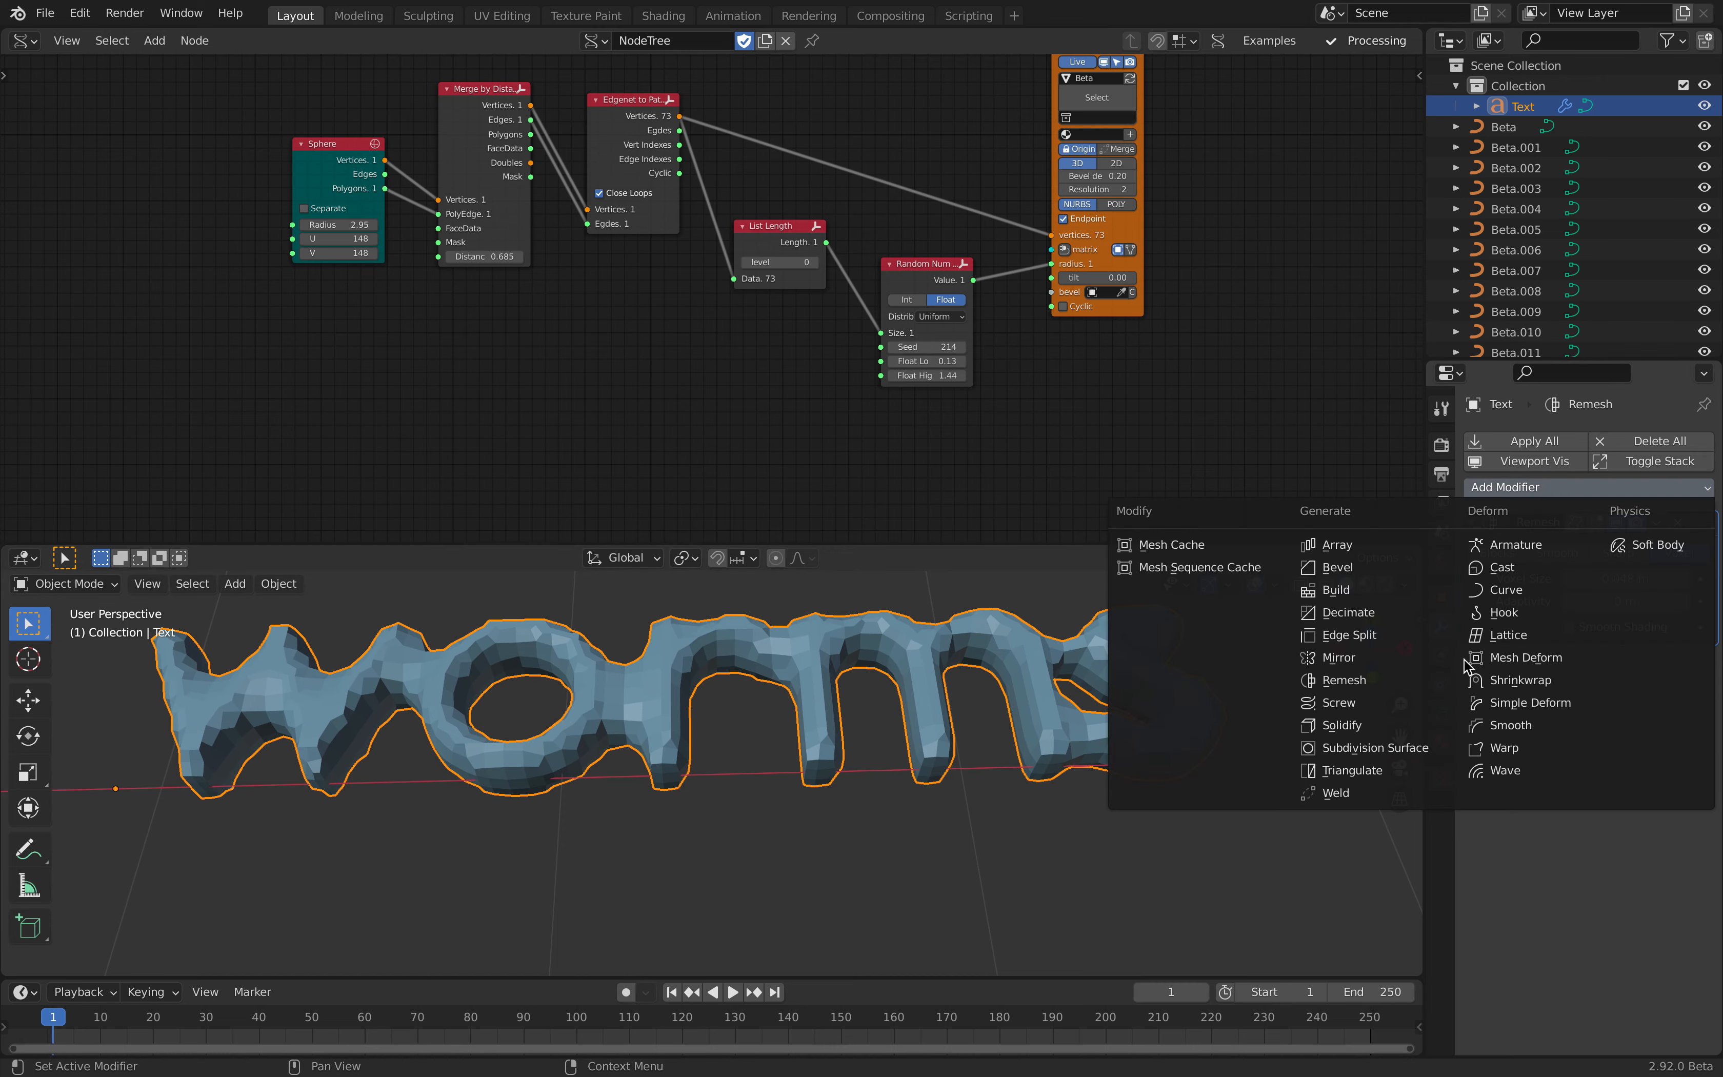
click(1431, 749)
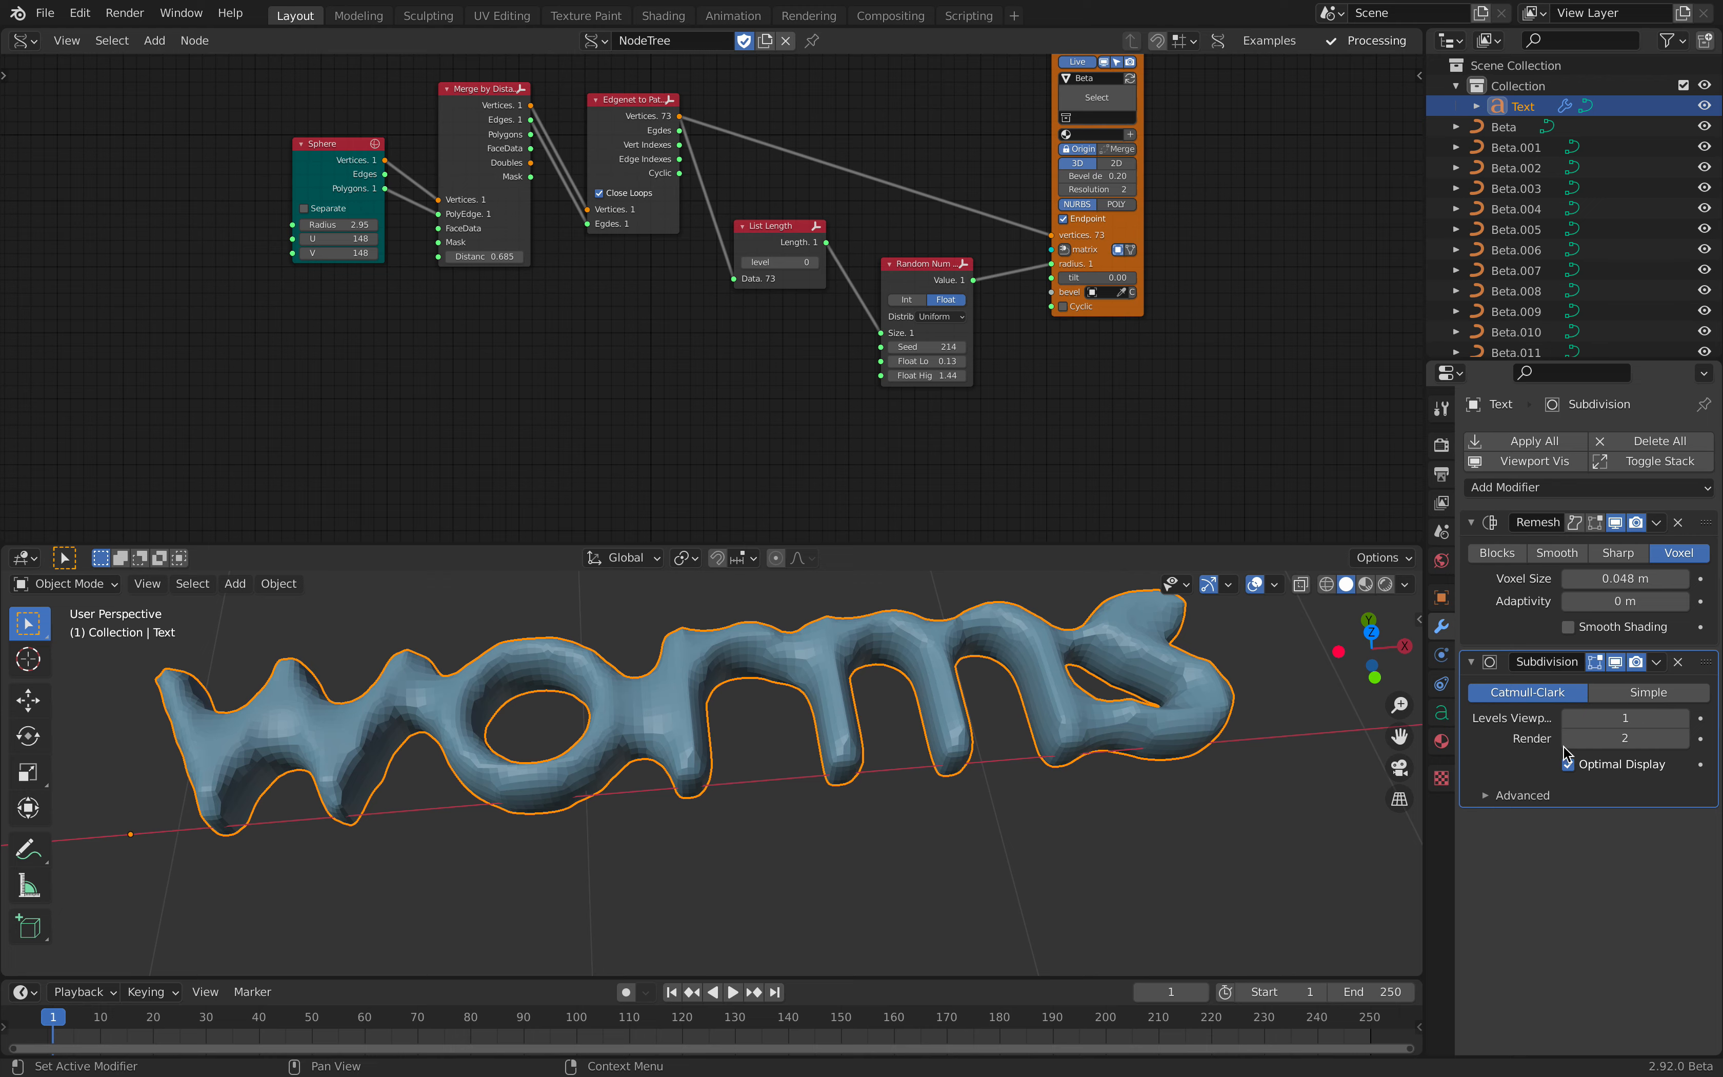
middle_drag(988, 724, 971, 719)
key(ctrl+s)
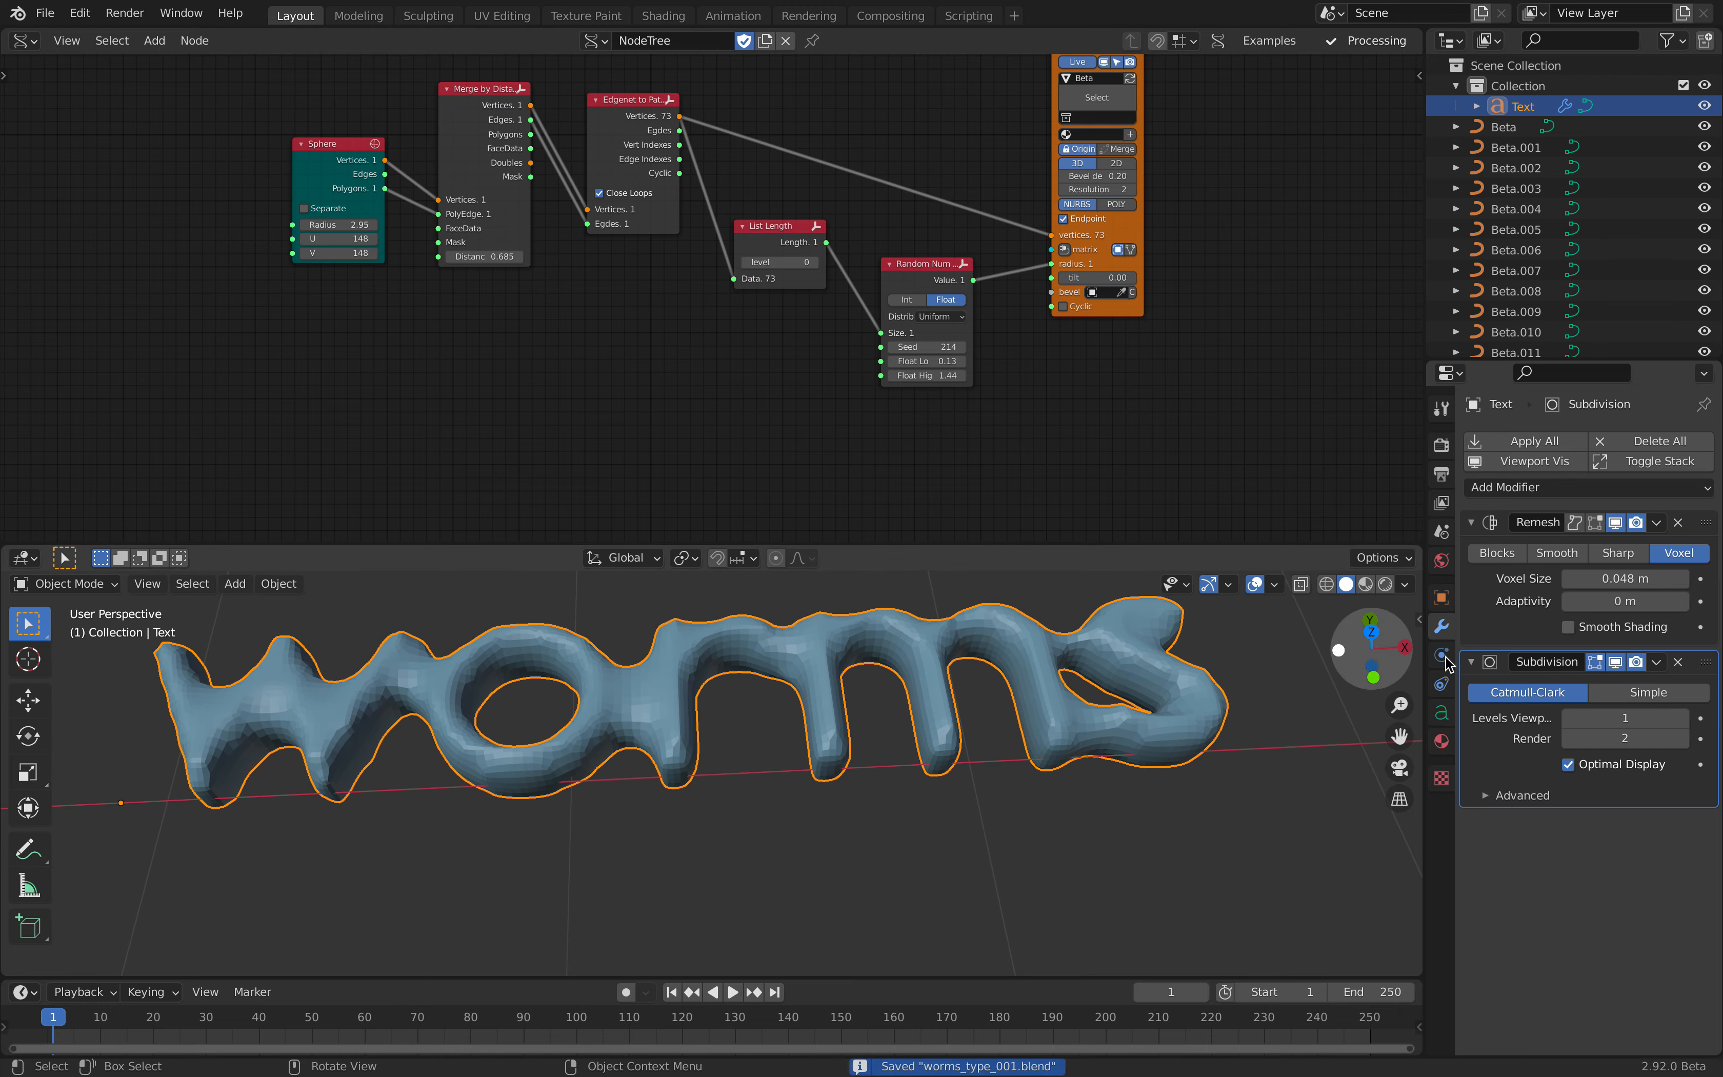
- Reduce the Remesh modifier's voxel size to 0.044 m
drag(1631, 579, 1616, 579)
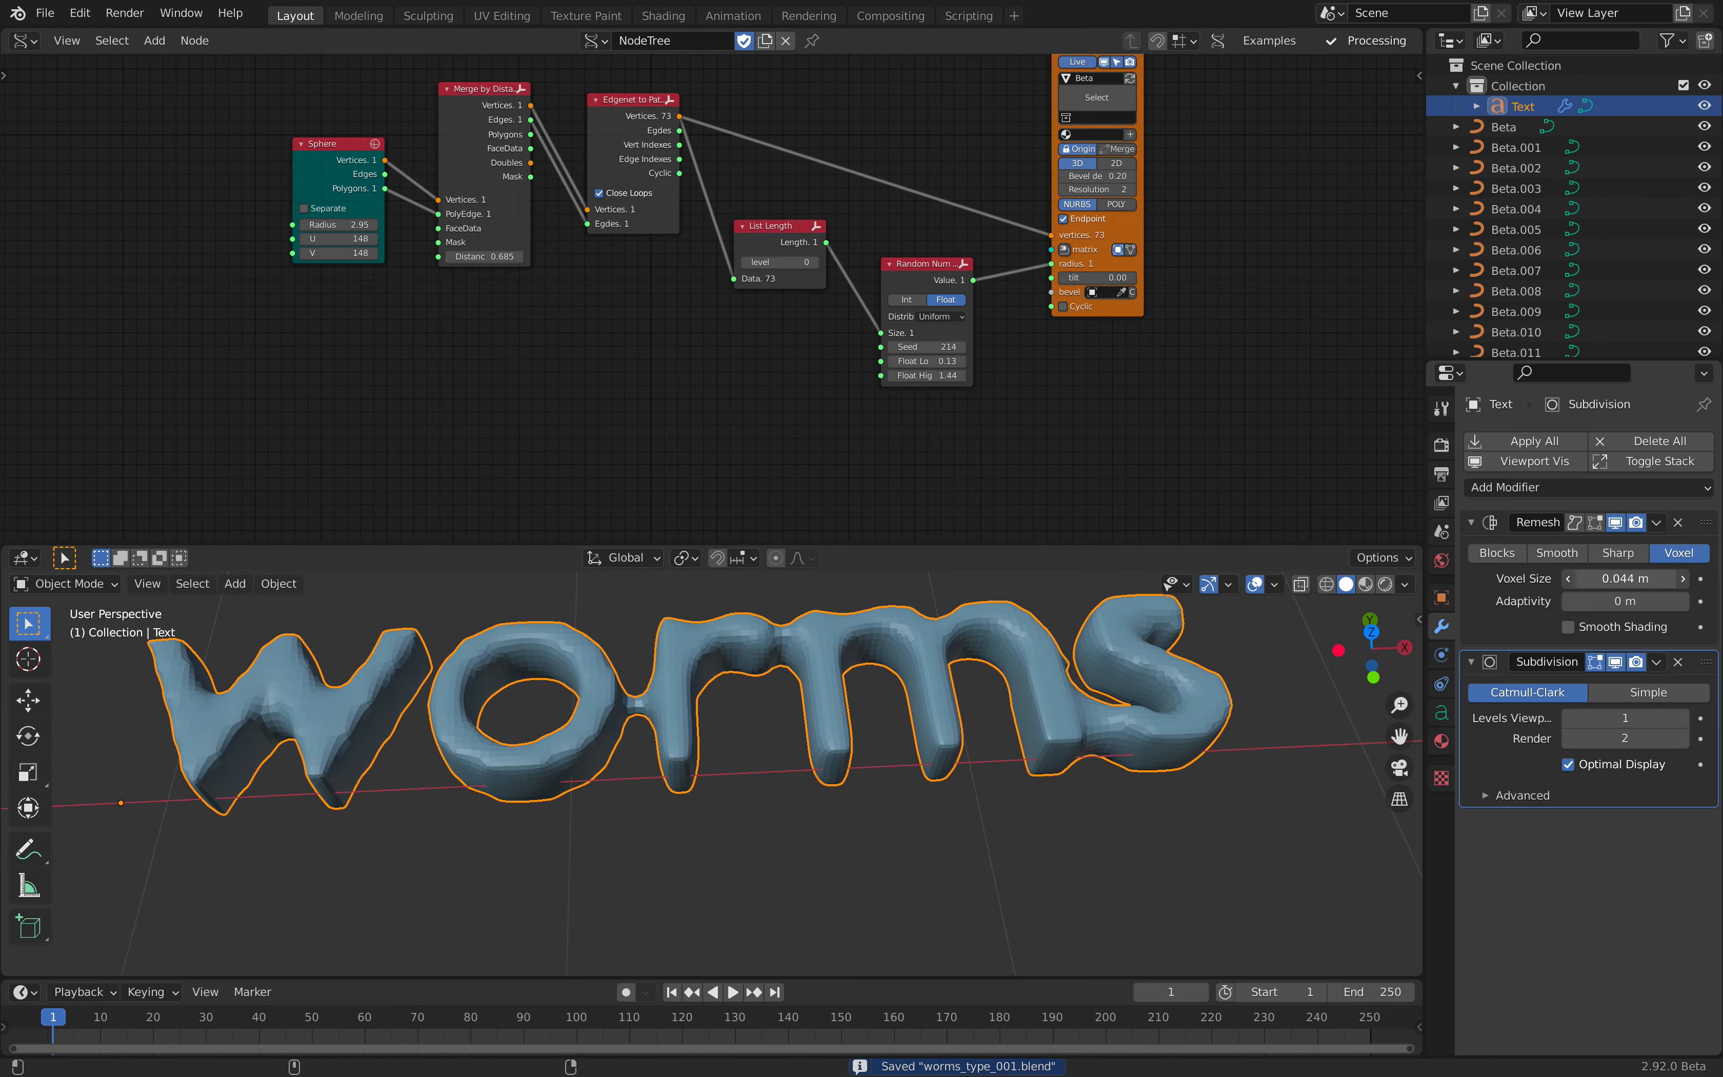
scroll(1010, 762, down, 2)
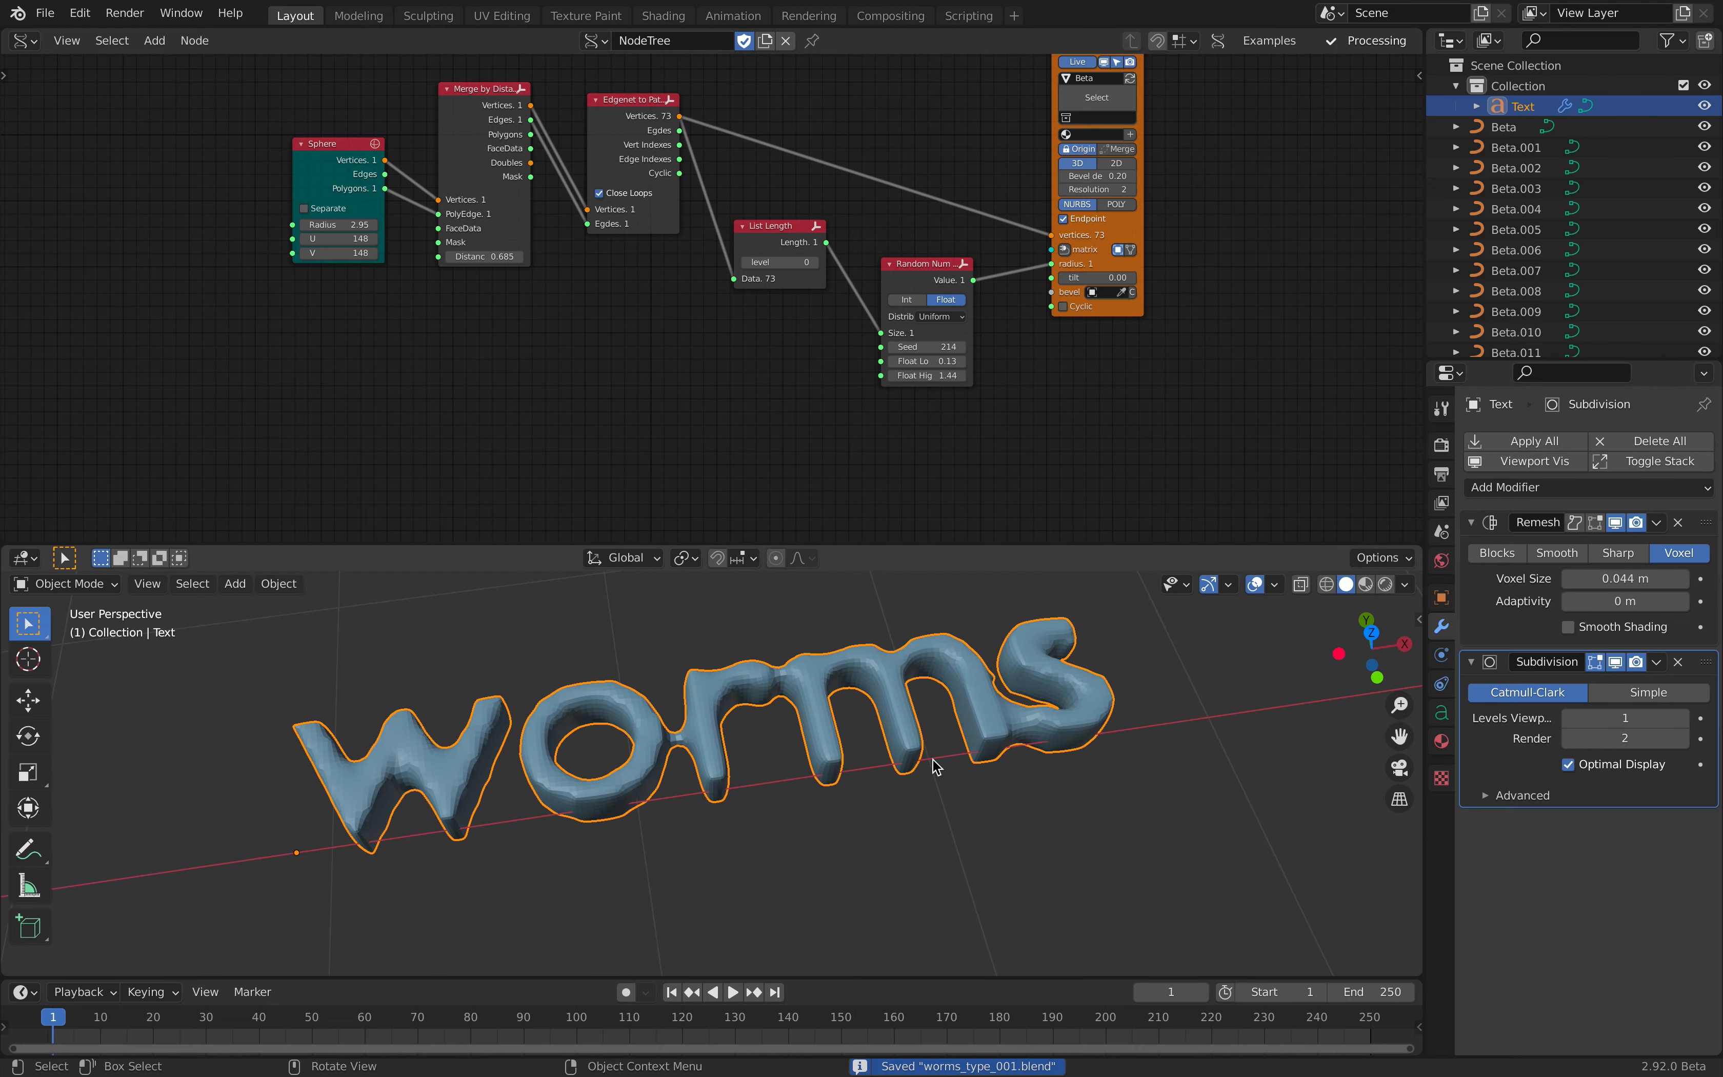
- Add an Objects in node to the node tree, below the Sphere node
middle_drag(700, 401, 590, 313)
key(shift+a)
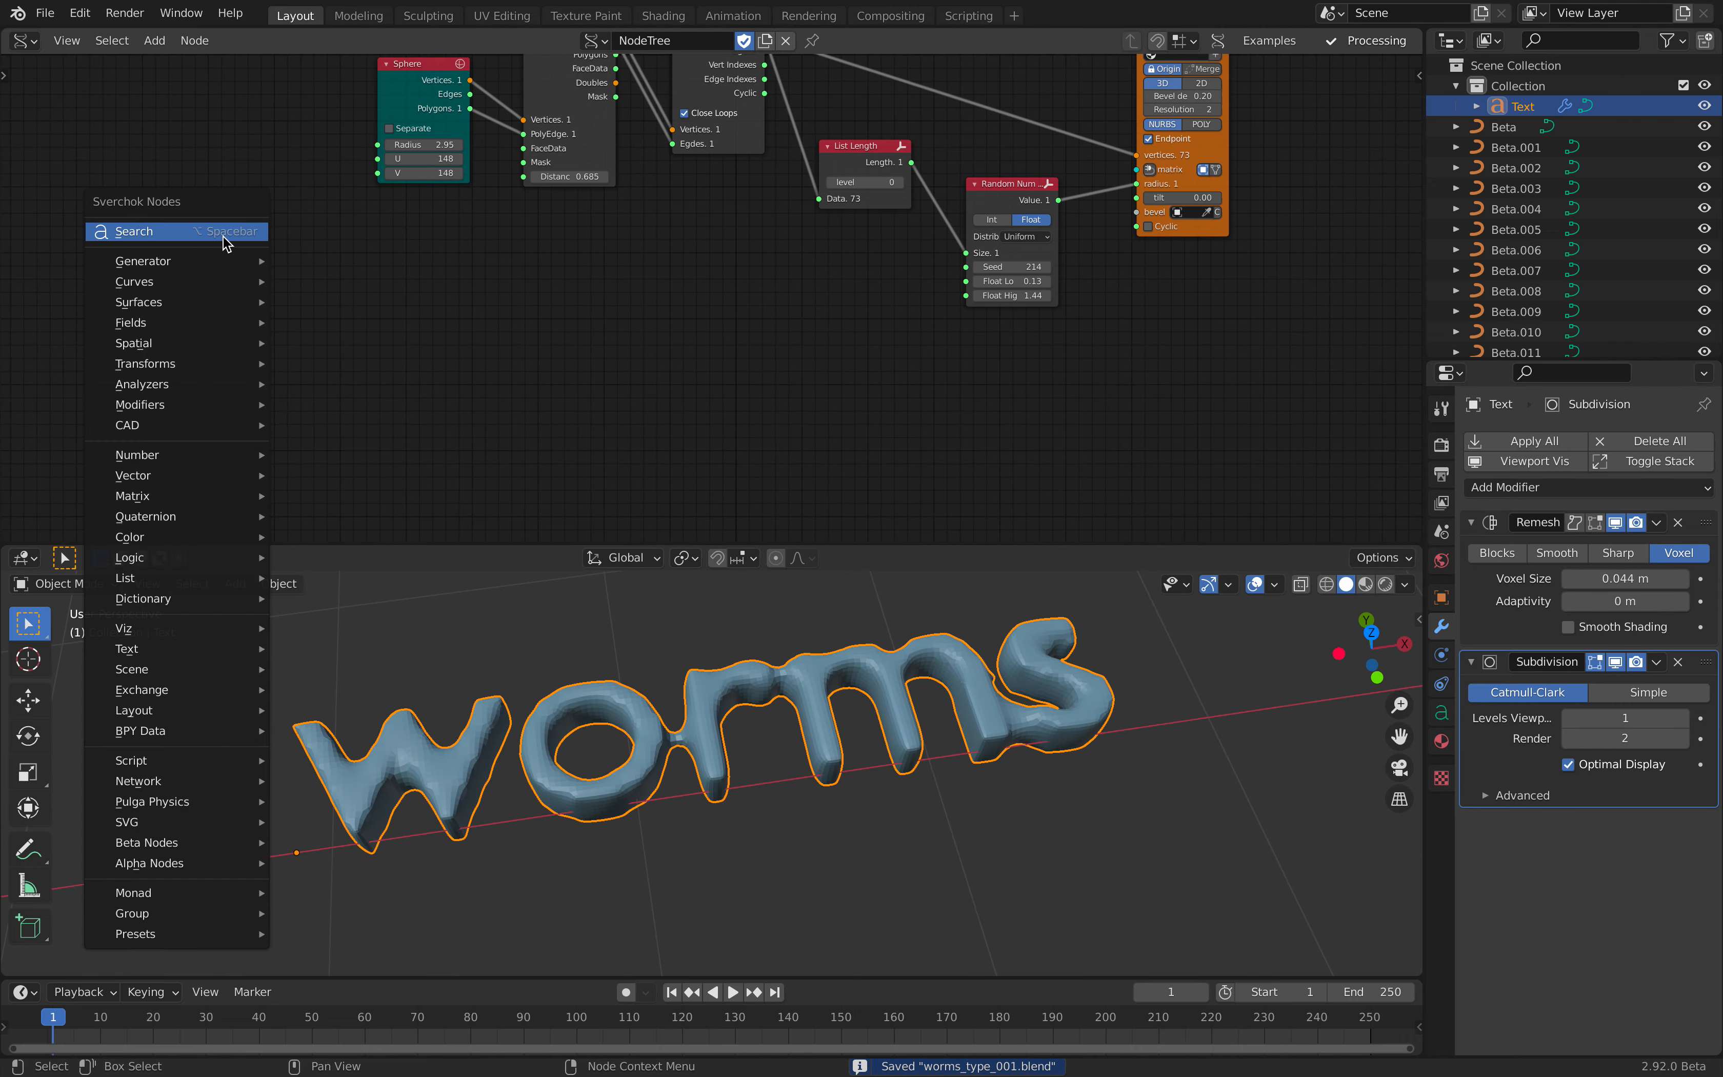
click(224, 237)
text(objects in)
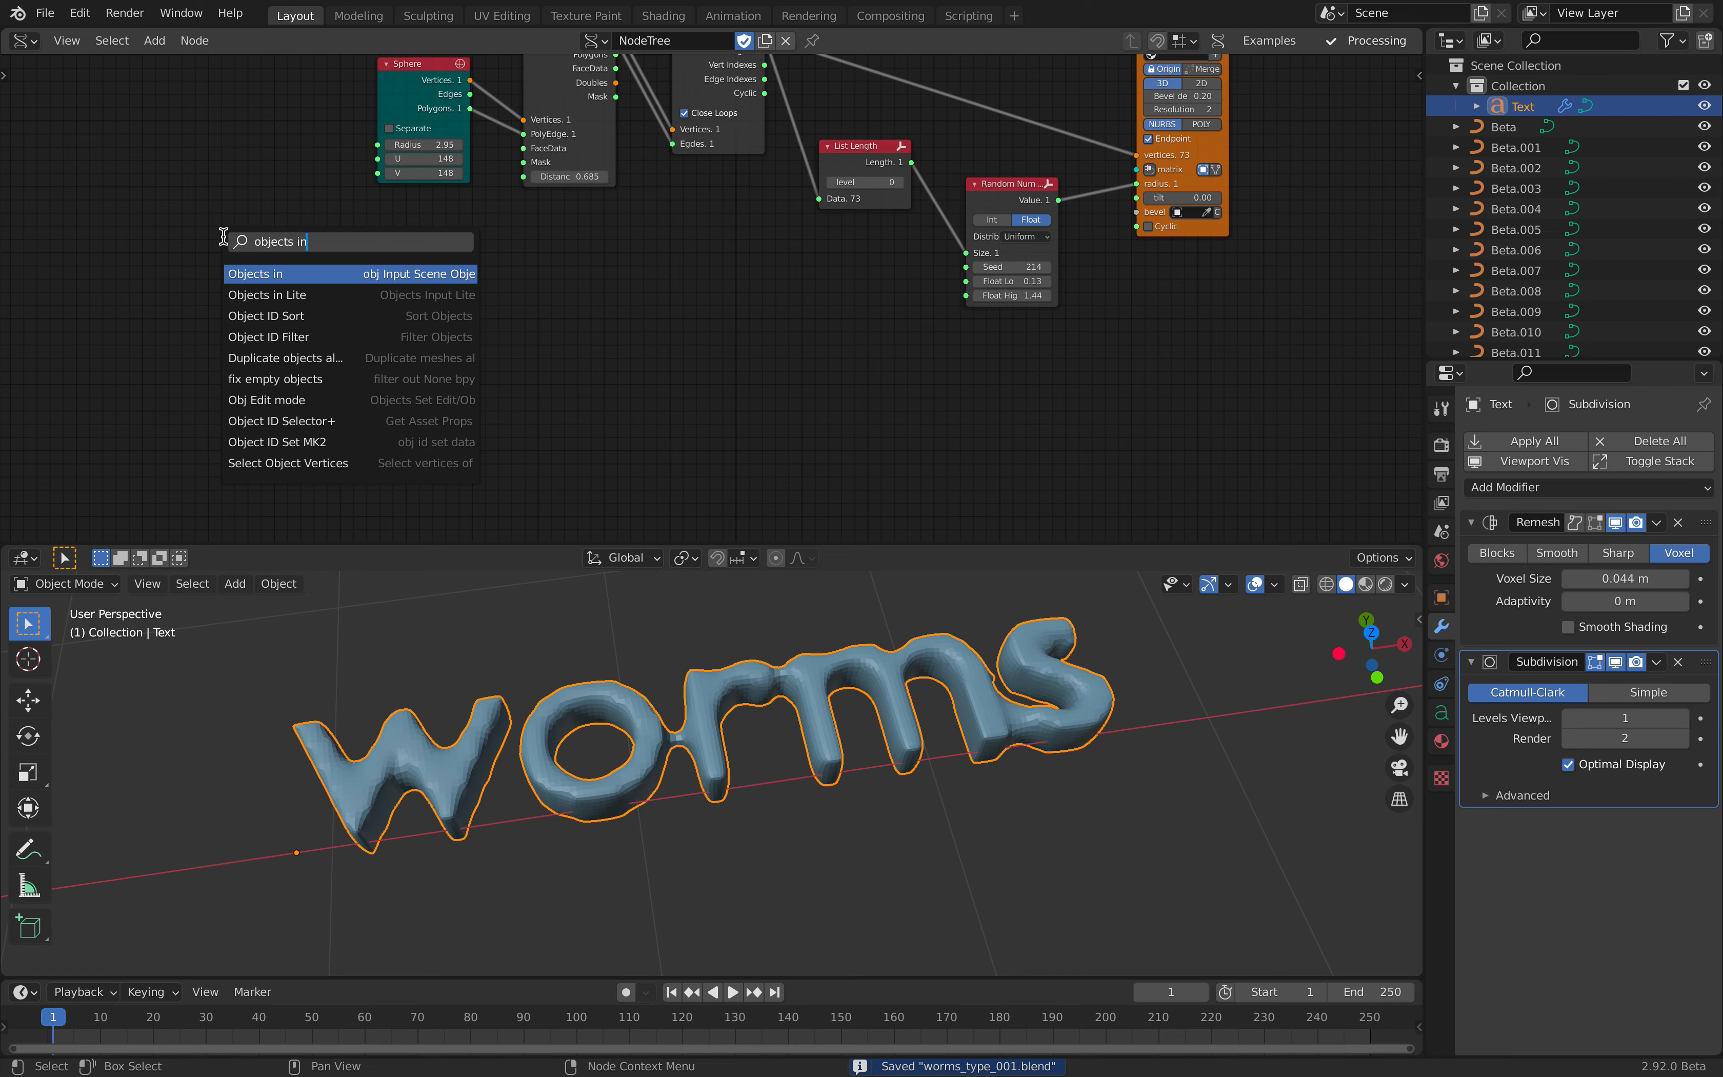
key(Return)
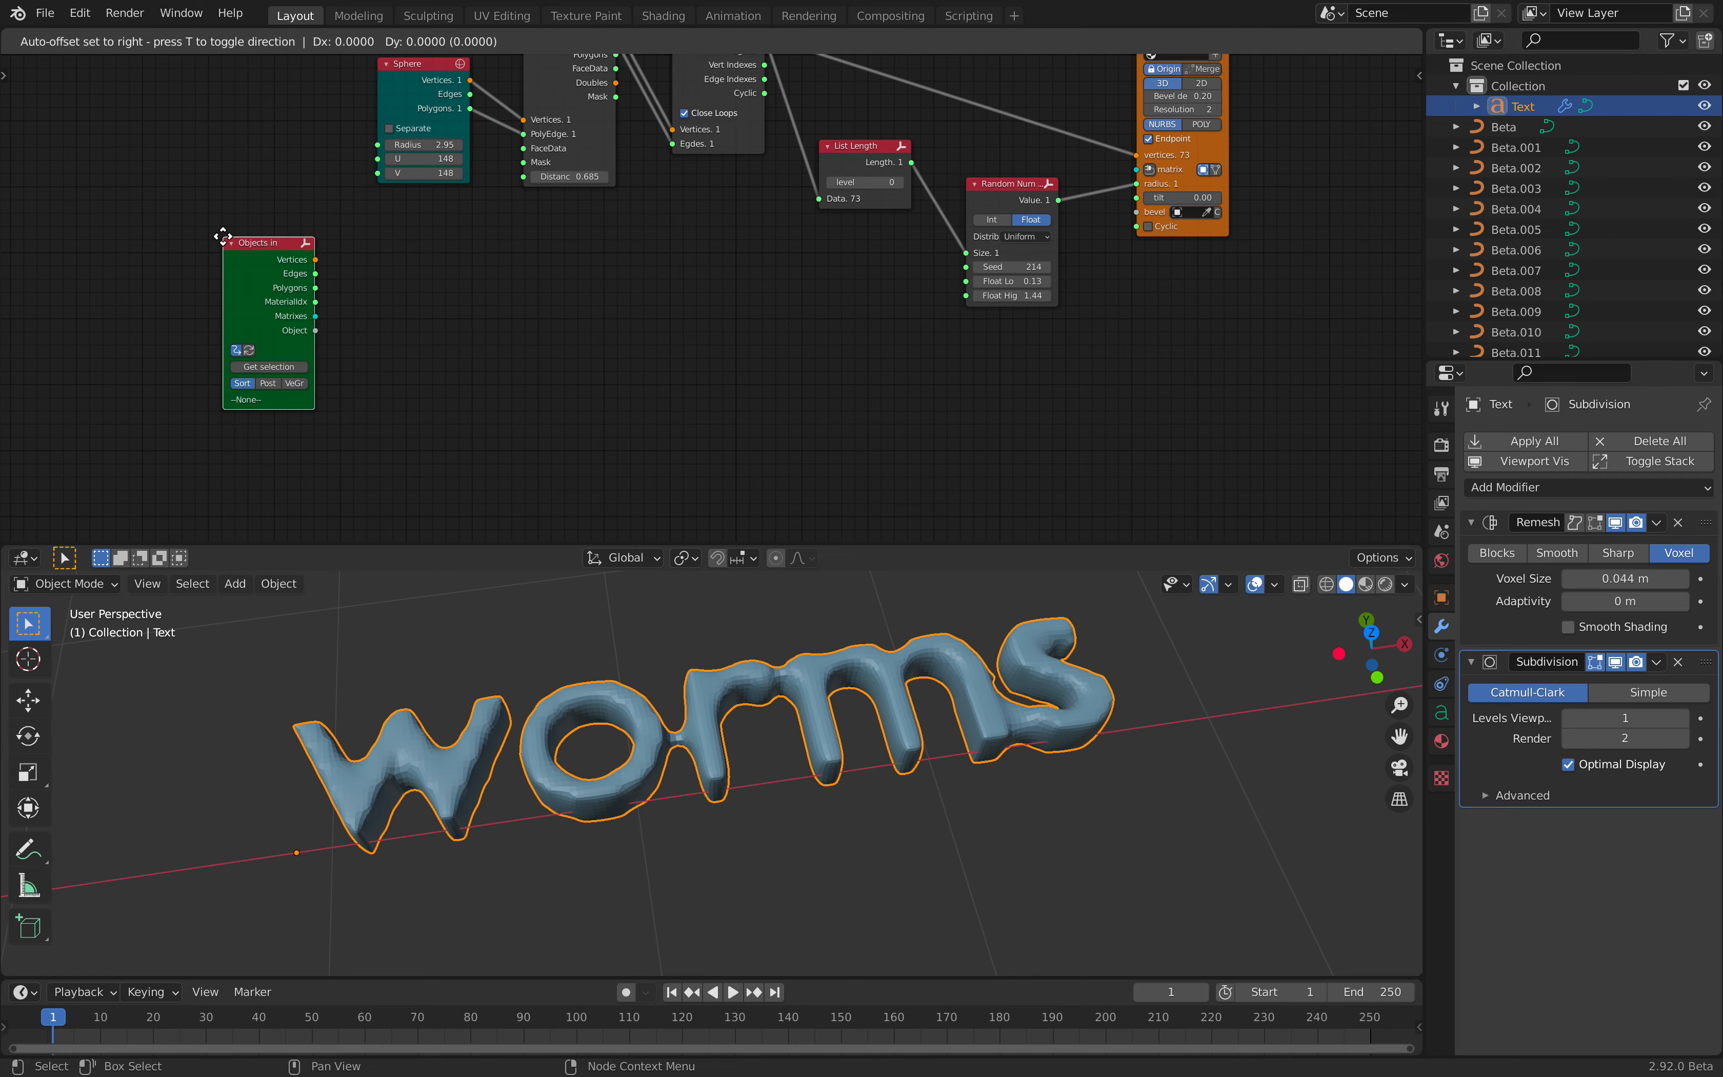
click(275, 293)
middle_drag(277, 296, 452, 206)
scroll(454, 295, up, 5)
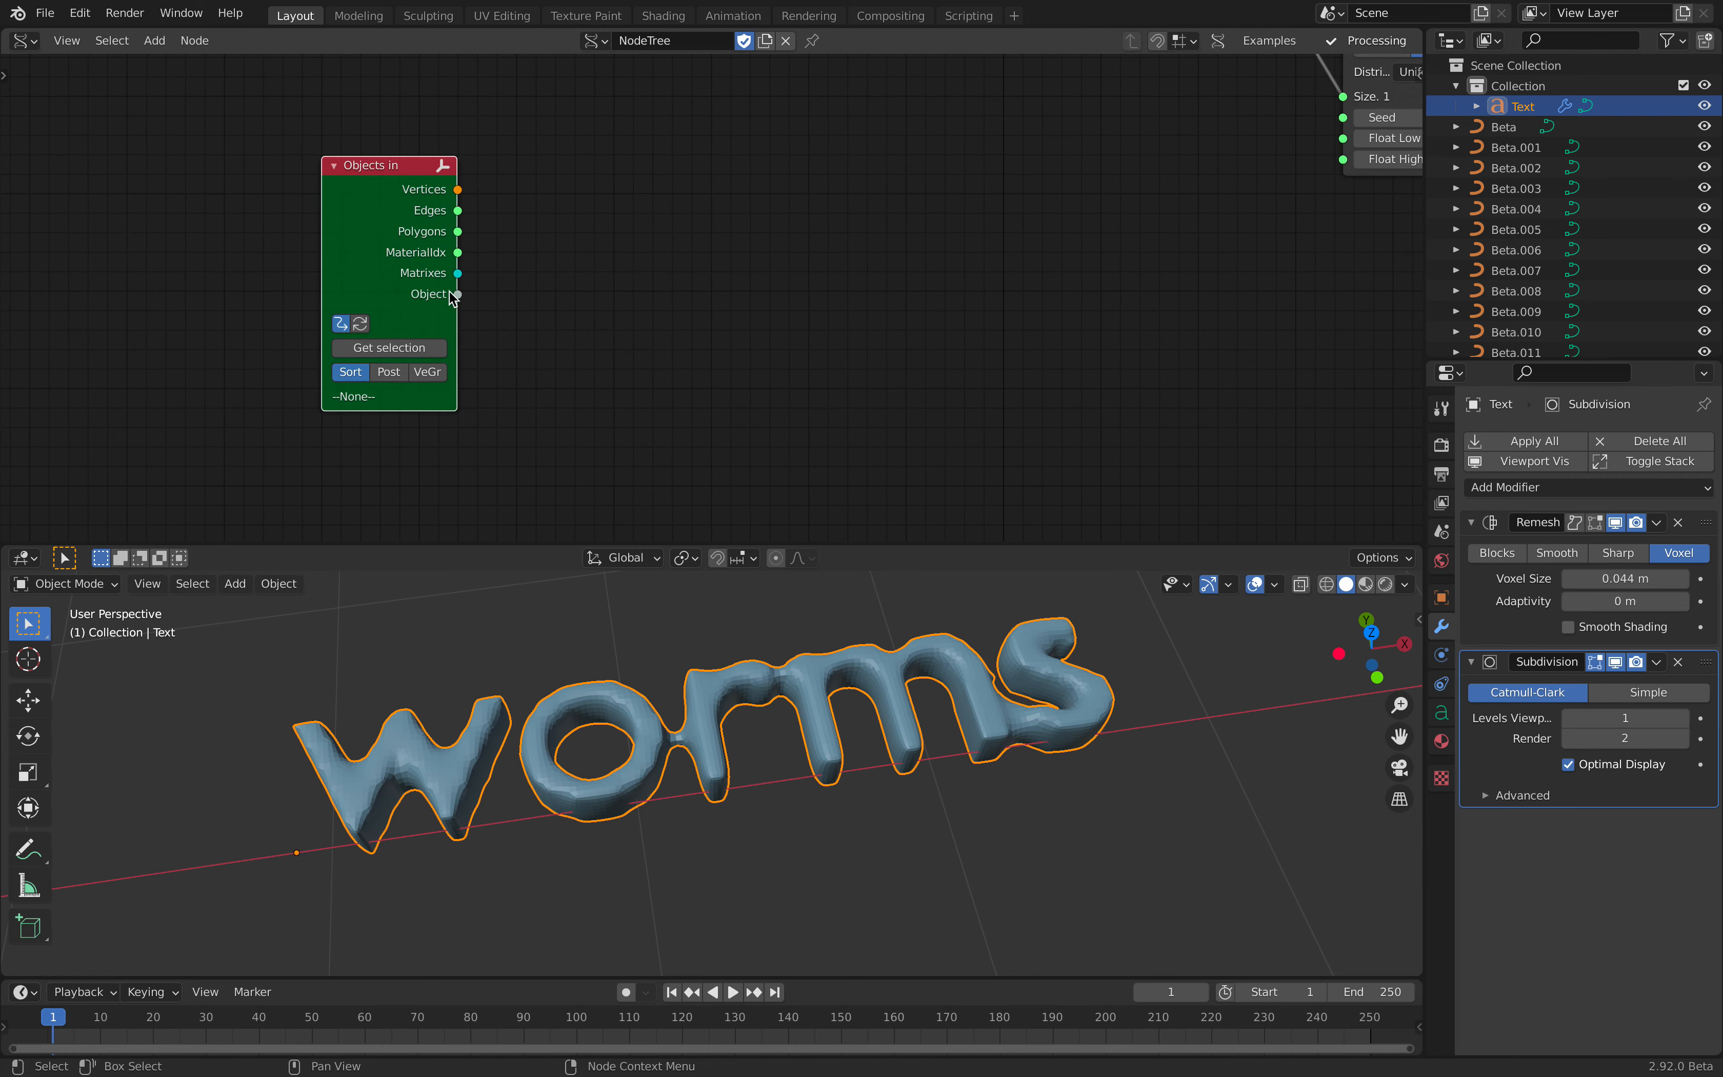
- Load the selected Text object into the Objects in node with the Post option enabled
click(419, 350)
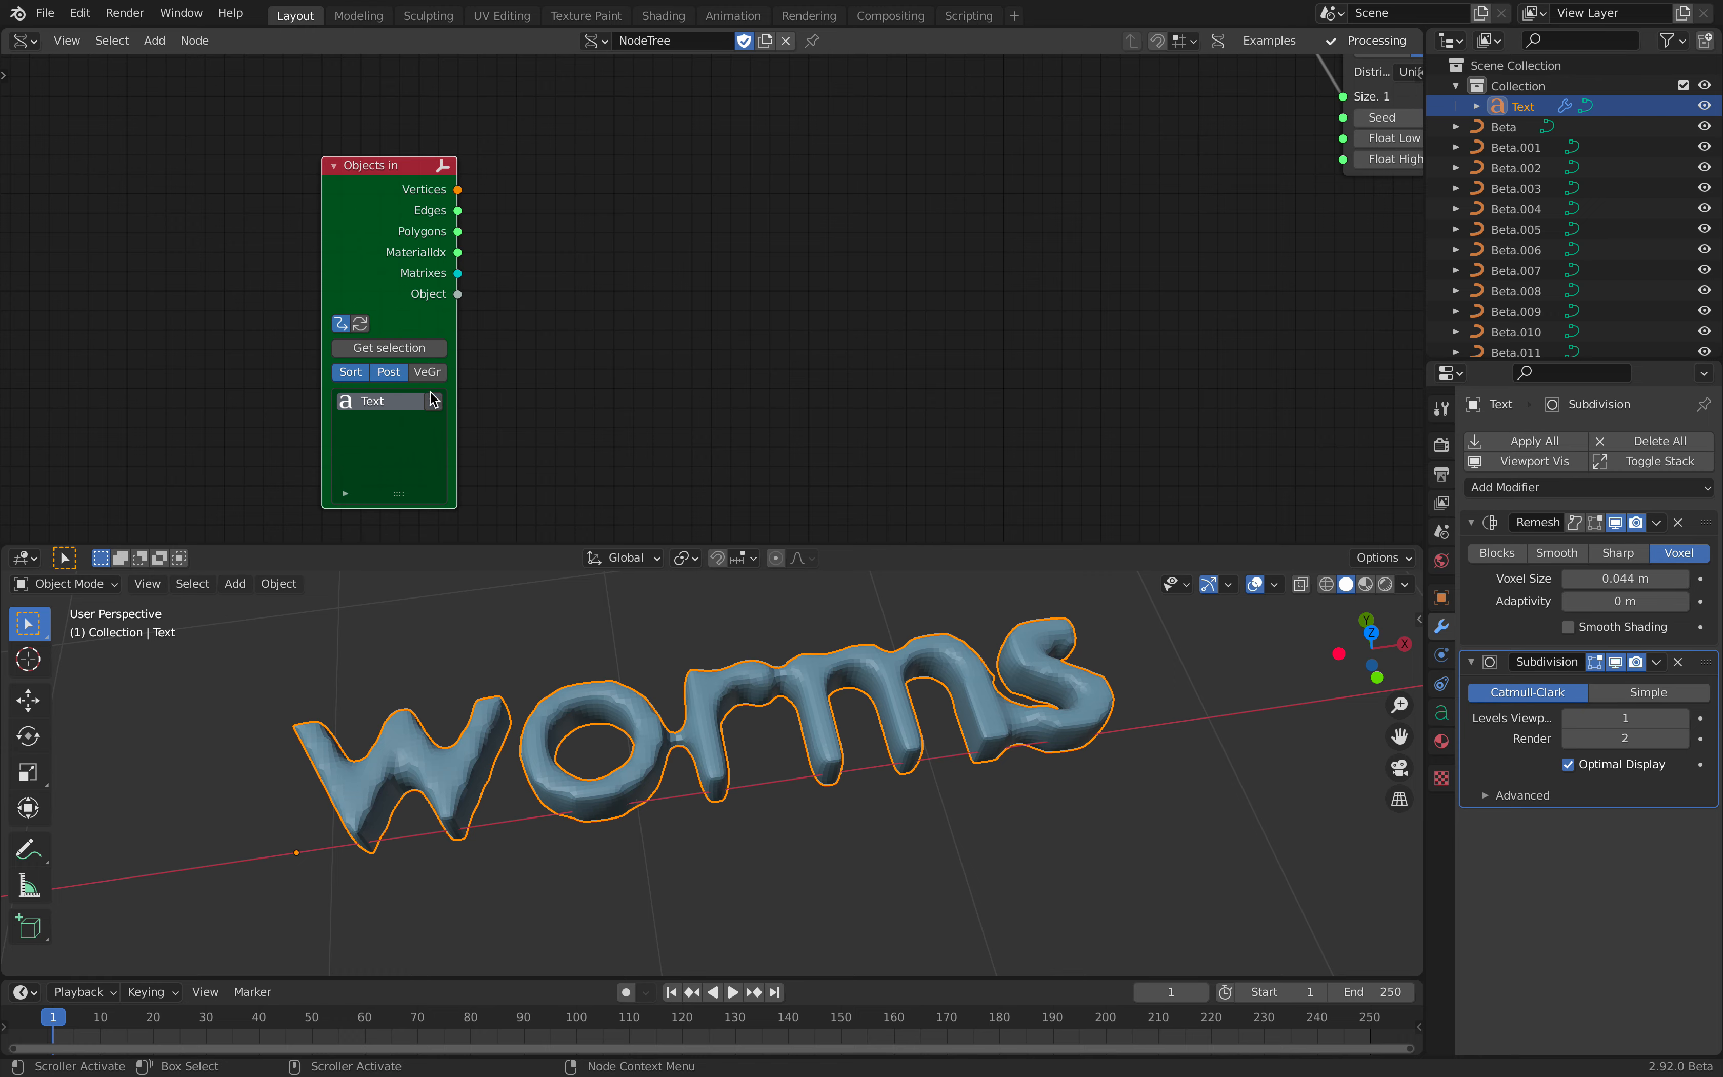
drag(546, 332, 542, 335)
middle_drag(542, 335, 485, 365)
key(shift+a)
click(585, 295)
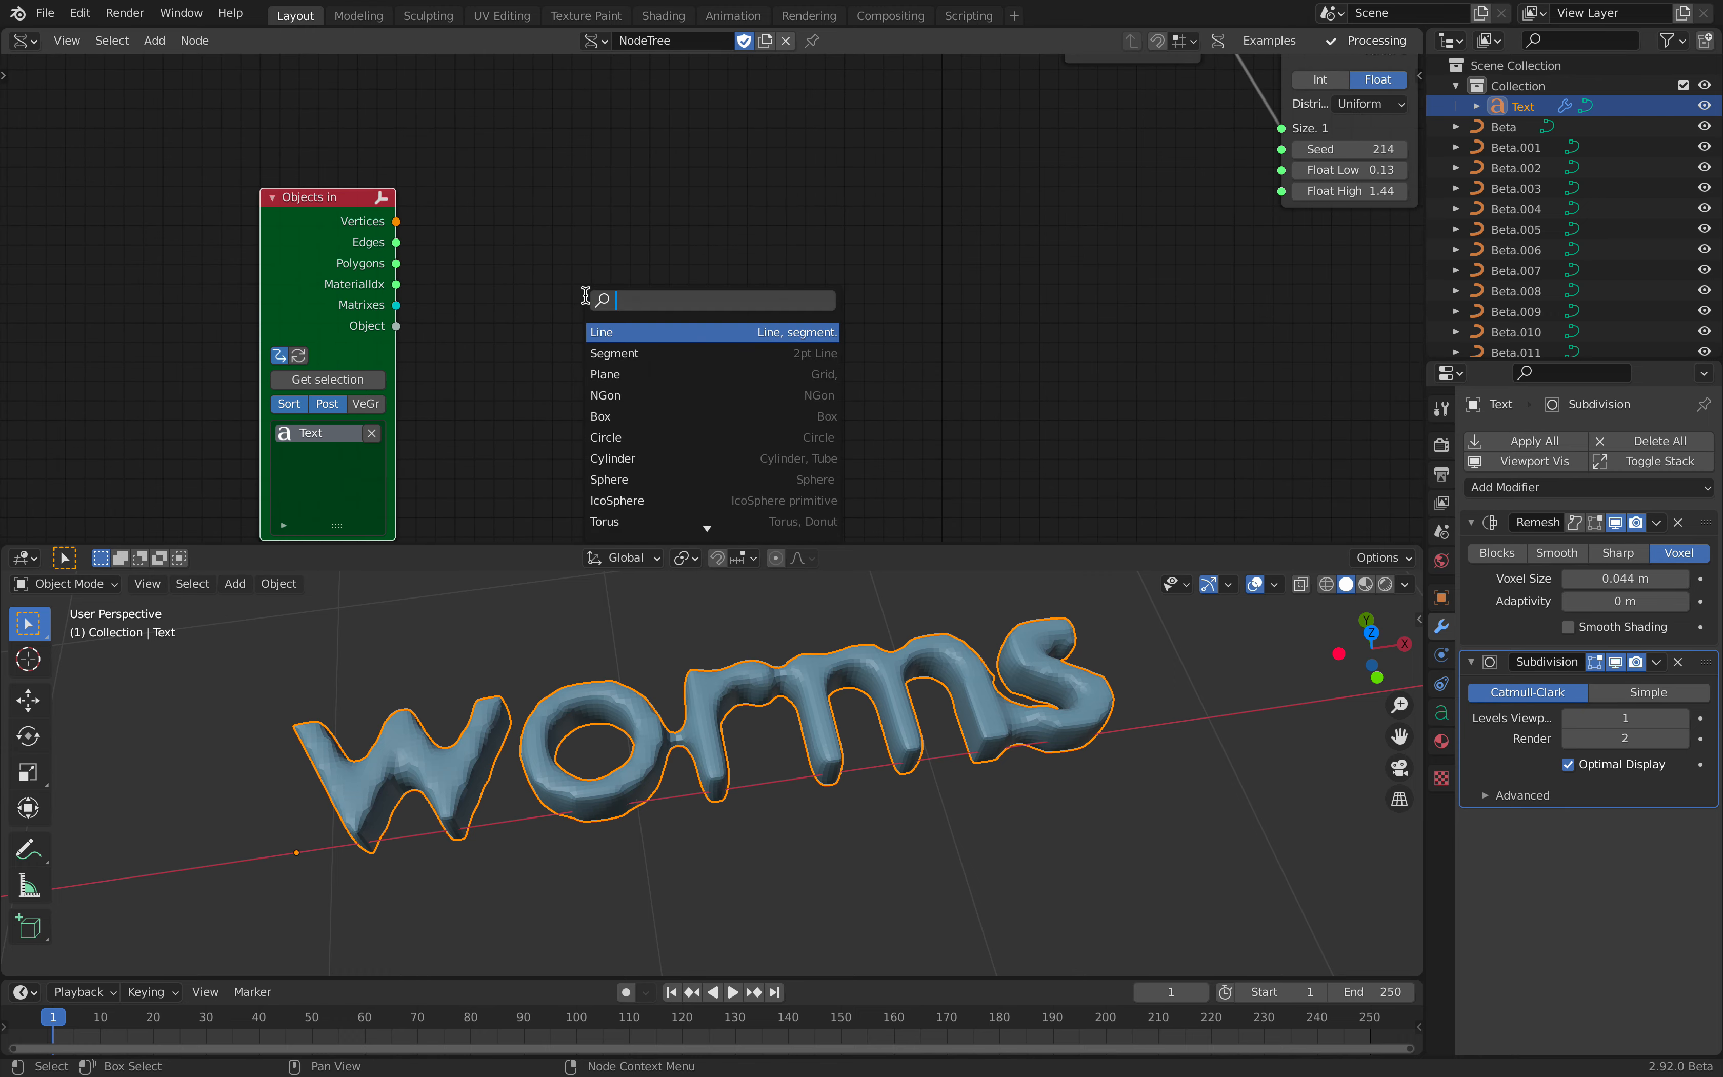
key(Escape)
- Place the Objects in node below the Sphere and feed its Vertices and Polygons into Merge by Distance in place of the Sphere's
scroll(505, 231, down, 4)
middle_drag(477, 218, 449, 325)
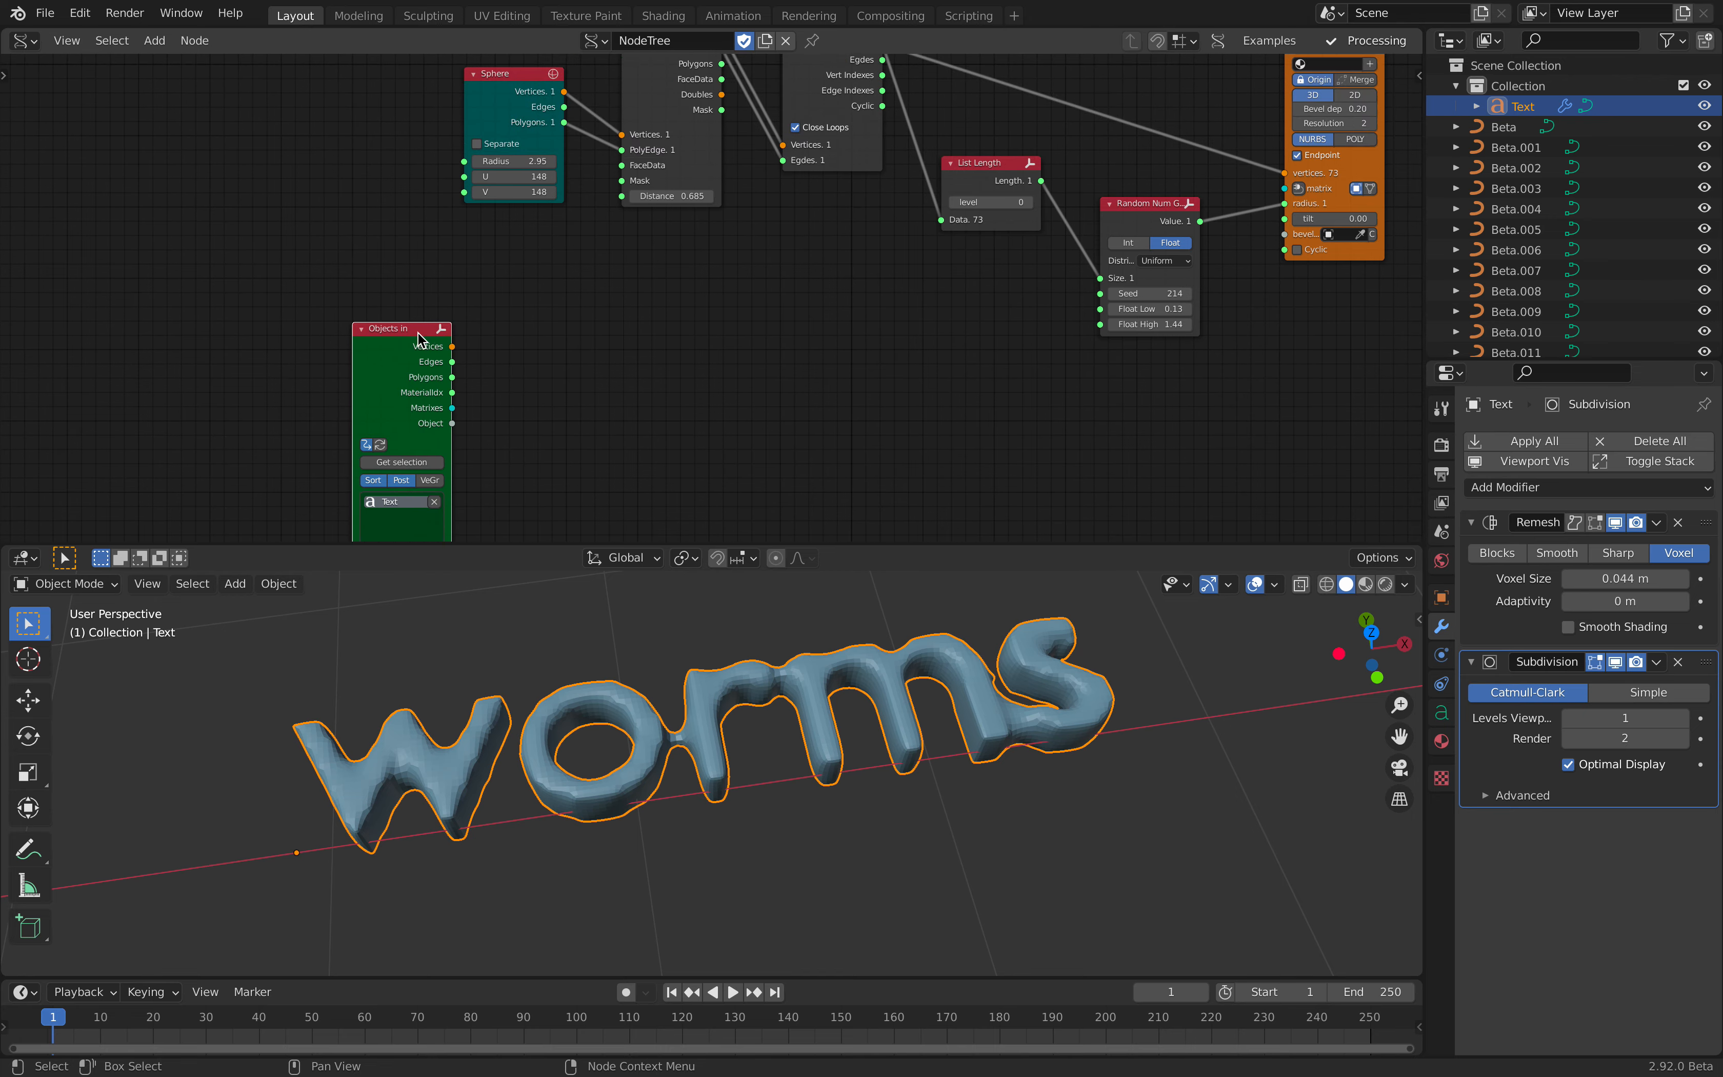
drag(420, 335, 475, 278)
middle_drag(459, 294, 407, 381)
drag(474, 168, 366, 157)
drag(568, 145, 573, 145)
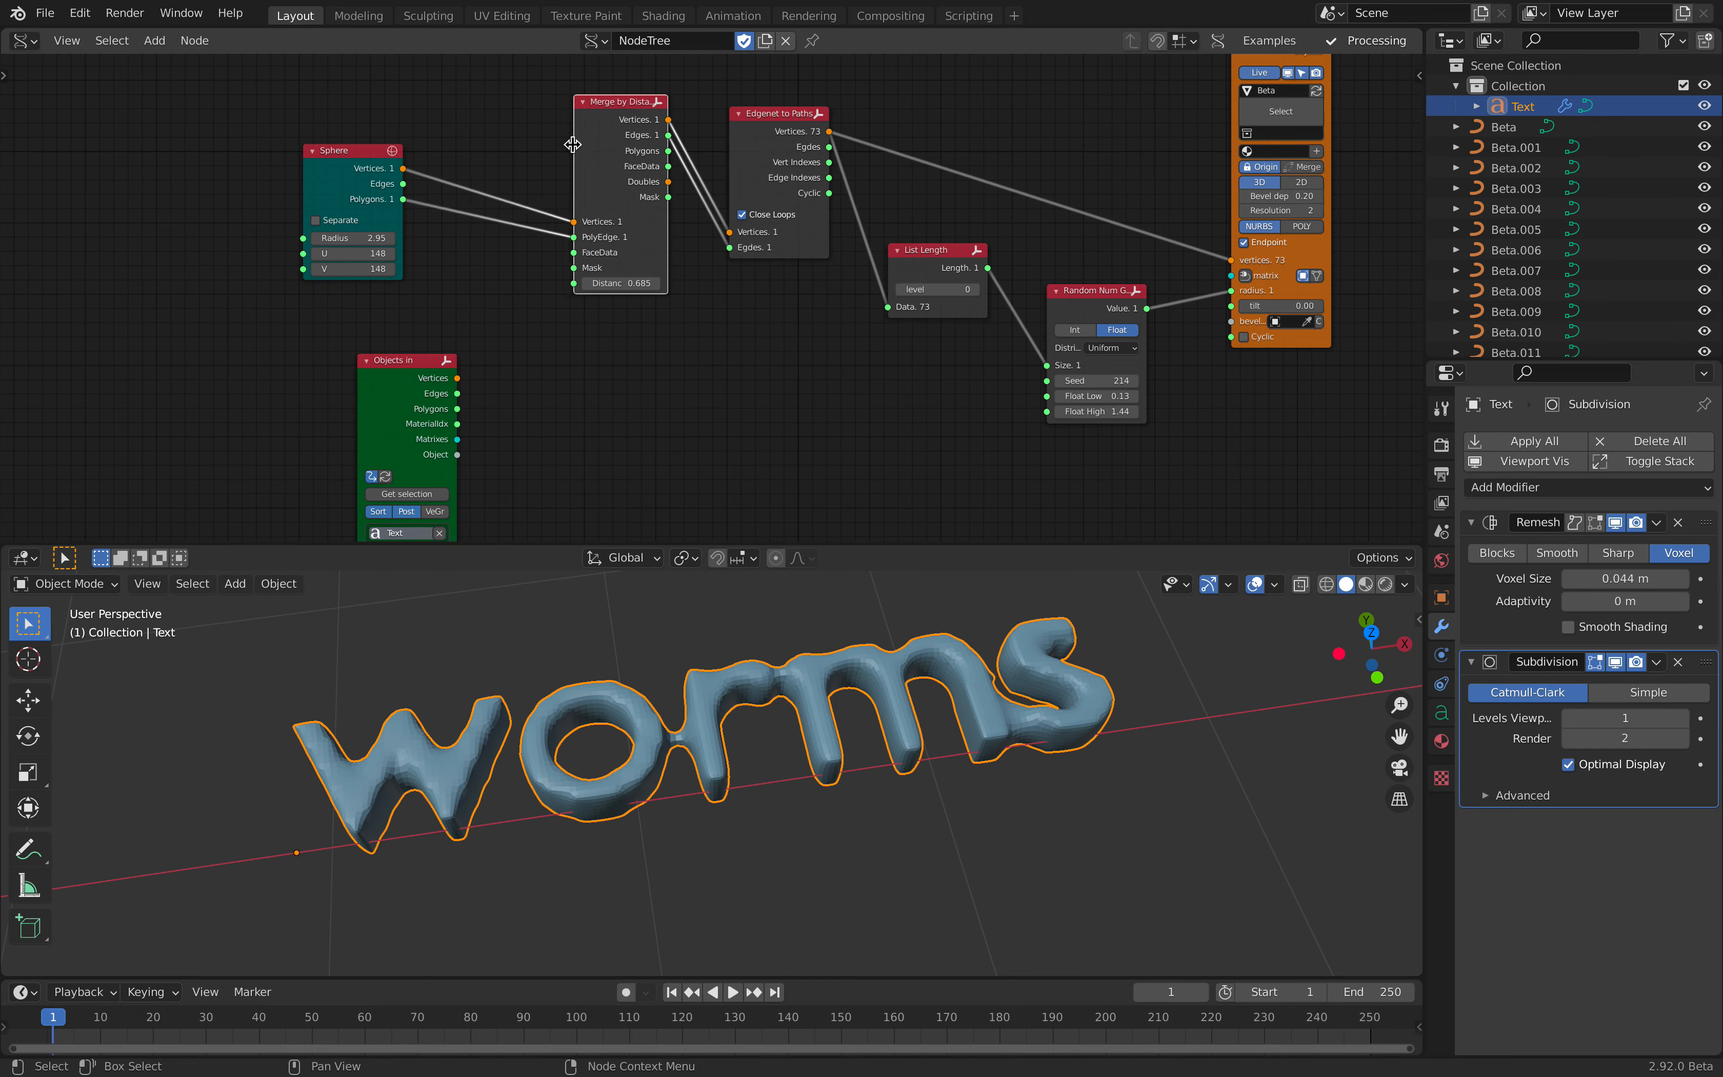
drag(428, 358, 422, 267)
scroll(563, 234, up, 1)
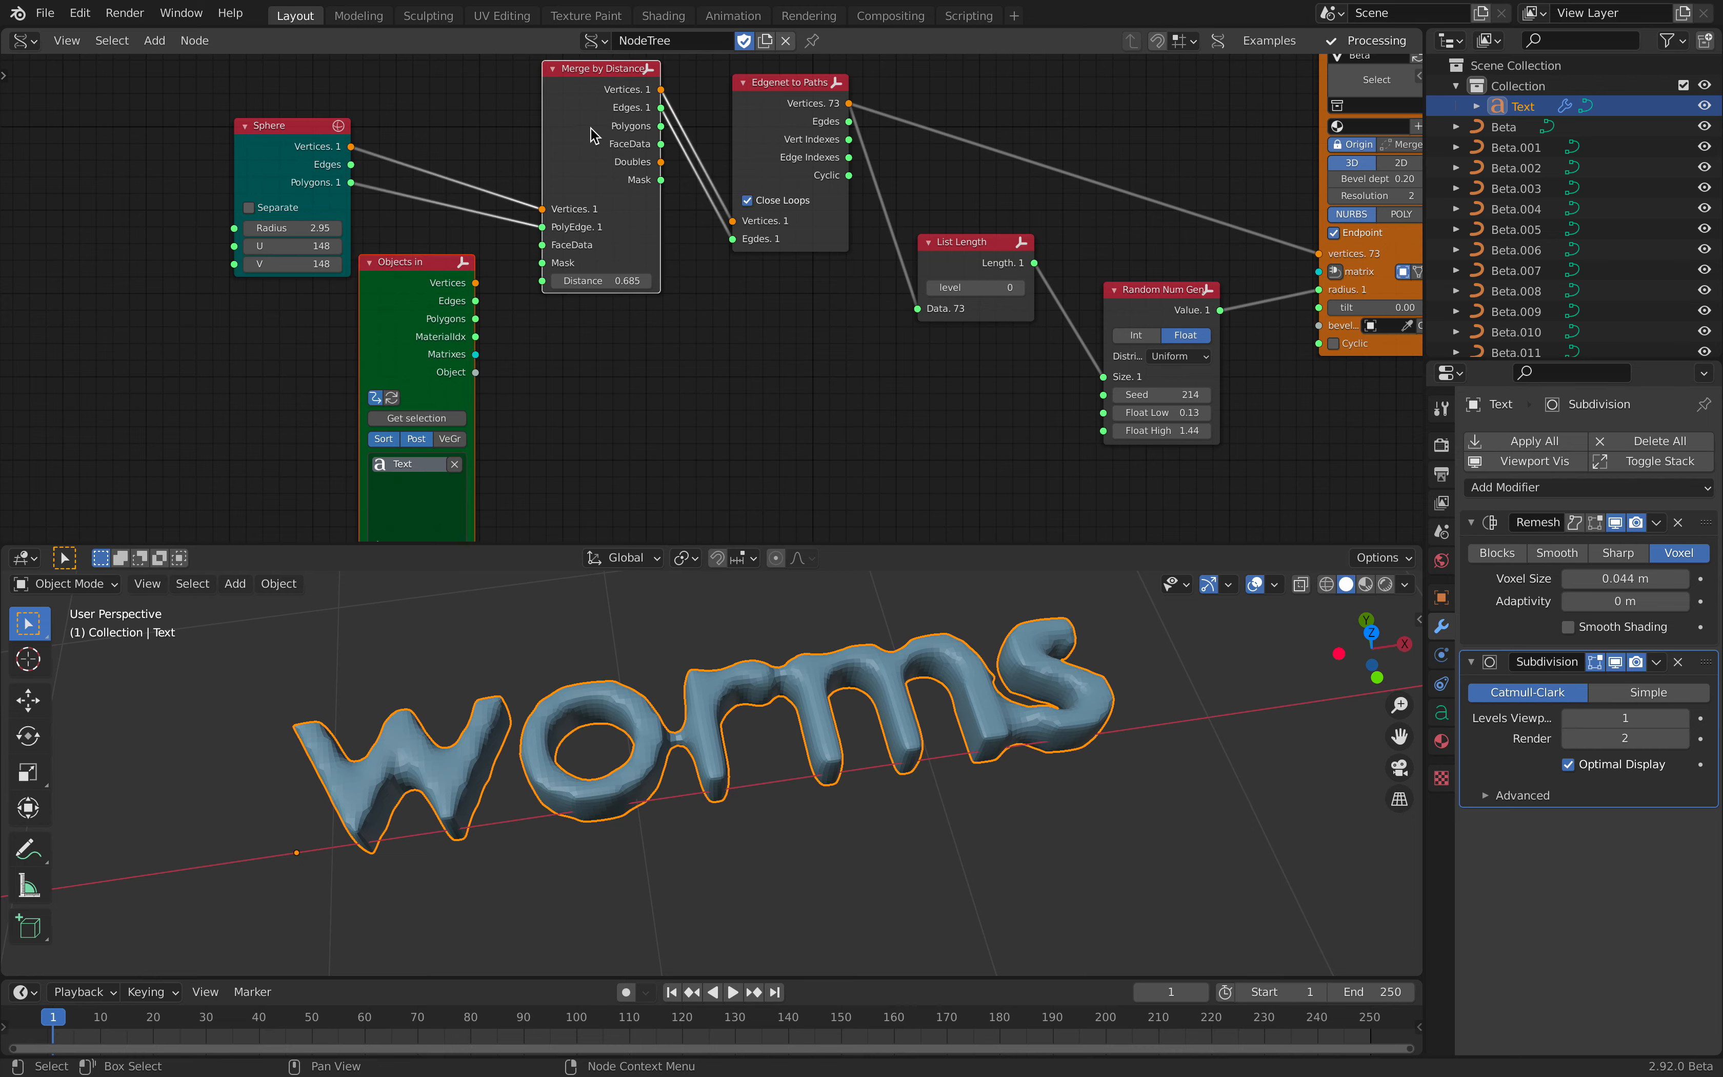
key(shift+f)
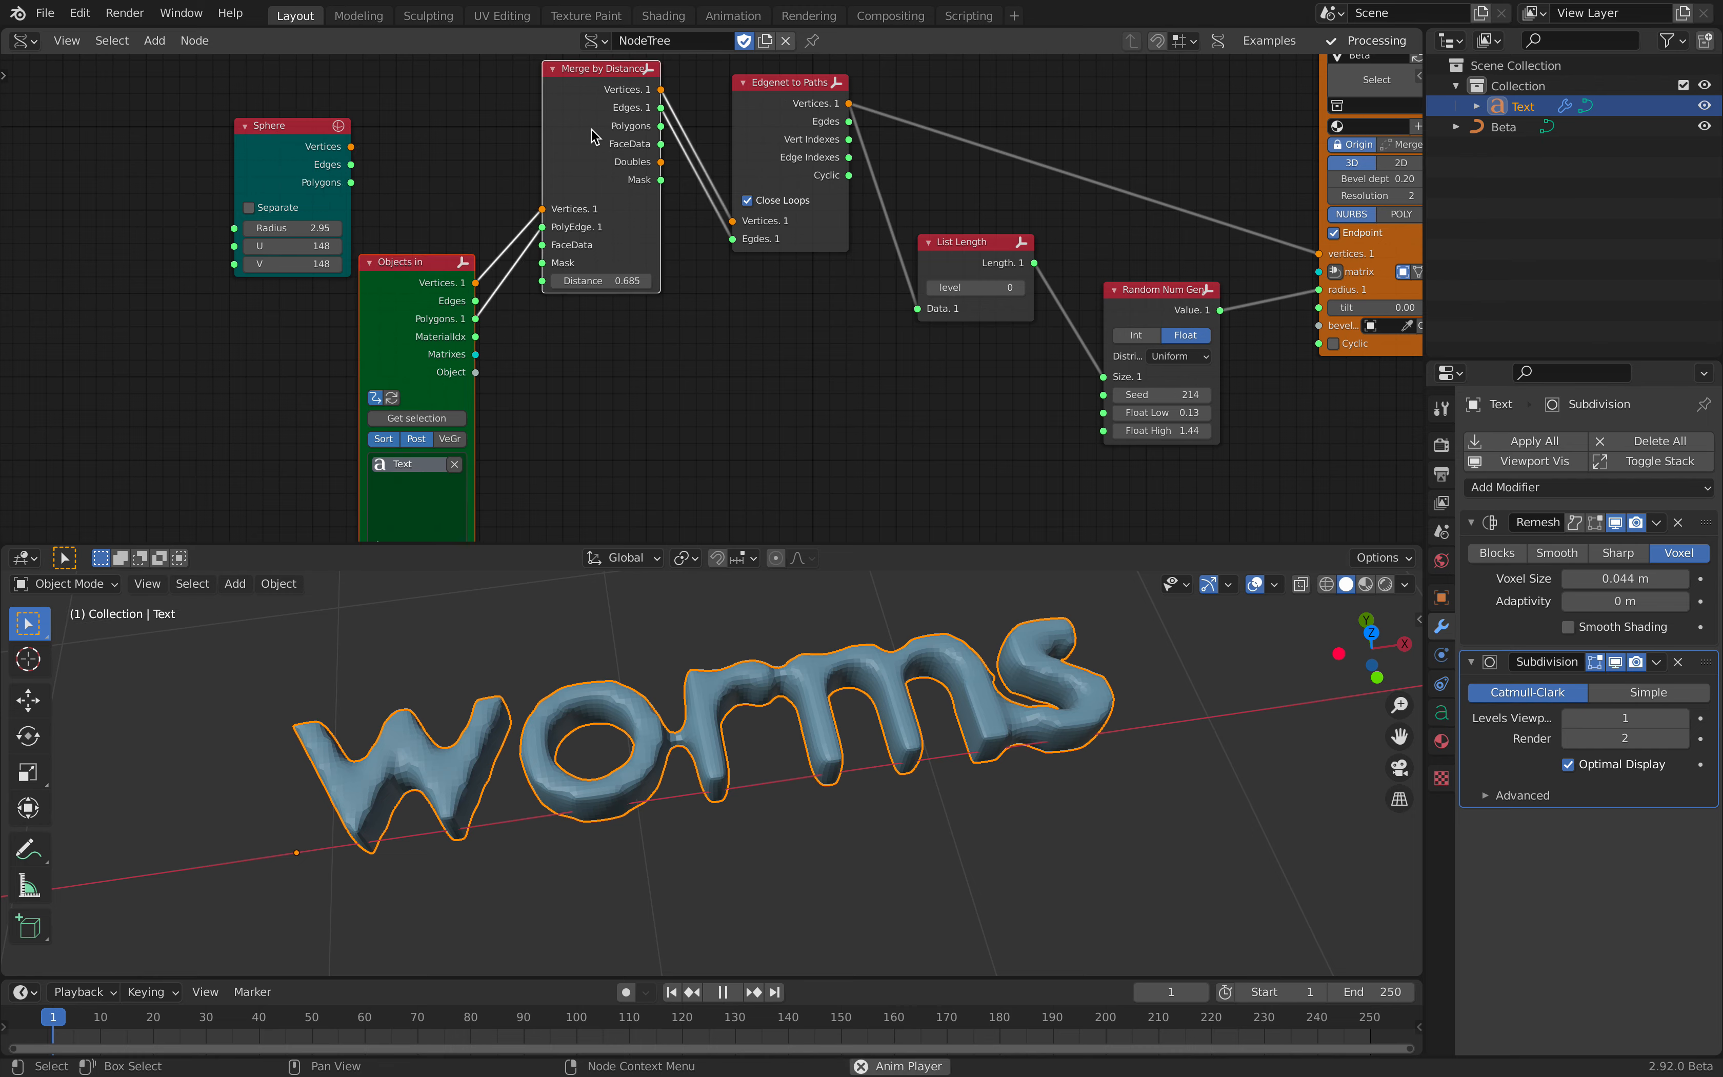
key(space)
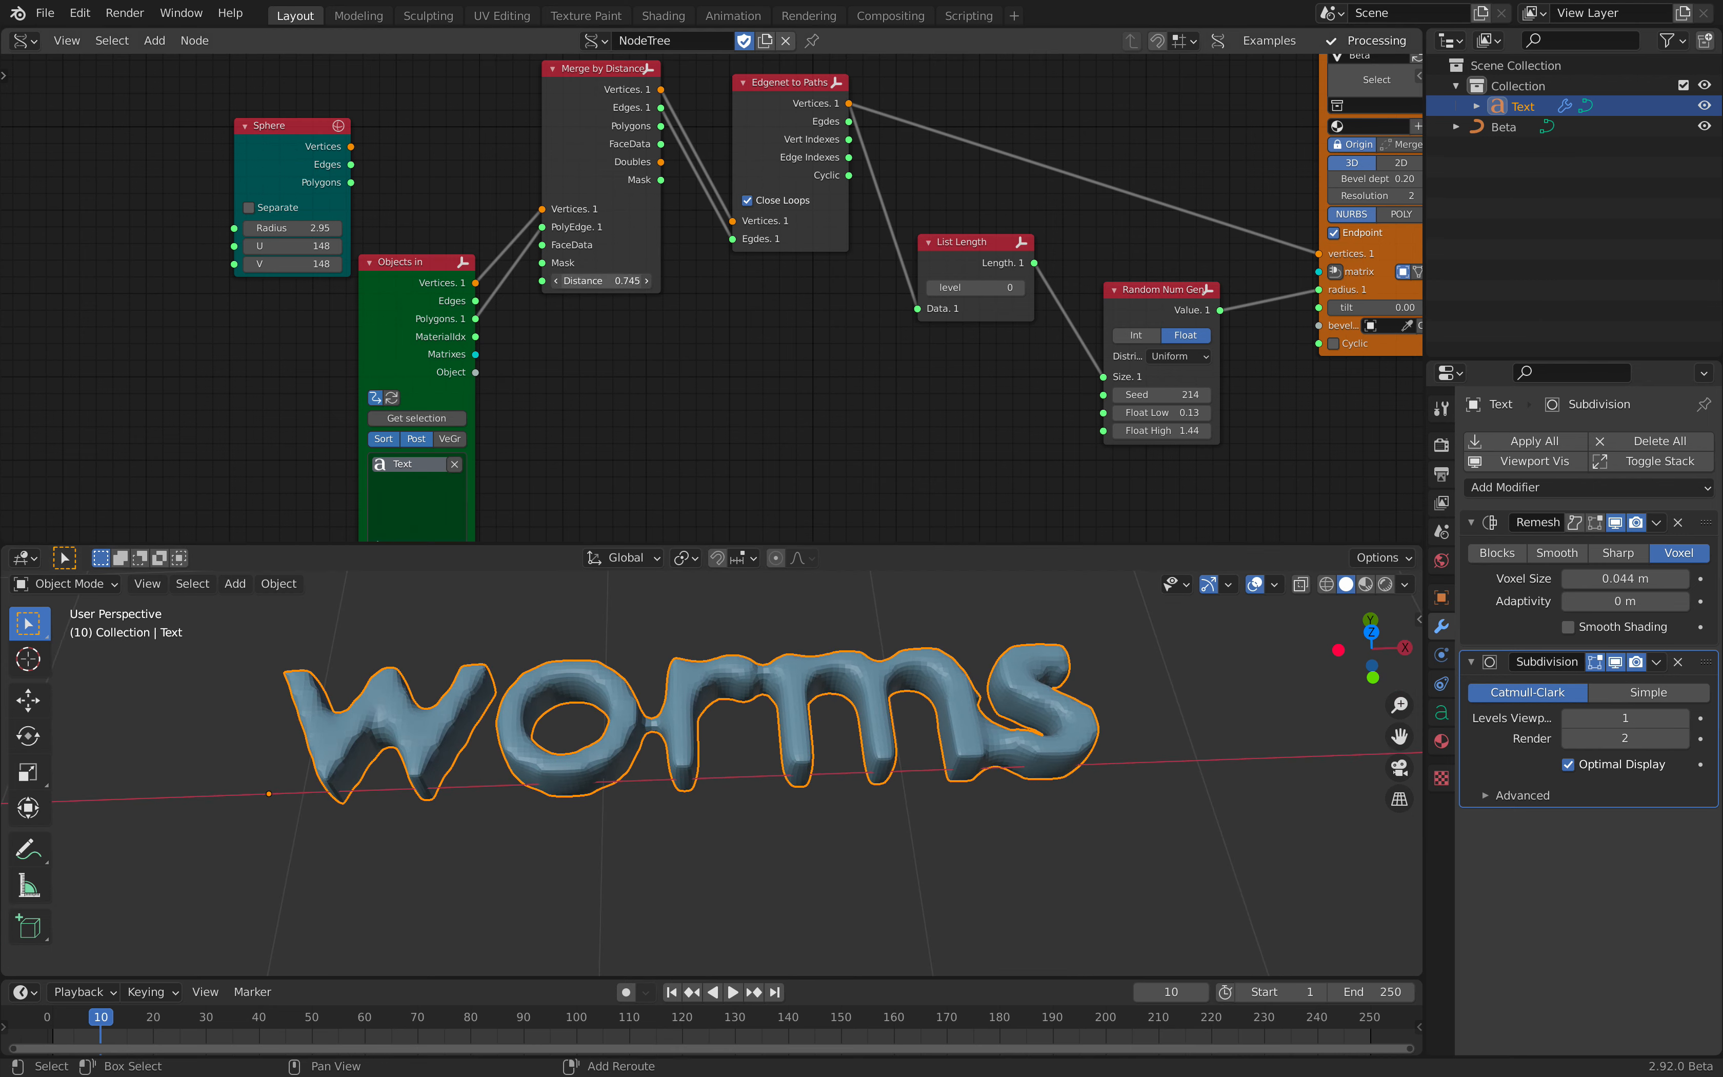
- Set the Merge by Distance node's distance to 0.385
mouse_move(602, 280)
mouse_down()
mouse_move(666, 280)
mouse_move(581, 281)
mouse_move(616, 280)
mouse_up()
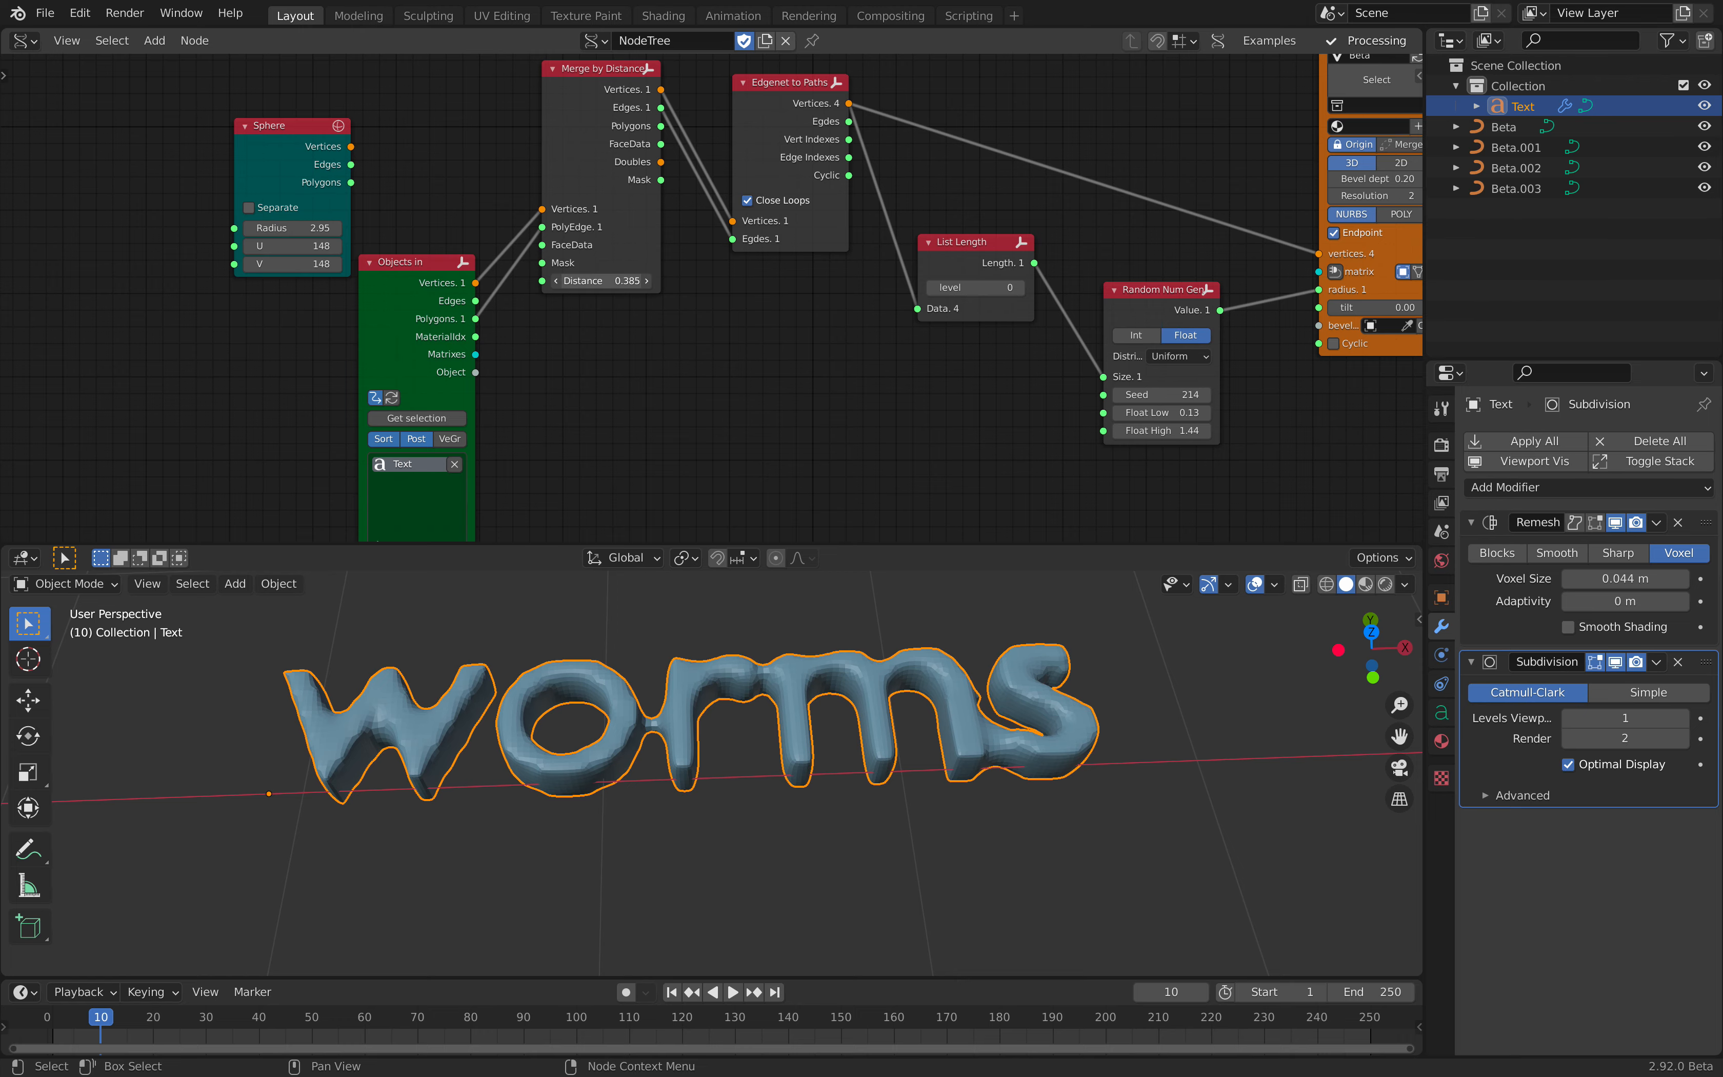
scroll(926, 712, down, 10)
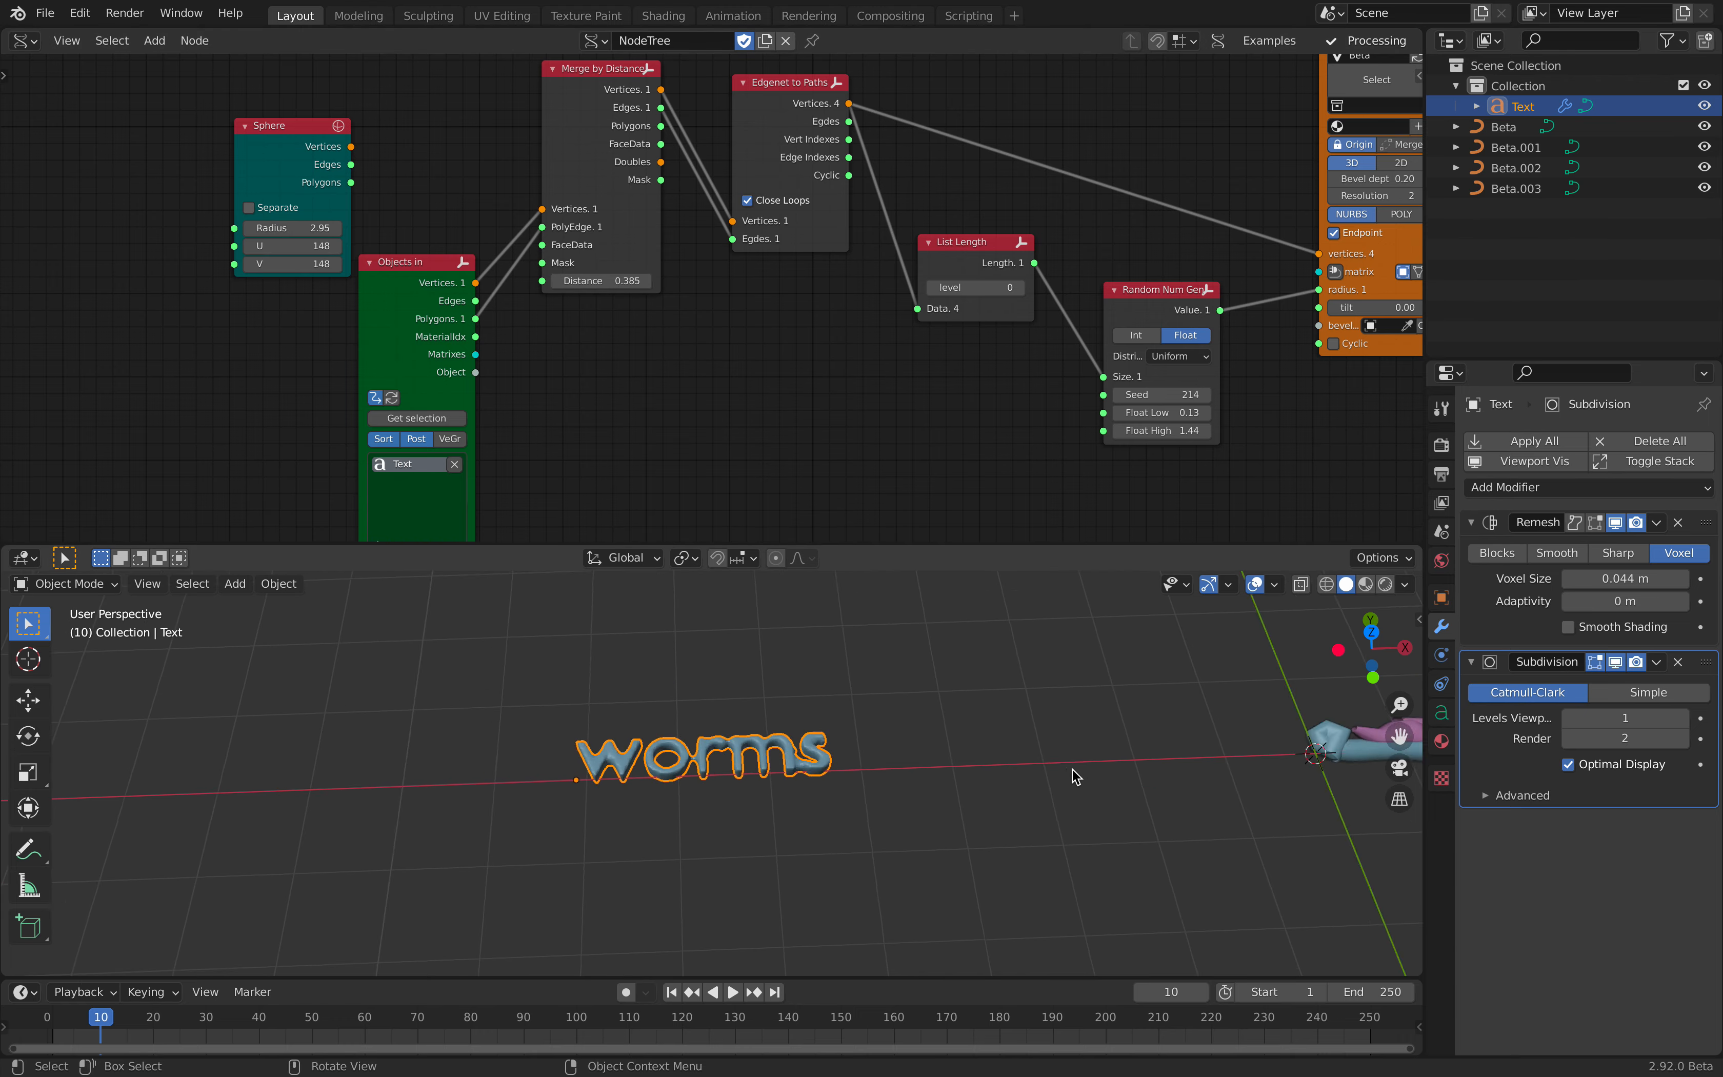
scroll(1103, 693, up, 2)
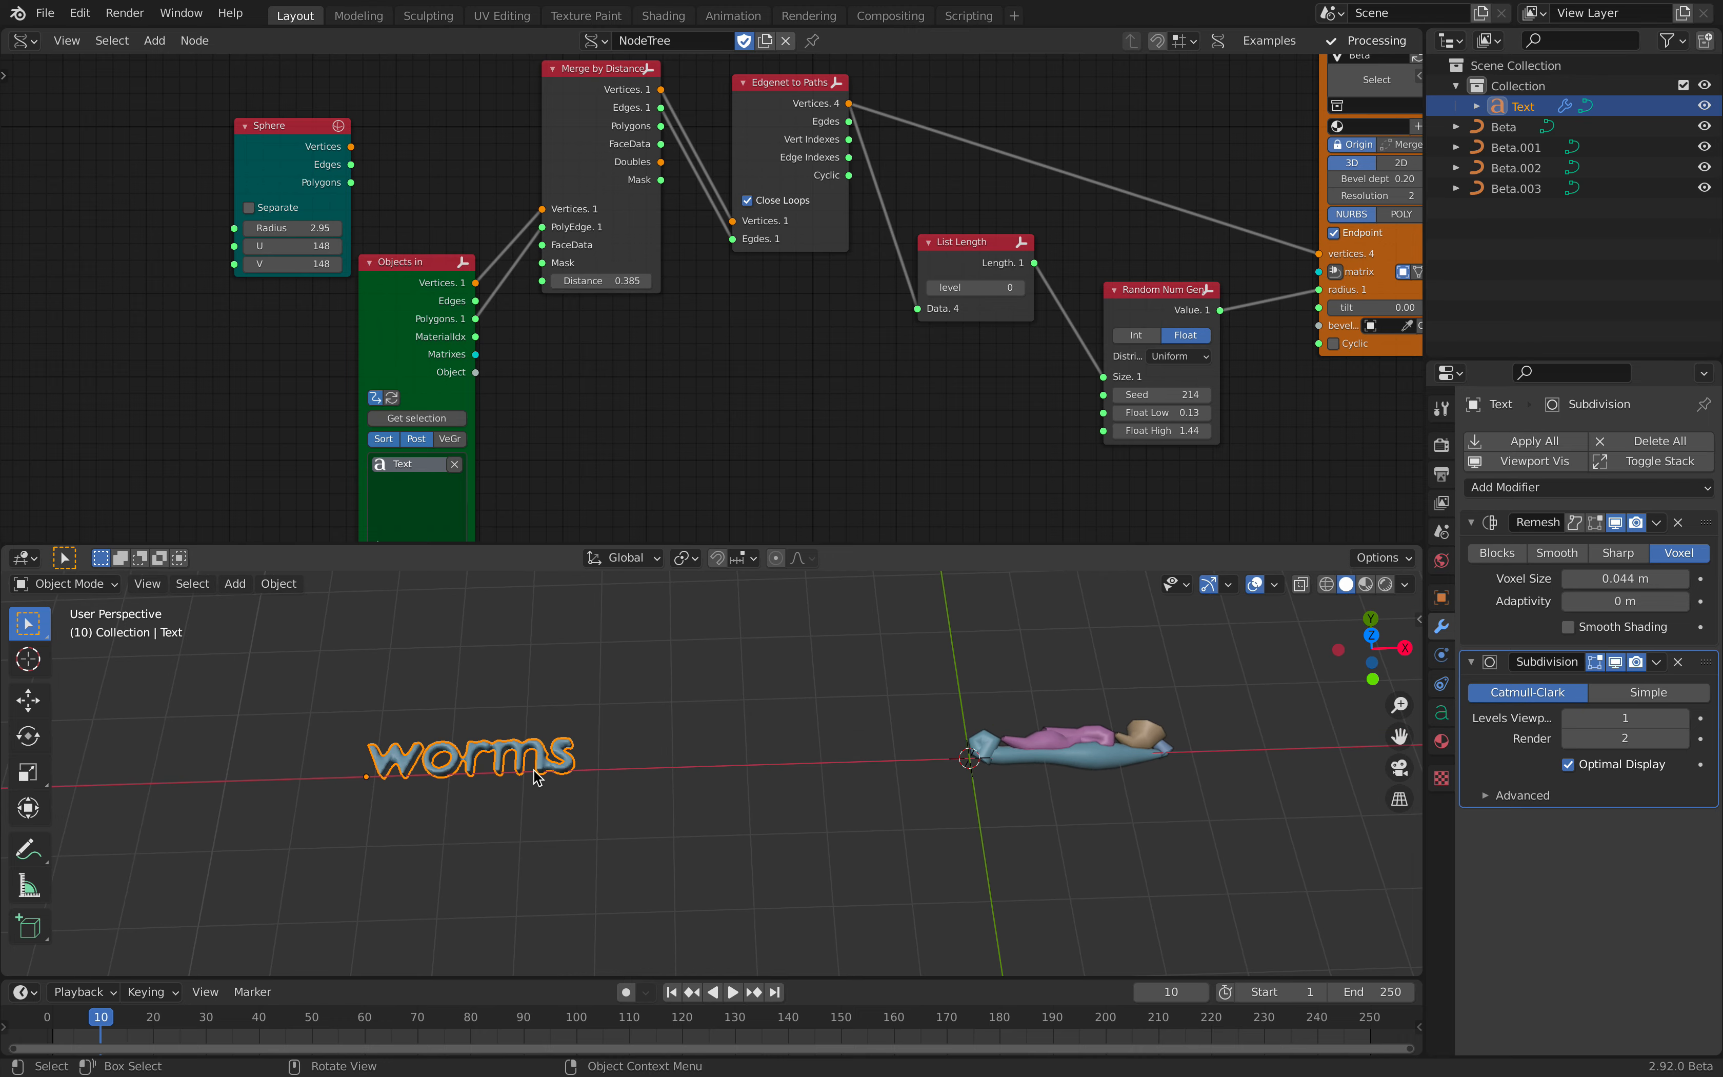
- Move the text object closer to the world origin
key(g)
click(880, 773)
scroll(864, 754, up, 3)
scroll(864, 754, down, 2)
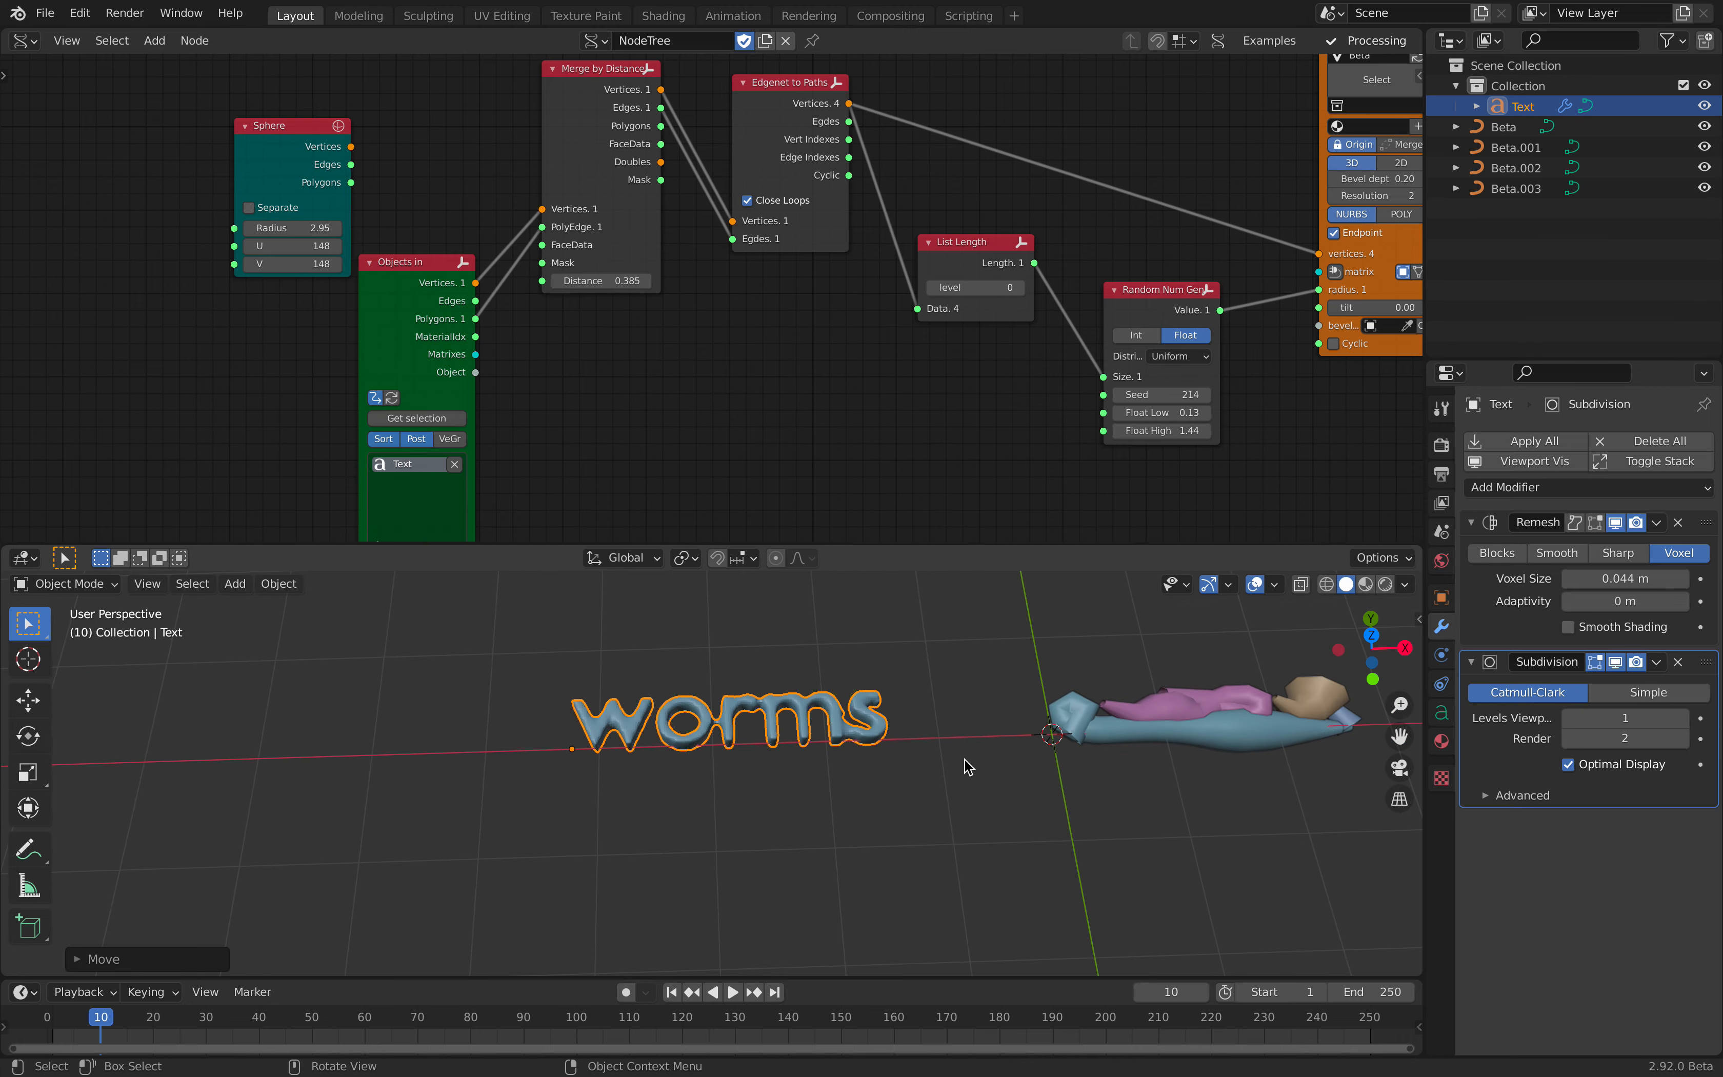
- Spread the Sphere and Objects in nodes apart from Merge by Distance and add a Matrix Apply (verts) node
middle_drag(570, 330, 598, 325)
drag(304, 156, 189, 128)
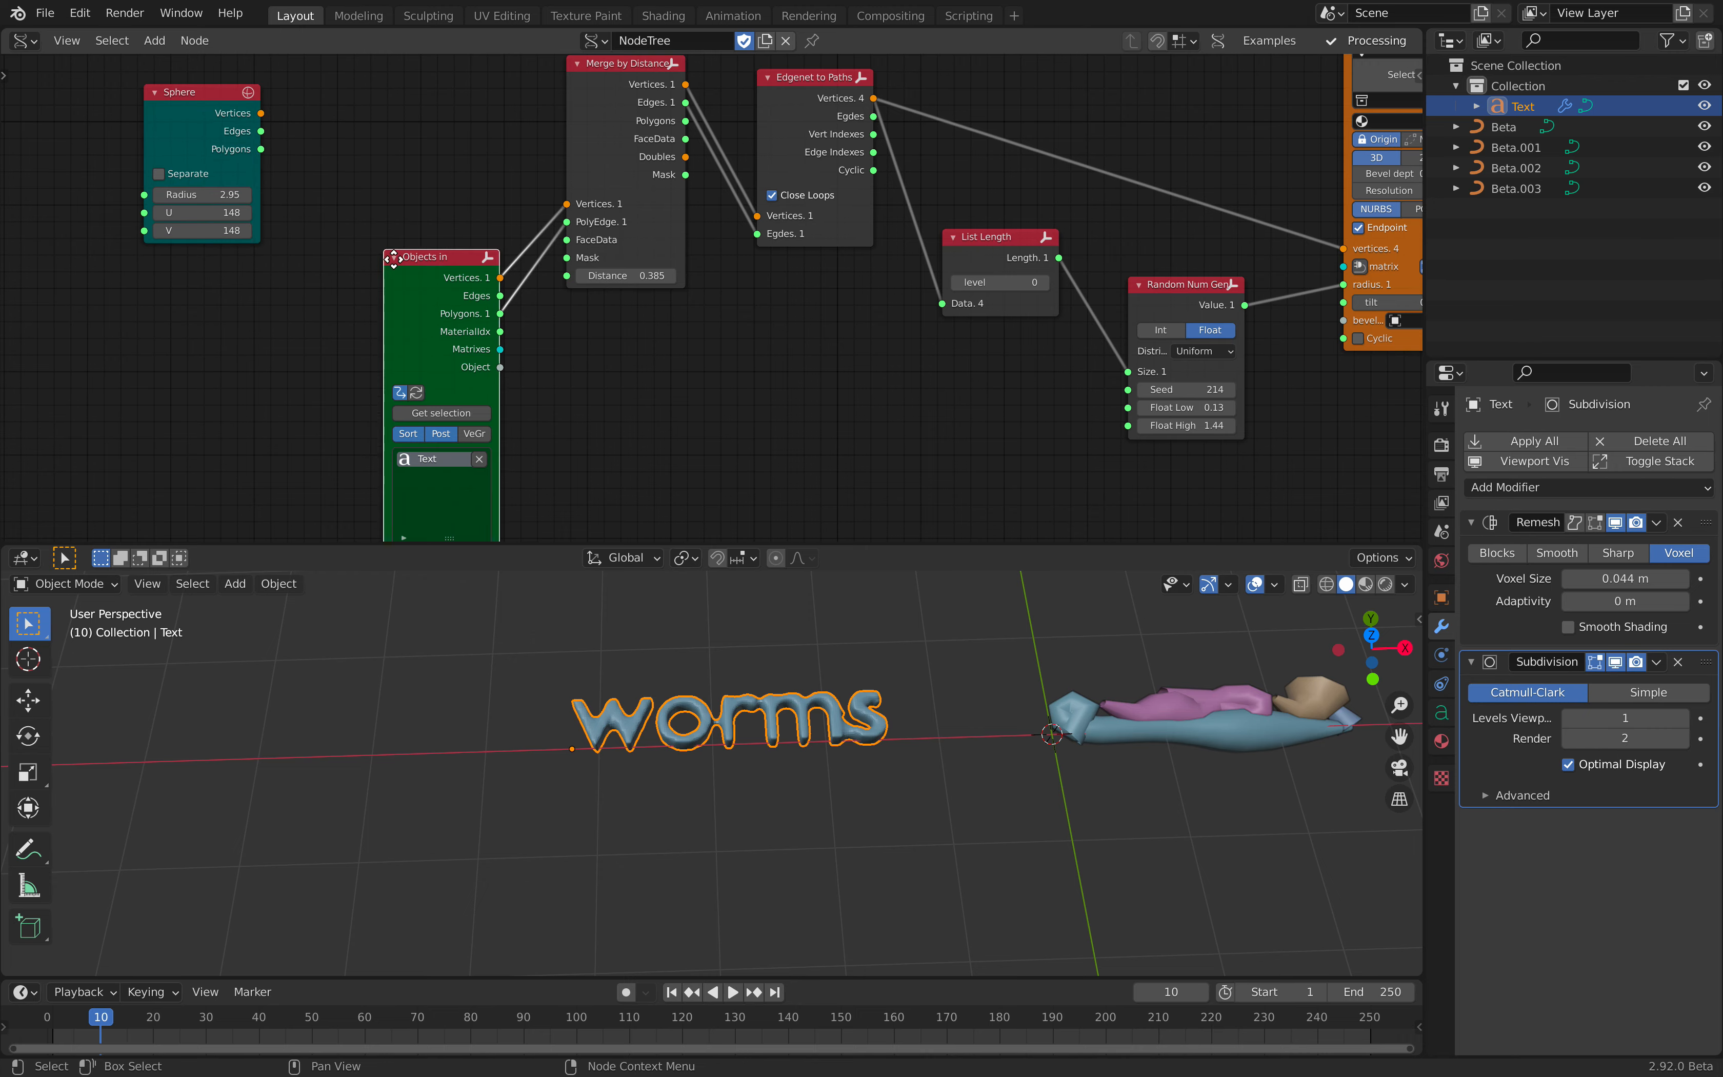
drag(416, 279, 294, 239)
middle_drag(500, 313, 521, 331)
key(alt+space)
text(matrix ap)
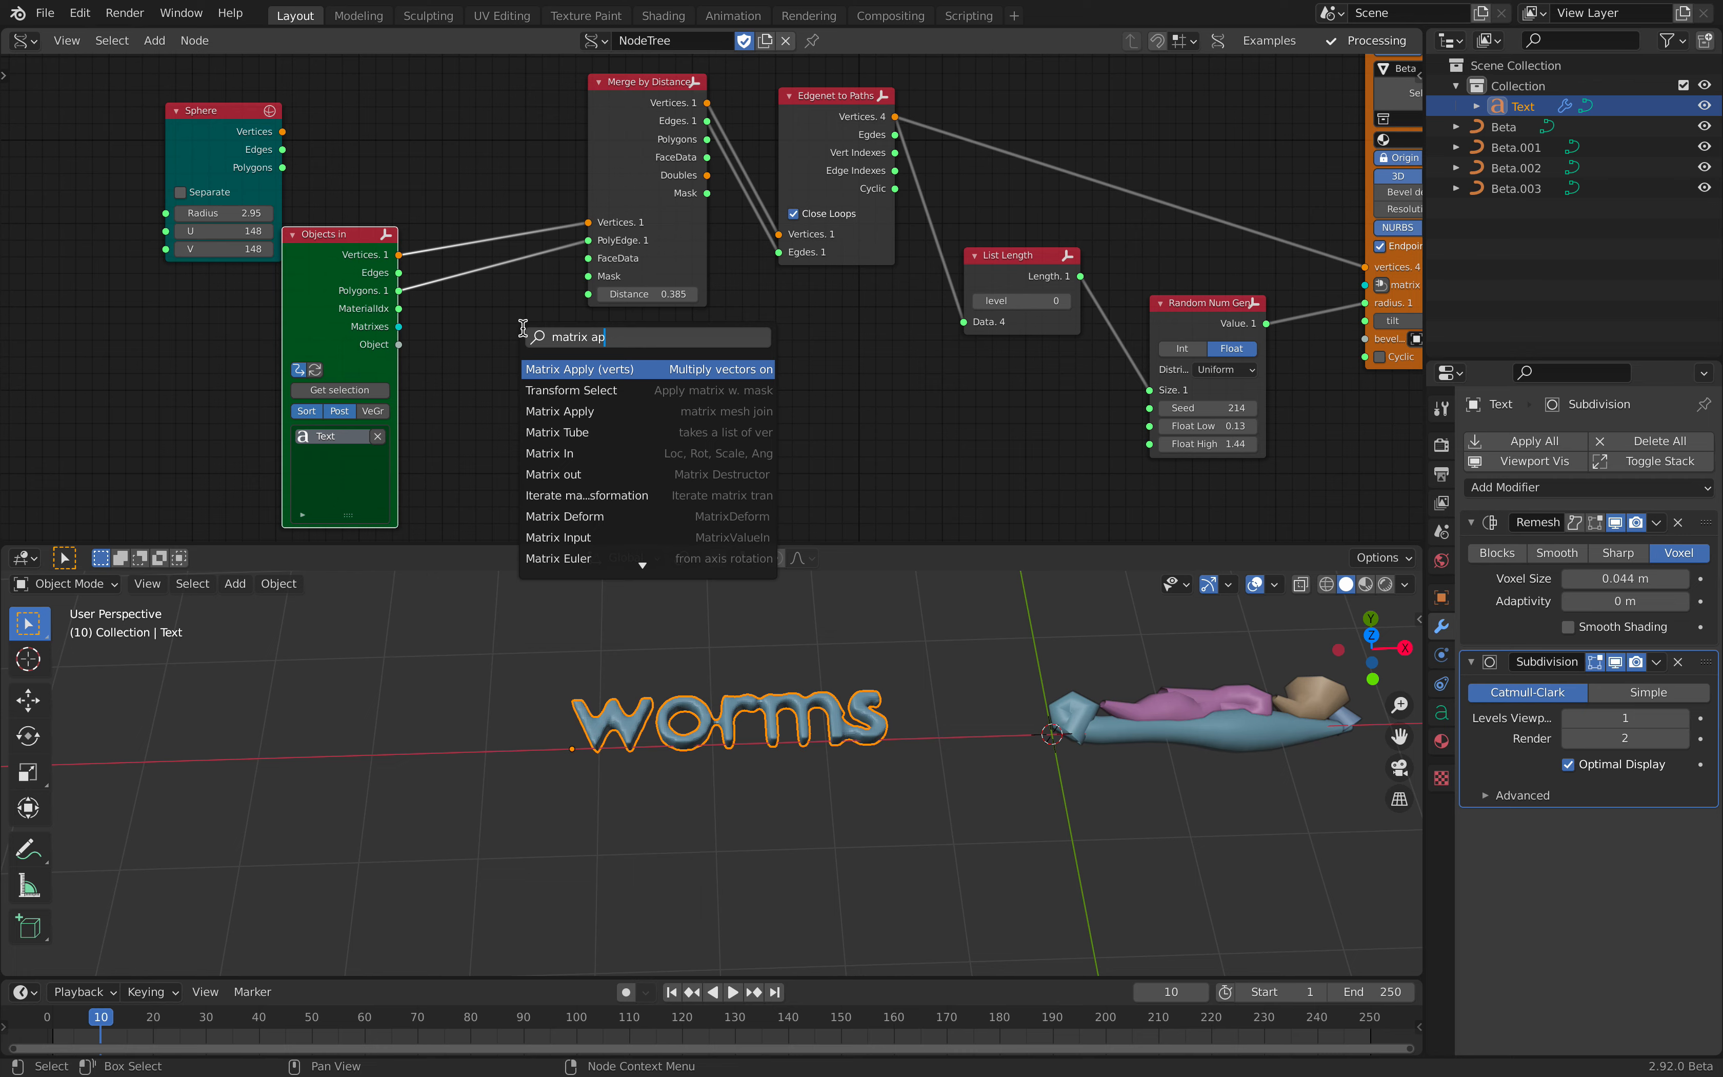
key(Return)
click(463, 326)
middle_drag(462, 326, 661, 359)
scroll(661, 358, up, 3)
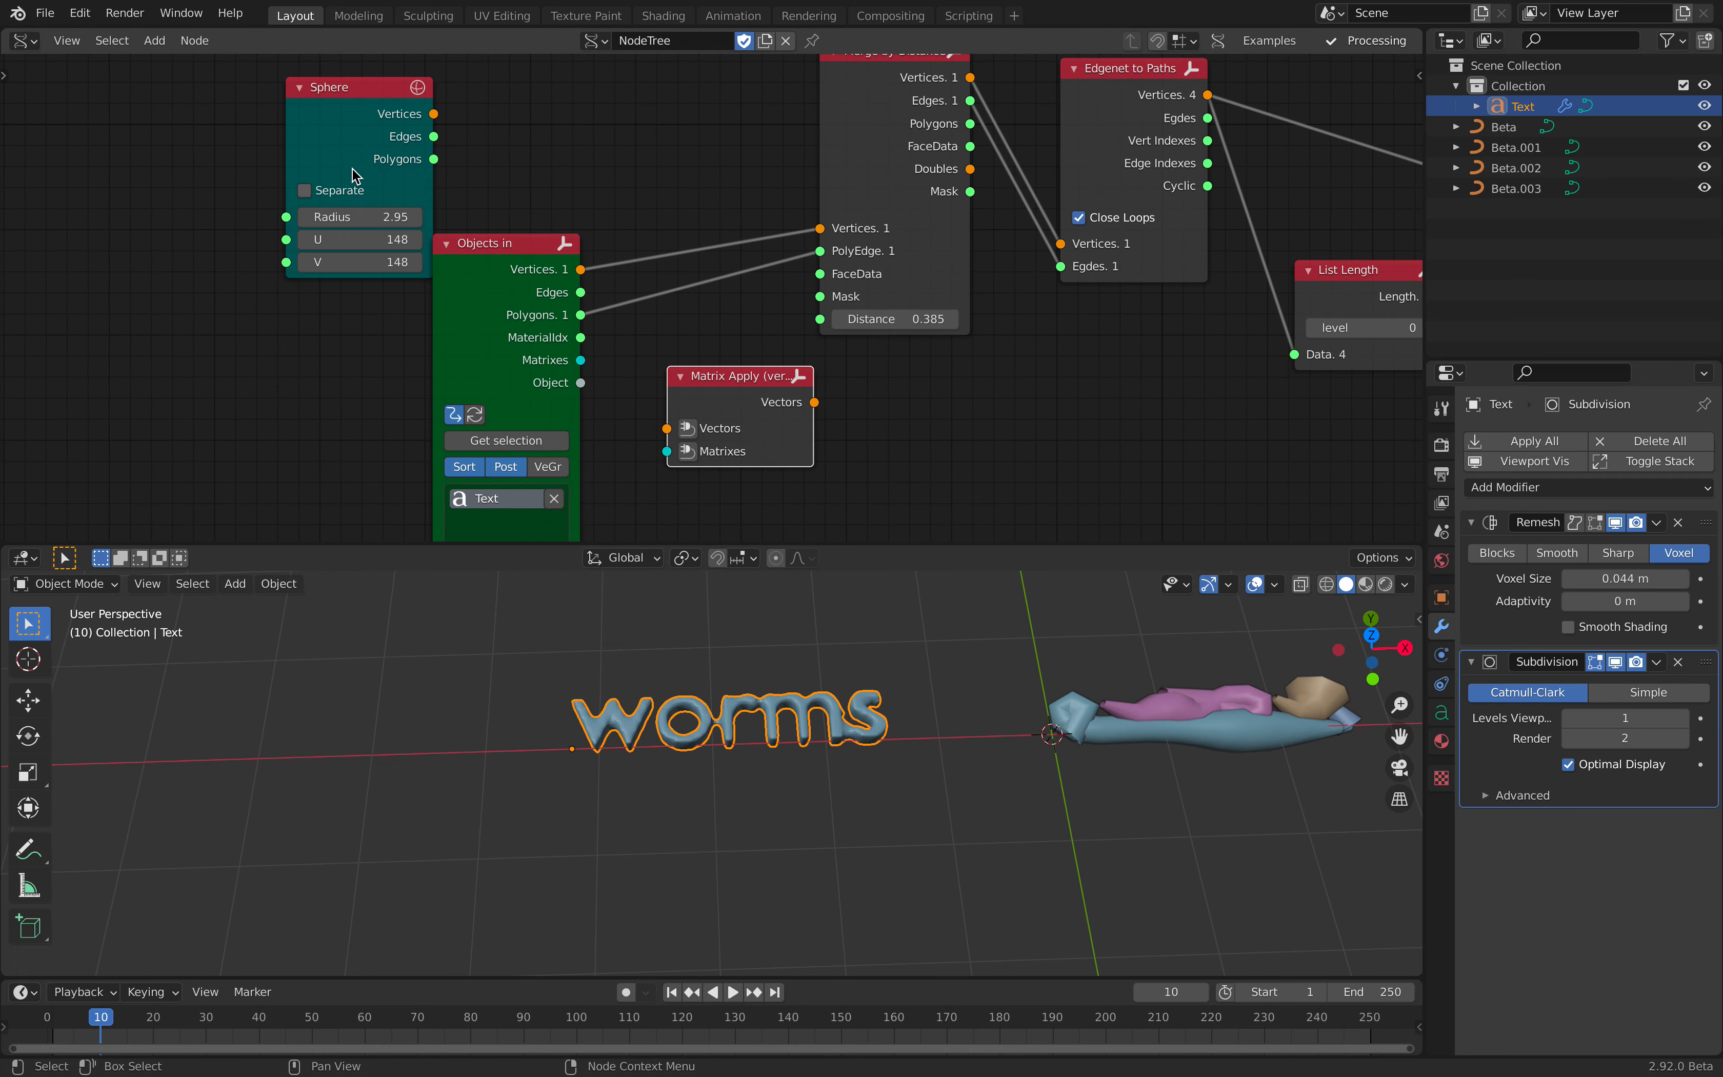
- Route the Objects in node's Vertices and Matrixes through Matrix Apply into the Vertices input of Merge by Distance
drag(353, 175, 253, 165)
scroll(677, 680, up, 1)
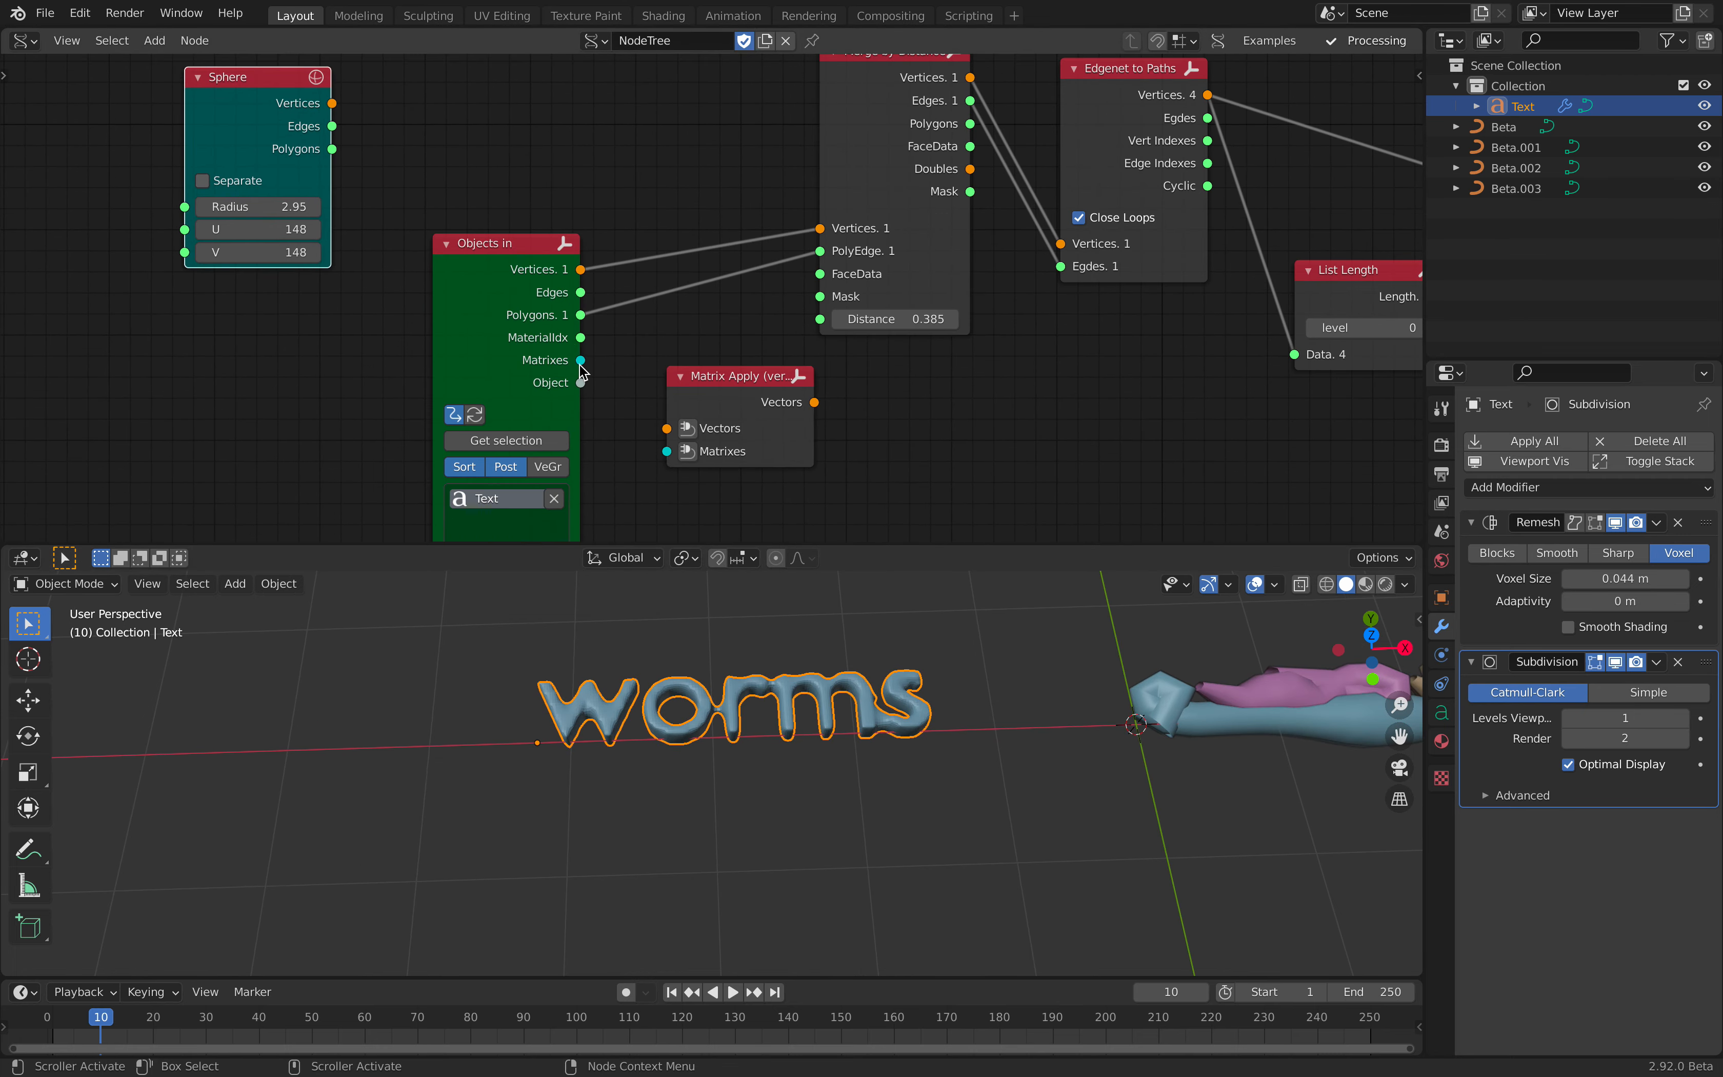
drag(700, 670, 584, 356)
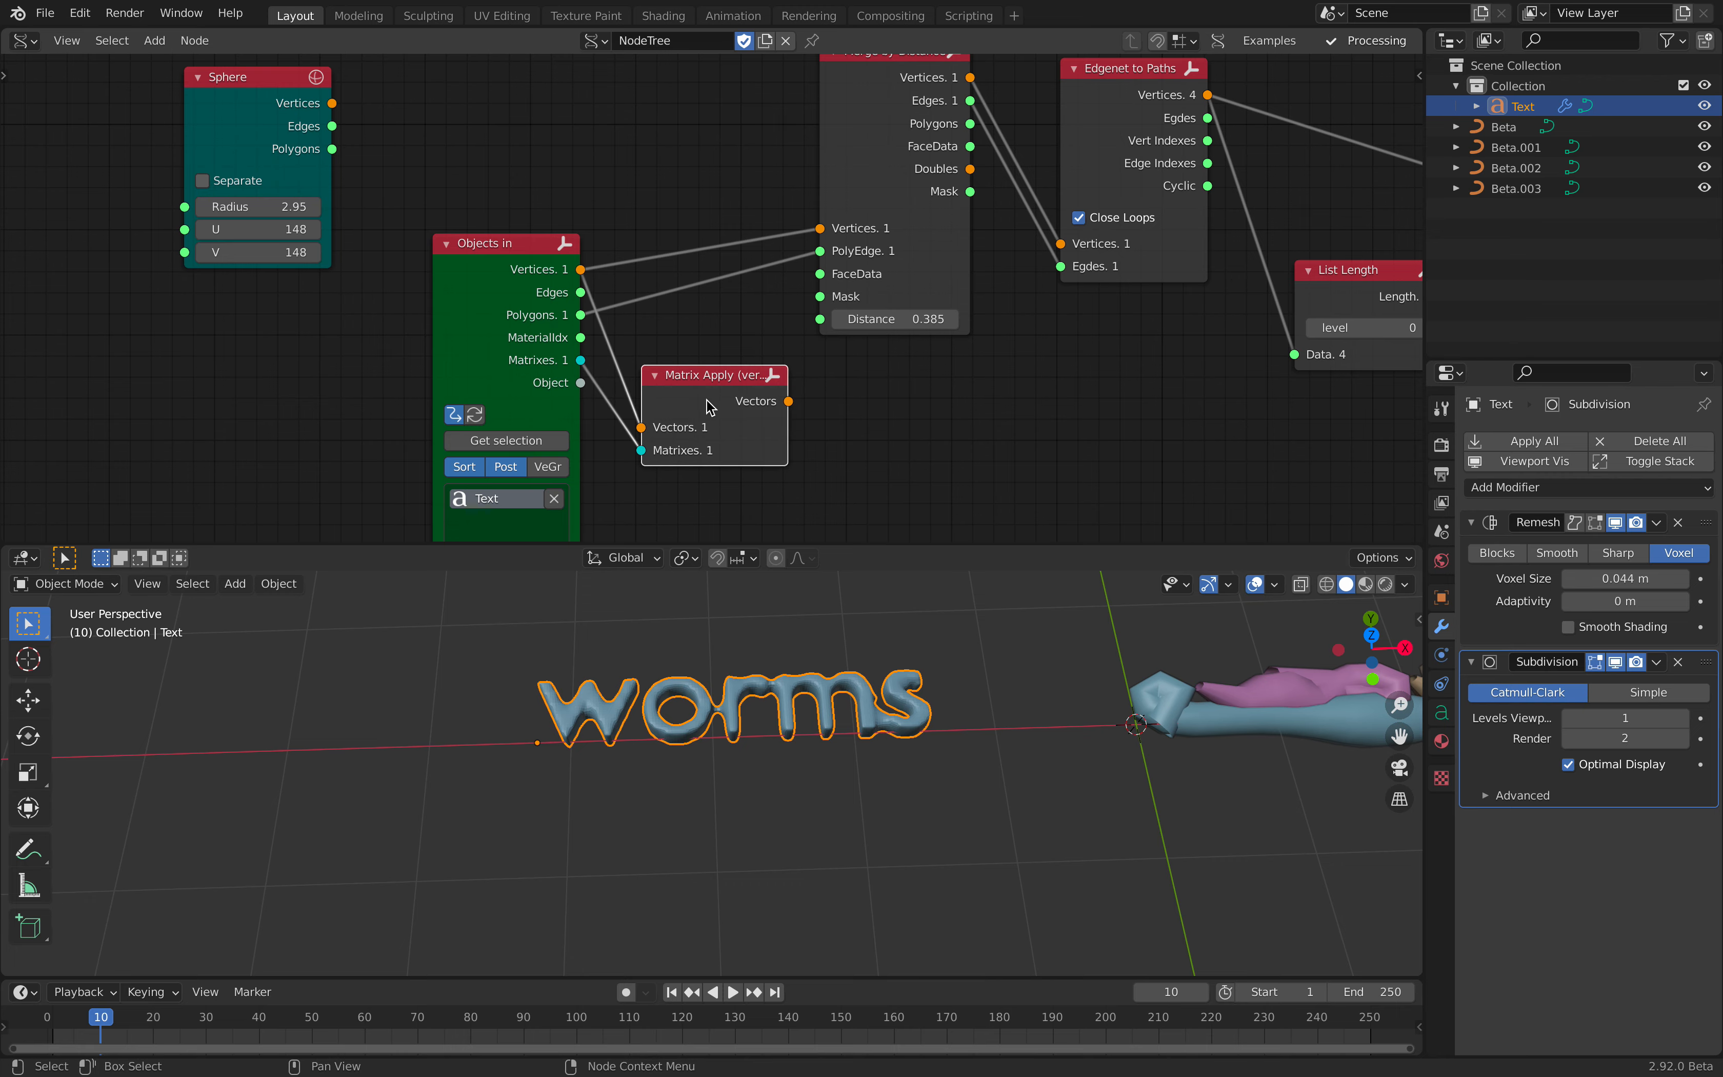
drag(721, 395, 668, 135)
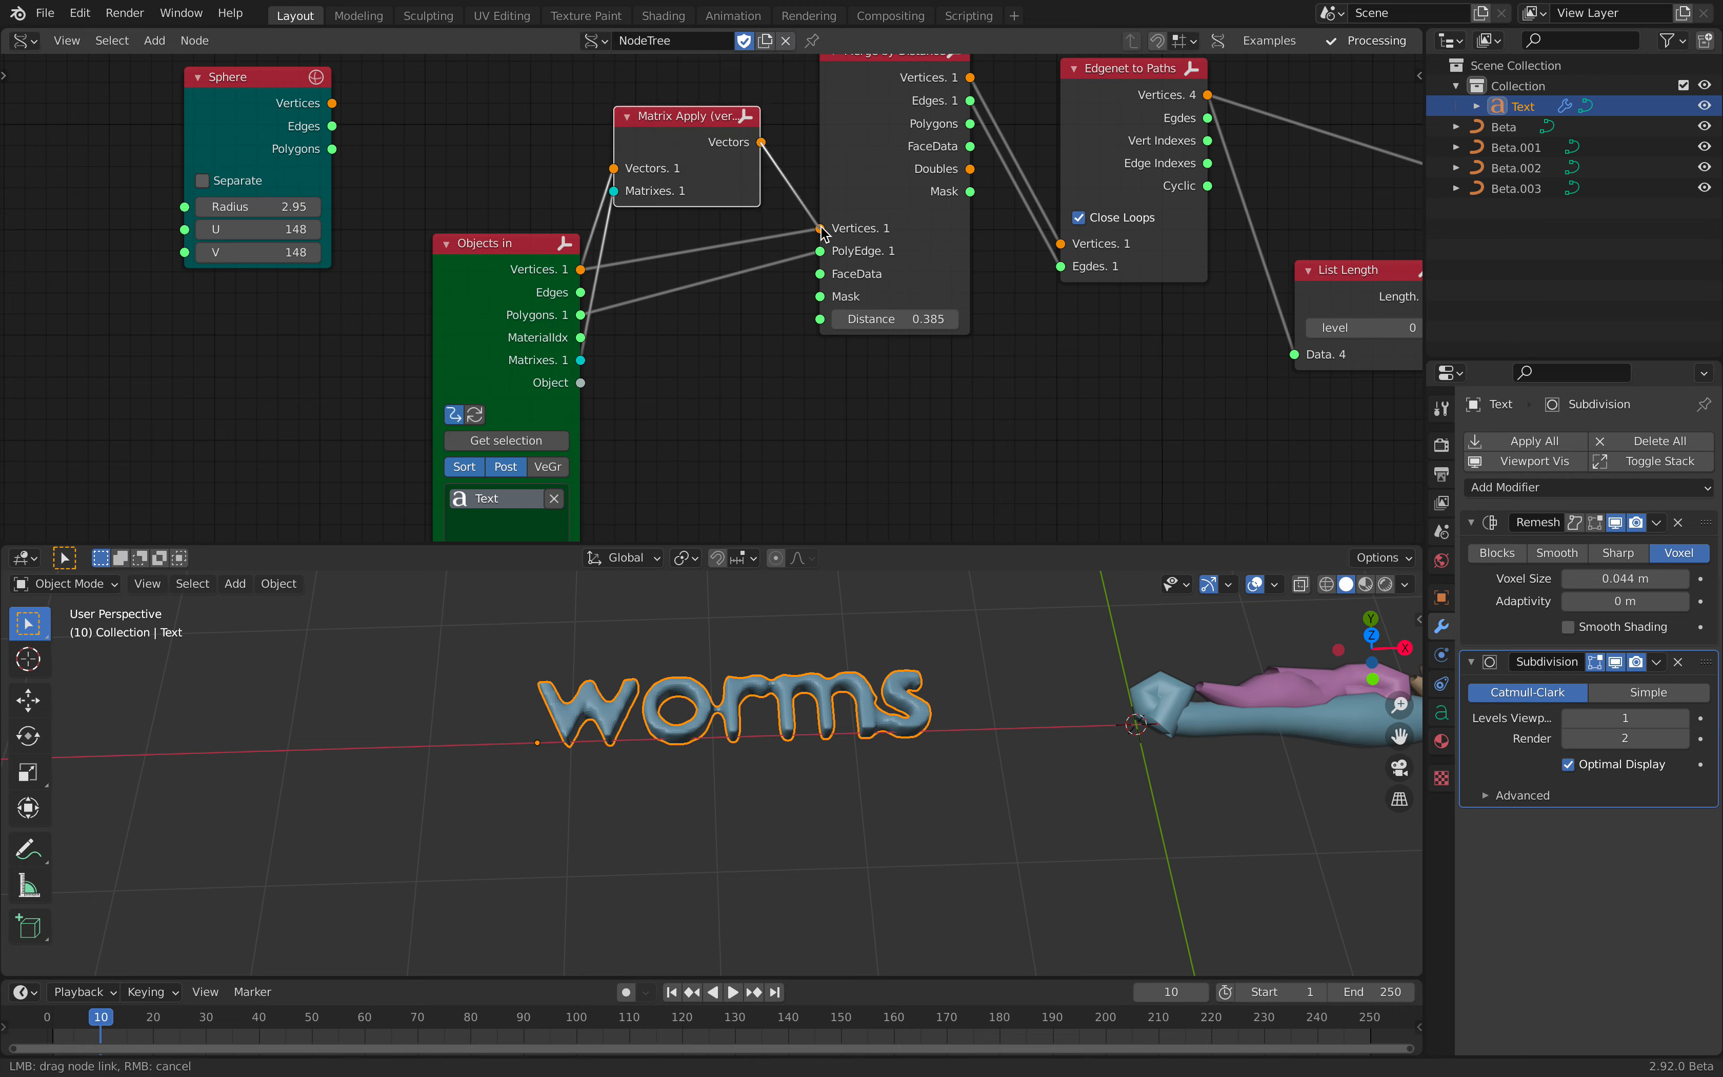
drag(823, 231, 820, 227)
drag(685, 118, 695, 173)
scroll(798, 670, up, 2)
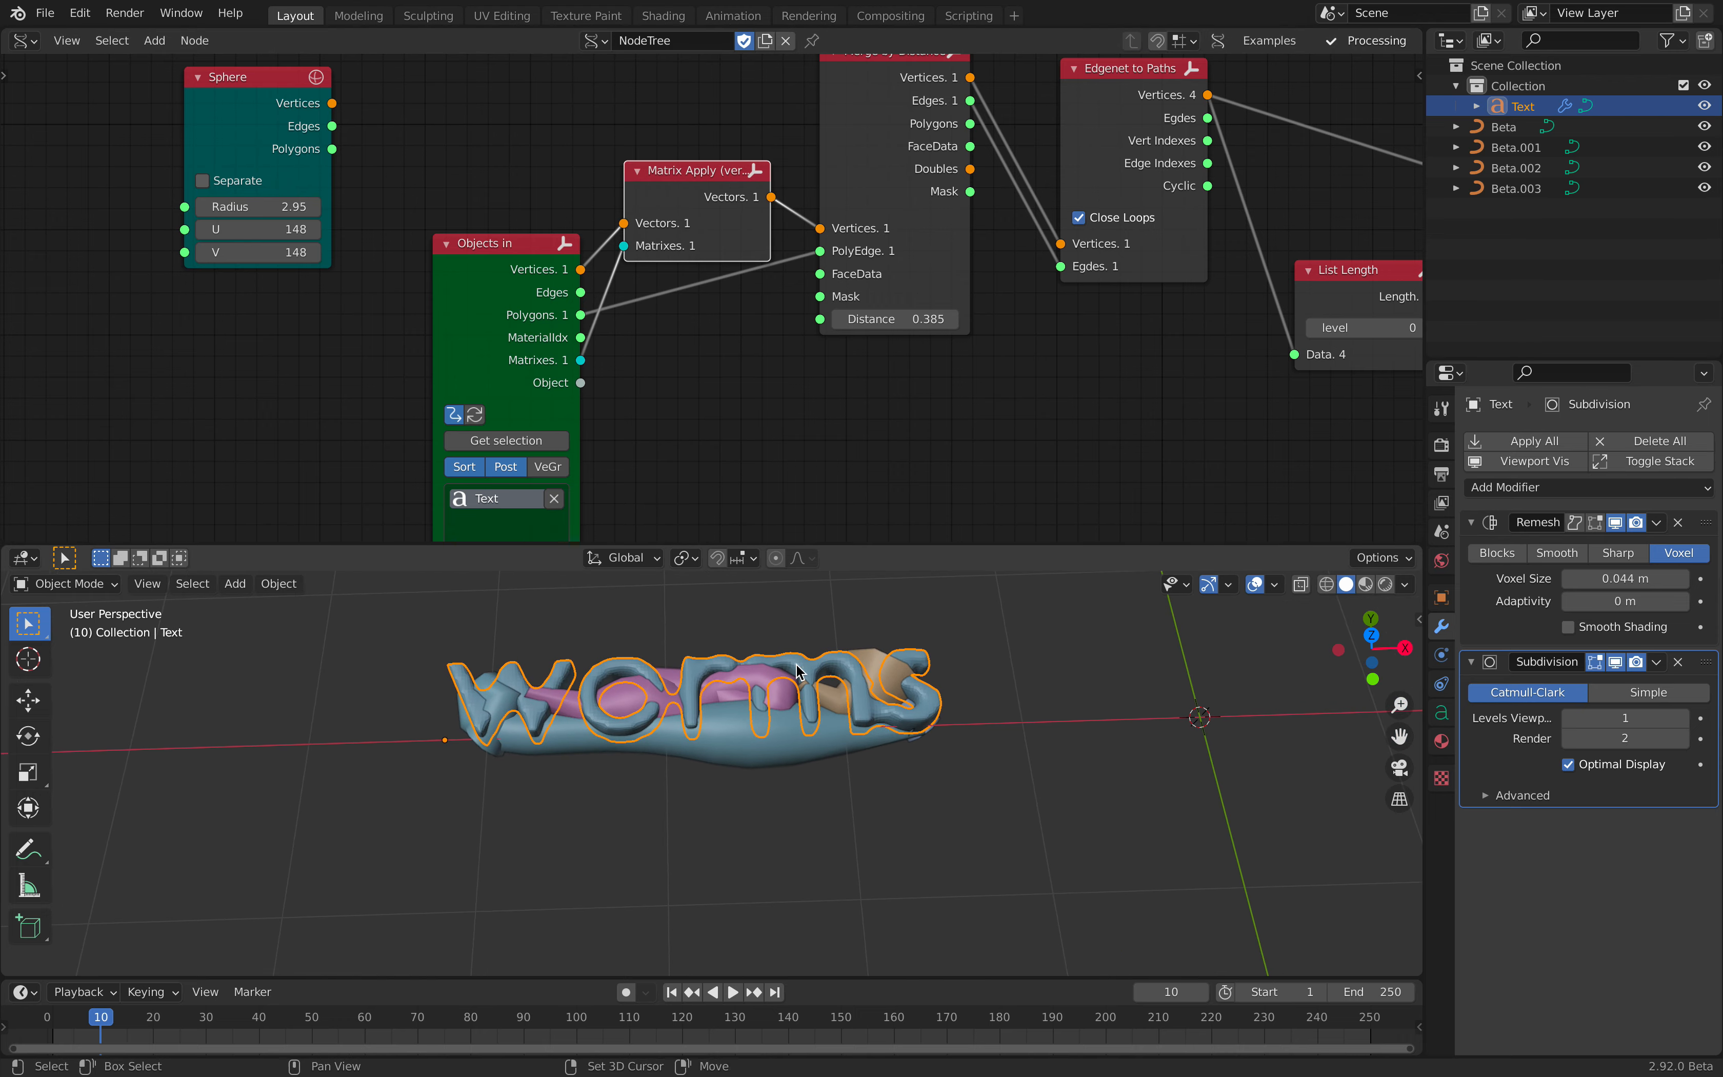
- Scale the text object up twice and run the animation briefly to update the worm tubes
scroll(810, 484, down, 2)
scroll(798, 673, down, 3)
scroll(802, 719, up, 2)
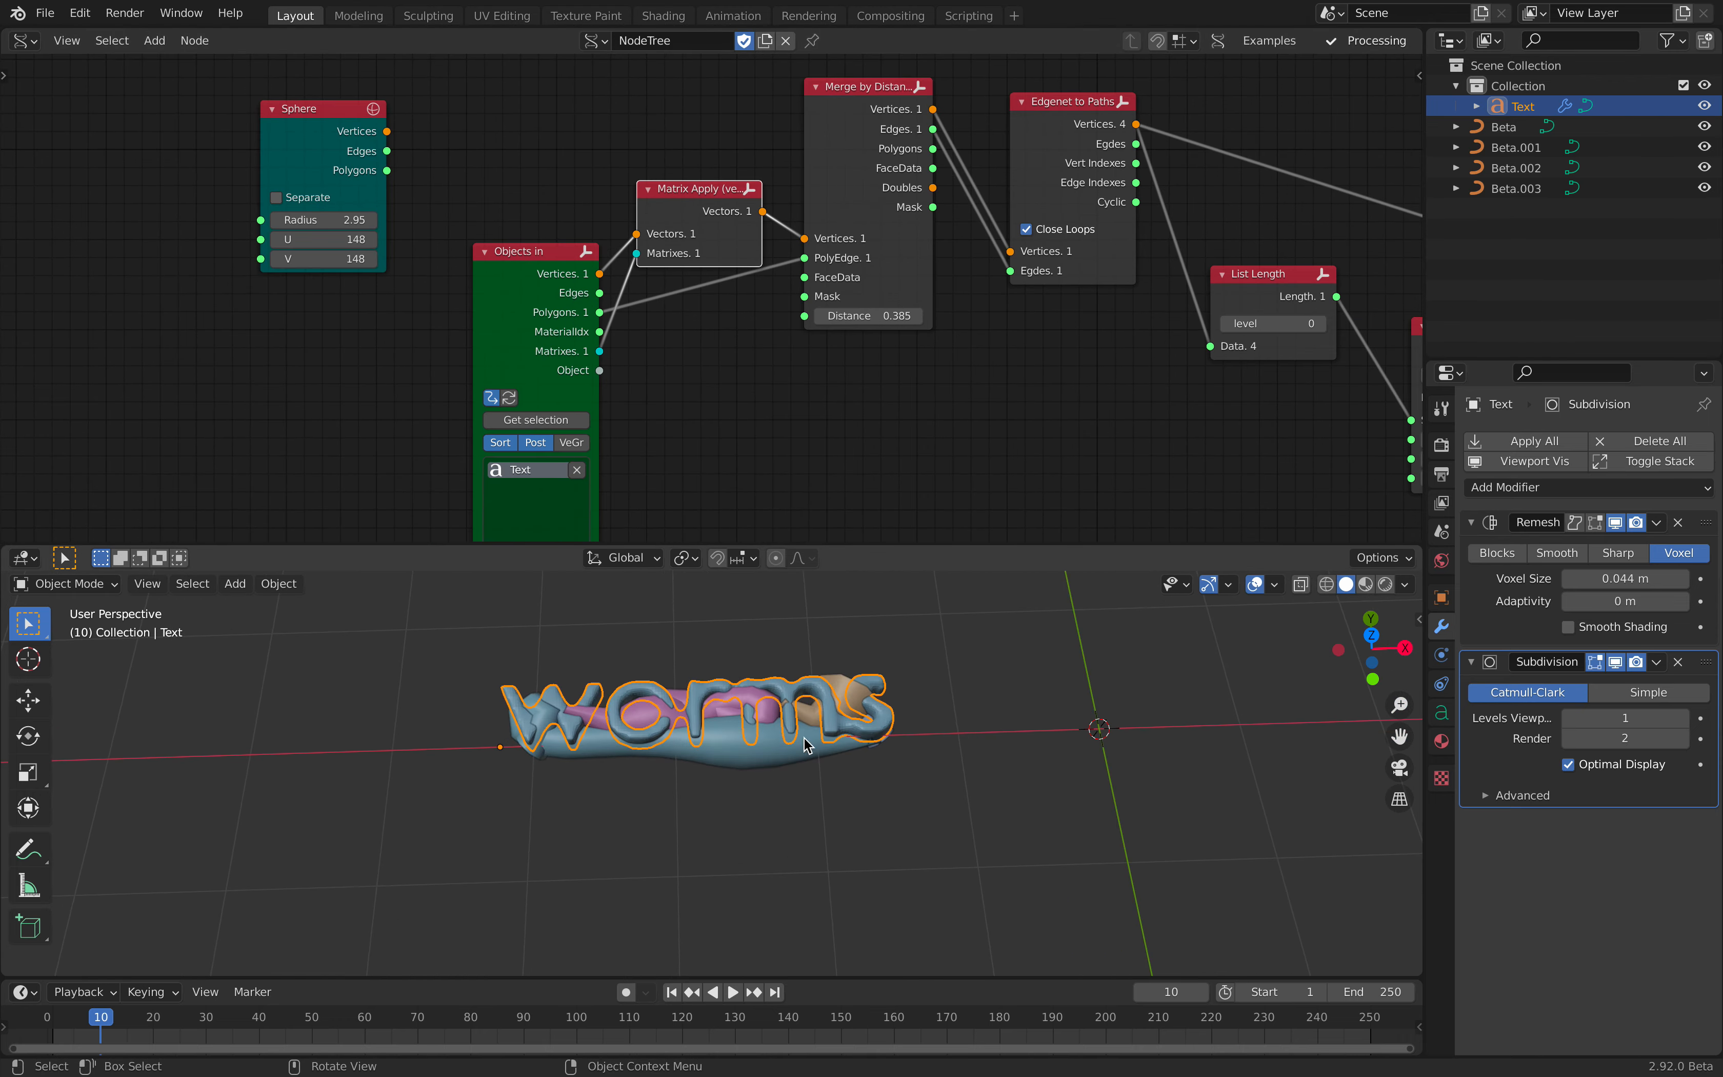
scroll(807, 793, down, 2)
key(s)
click(1111, 842)
shift+middle_drag(1053, 805, 844, 804)
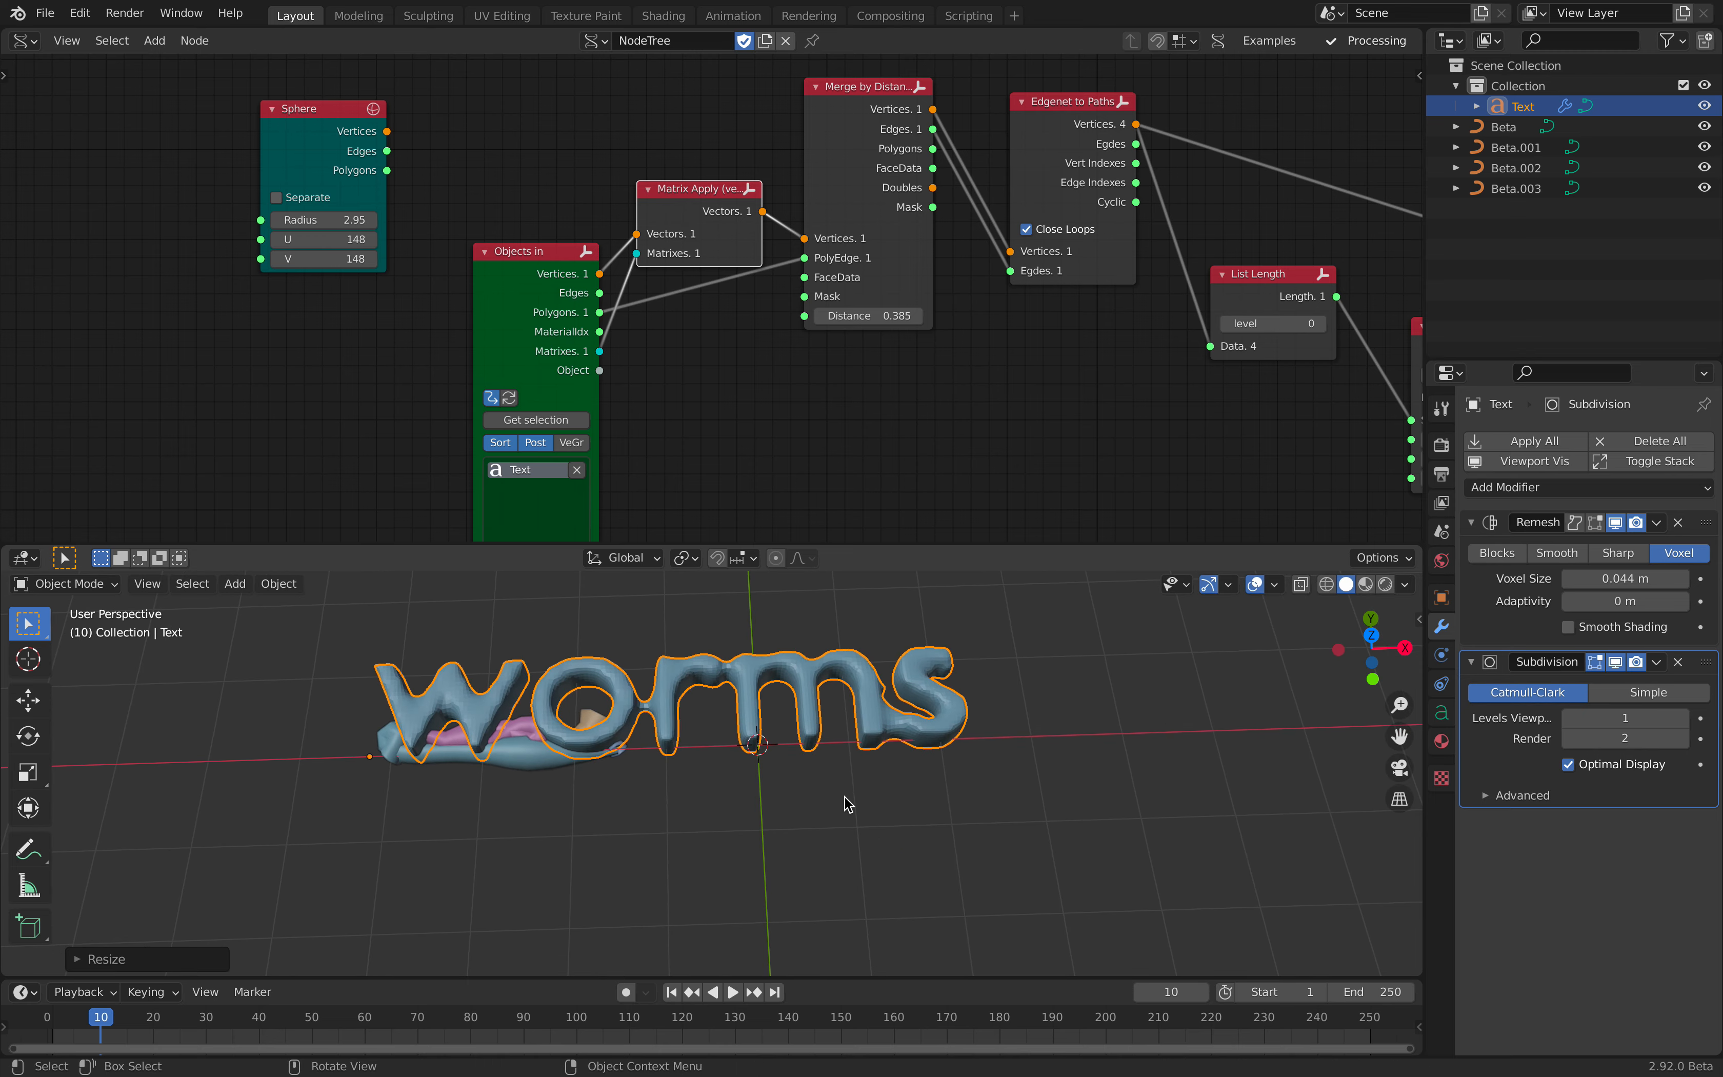
key(s)
click(1082, 843)
scroll(1006, 834, down, 1)
key(space)
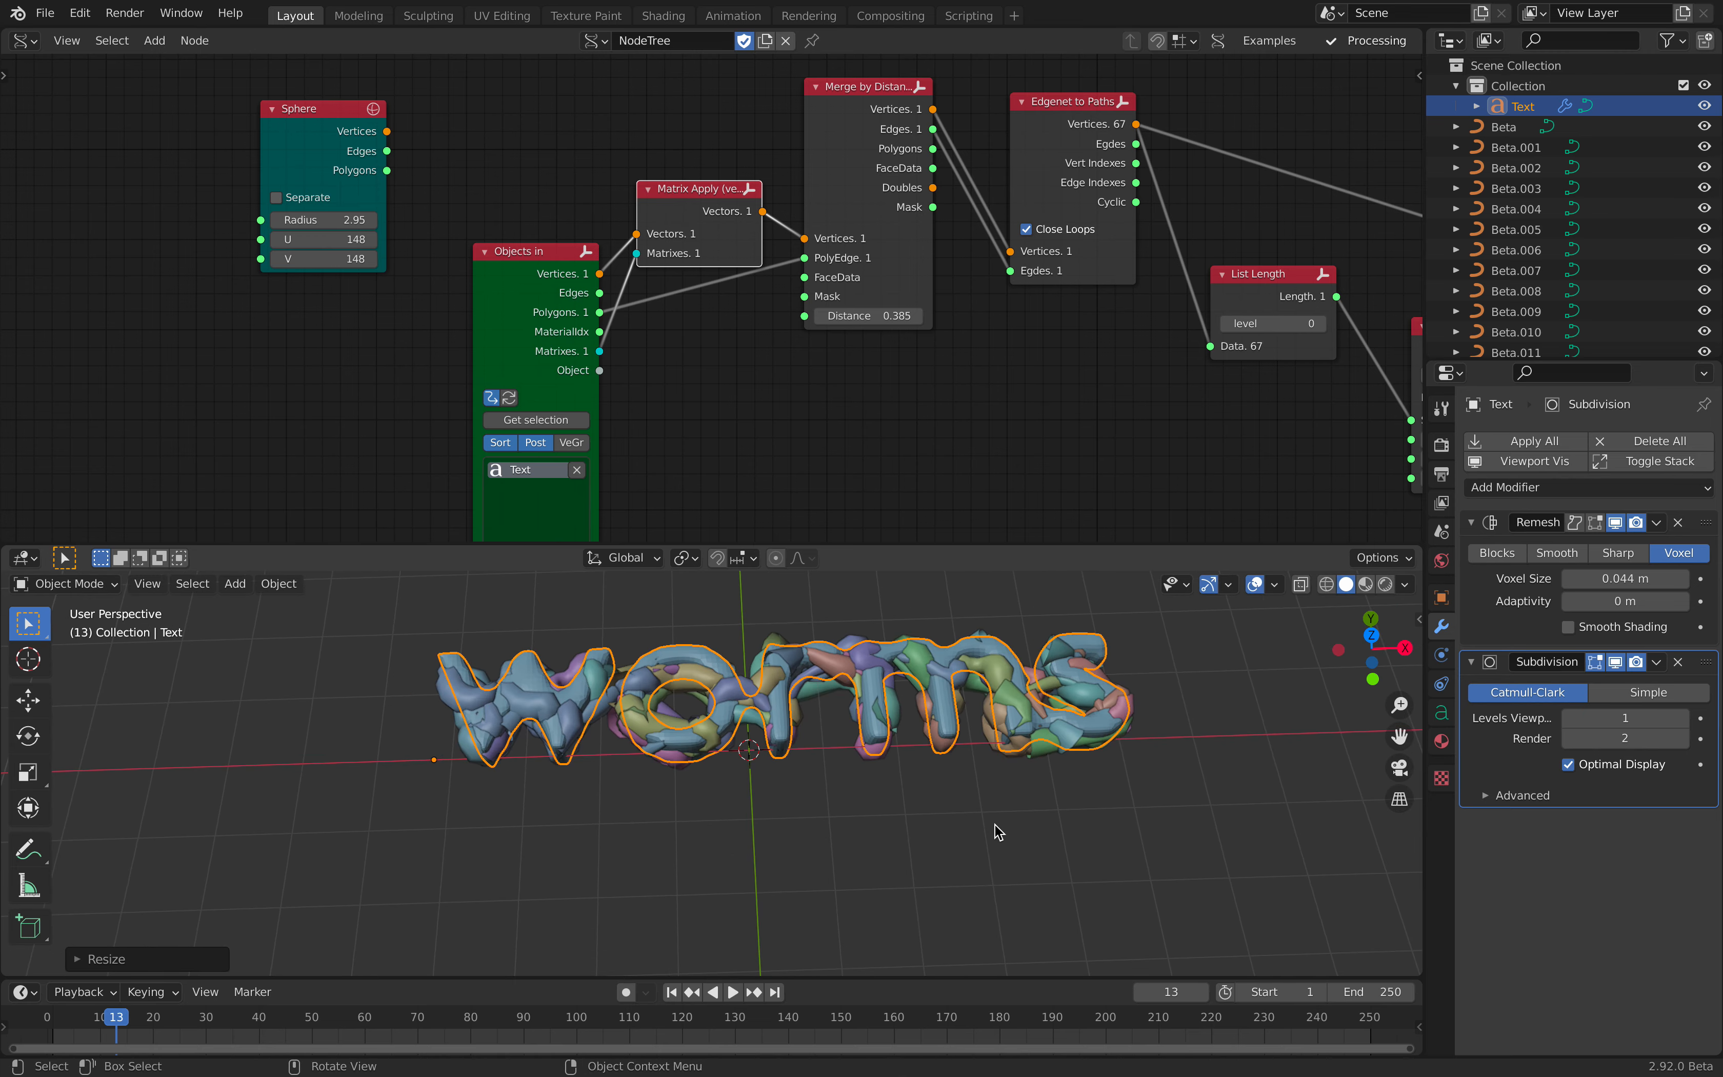
- Enlarge the text further, updating the denser worm tubes by playback, and stop the animation with the text deselected
key(s)
click(1173, 844)
shift+middle_drag(1173, 845, 886, 794)
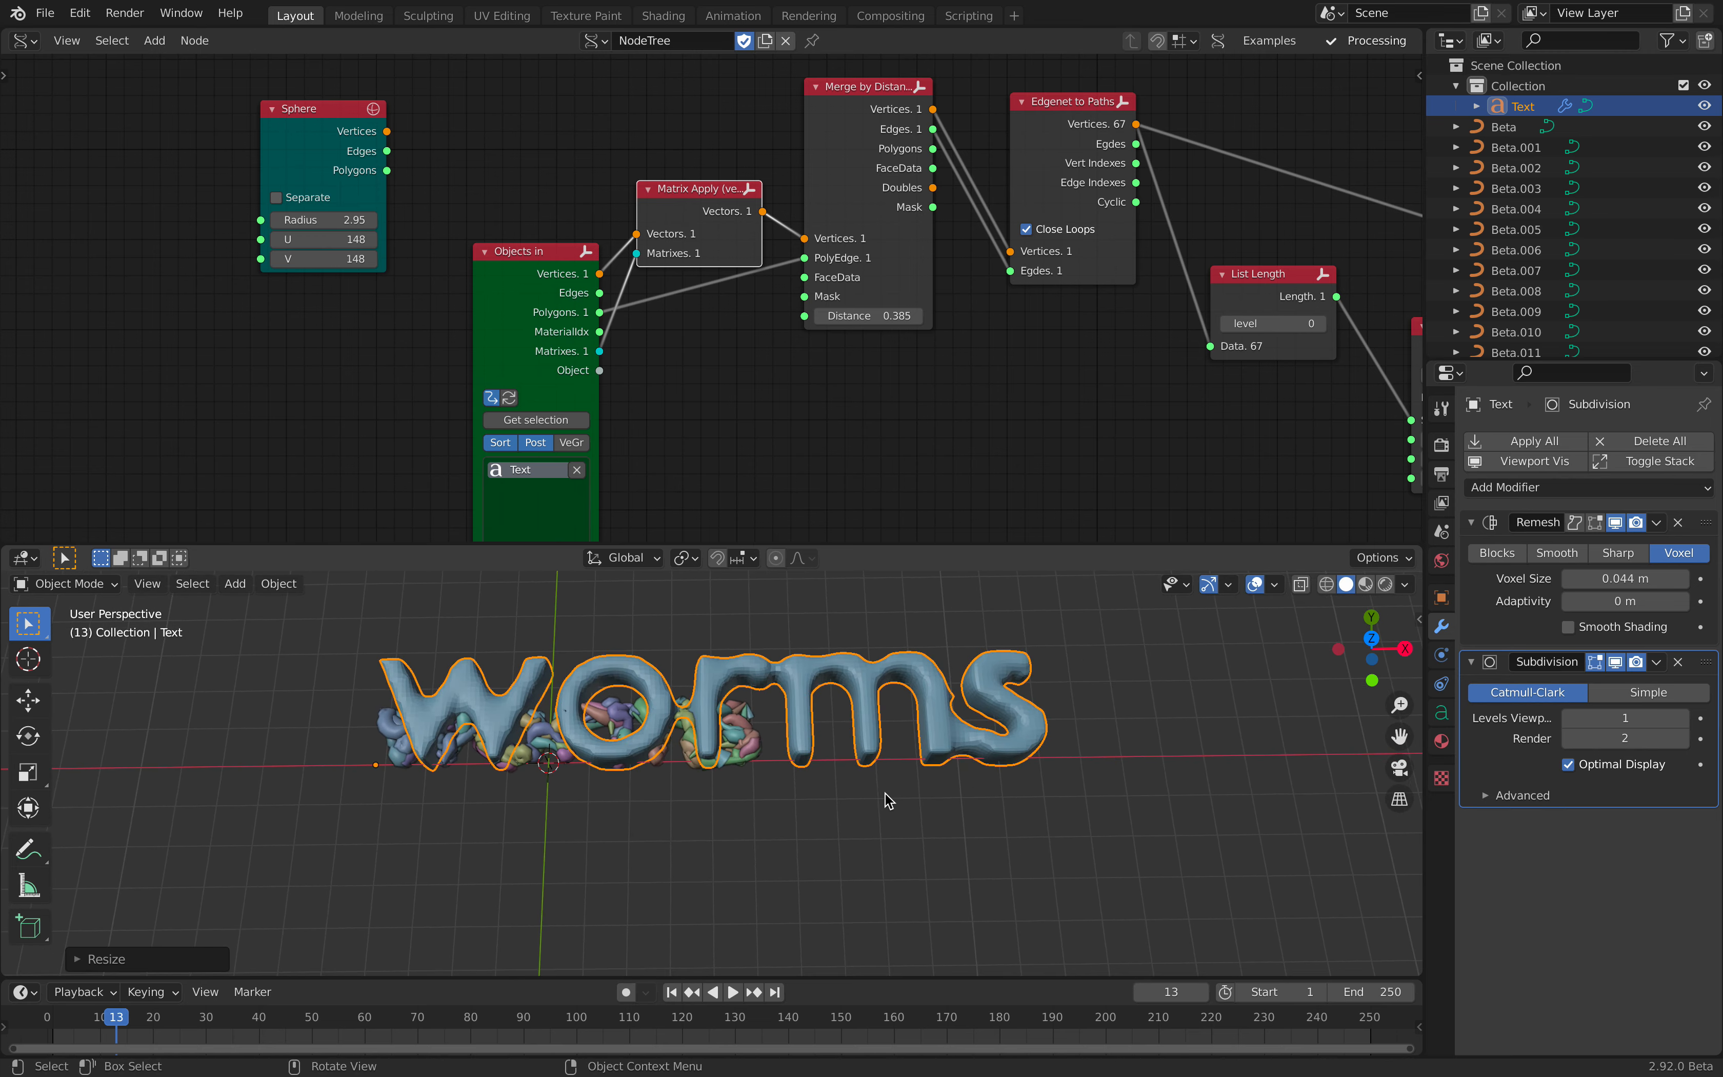
key(space)
key(s)
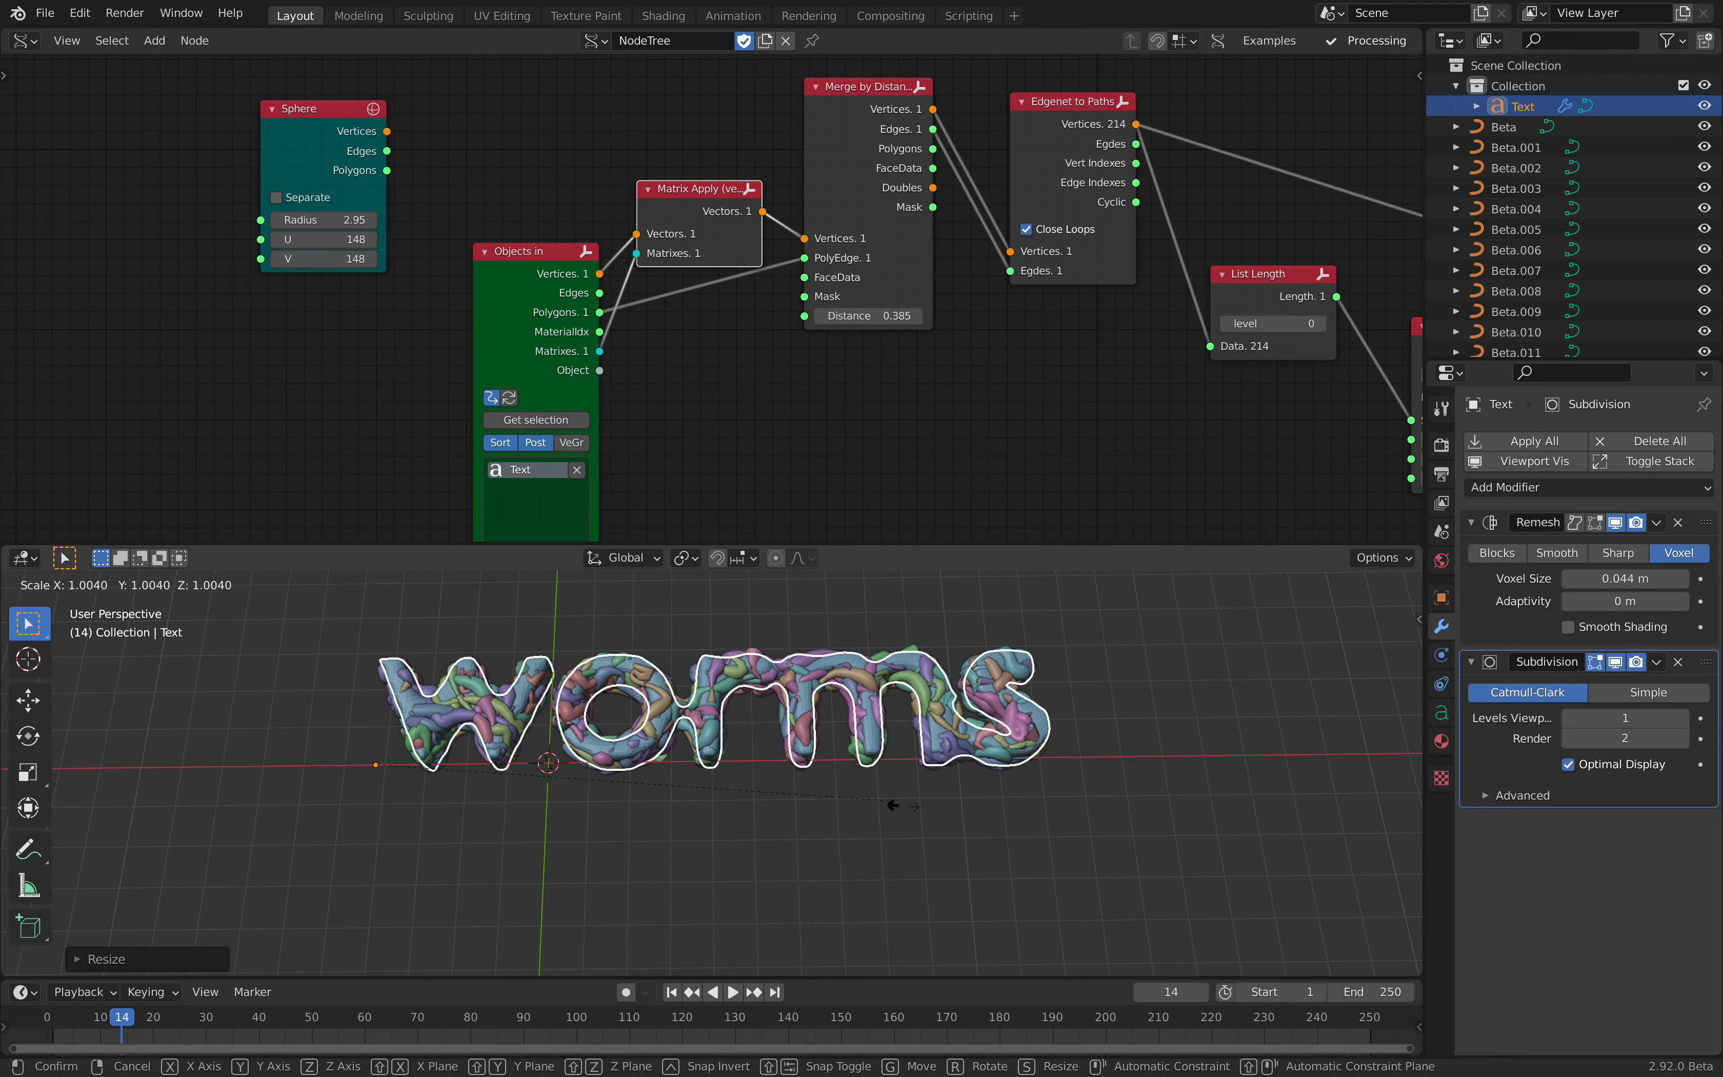
click(984, 843)
key(space)
click(982, 839)
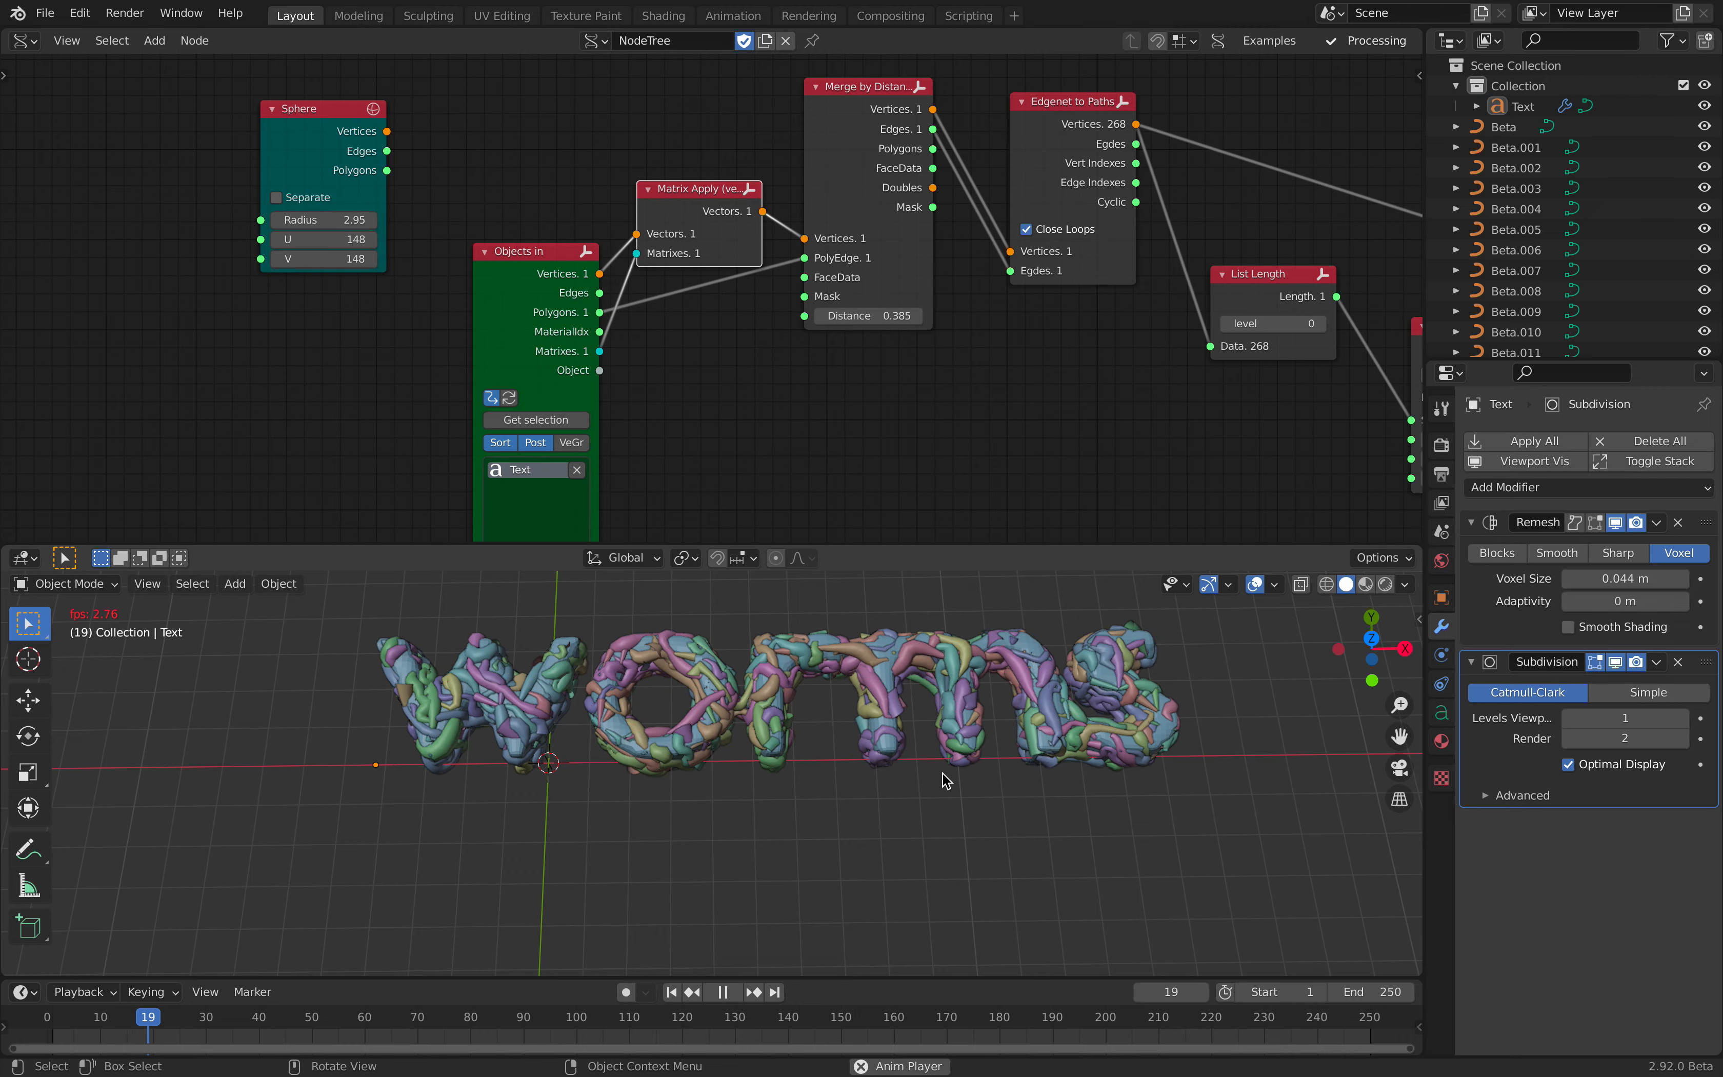
middle_drag(942, 773, 909, 834)
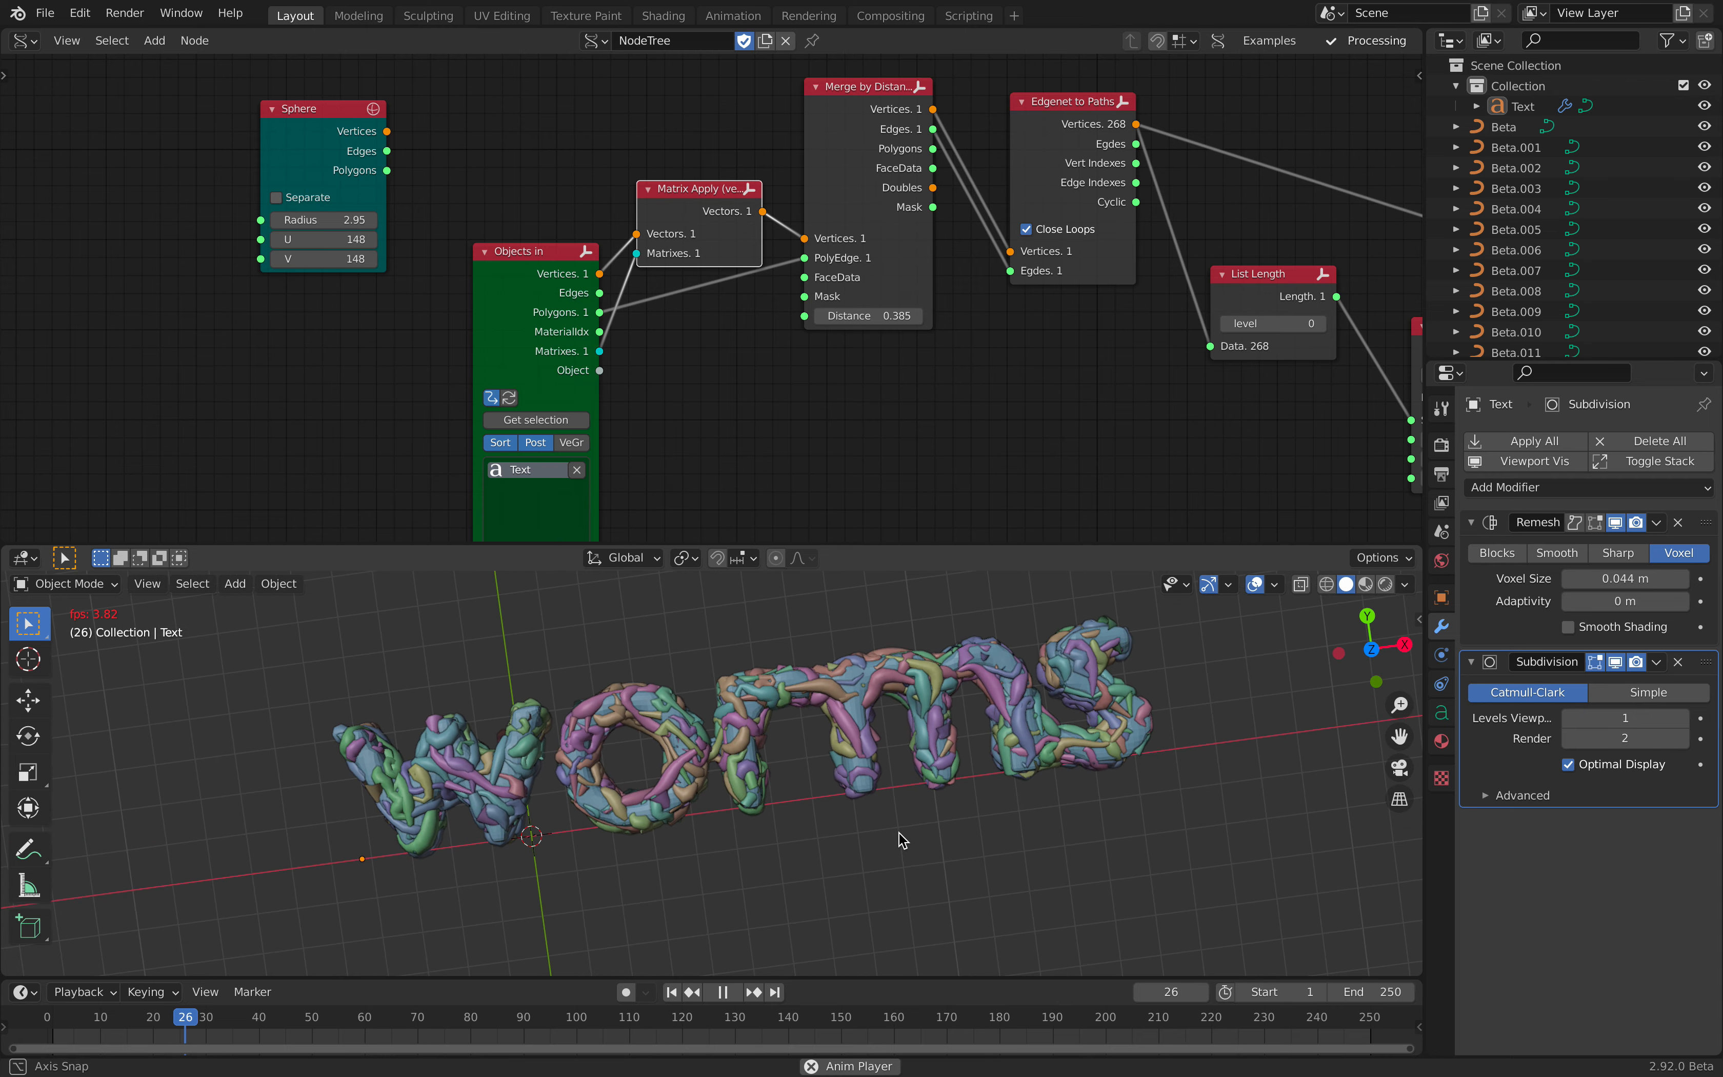
key(space)
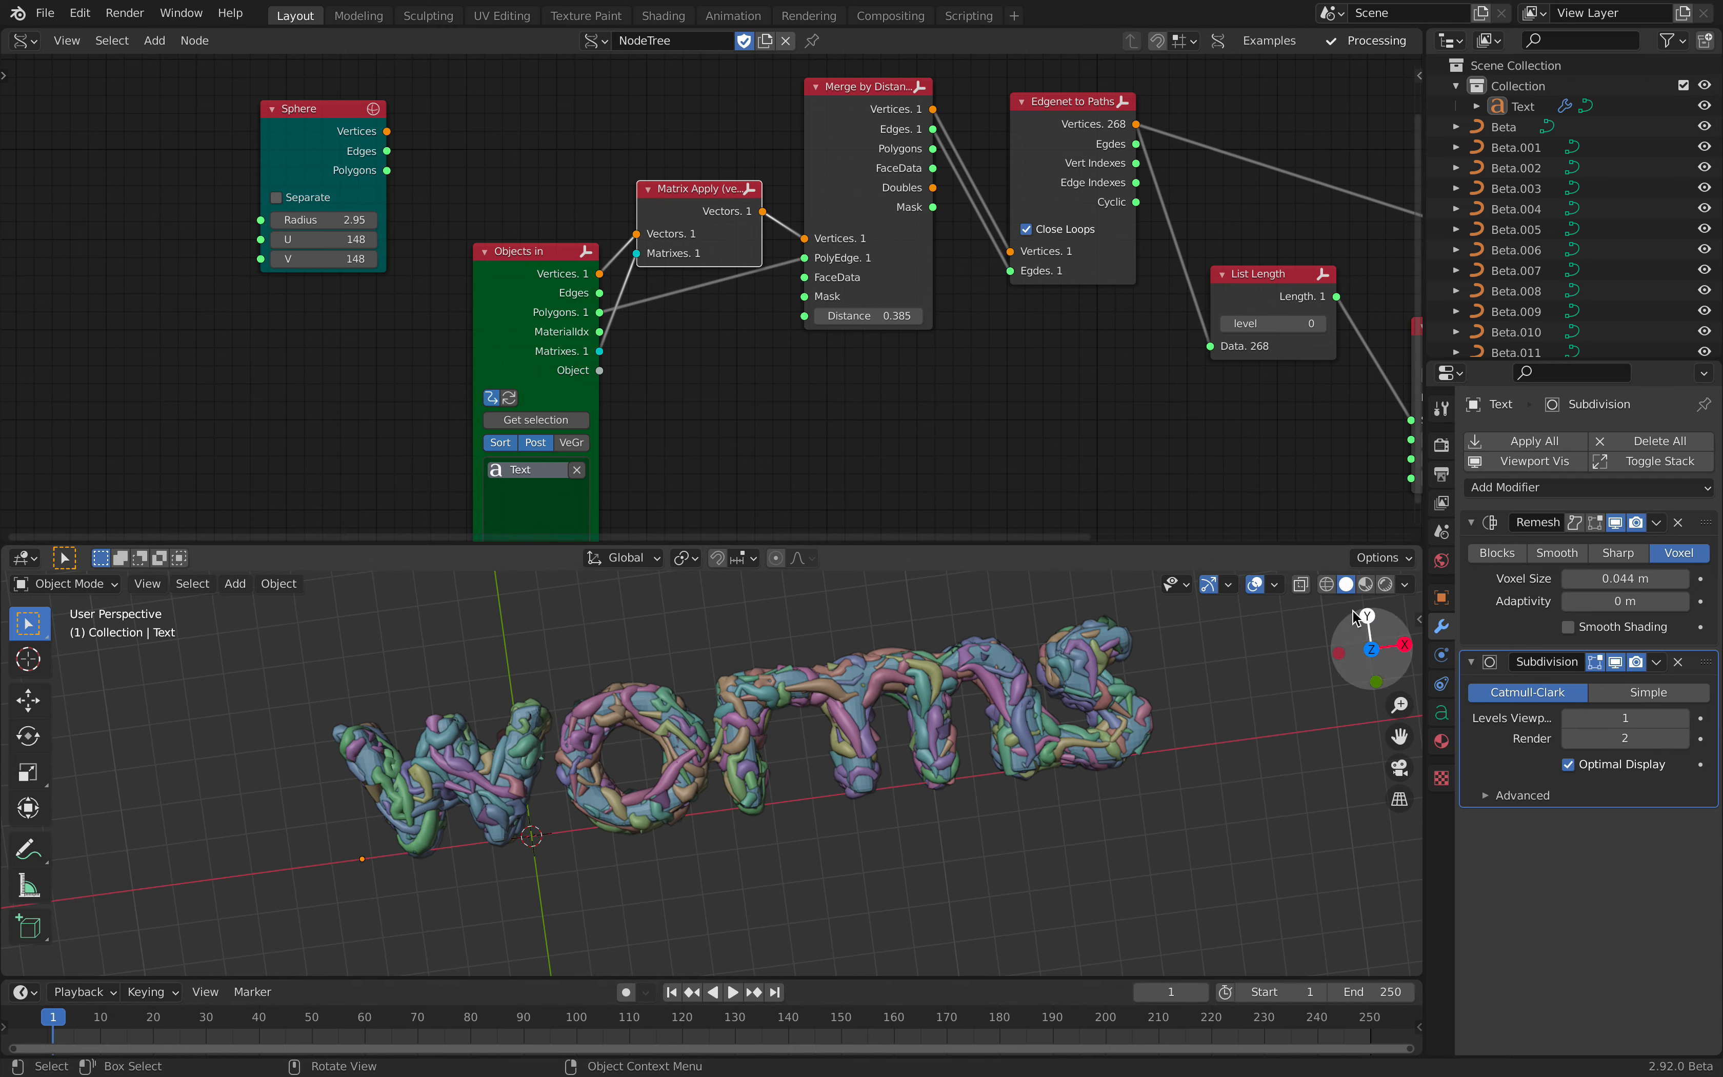
- Hide the Text object and show the worm lettering from the top in an enlarged 3D viewport
middle_drag(1100, 702, 1220, 650)
click(1704, 106)
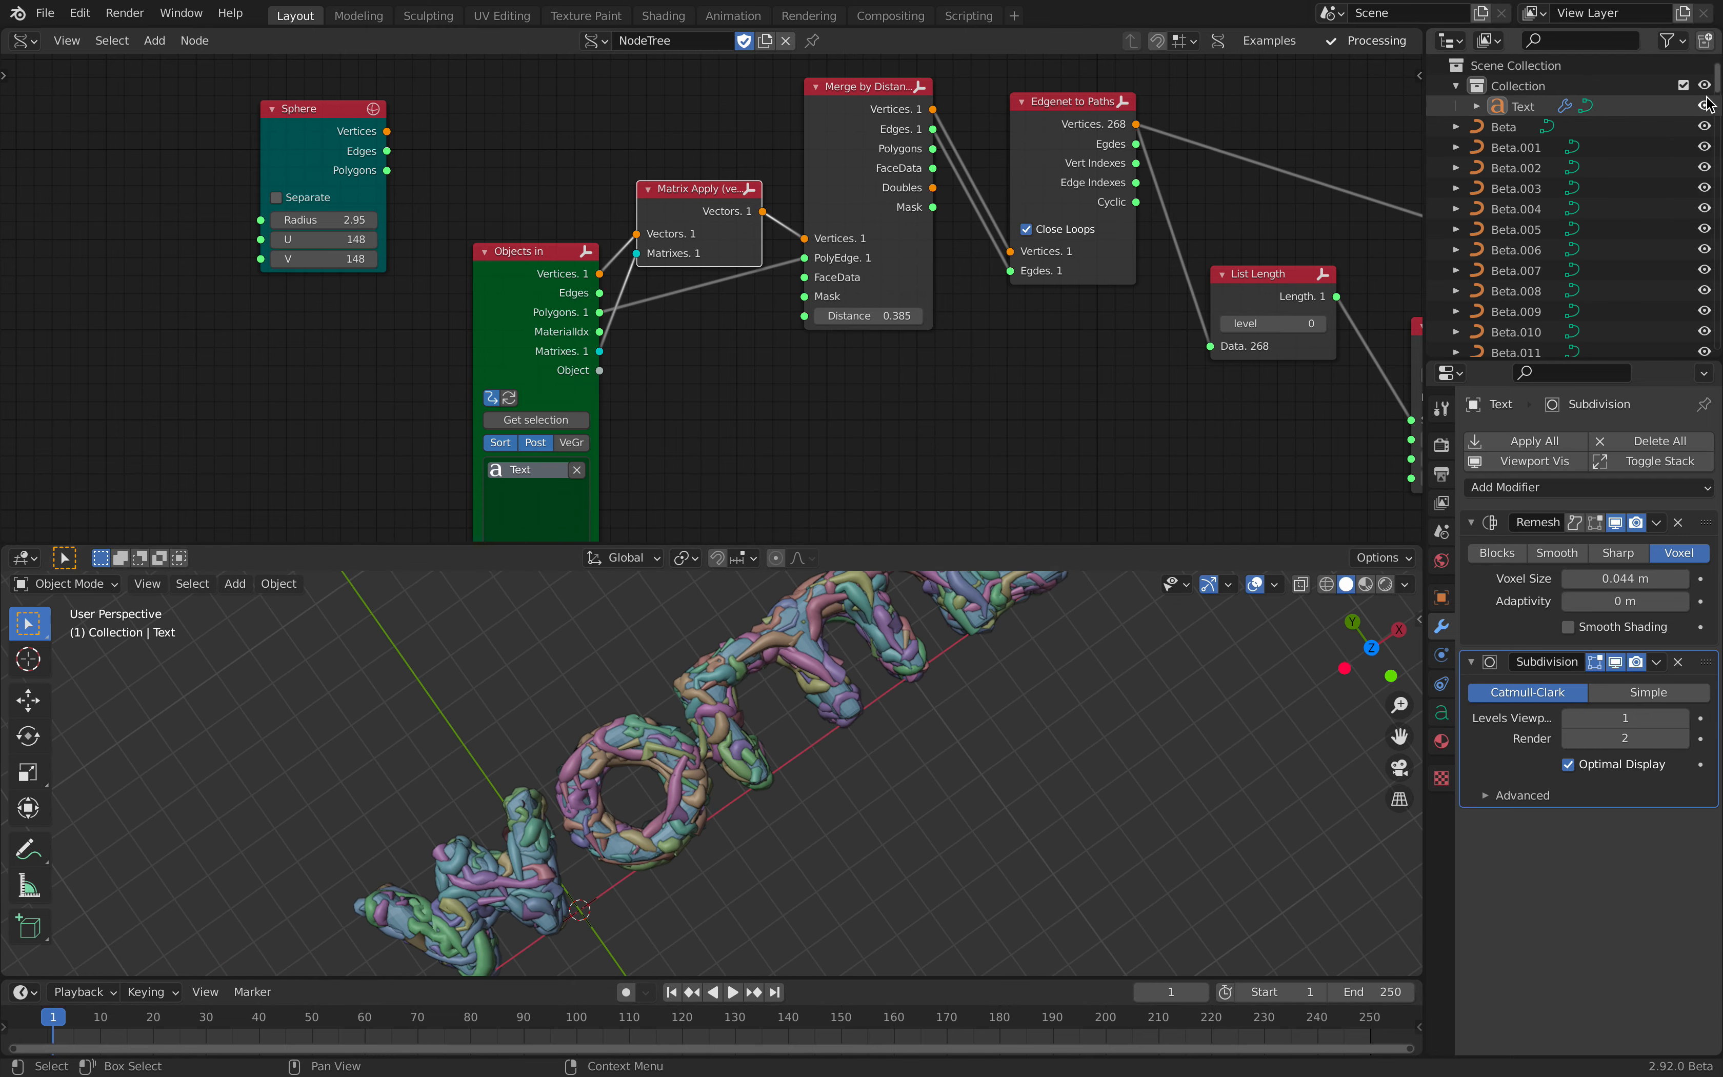
middle_drag(1090, 758, 1069, 725)
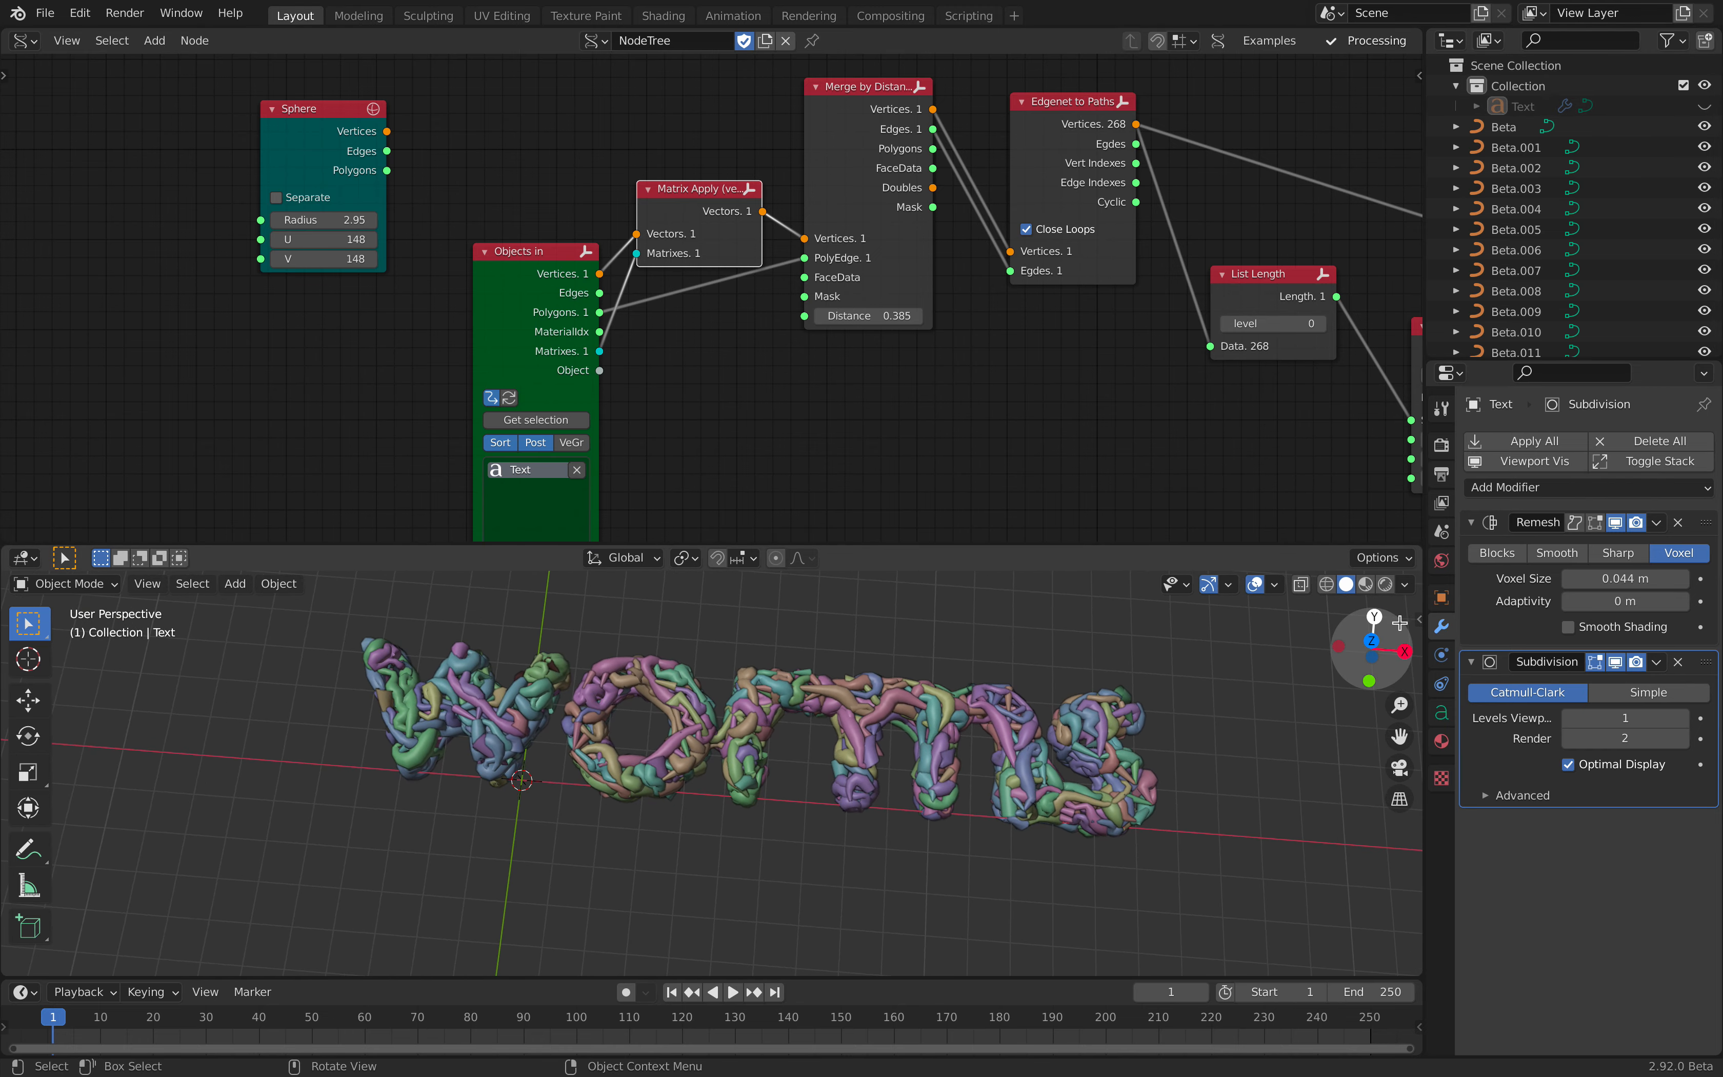
click(1371, 641)
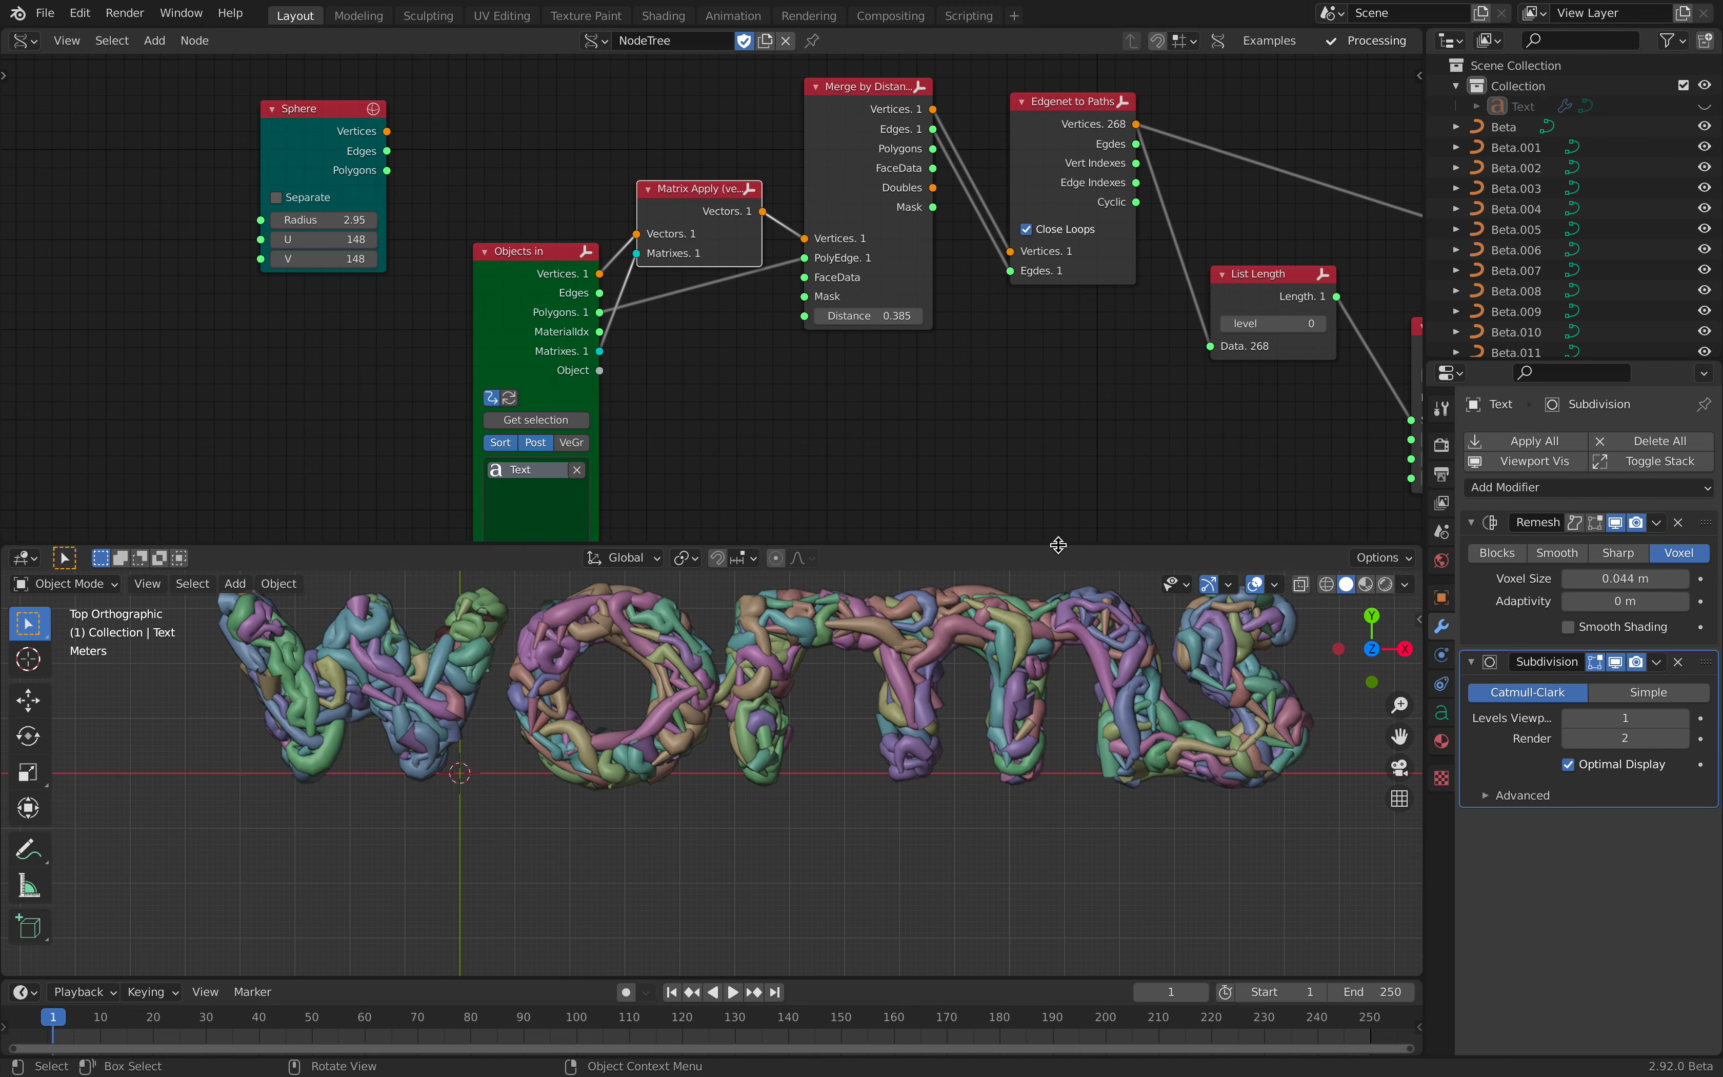
drag(1071, 547, 1070, 485)
- Switch Close Loops off and back on in the Edgenet to Paths node to compare the resulting paths
middle_drag(1032, 154, 847, 203)
click(869, 158)
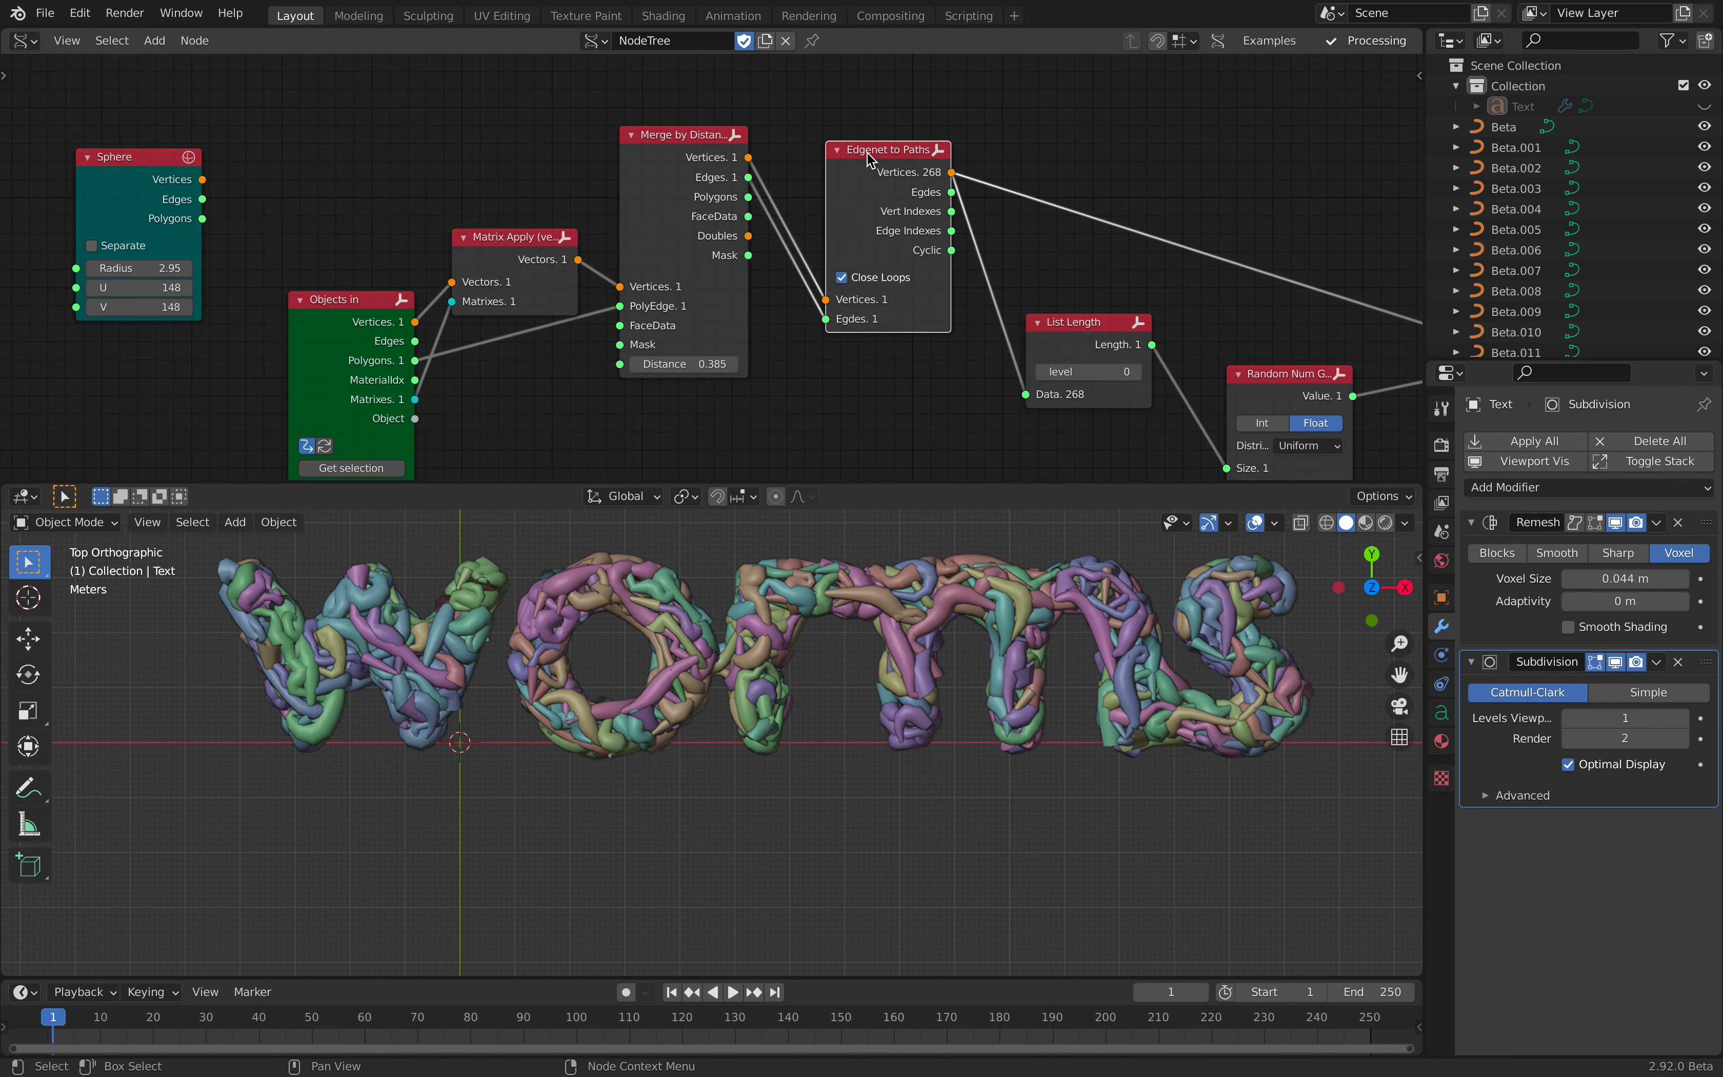
scroll(951, 250, up, 2)
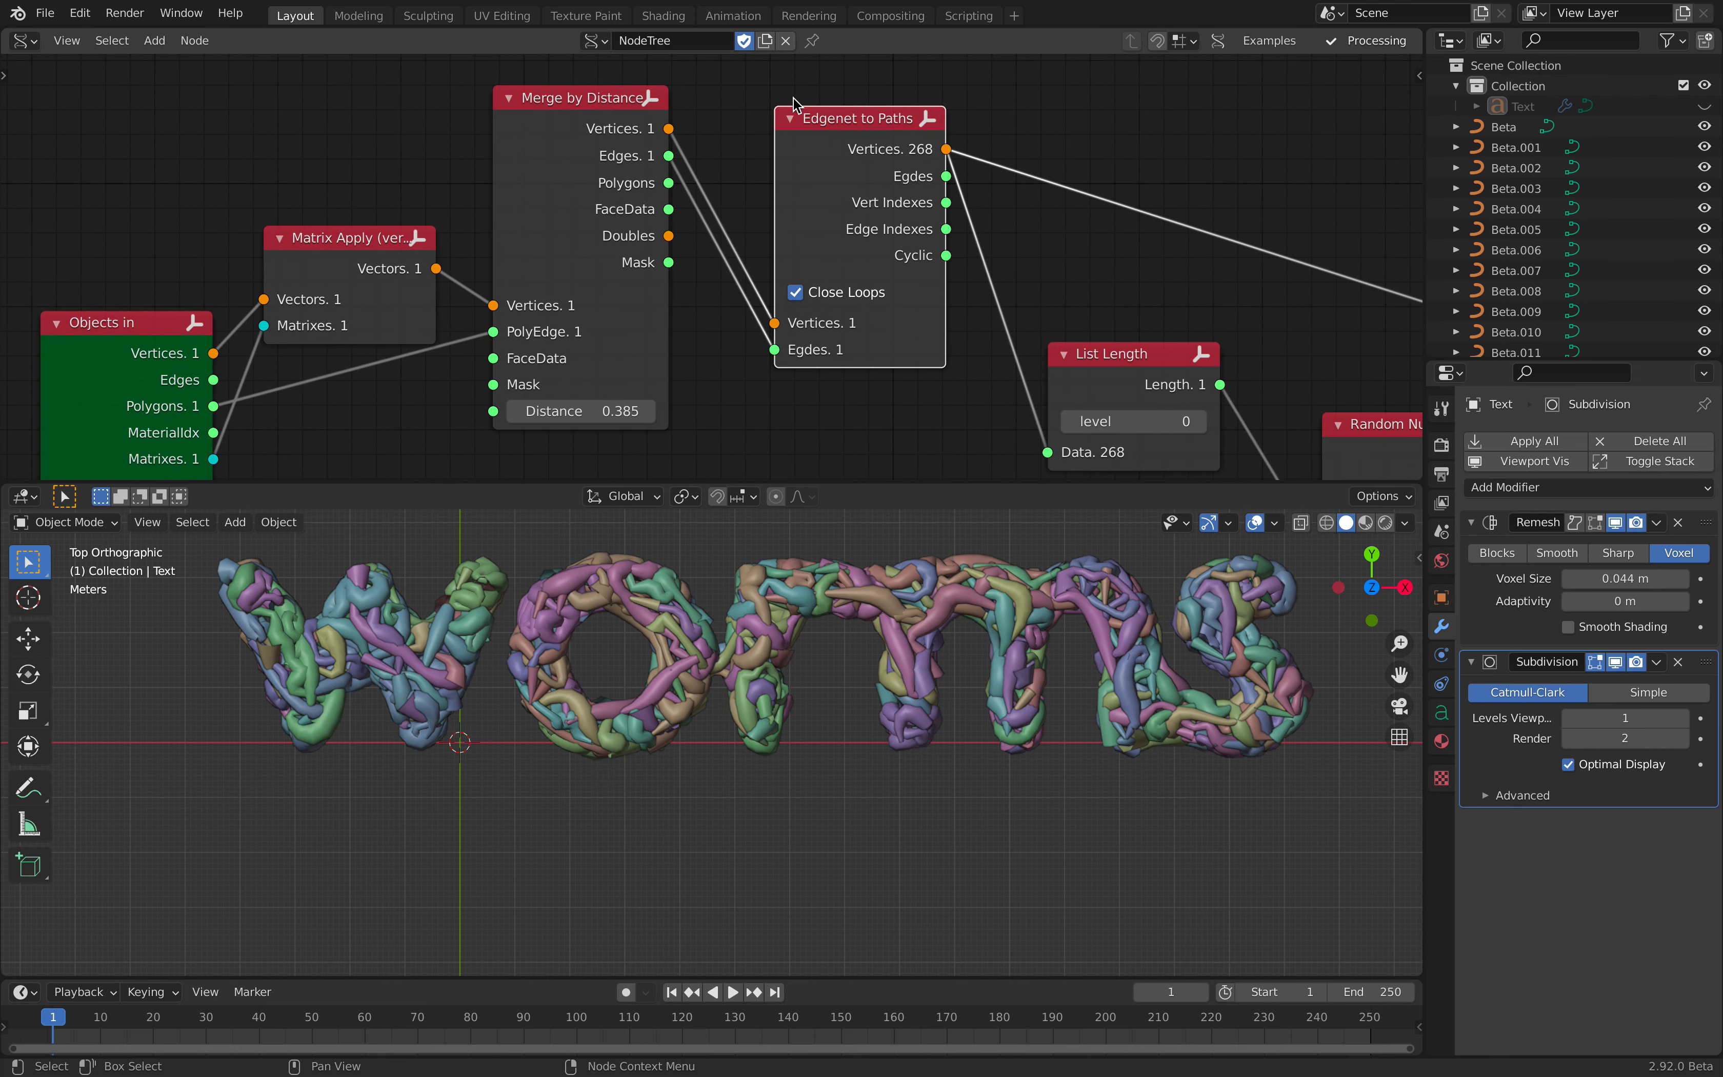
scroll(1016, 239, down, 2)
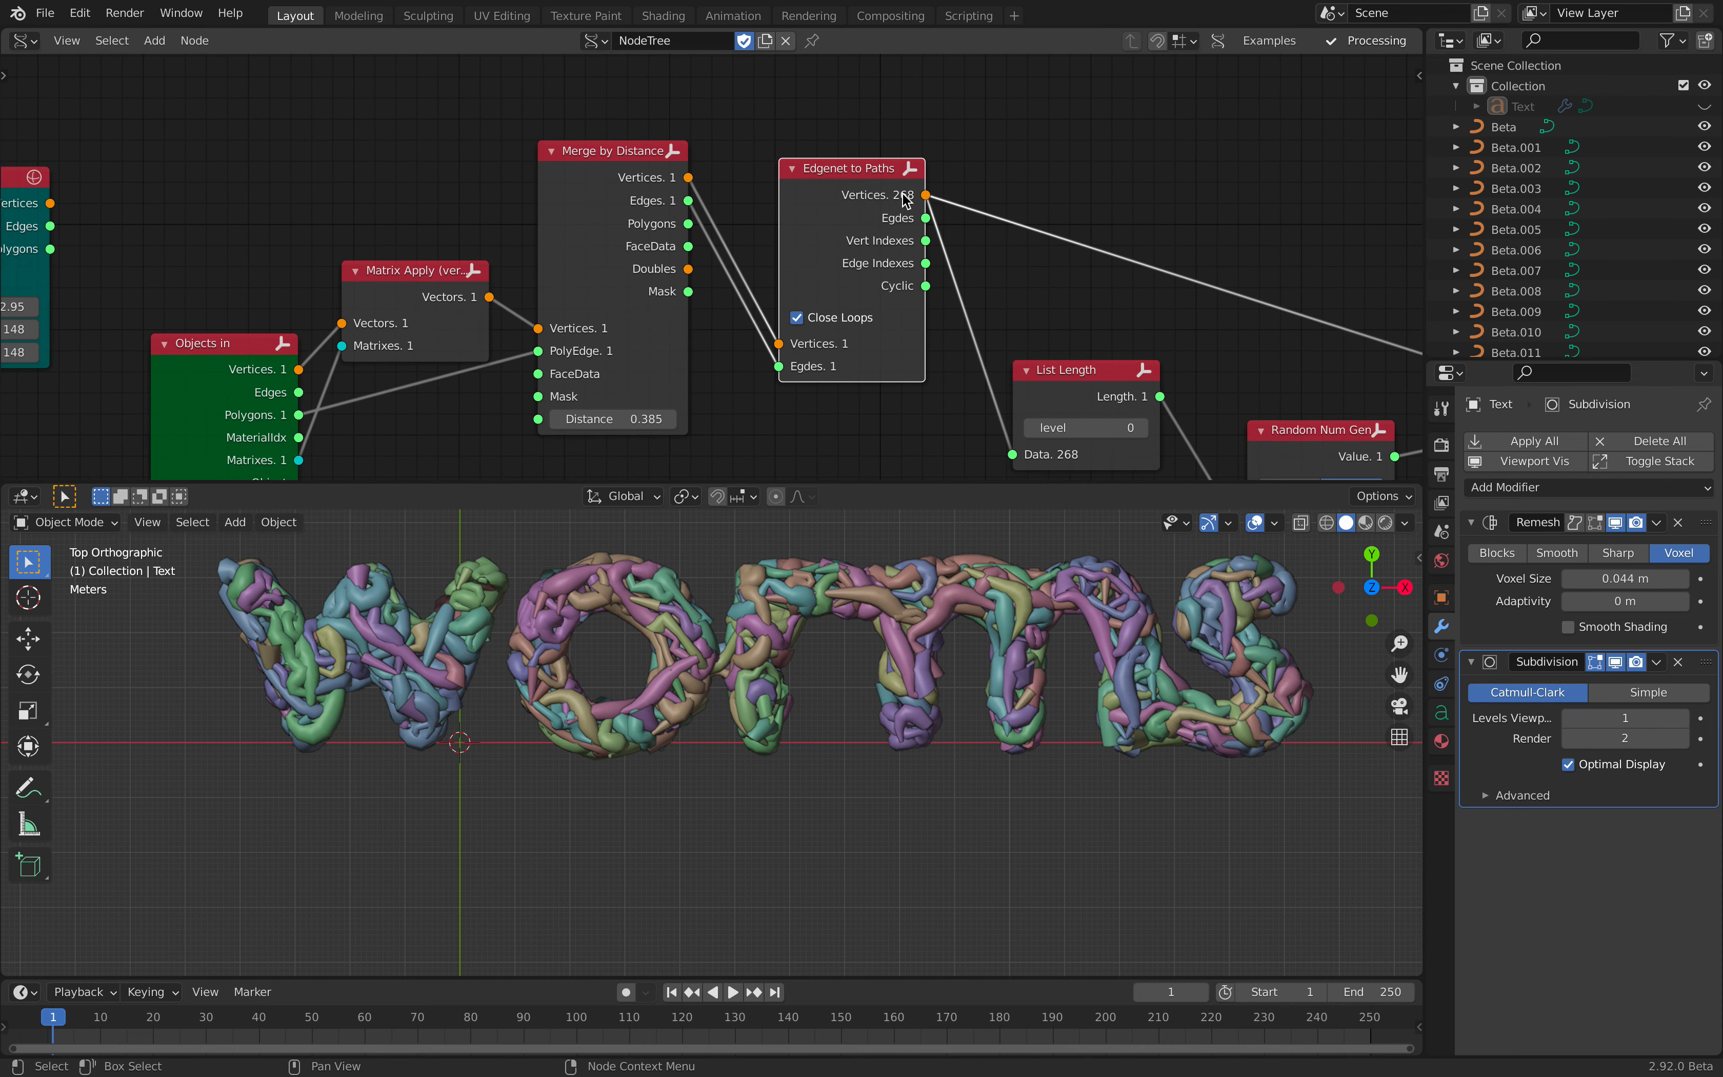
click(839, 317)
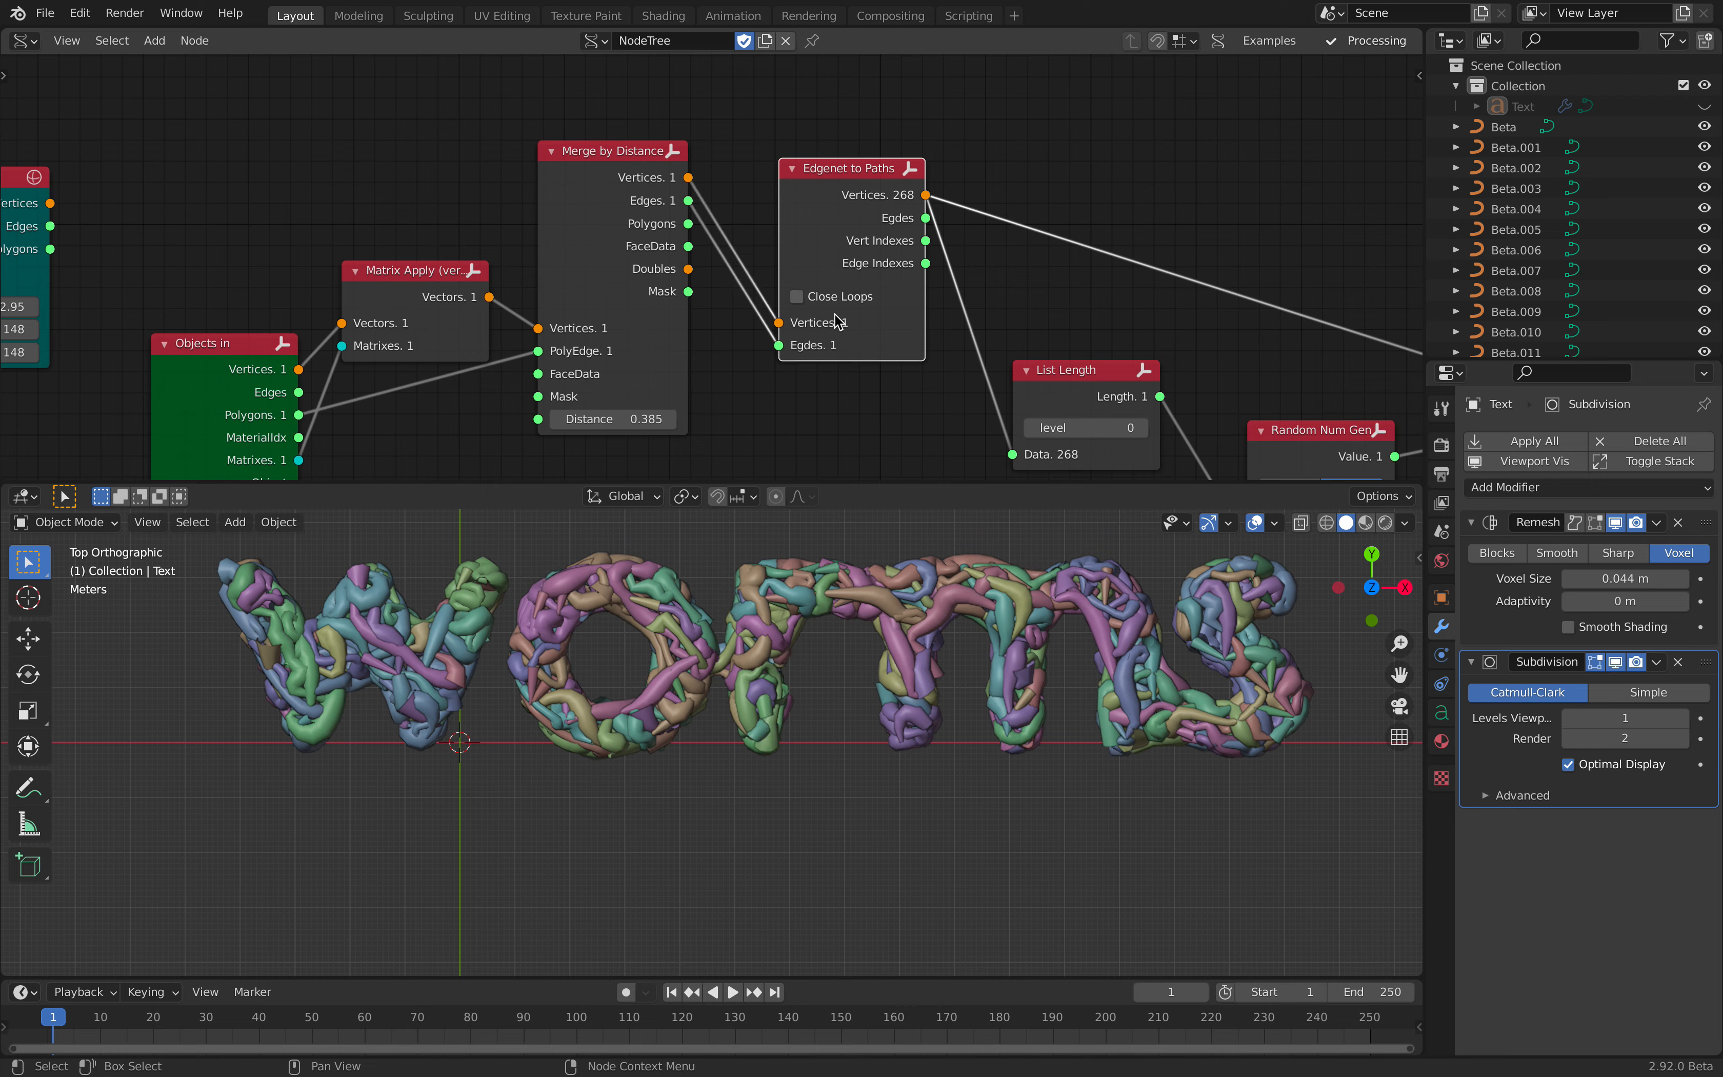
click(829, 299)
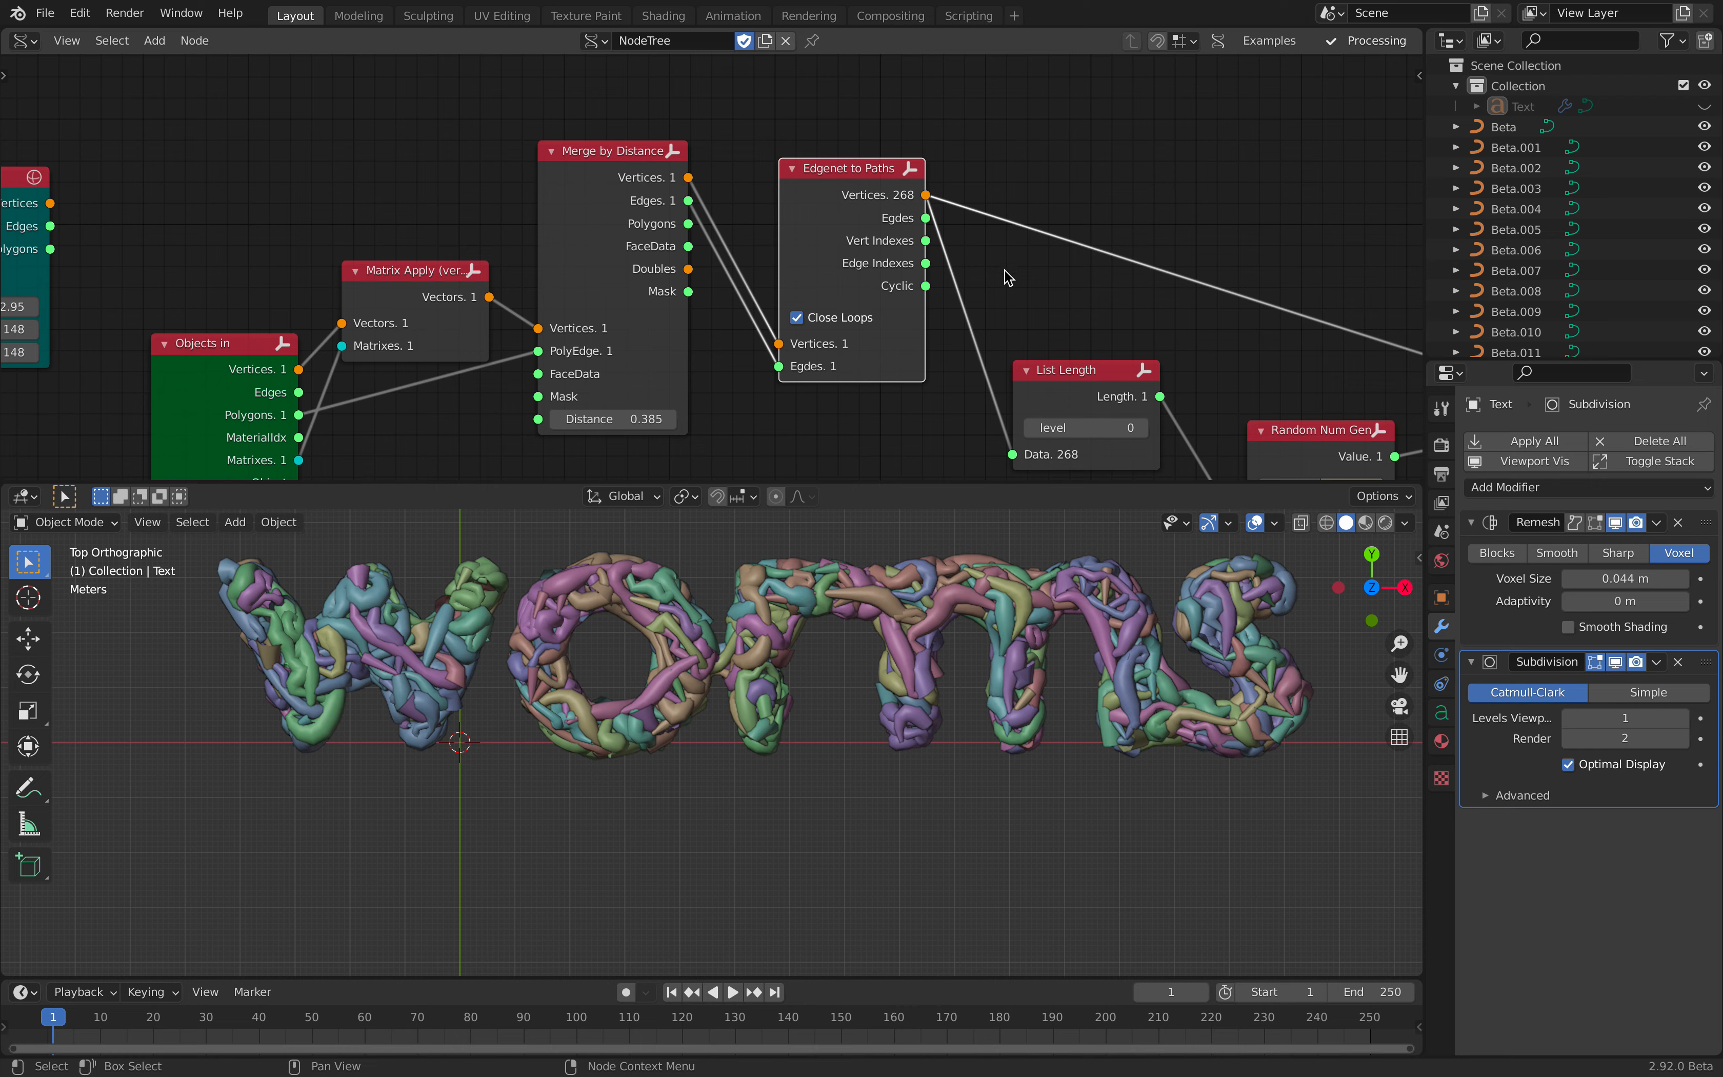
drag(798, 270, 805, 248)
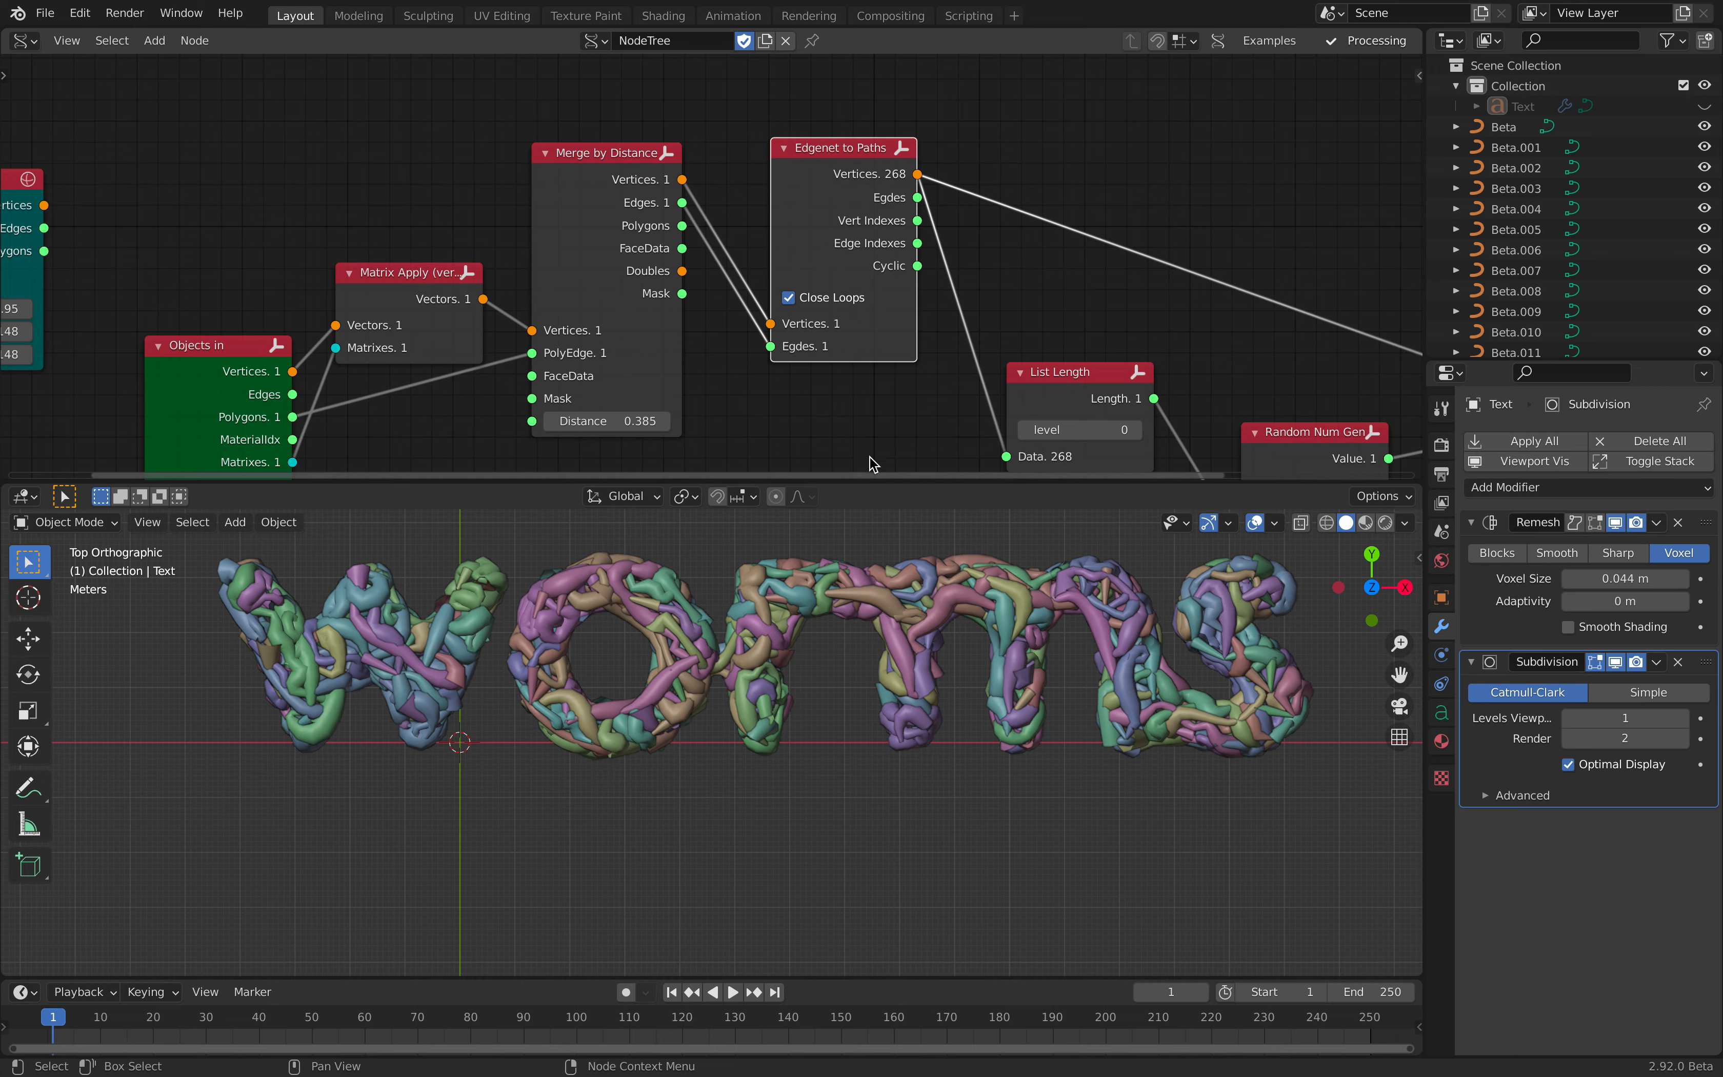
- Enlarge the node editor area, recentre the worm lettering in the 3D viewport, and save the file
drag(880, 484, 882, 520)
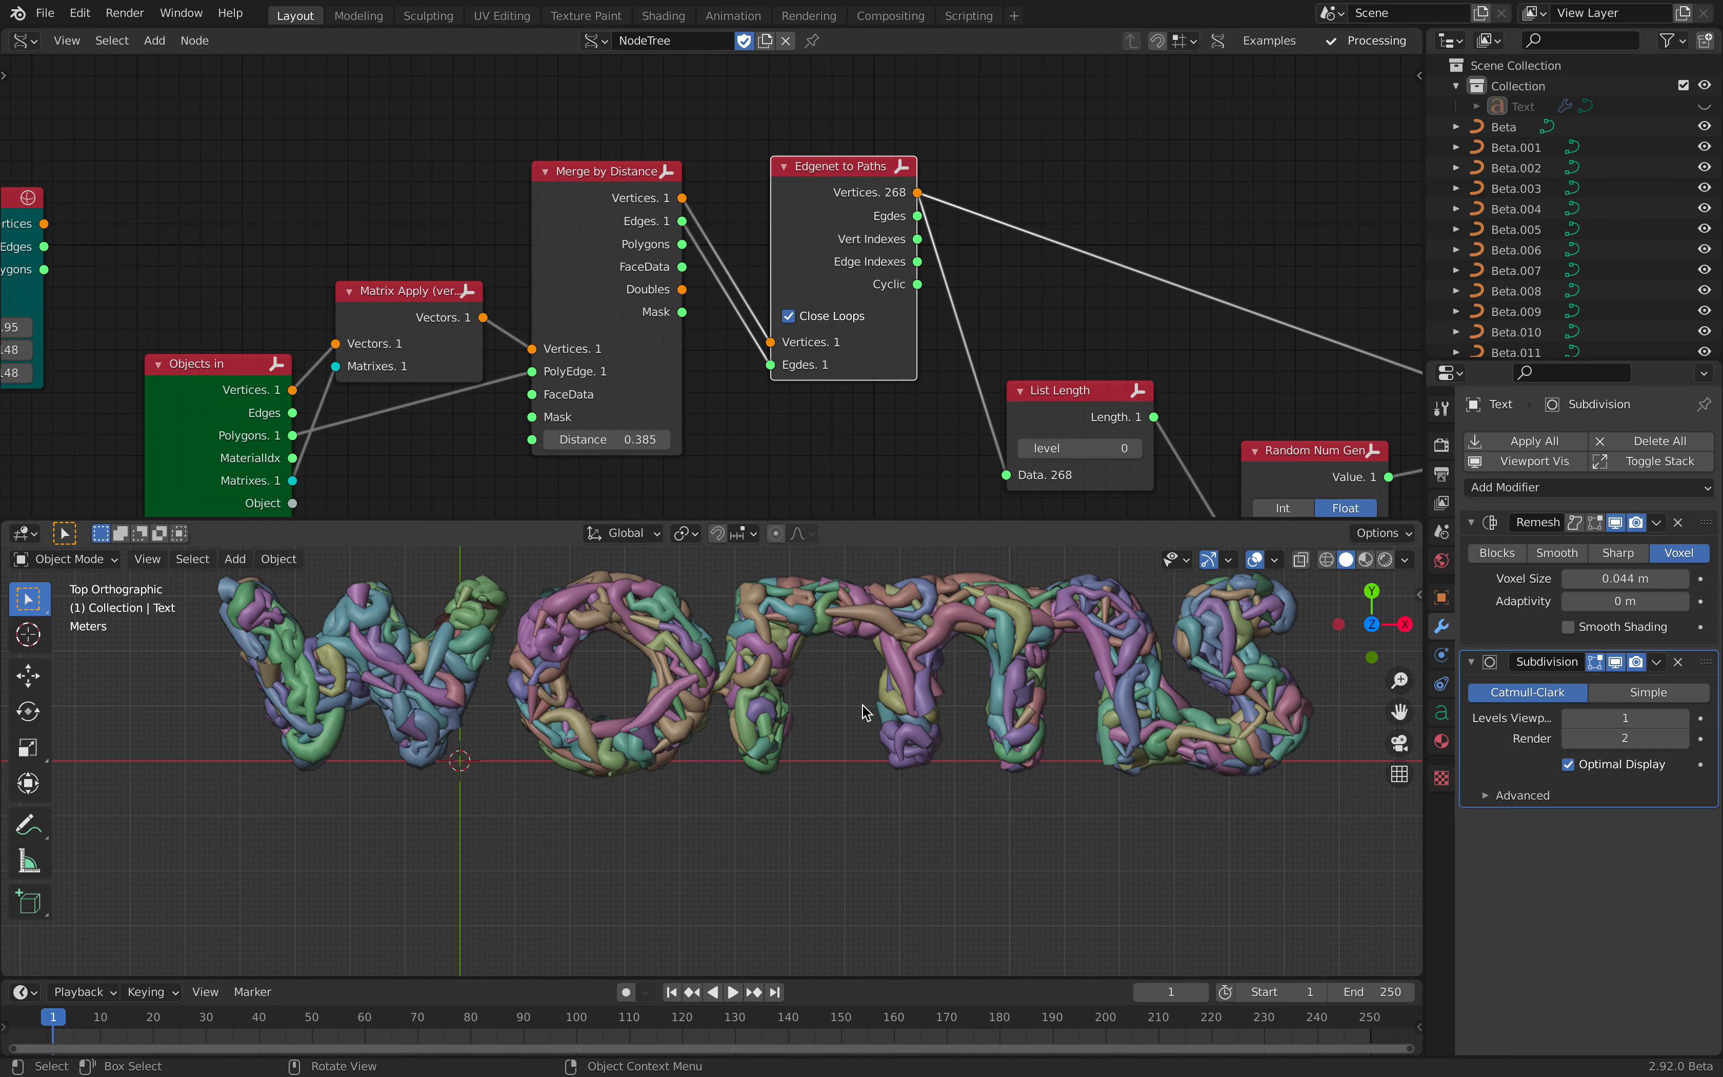
scroll(867, 704, down, 2)
shift+middle_drag(869, 702, 846, 753)
click(890, 747)
scroll(794, 687, up, 2)
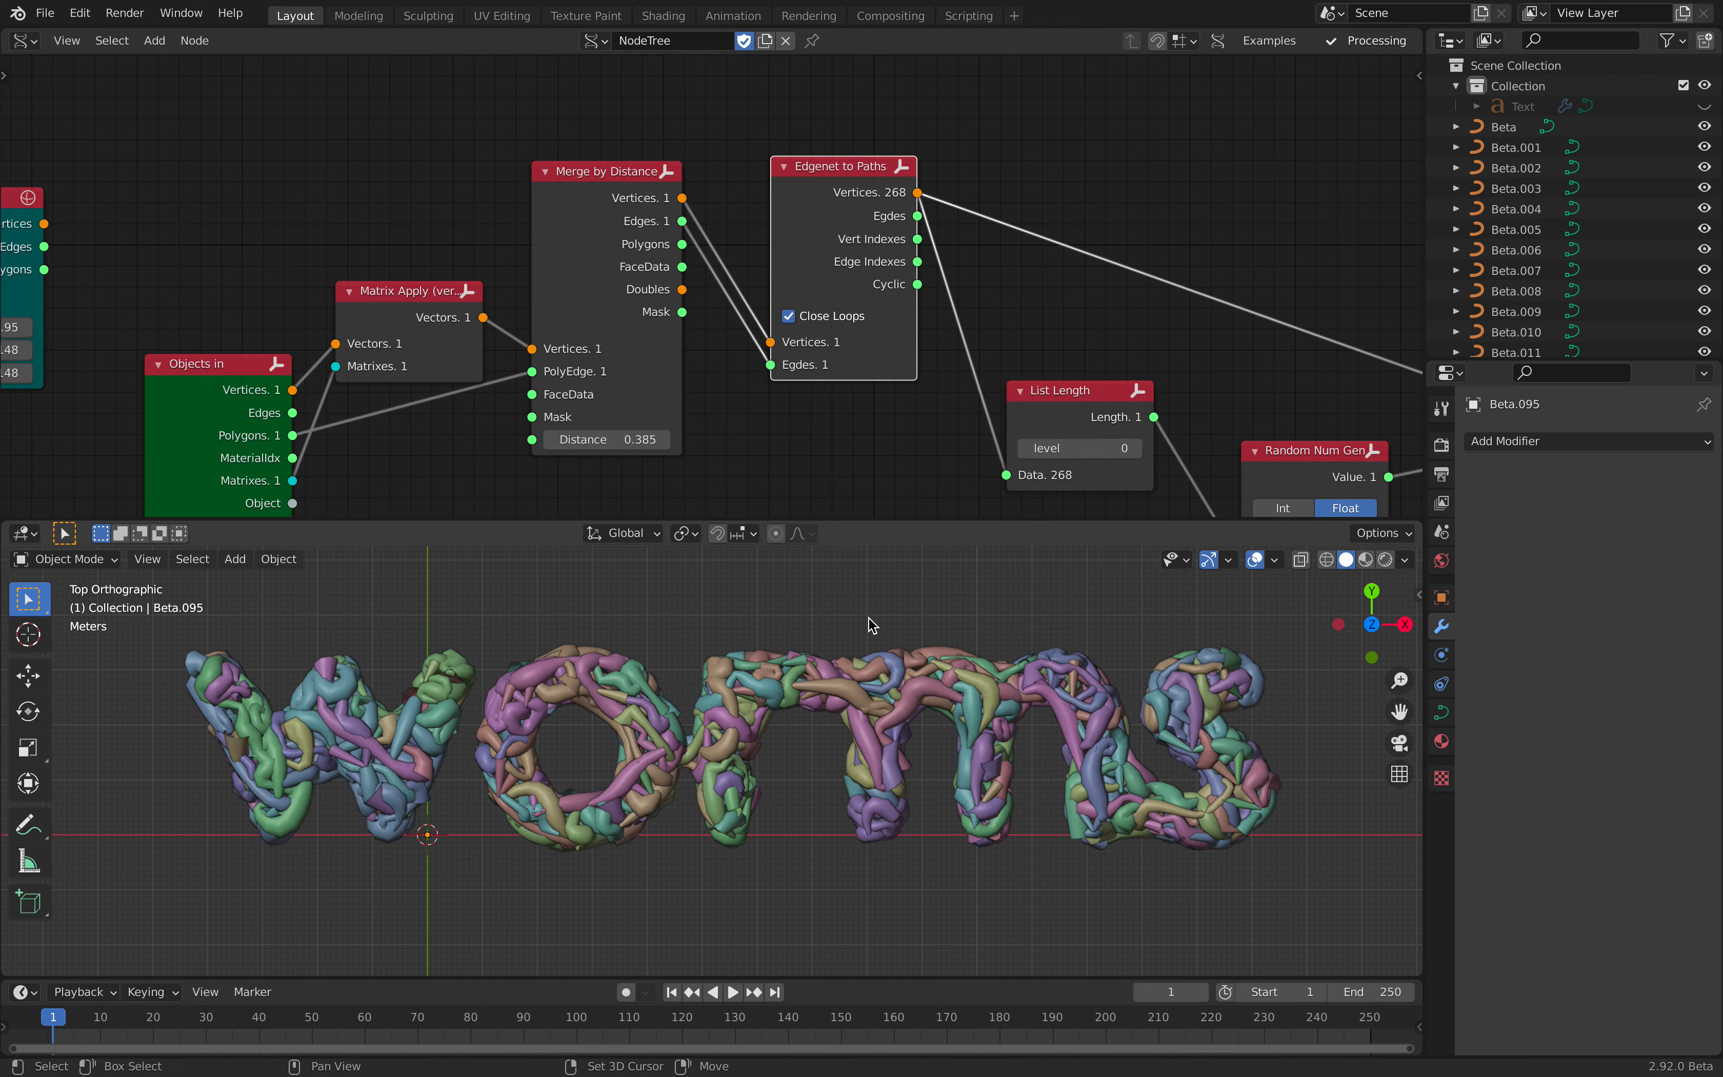
shift+middle_drag(868, 619, 825, 626)
key(ctrl+s)
- Add a Random points on mesh node below the Merge by Distance node and widen it to show its full title
scroll(712, 391, down, 3)
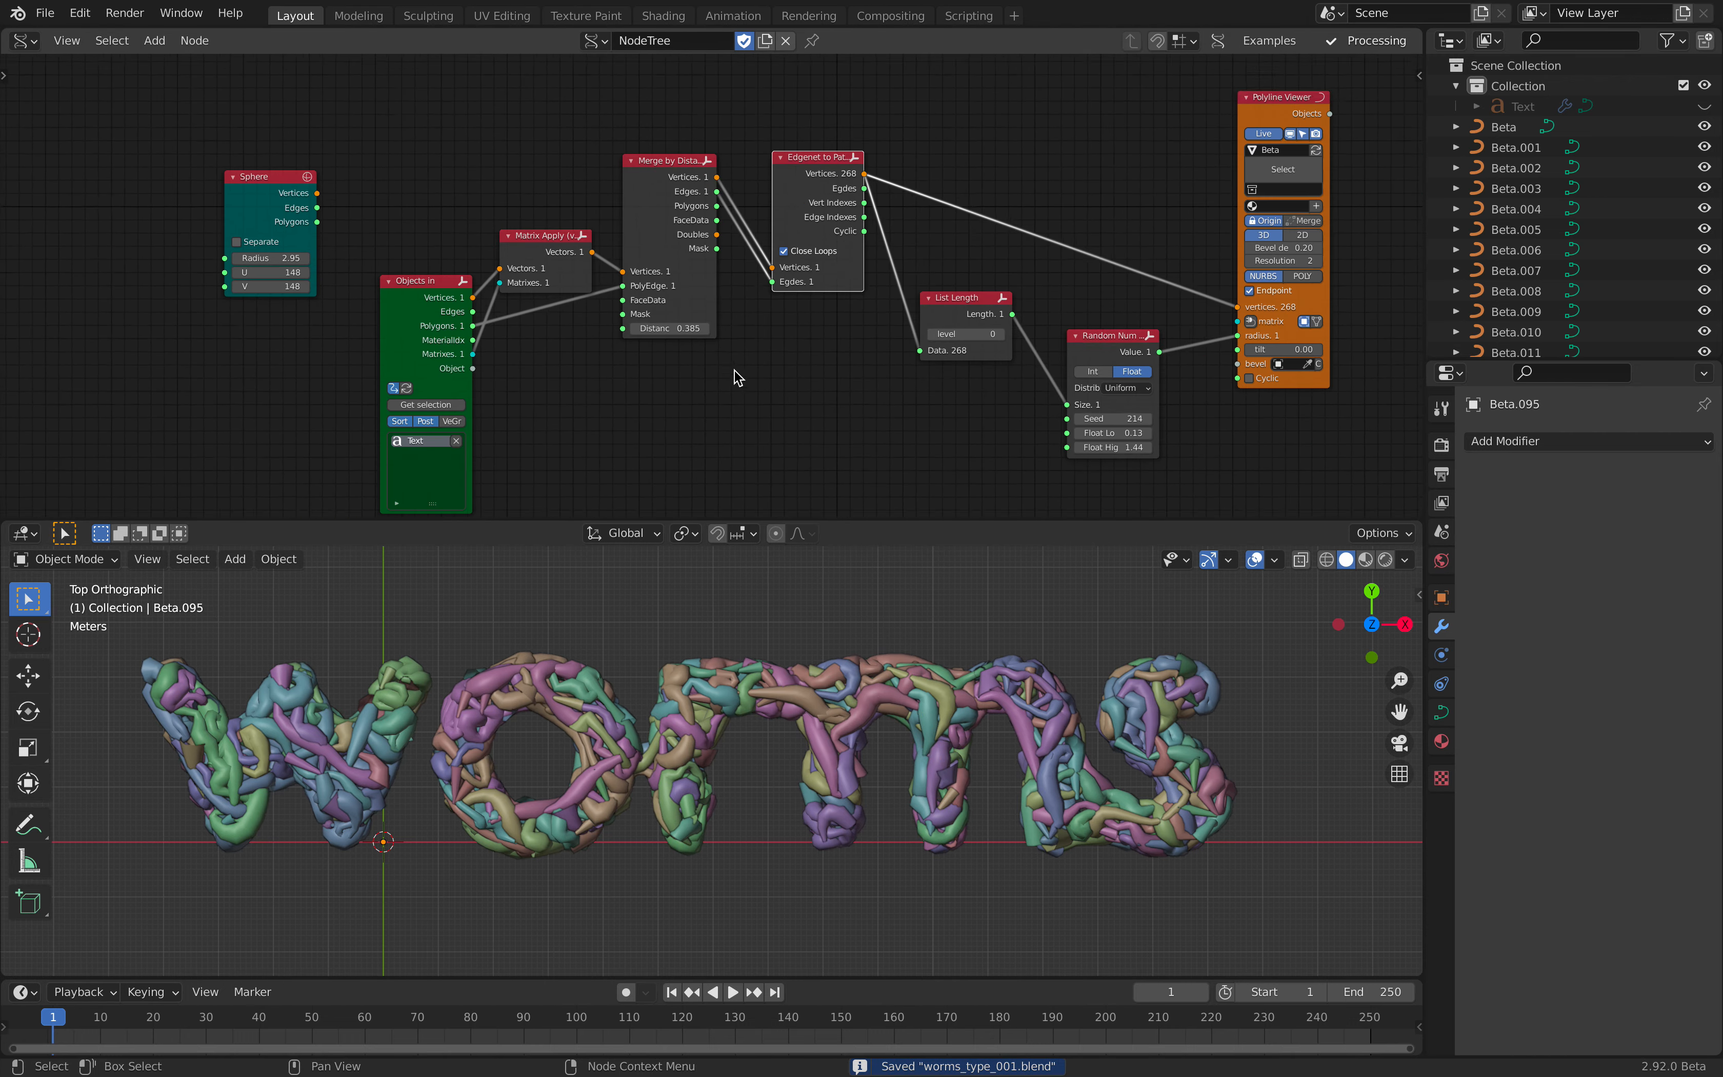
middle_drag(735, 370, 760, 273)
drag(443, 196, 406, 232)
middle_drag(629, 286, 609, 266)
scroll(609, 266, up, 3)
click(614, 275)
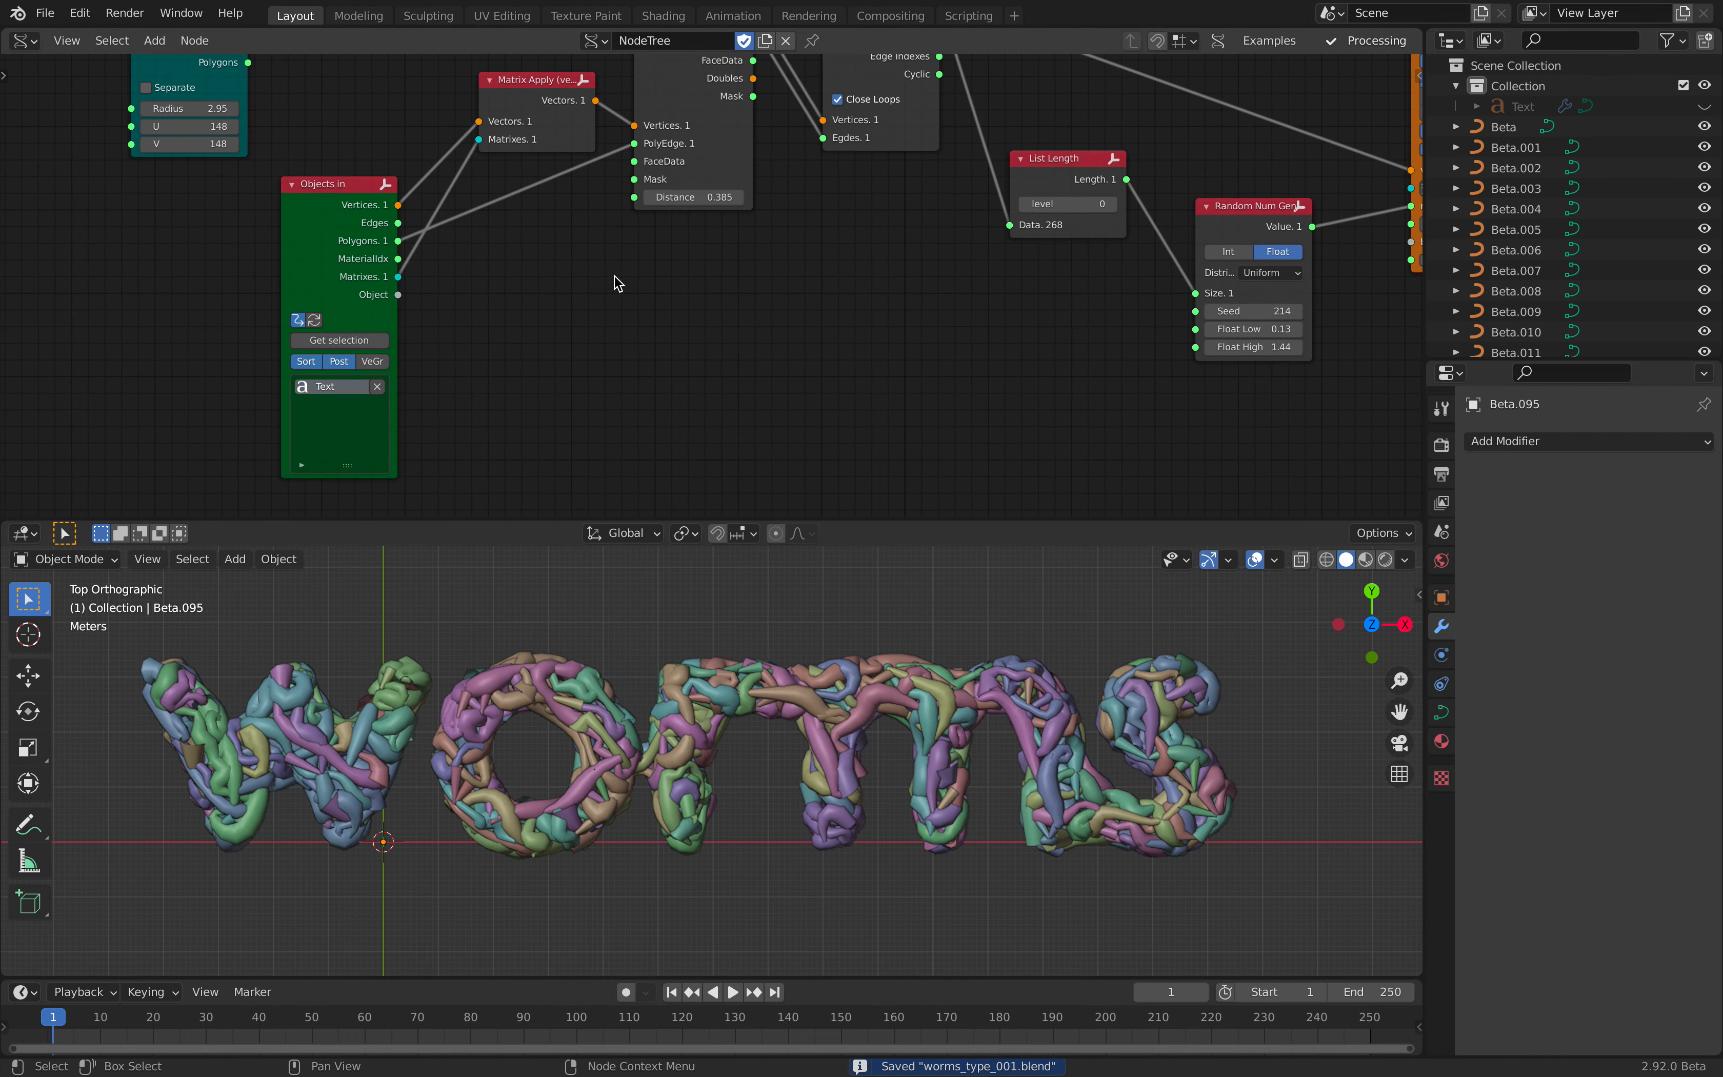
key(shift+a)
click(618, 306)
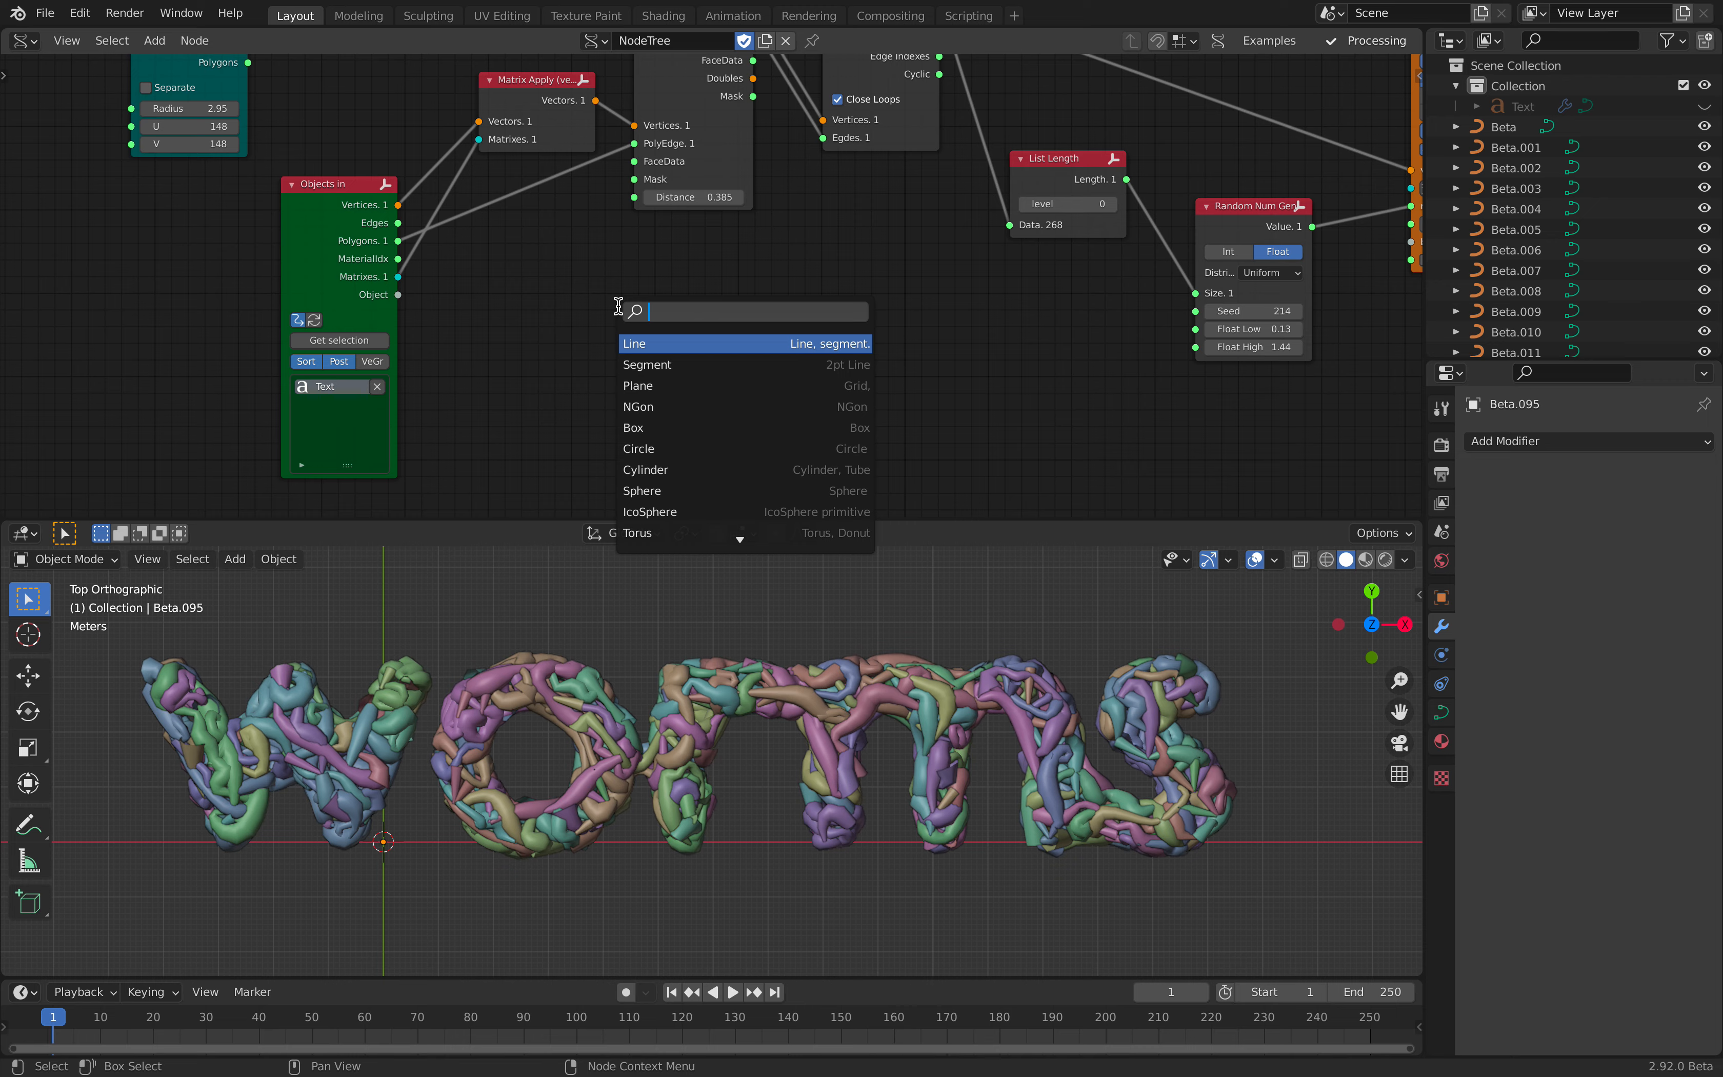
text(point)
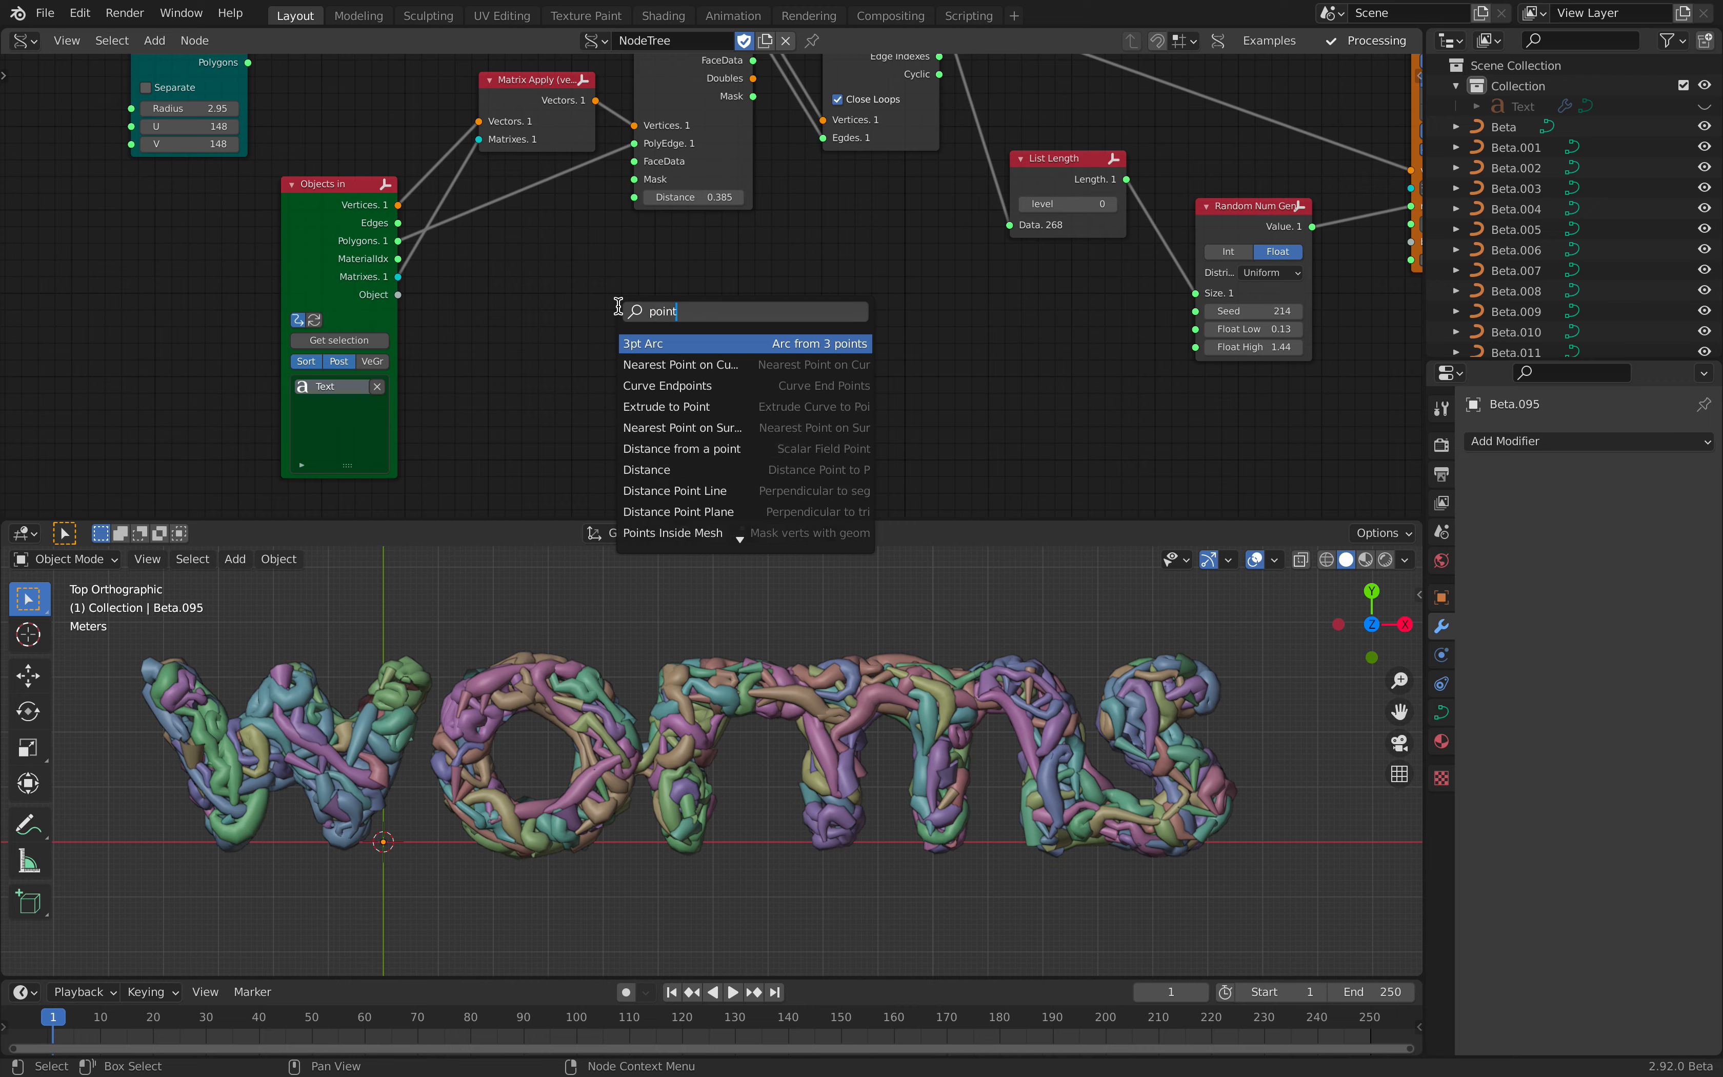
text(s)
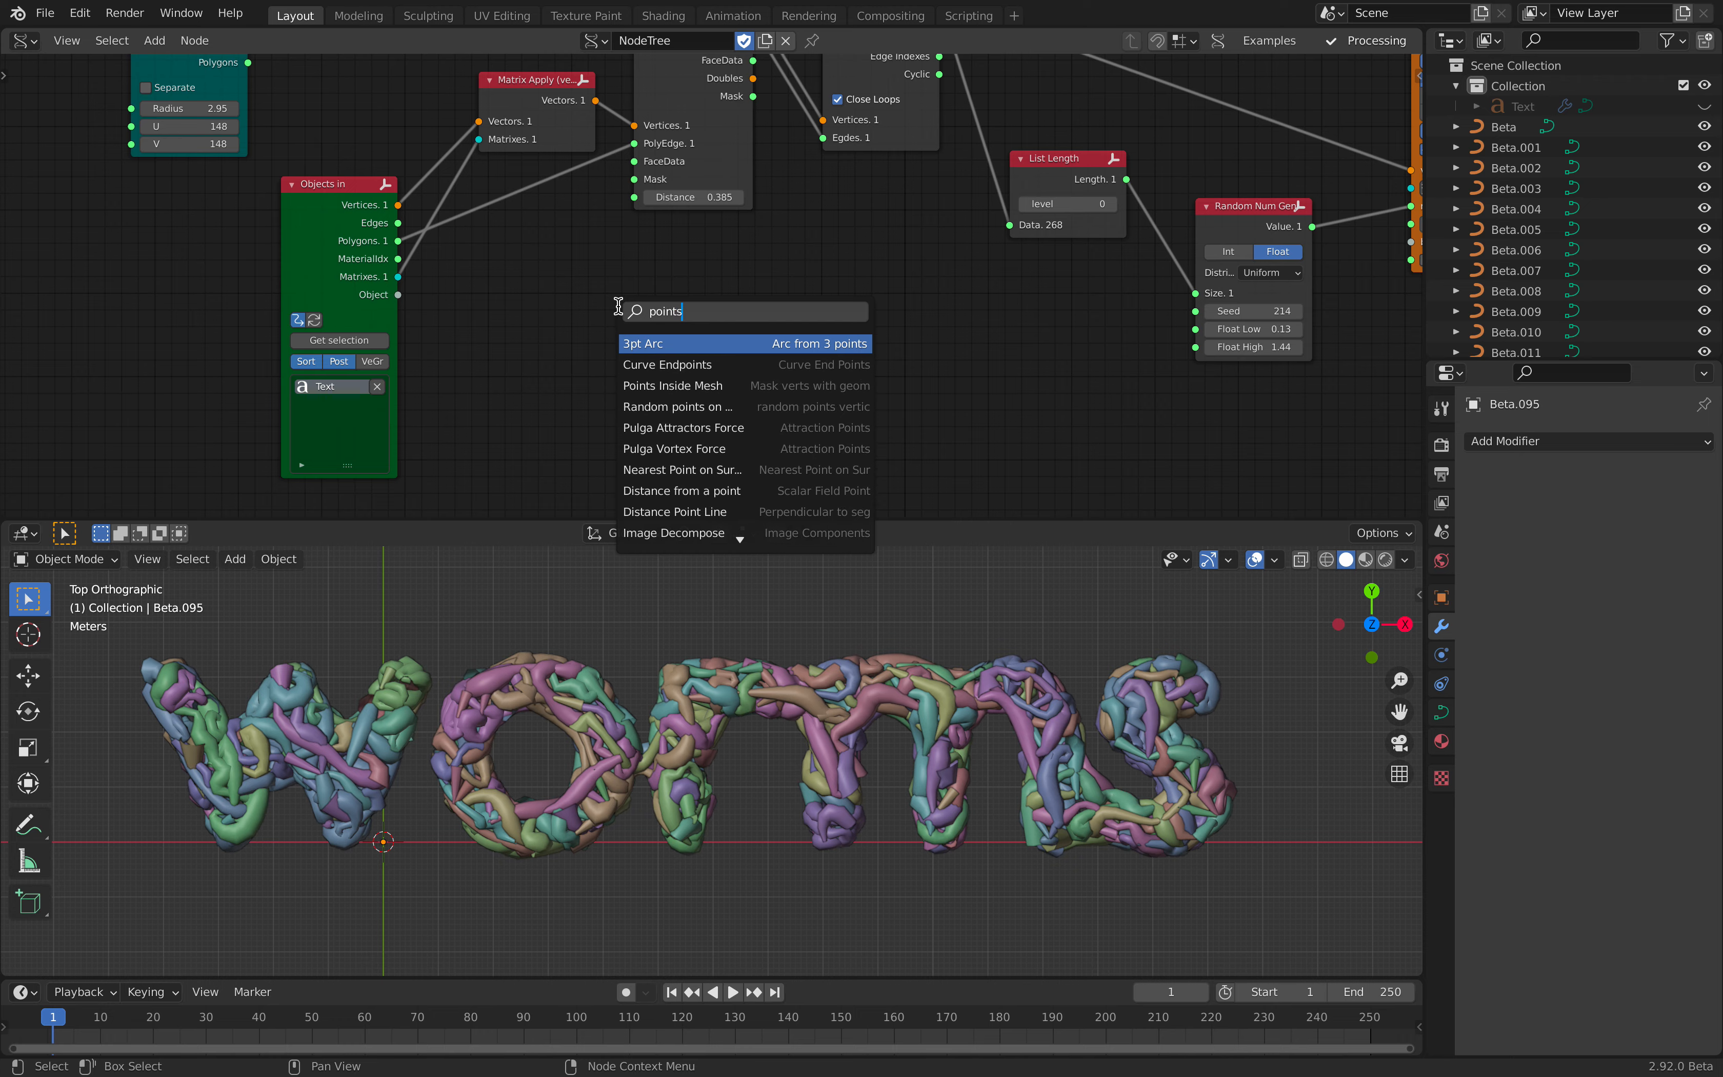
key(Down)
key(Down)
key(Down)
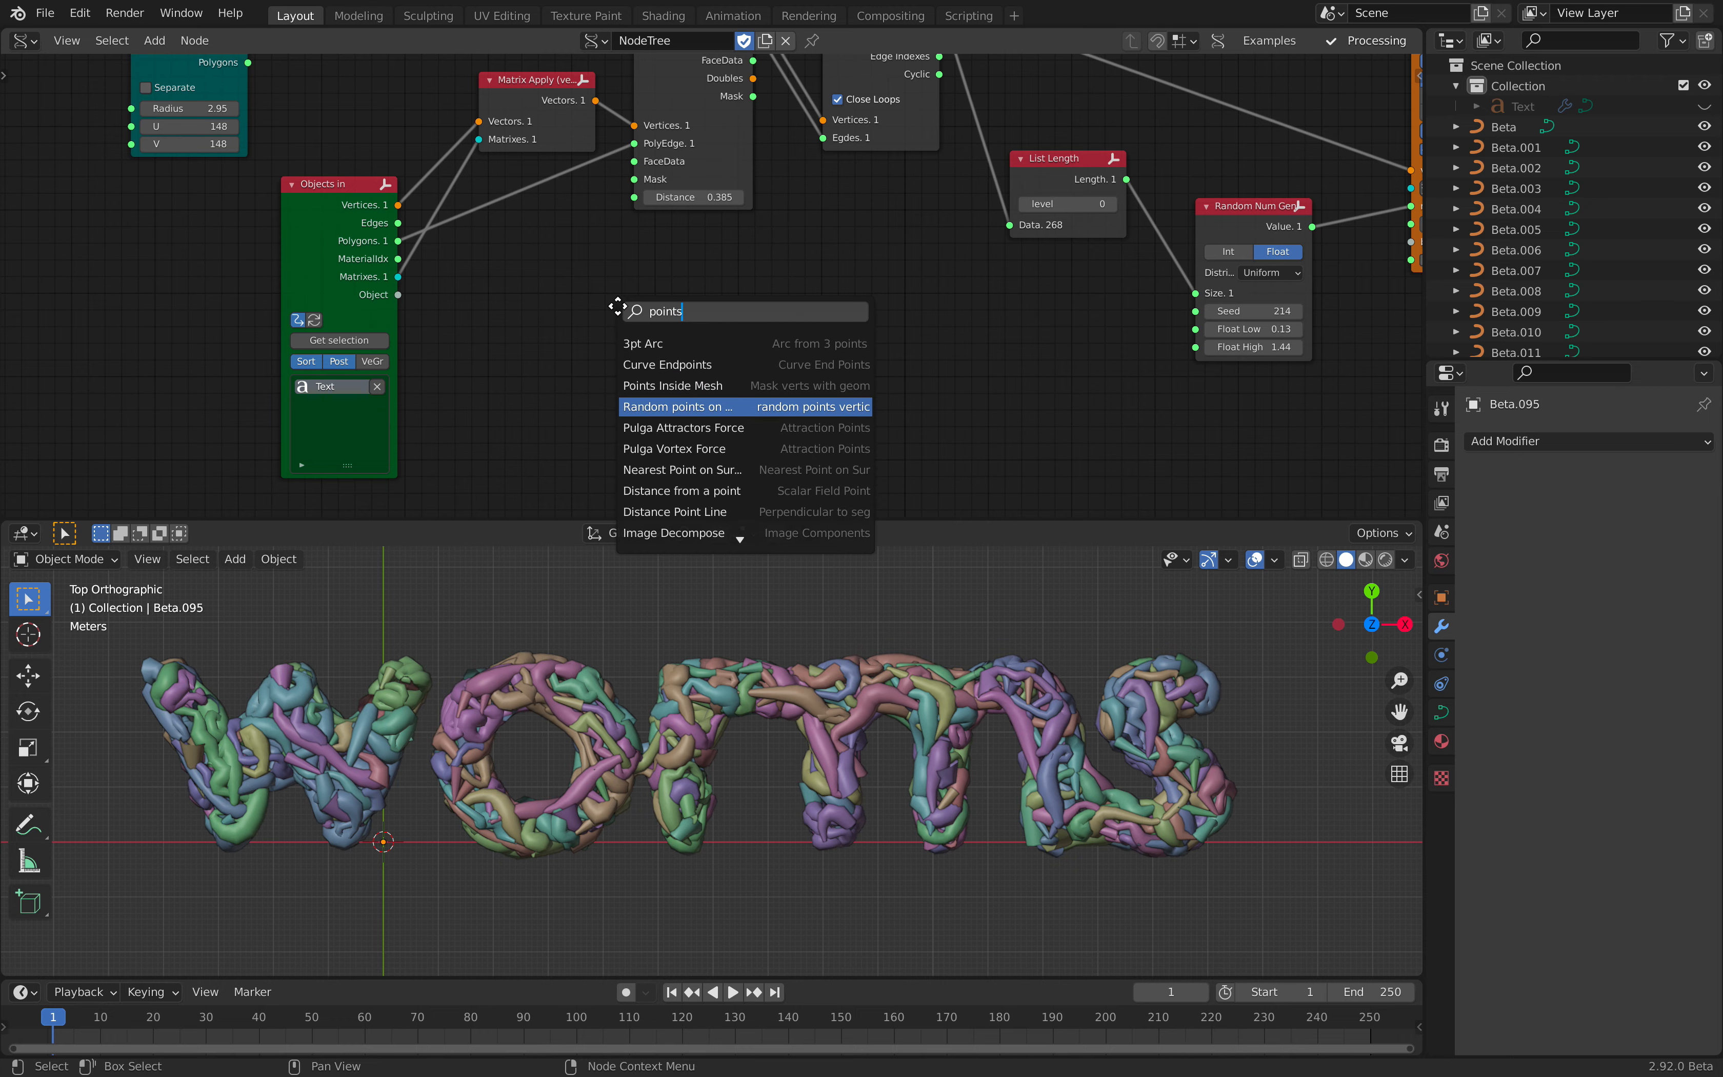
key(Return)
click(636, 275)
scroll(673, 264, up, 2)
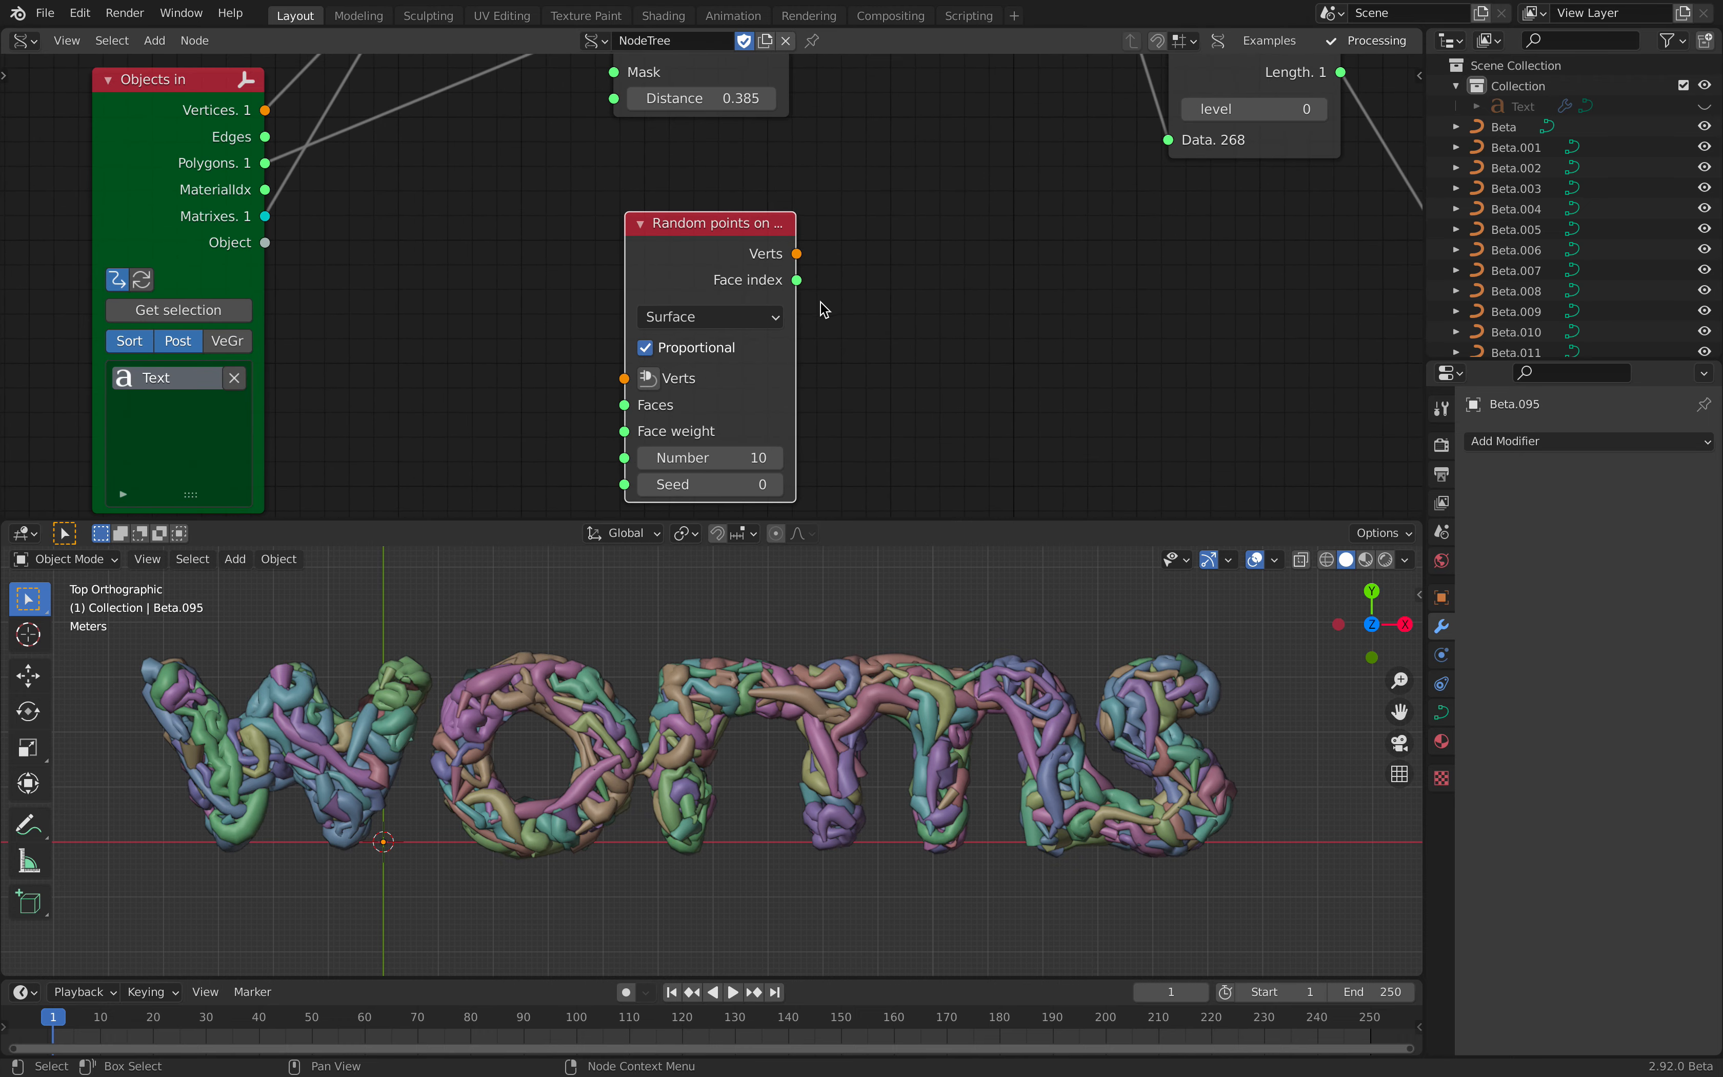
drag(796, 310, 878, 316)
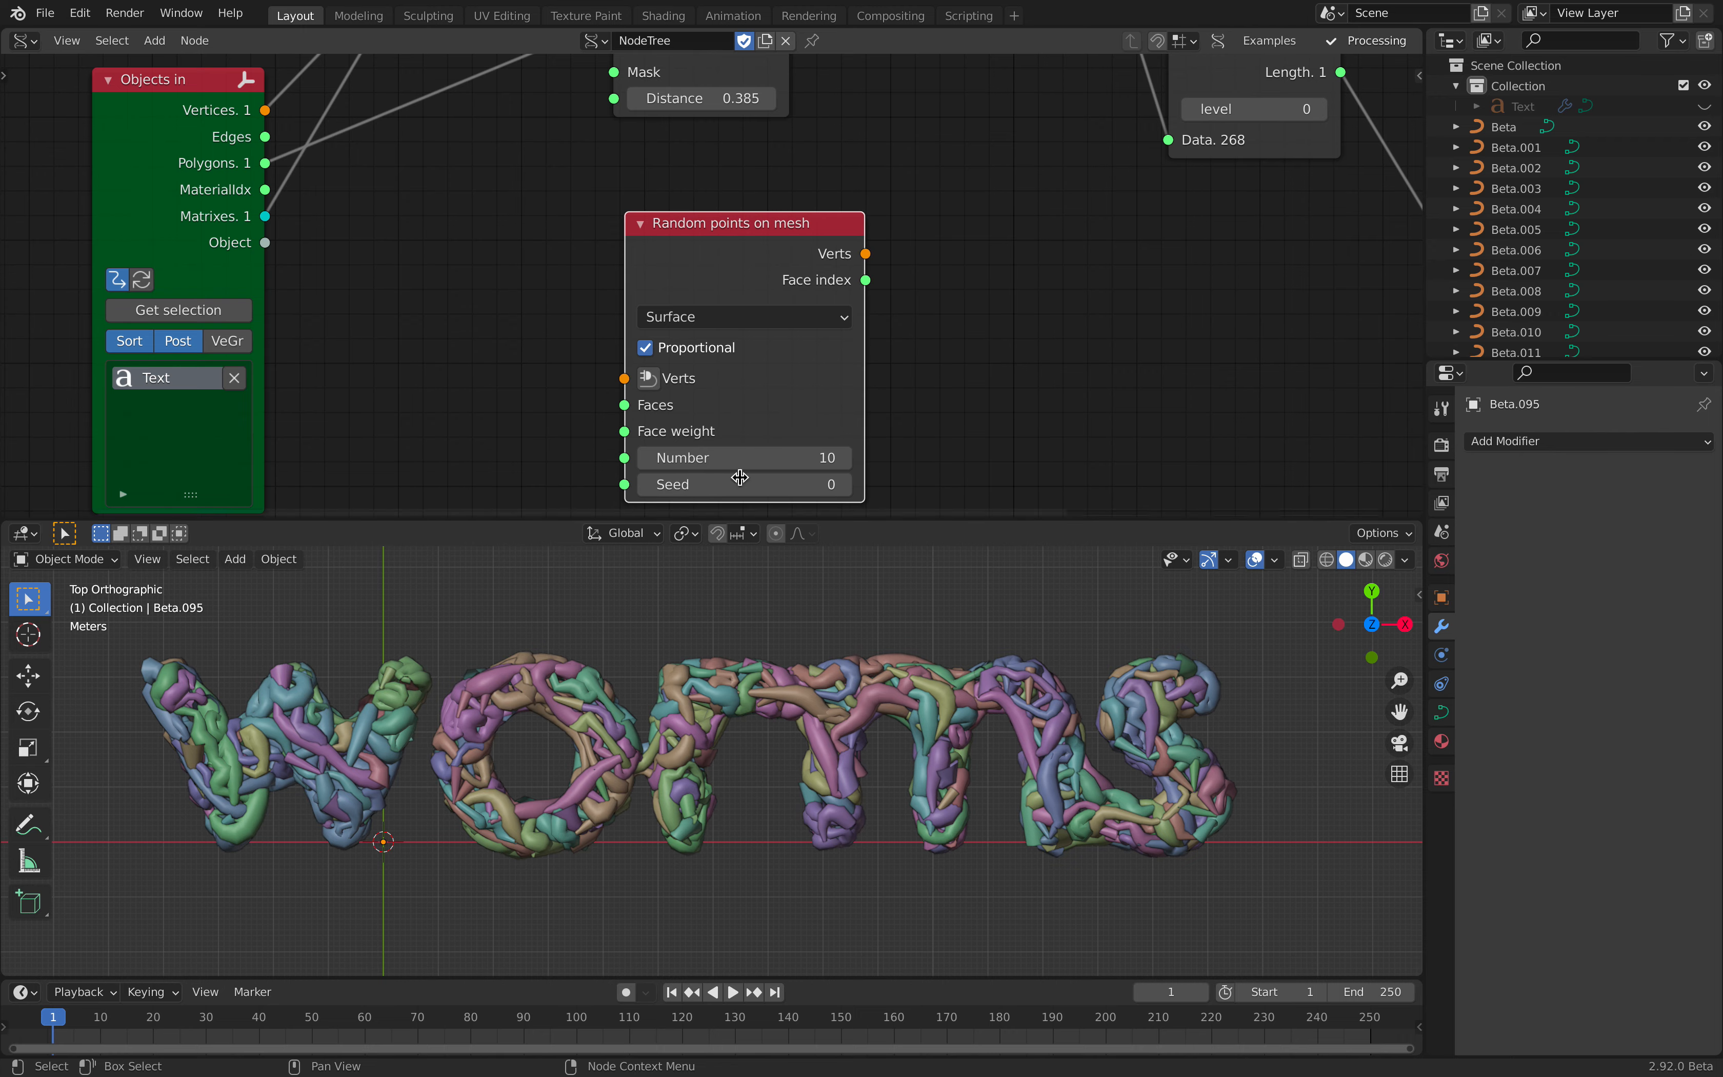
- Enlarge the node editor, spread out the Objects in, Matrix Apply and Random points on mesh nodes, and save the file
scroll(739, 478, down, 1)
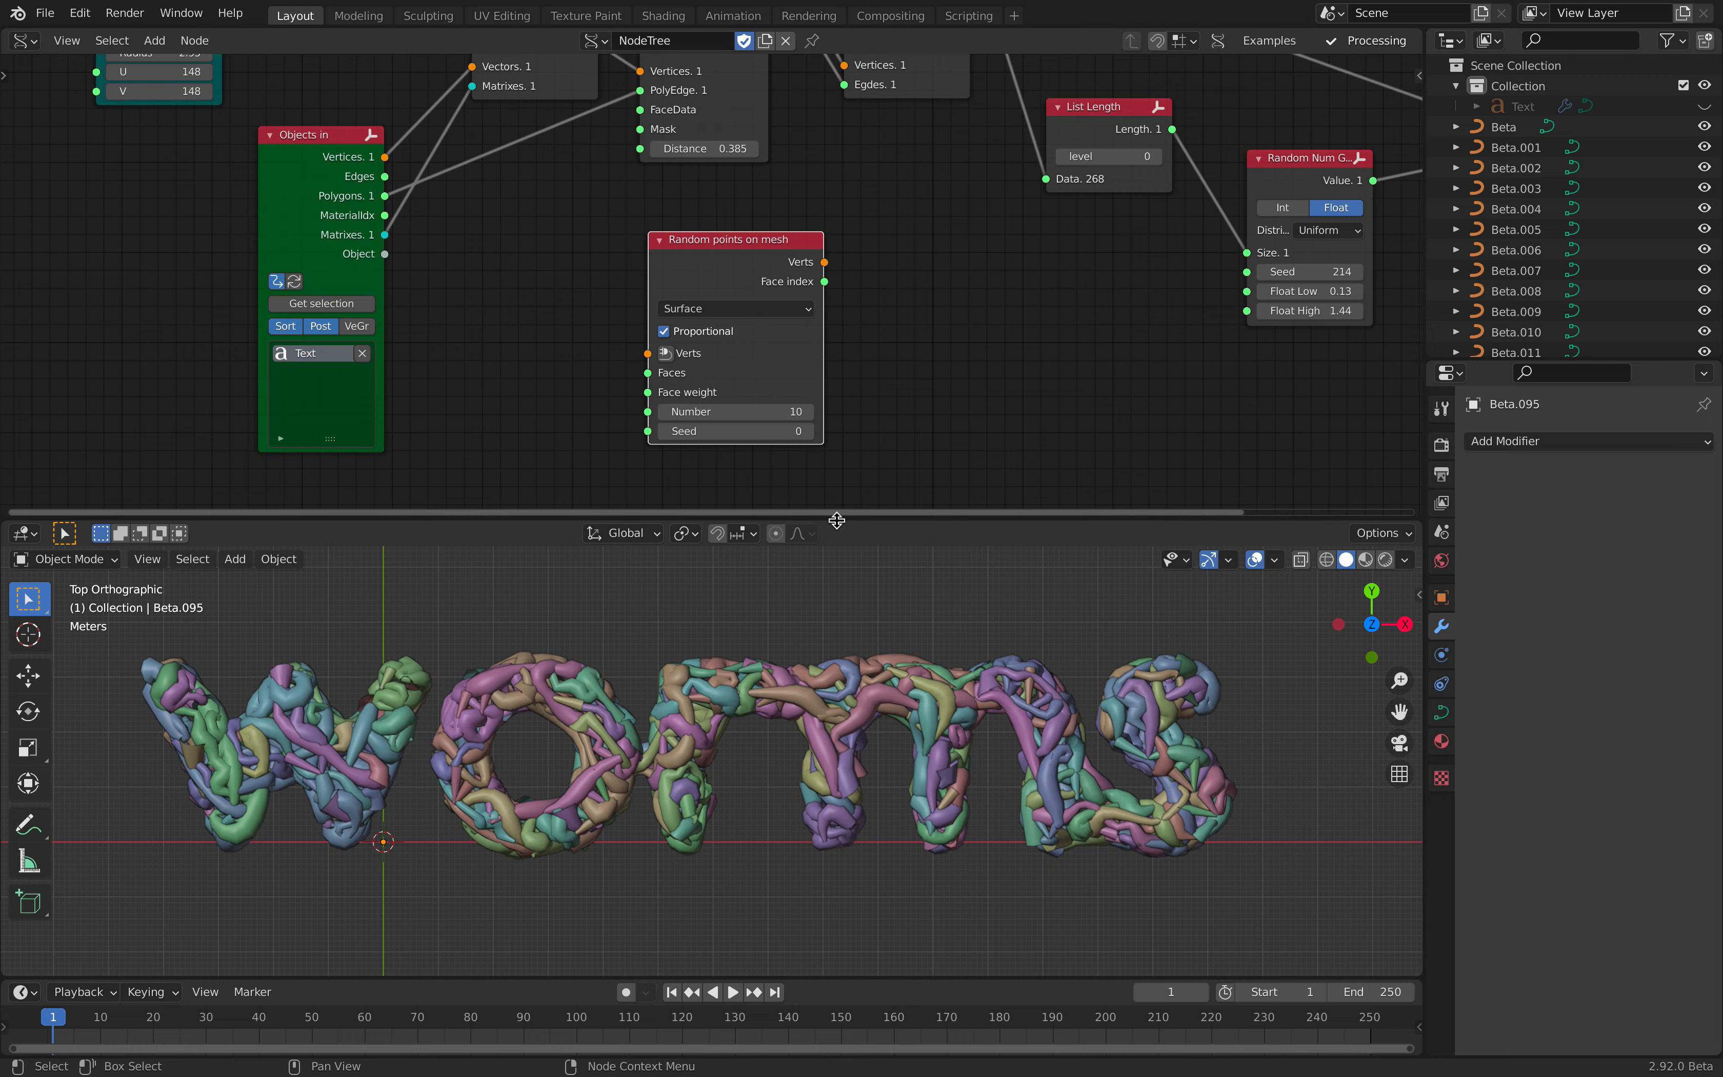
drag(741, 511, 740, 604)
drag(333, 192, 226, 237)
drag(526, 70, 386, 109)
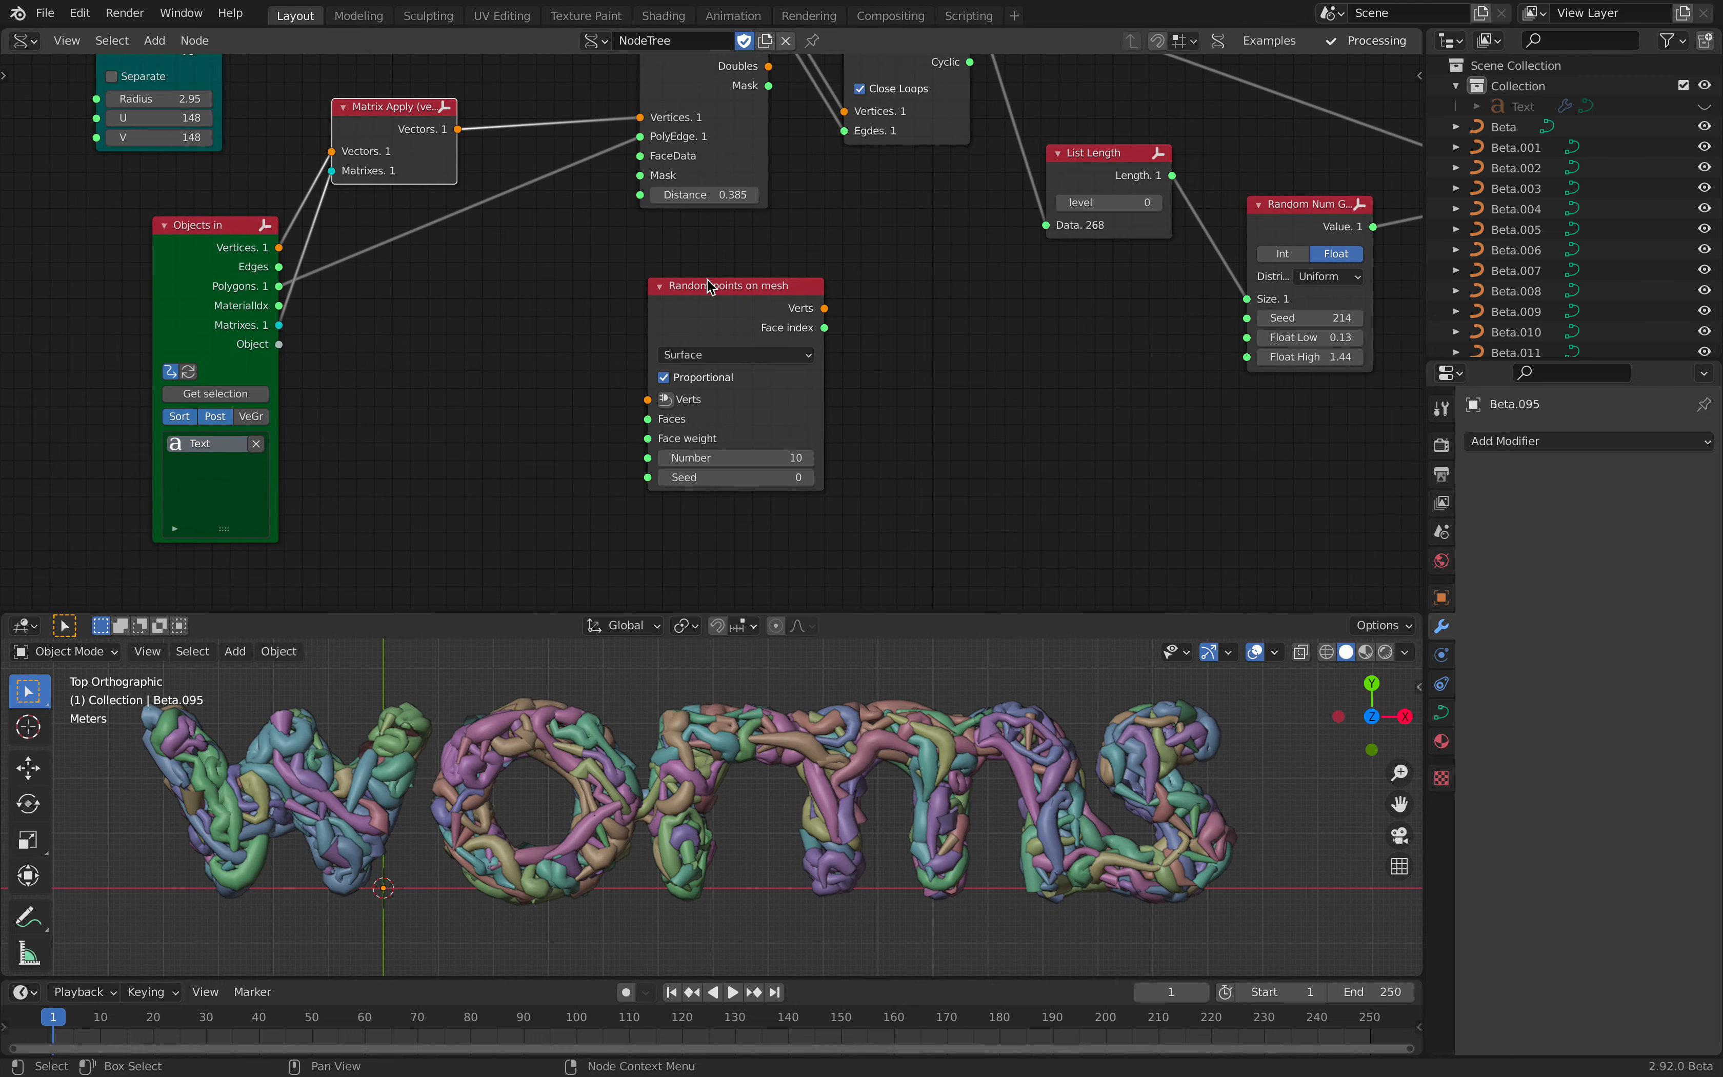
drag(723, 285, 662, 303)
drag(417, 100, 435, 106)
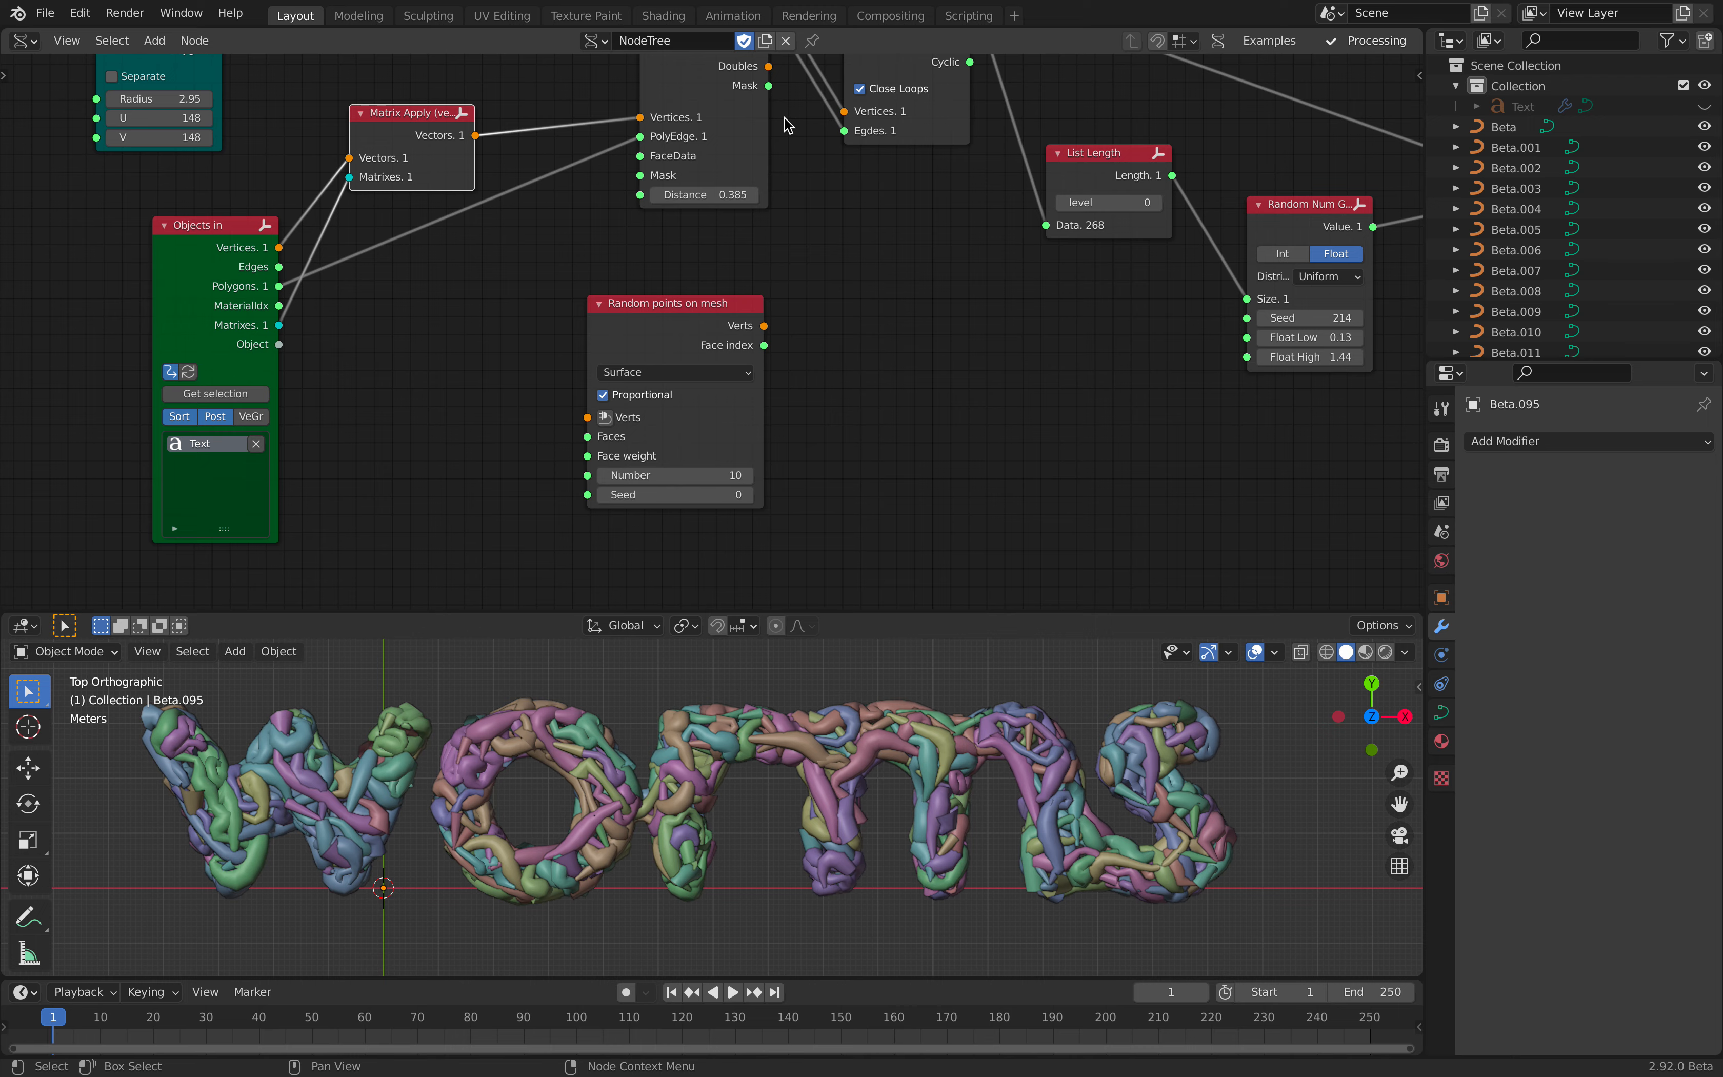
drag(757, 302, 797, 287)
drag(227, 247, 204, 261)
click(455, 359)
key(ctrl+s)
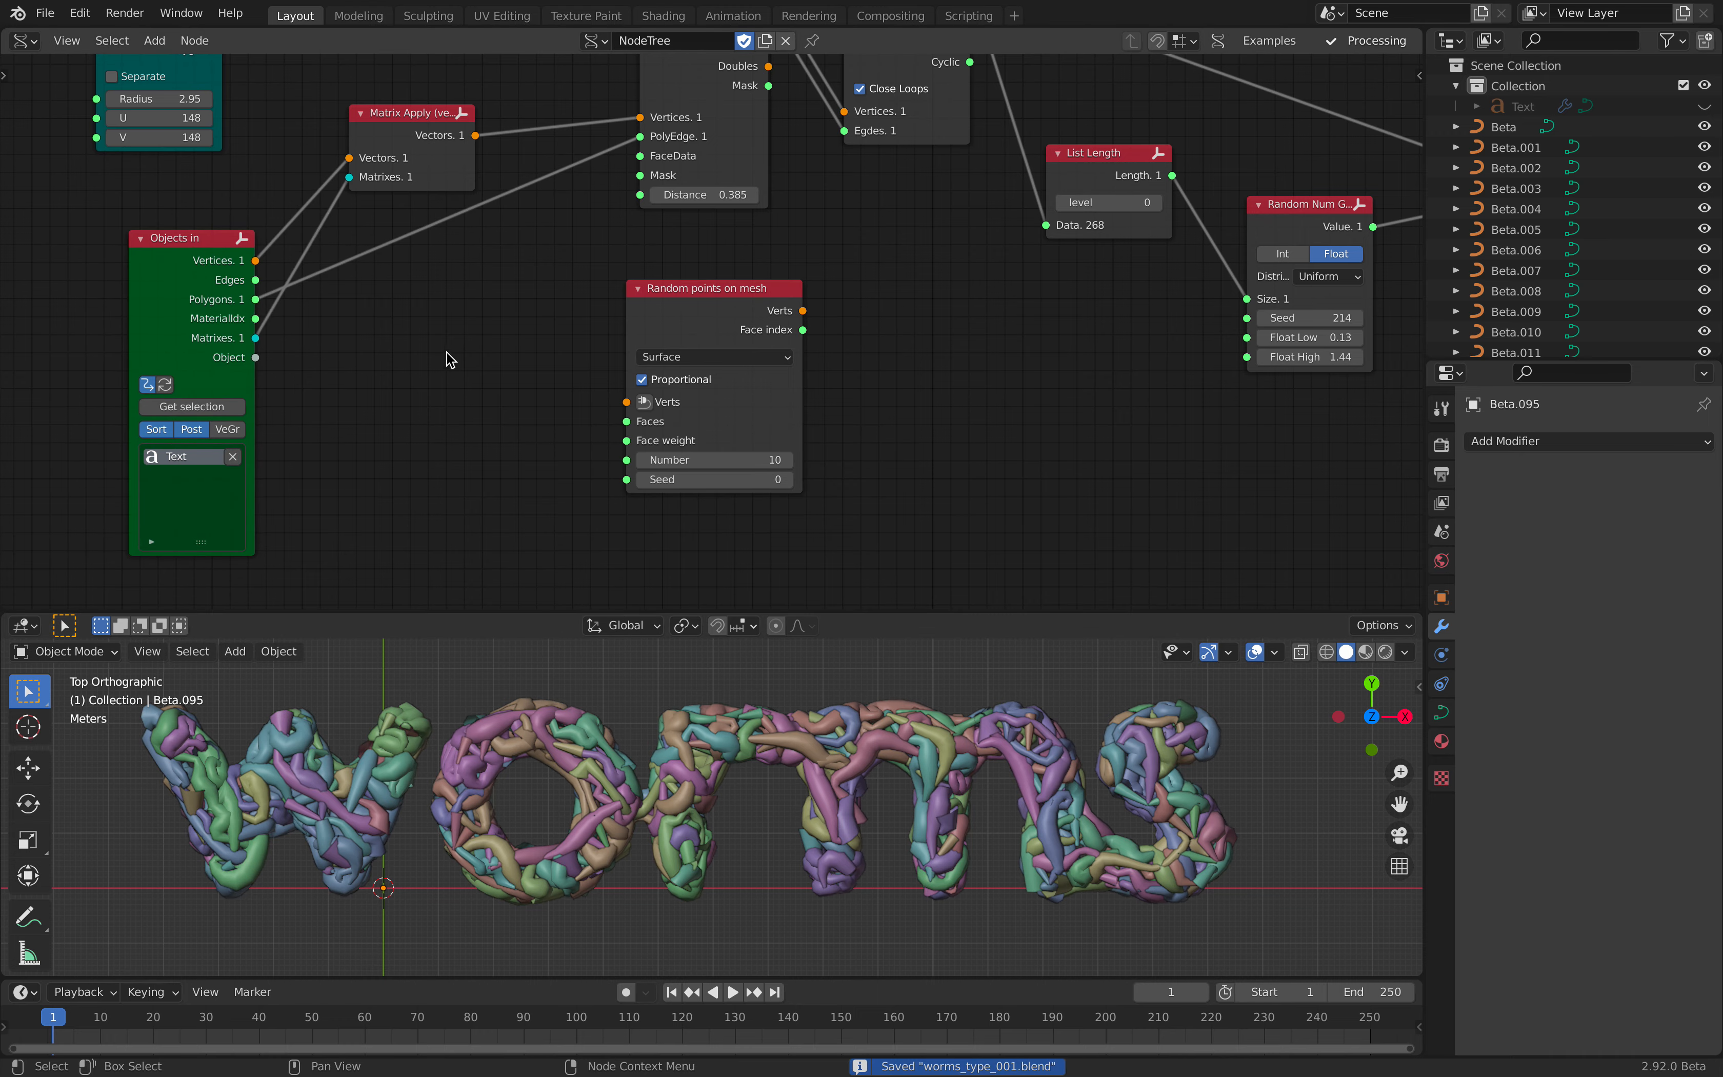
- Link Matrix Apply's Vectors and Objects in's Polygons to Random points on mesh's Verts and Faces, keep Surface mode, and save
middle_drag(448, 353, 479, 363)
drag(457, 140, 658, 412)
drag(288, 311, 658, 432)
scroll(671, 303, up, 3)
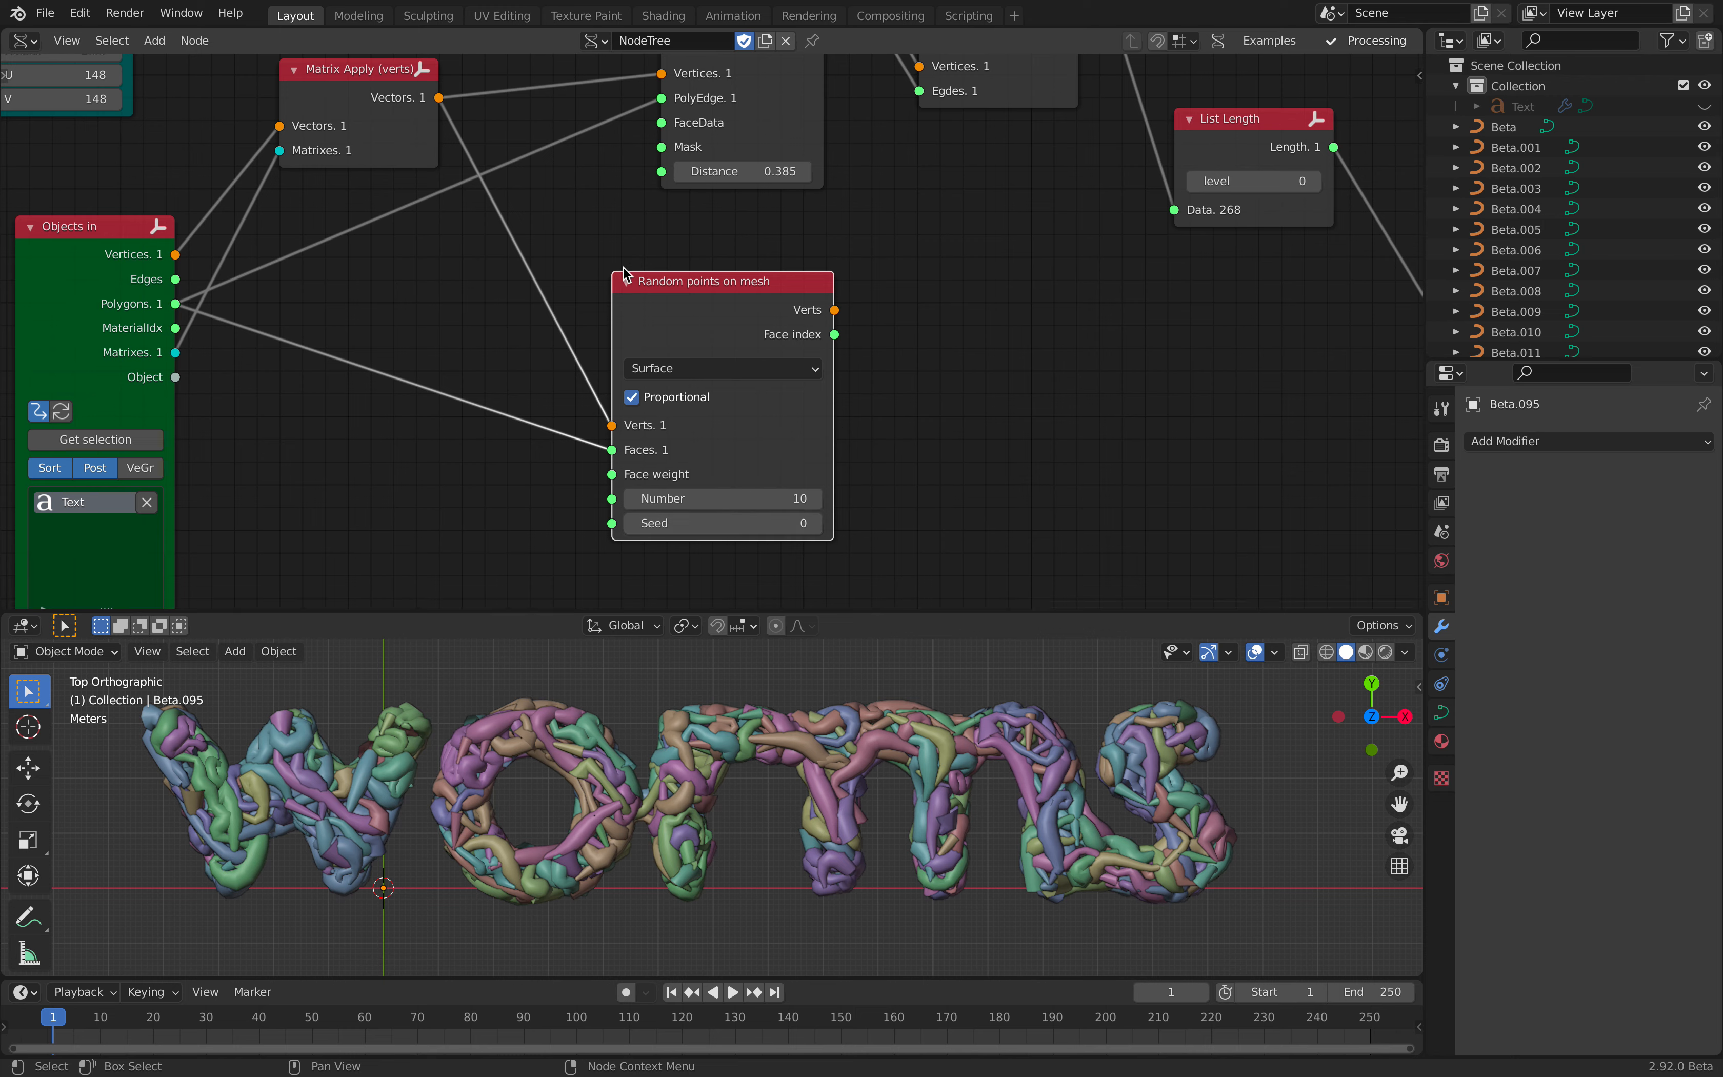
click(754, 377)
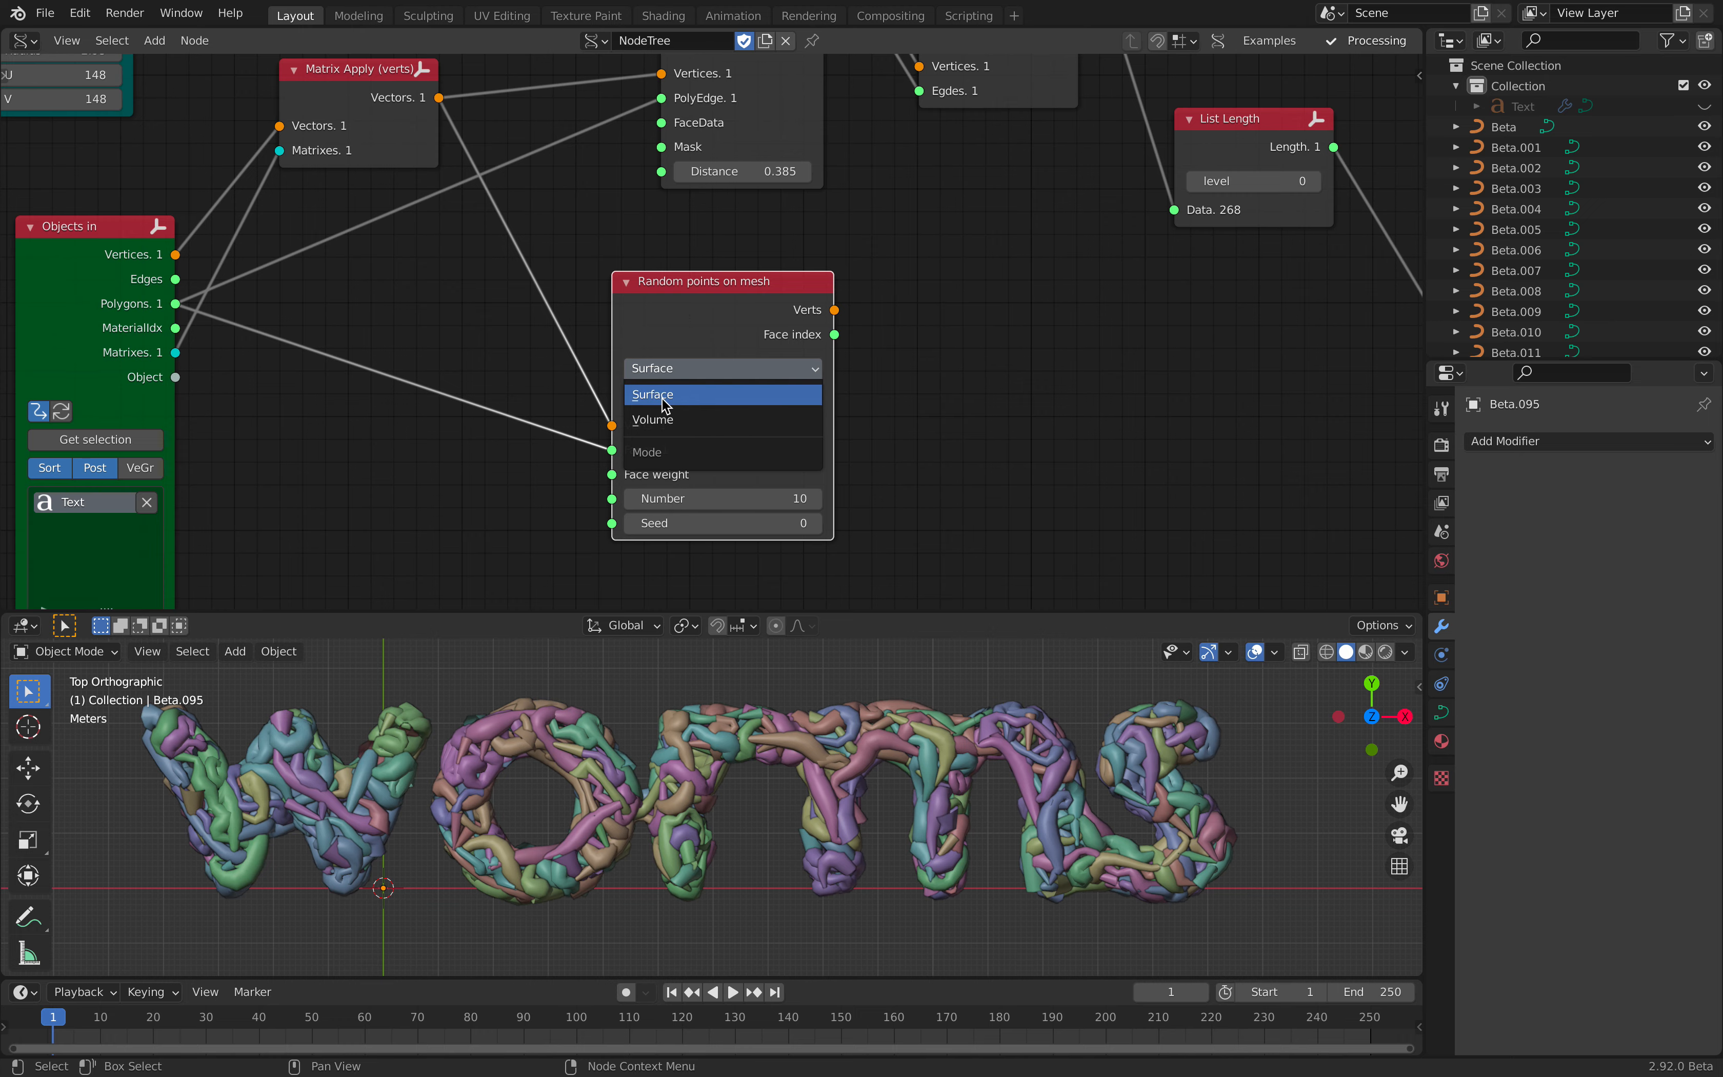
click(682, 400)
drag(671, 346, 661, 314)
middle_drag(906, 333, 785, 392)
key(ctrl+s)
- Move the Merge by Distance and Random points on mesh nodes closer to Matrix Apply and save the file
scroll(833, 323, down, 1)
scroll(832, 322, down, 4)
drag(649, 360, 640, 364)
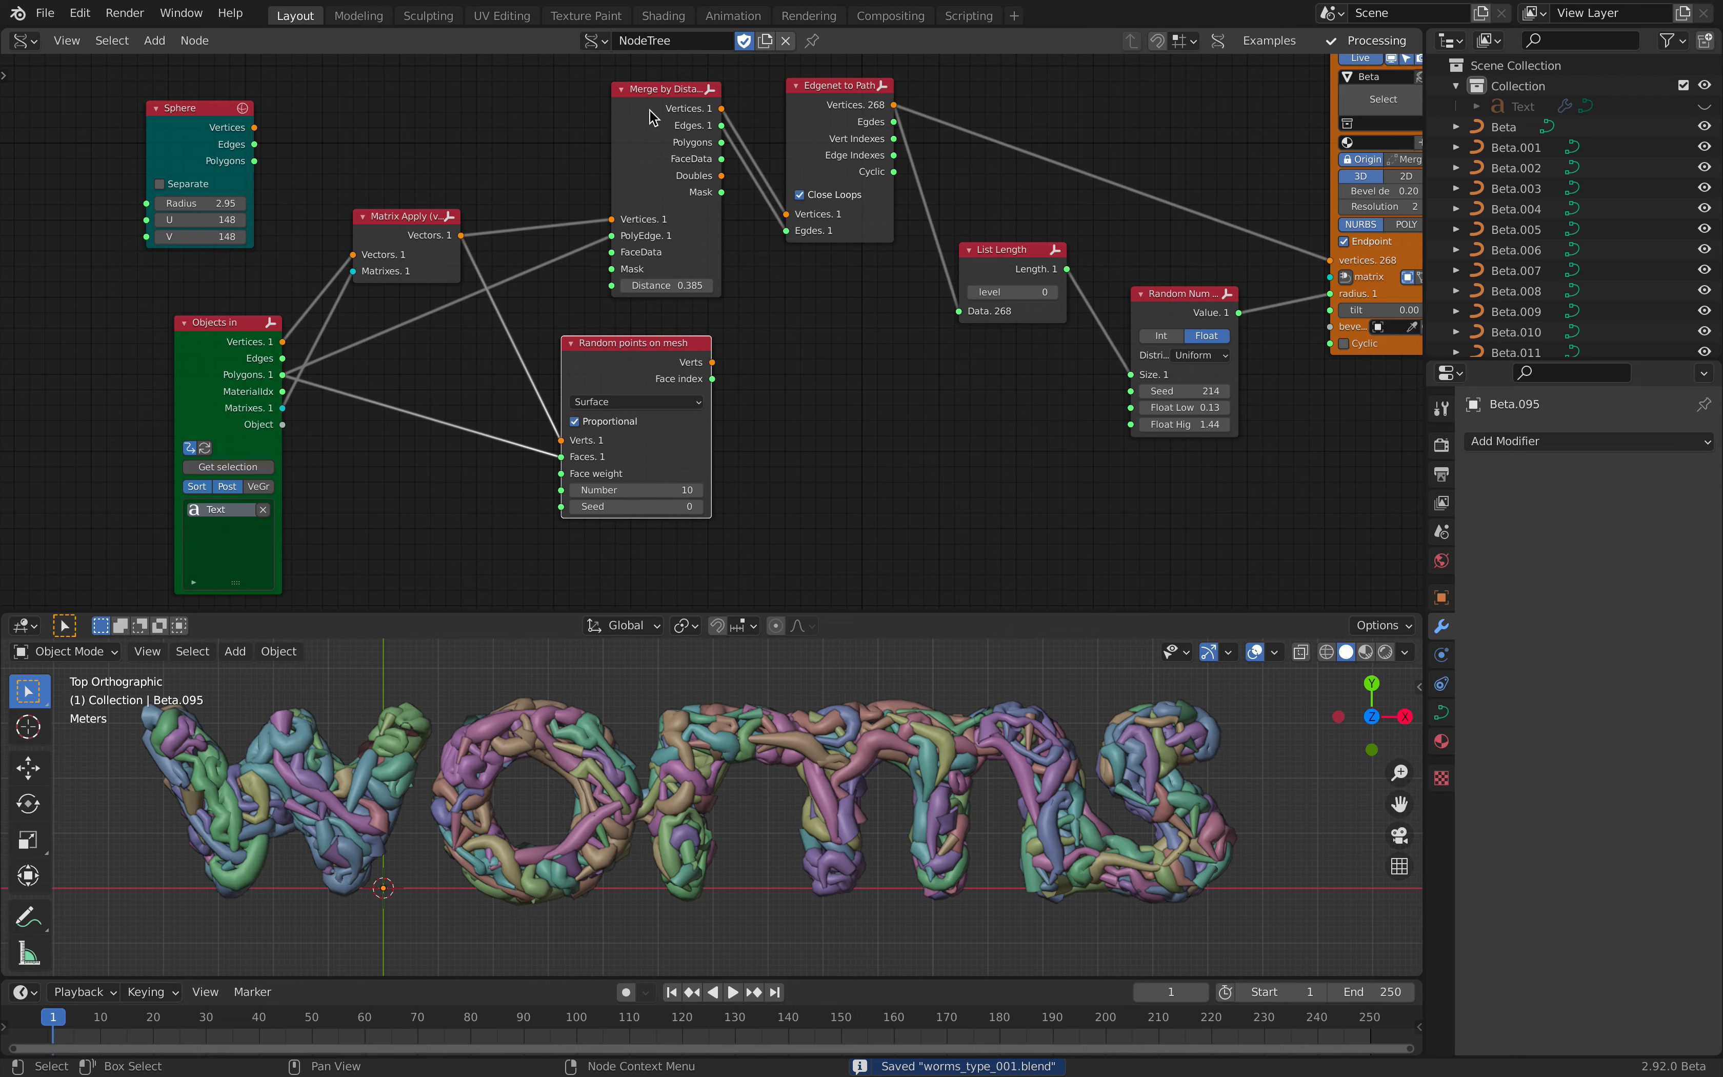
drag(654, 116, 590, 117)
scroll(751, 389, up, 2)
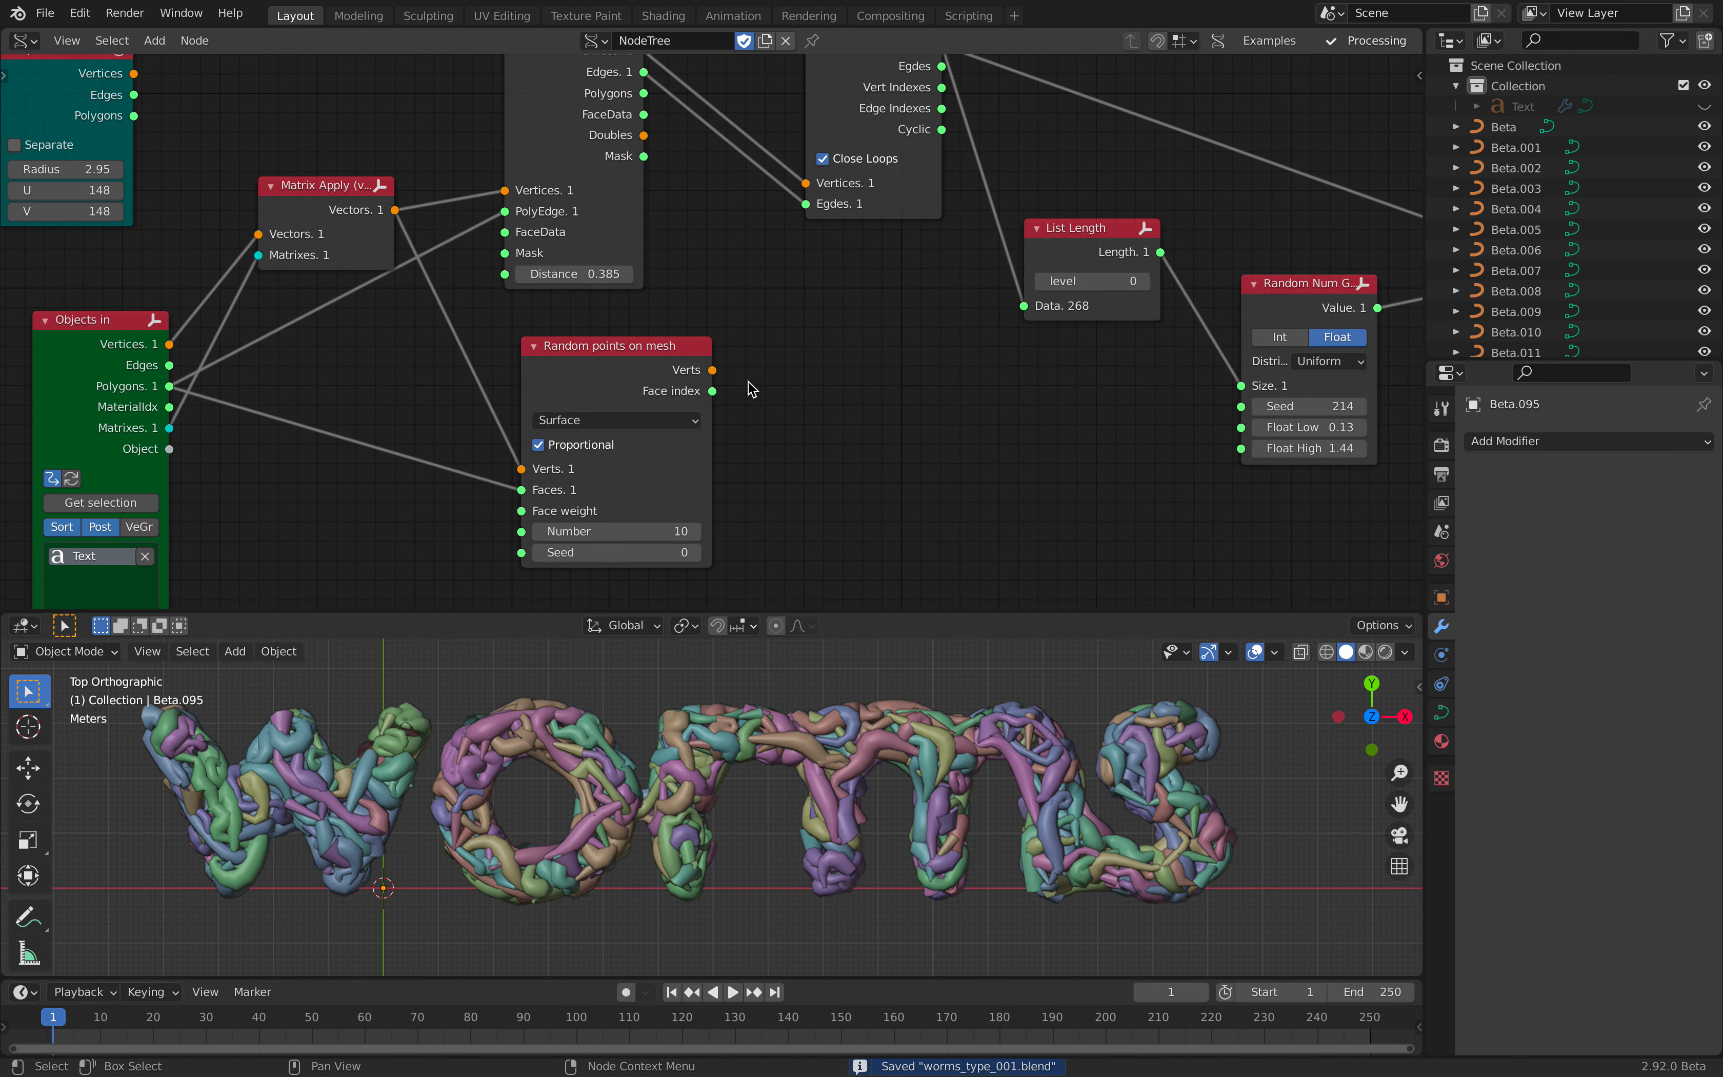
drag(712, 371, 792, 207)
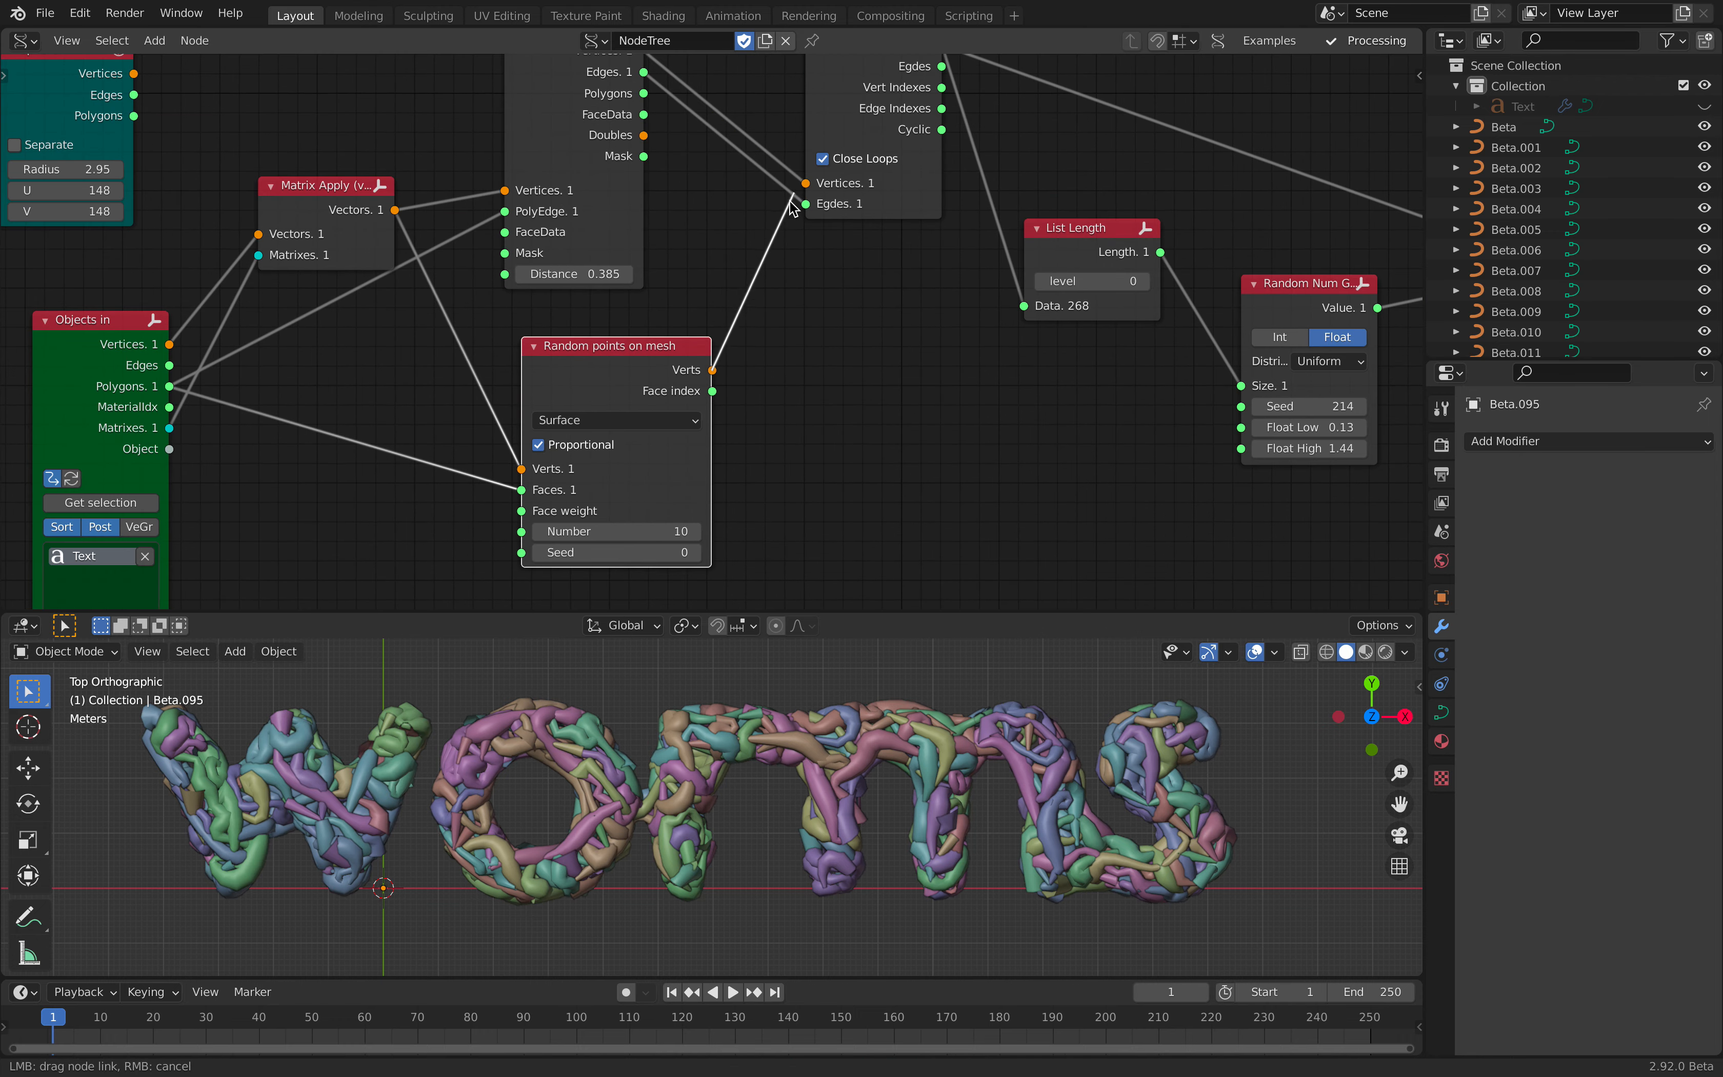
drag(767, 348, 773, 352)
key(g)
click(769, 398)
key(ctrl+s)
- Add a KDT Closest Edges node beside Random points on mesh and link the random points' Verts to its Verts input
middle_drag(769, 397, 782, 369)
key(shift+a)
click(782, 370)
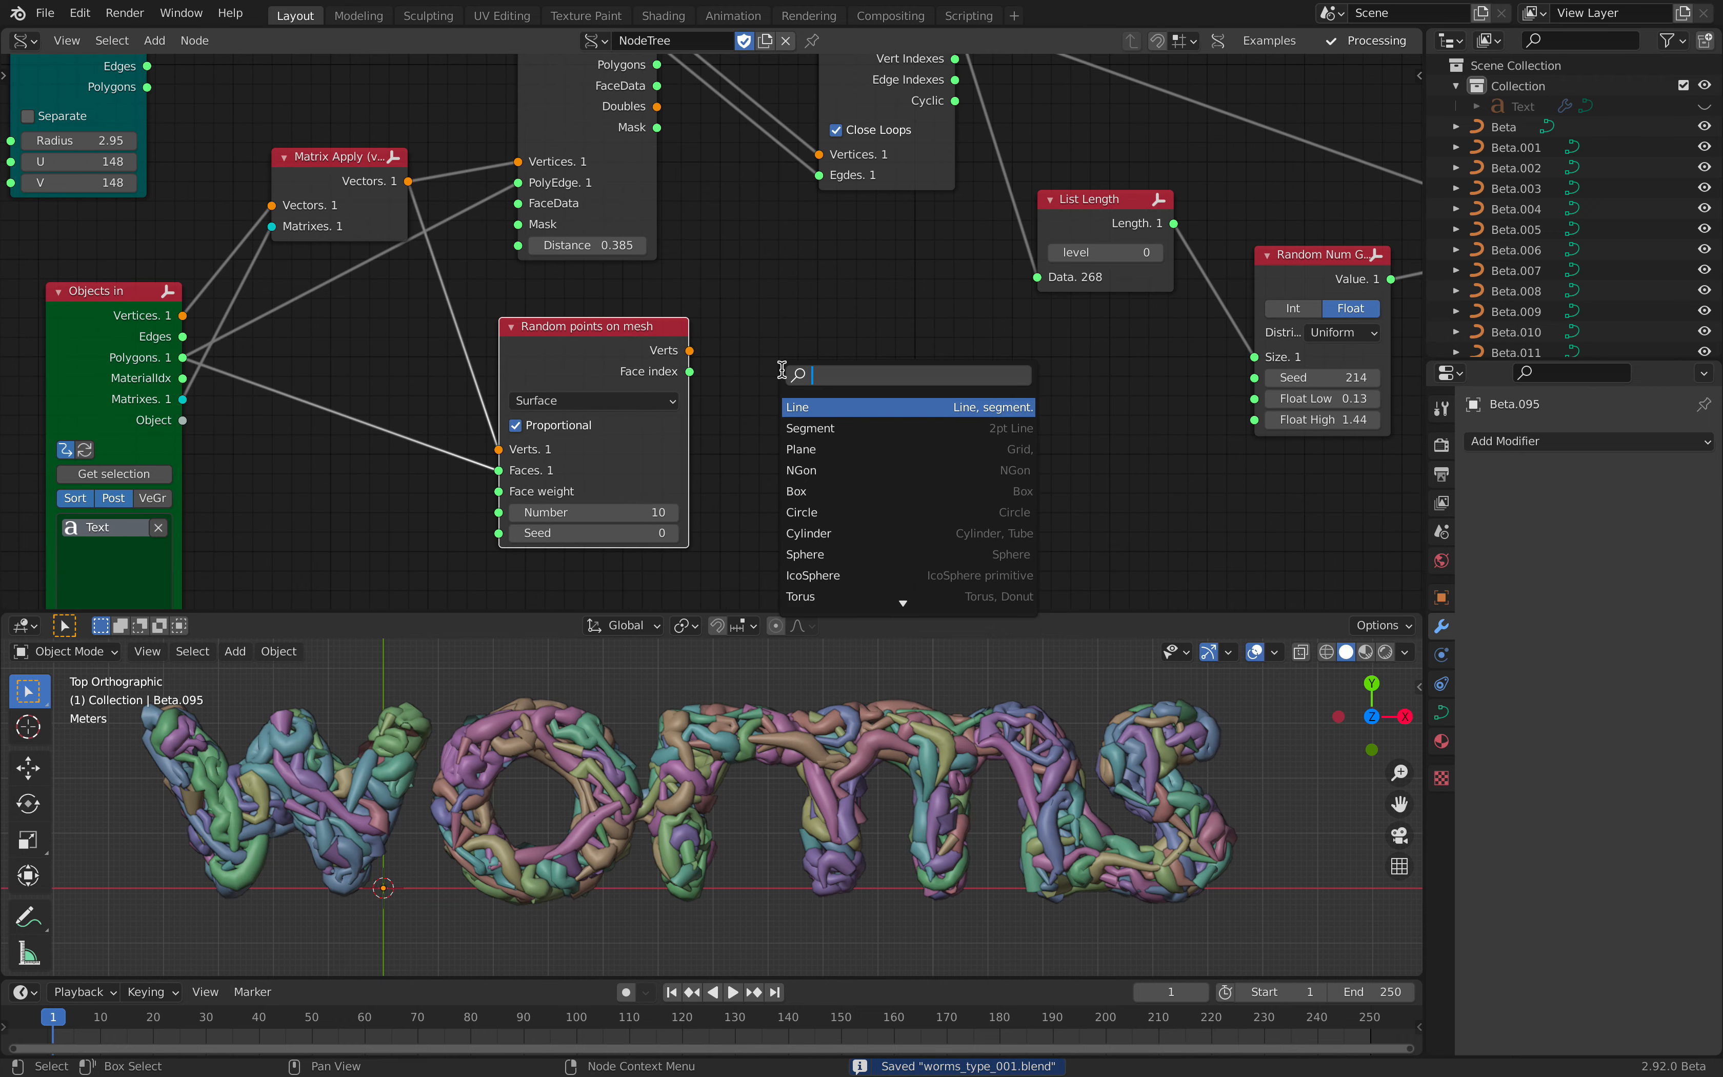
text(kdtre)
key(BackSpace)
key(BackSpace)
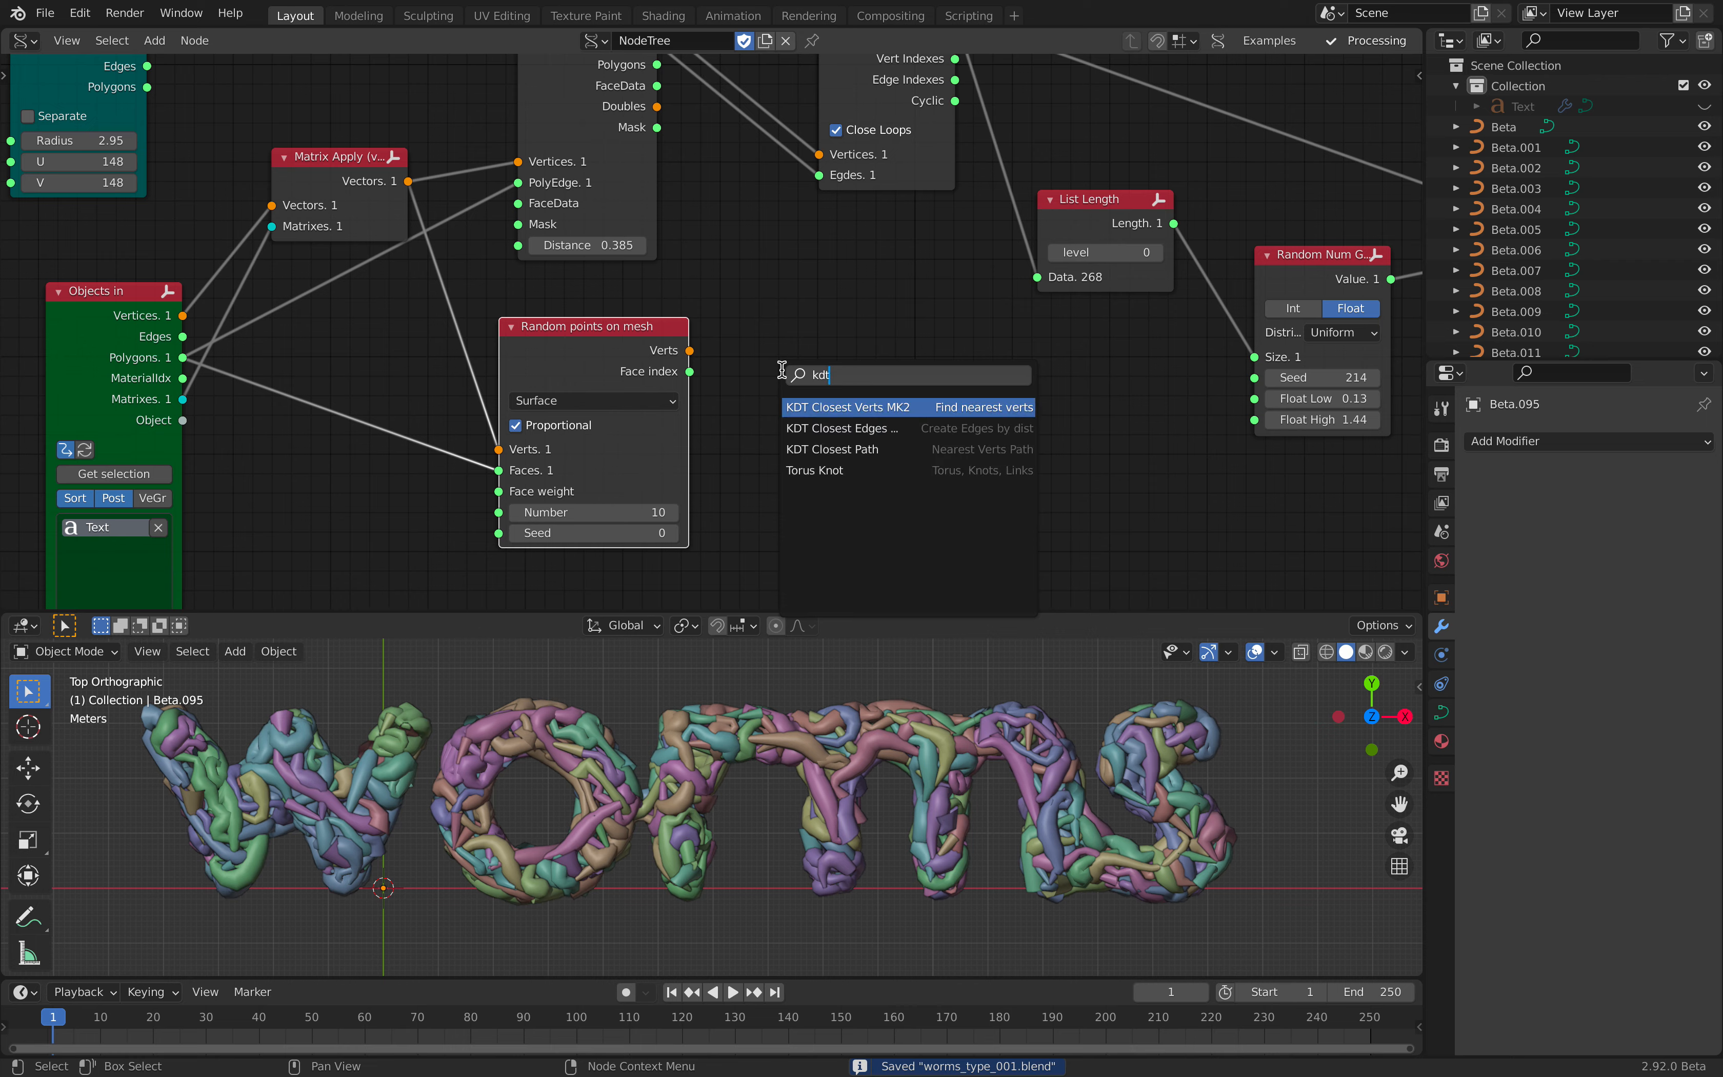
key(Down)
key(Up)
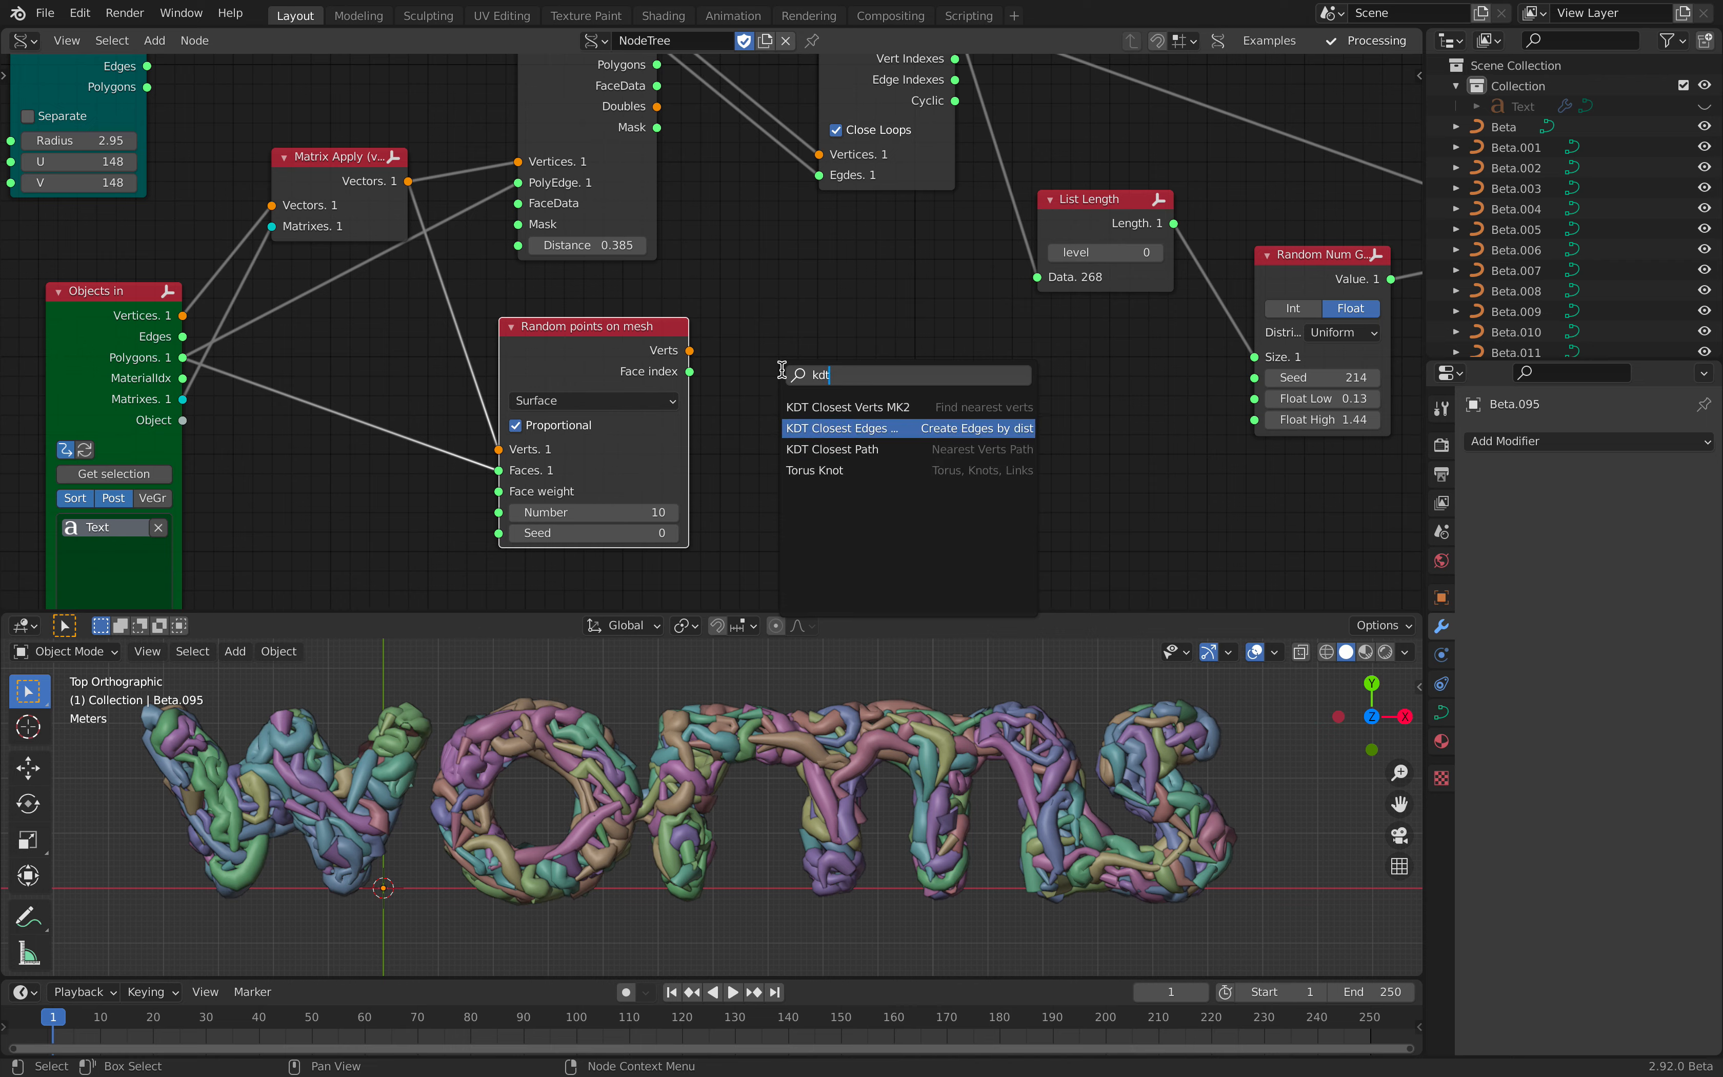
key(Down)
key(Up)
key(Return)
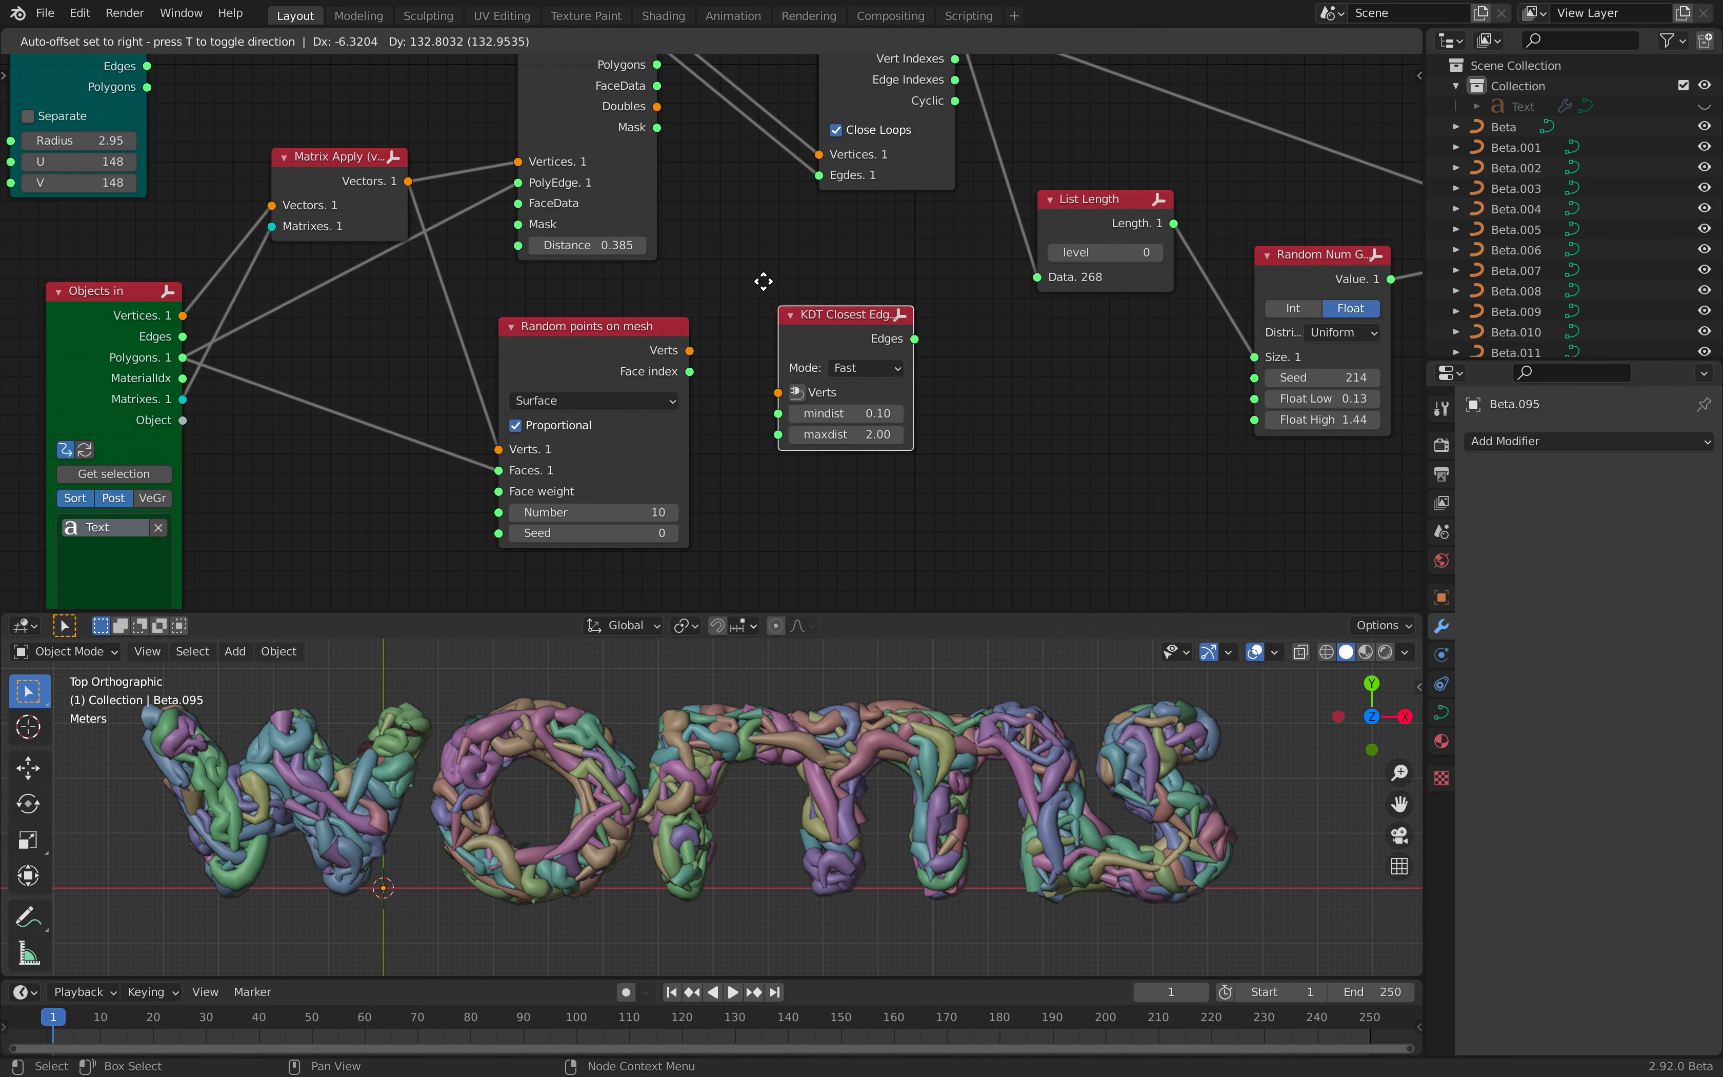
click(749, 279)
drag(690, 350, 800, 302)
scroll(799, 301, up, 1)
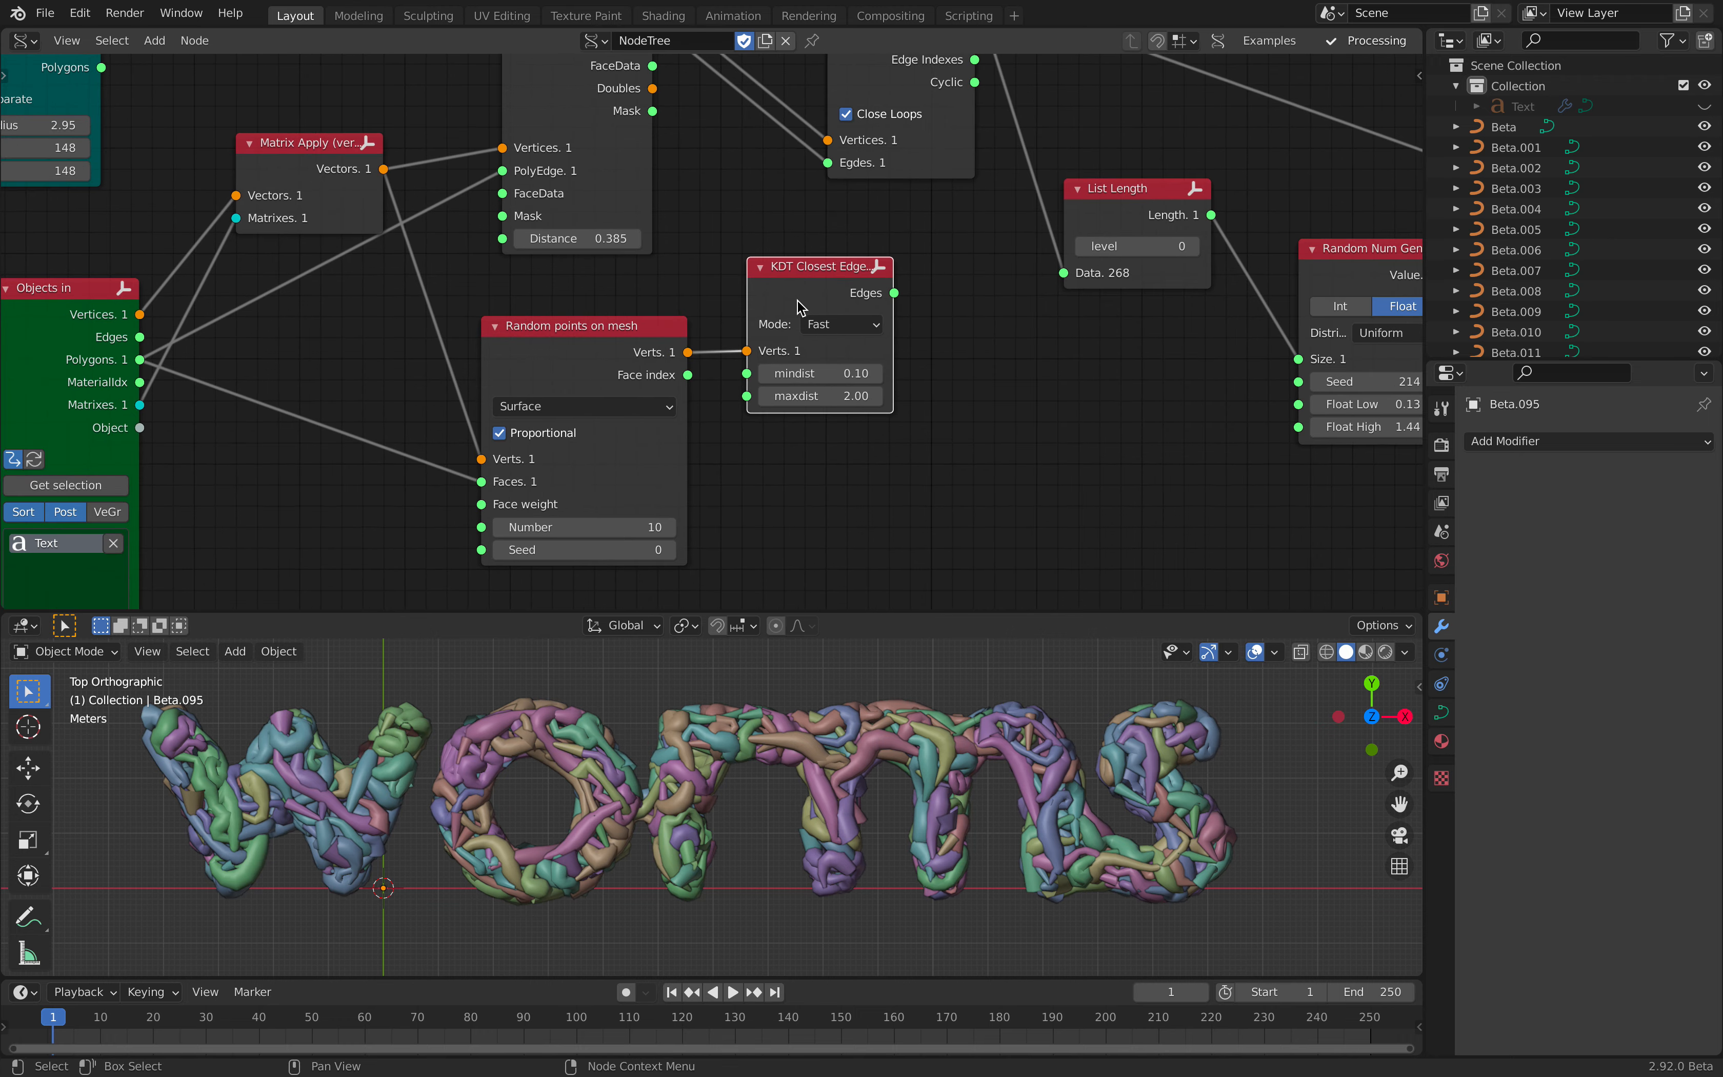
- Move the Random points on mesh and KDT Closest Edges nodes closer to the Objects in node
middle_drag(825, 323, 806, 388)
scroll(807, 387, down, 1)
drag(656, 383, 576, 366)
drag(812, 343, 732, 365)
scroll(731, 366, down, 1)
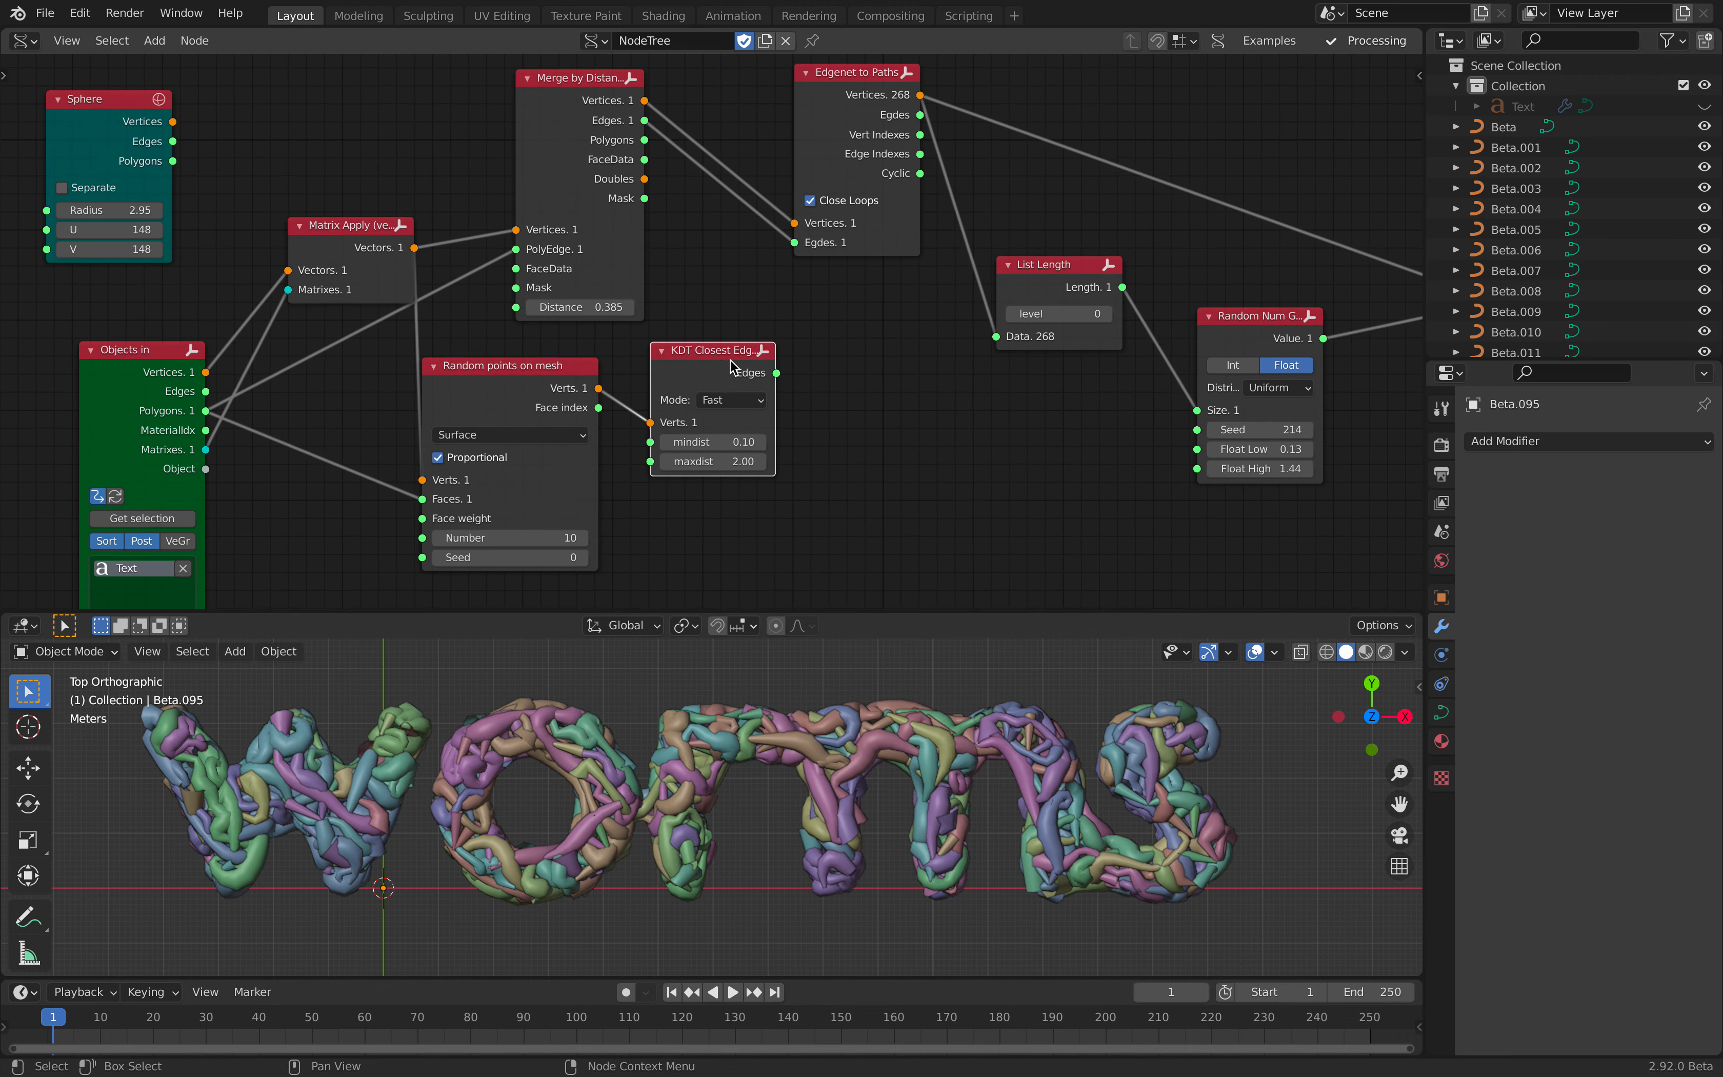
- Lower the KDT node, save, and link the random points' Verts and the KDT Edges to Edgenet to Paths' Vertices and Edges inputs
middle_drag(731, 364, 721, 371)
drag(718, 363, 703, 415)
key(ctrl+s)
drag(591, 394, 787, 228)
drag(753, 426, 788, 248)
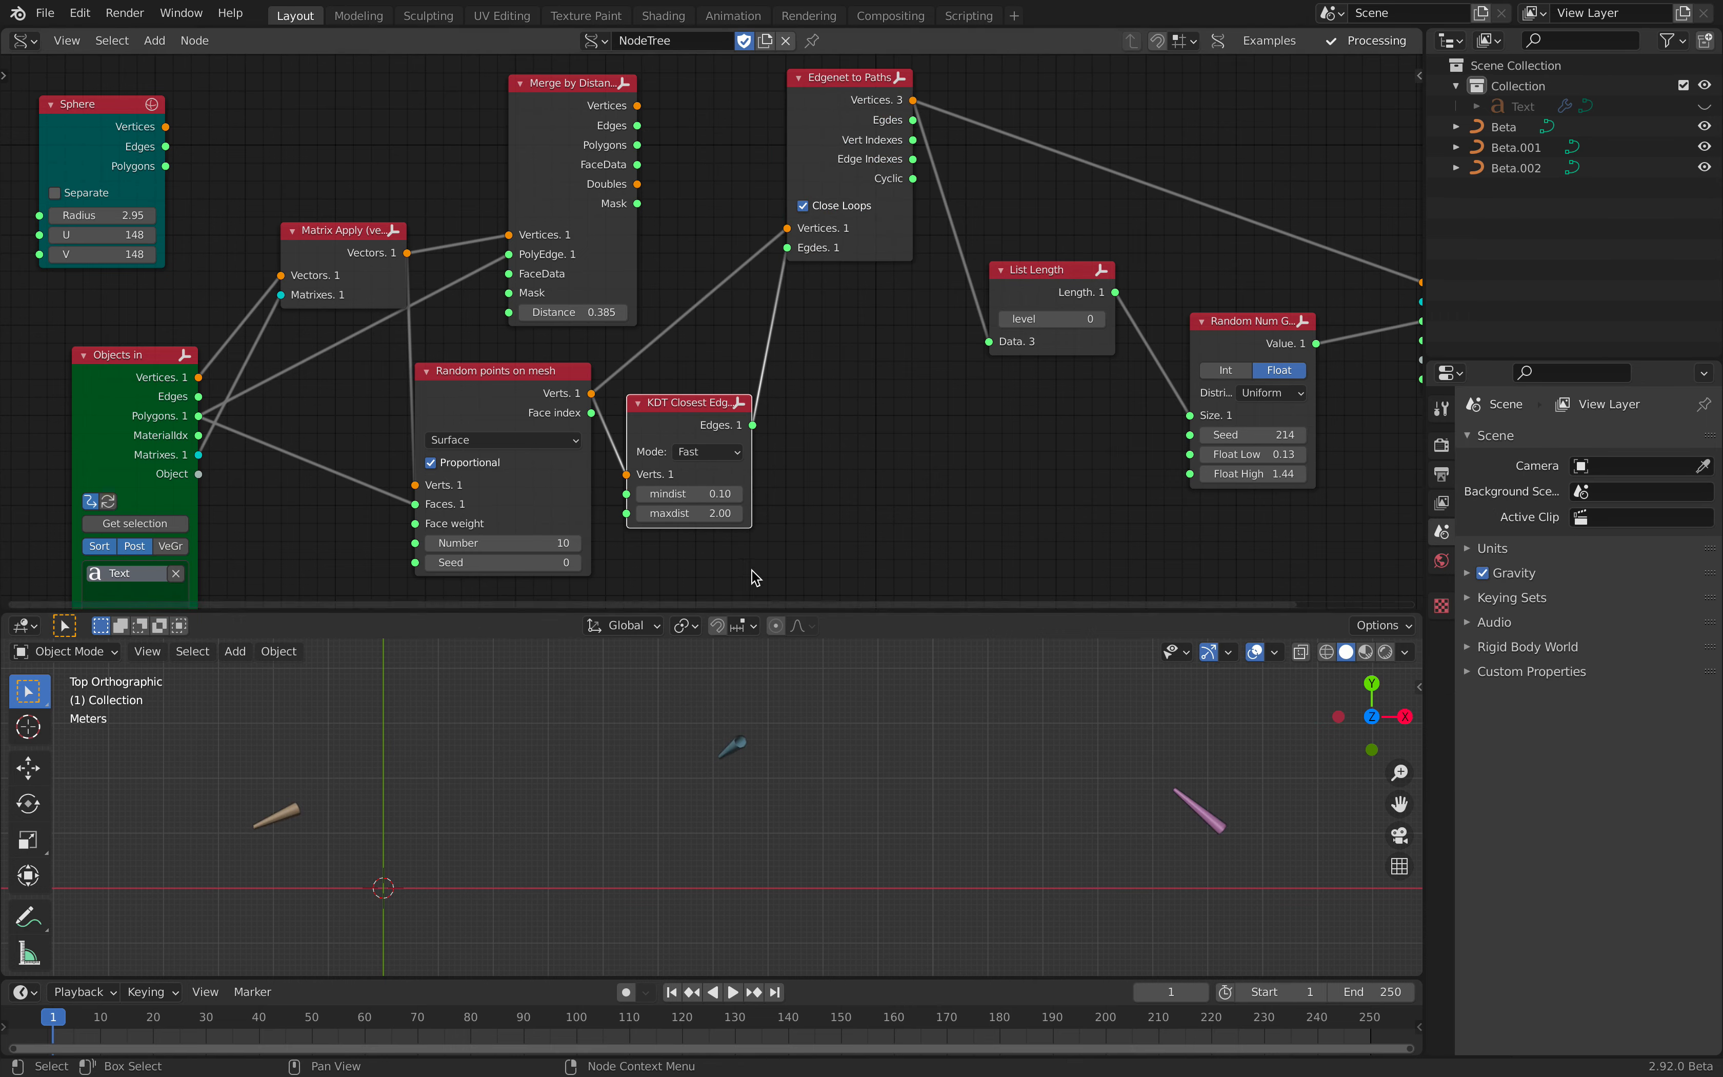
- Set Random points on mesh to Number 162 and Seed 78, and reduce the KDT node's maxdist to 1.70
mouse_move(498, 543)
mouse_down()
mouse_move(726, 542)
mouse_move(539, 547)
mouse_move(531, 562)
mouse_move(562, 562)
mouse_move(531, 545)
mouse_up()
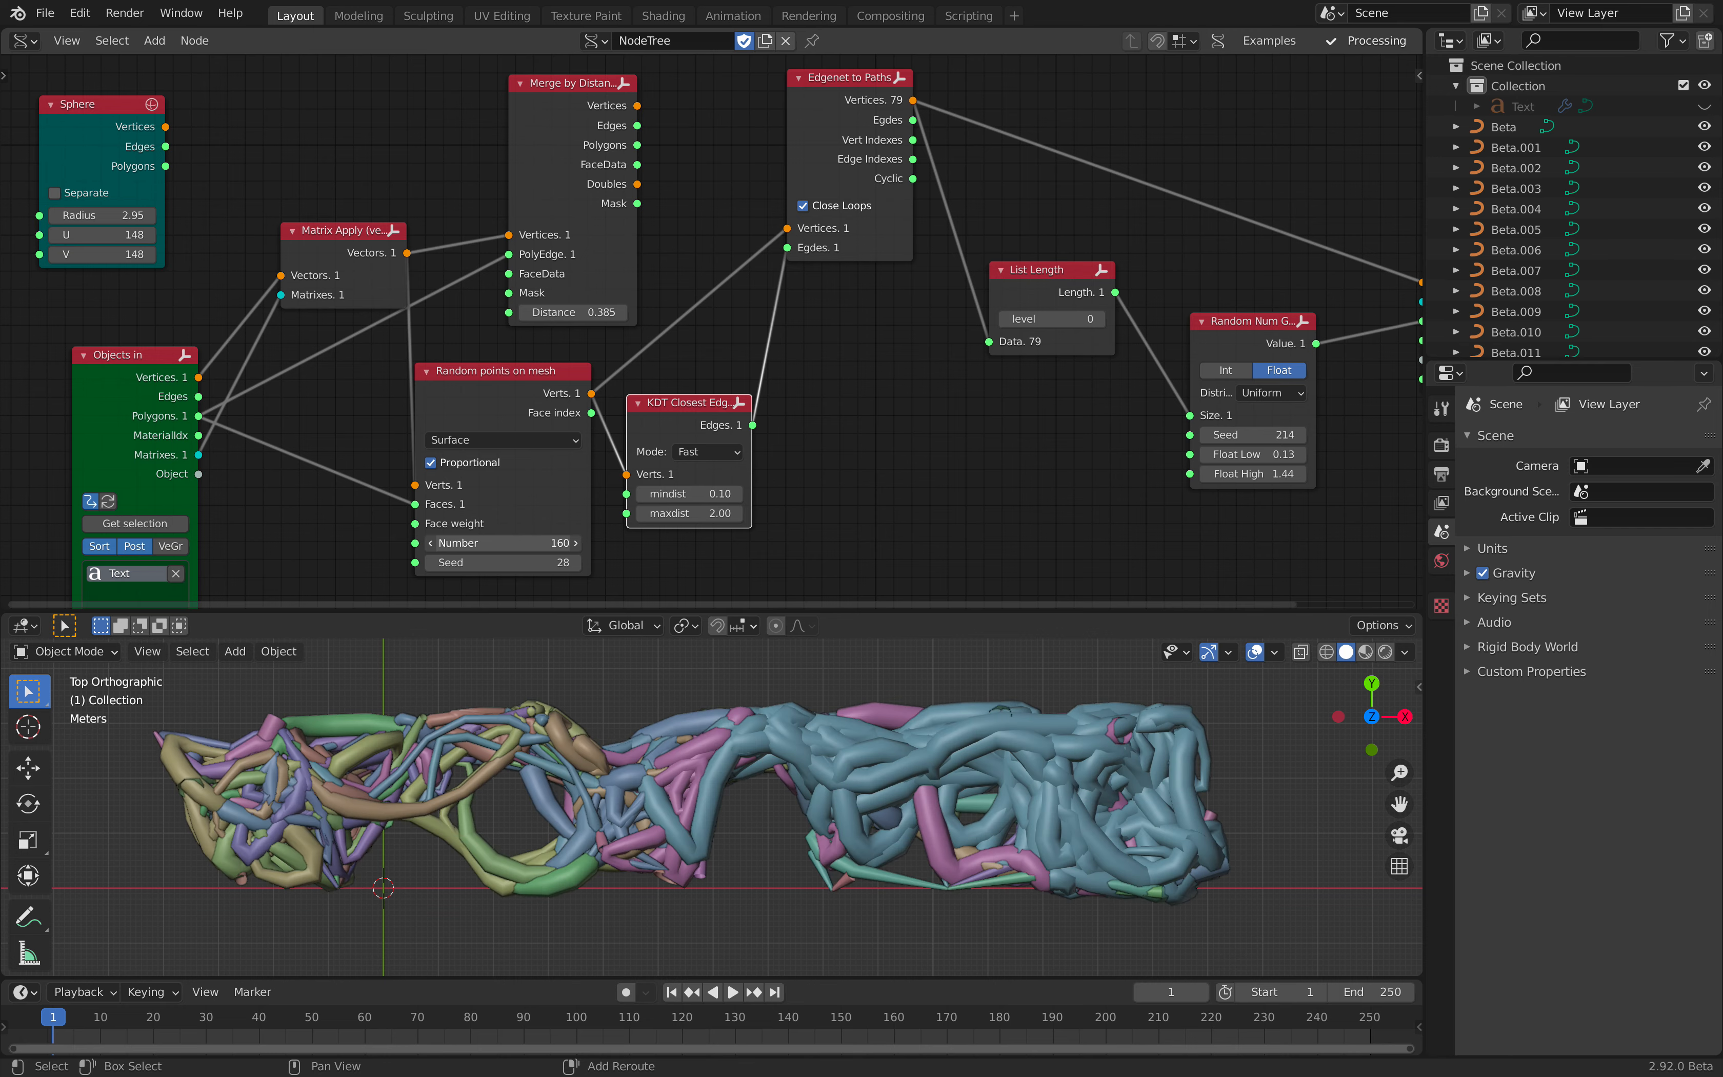
shift+drag(527, 544, 531, 544)
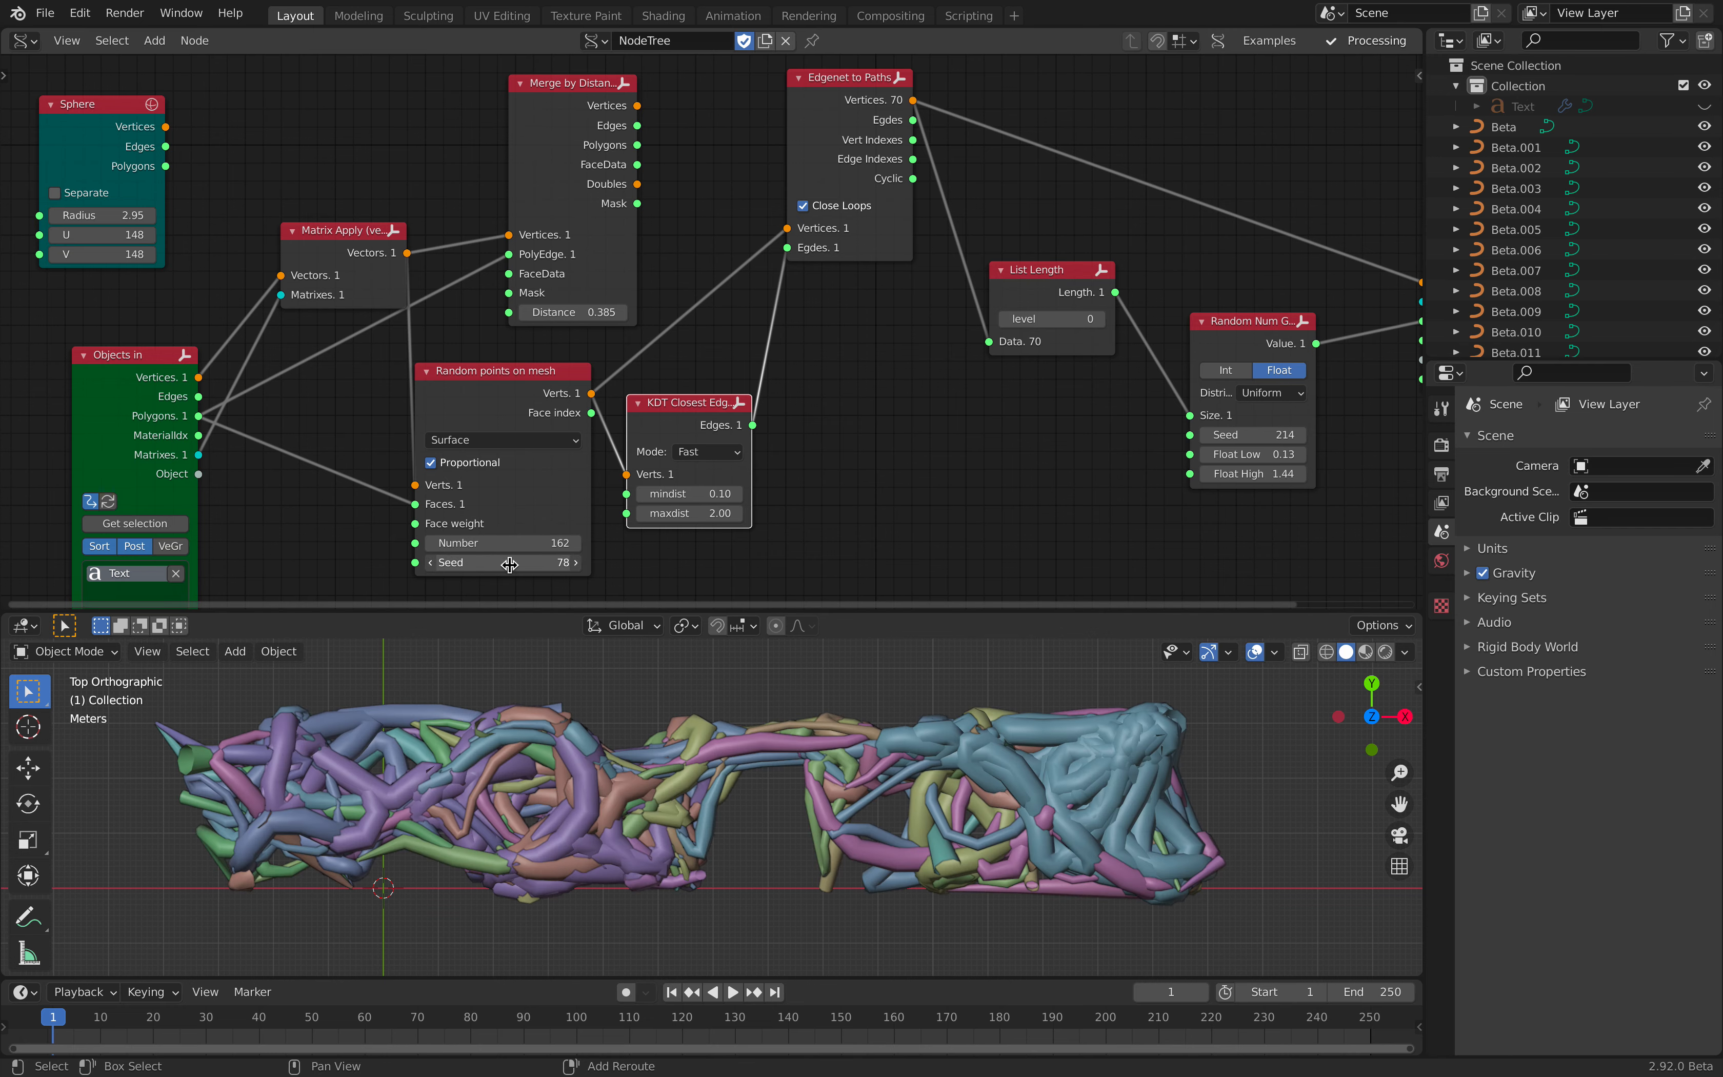
drag(687, 513, 695, 513)
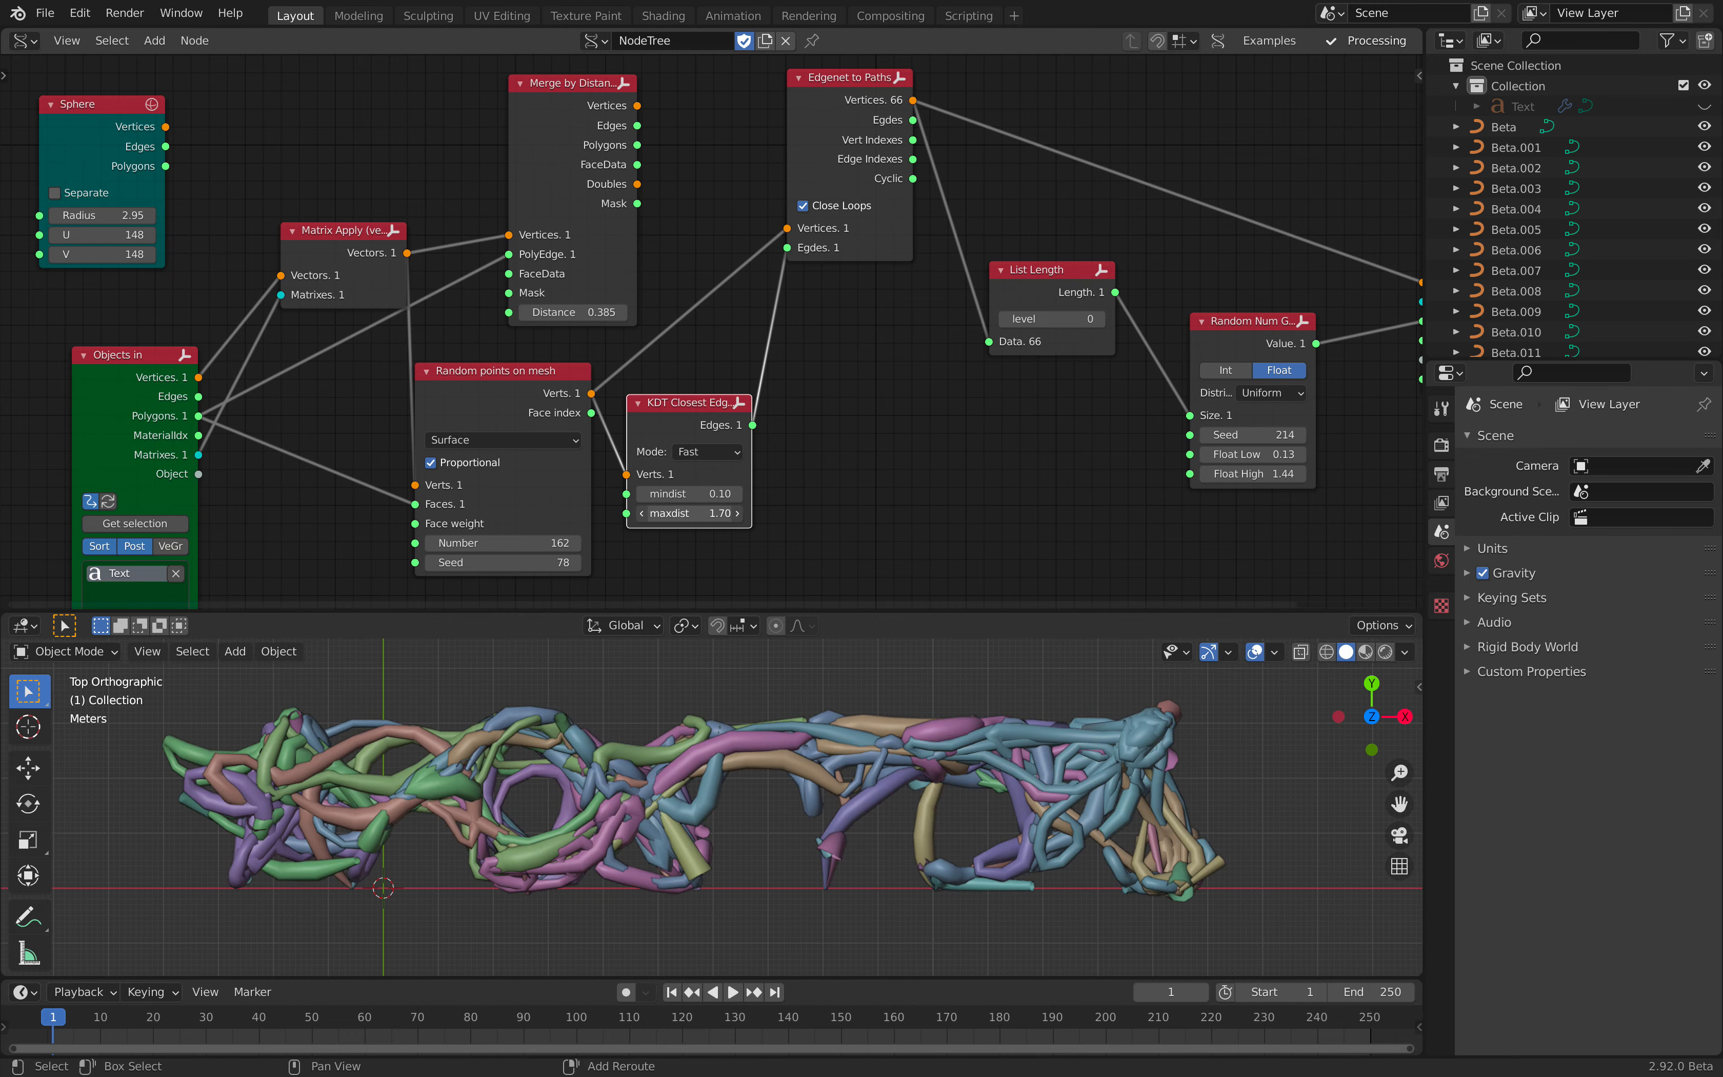
- Reduce the KDT node's maxdist to 0.82, raise the random points' Number to 762, and save the file
drag(689, 513, 702, 513)
drag(503, 543, 570, 543)
drag(689, 513, 639, 513)
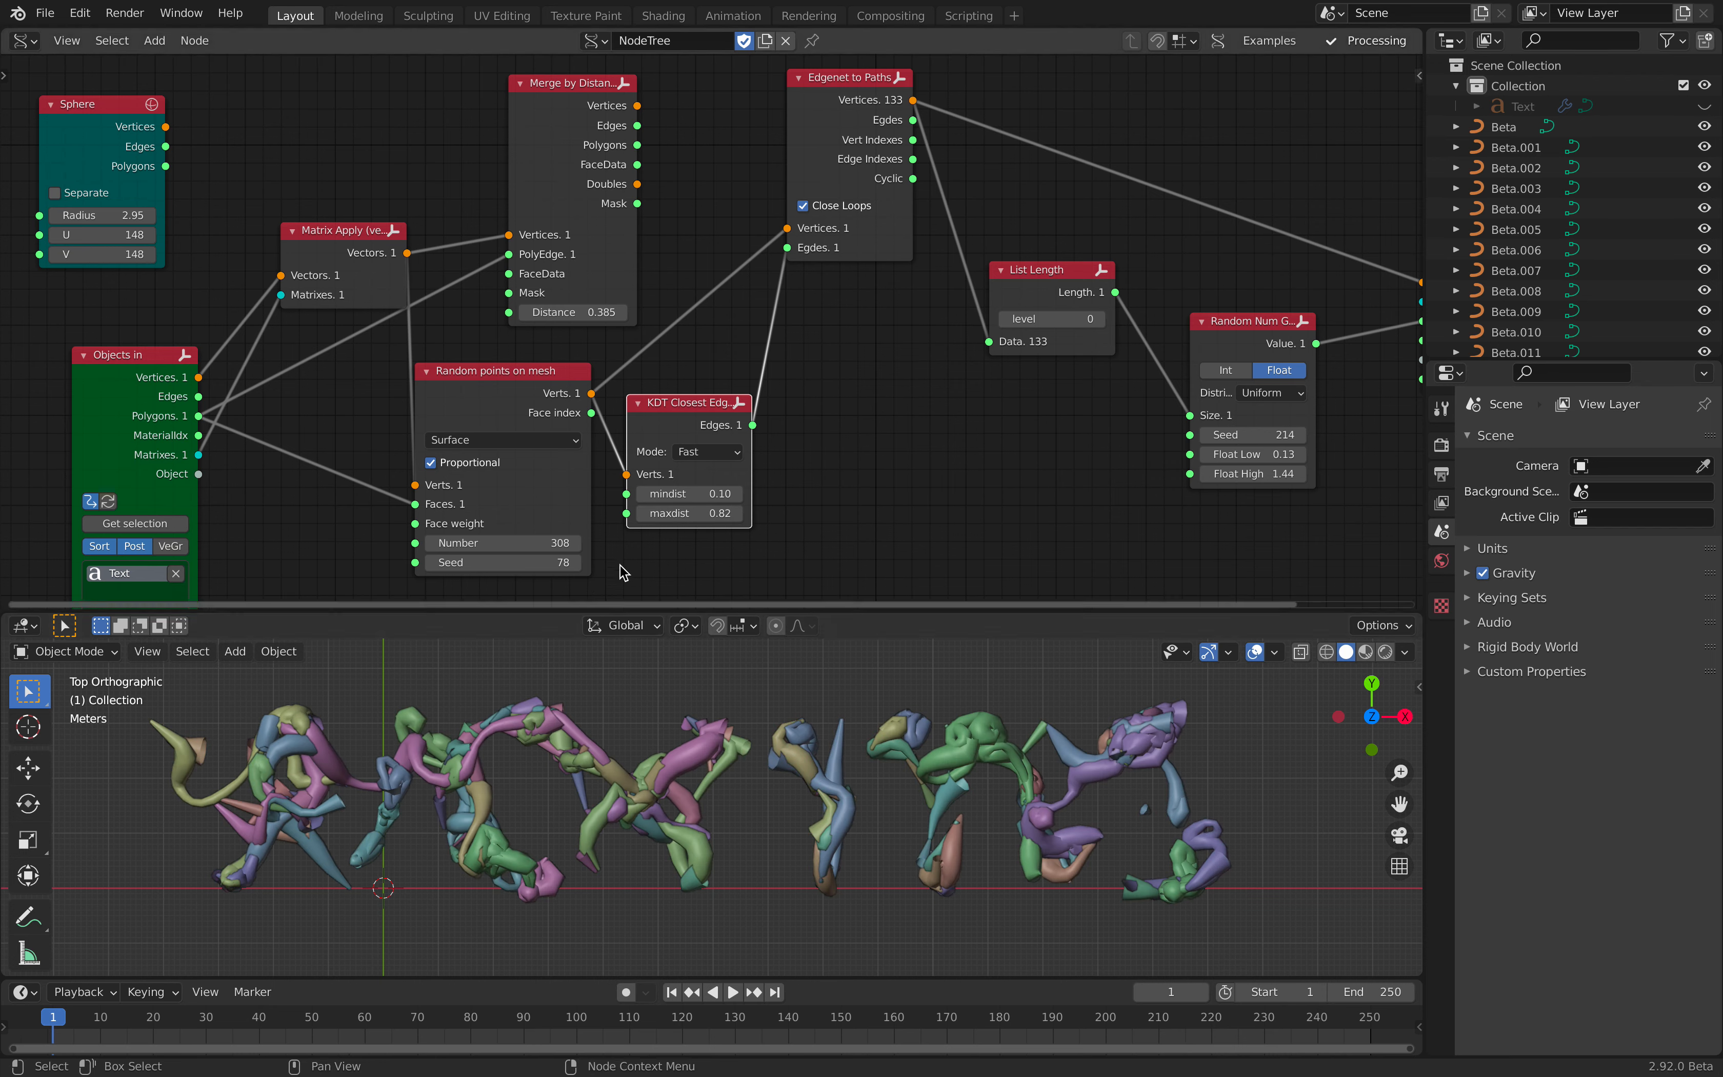
drag(526, 542, 749, 543)
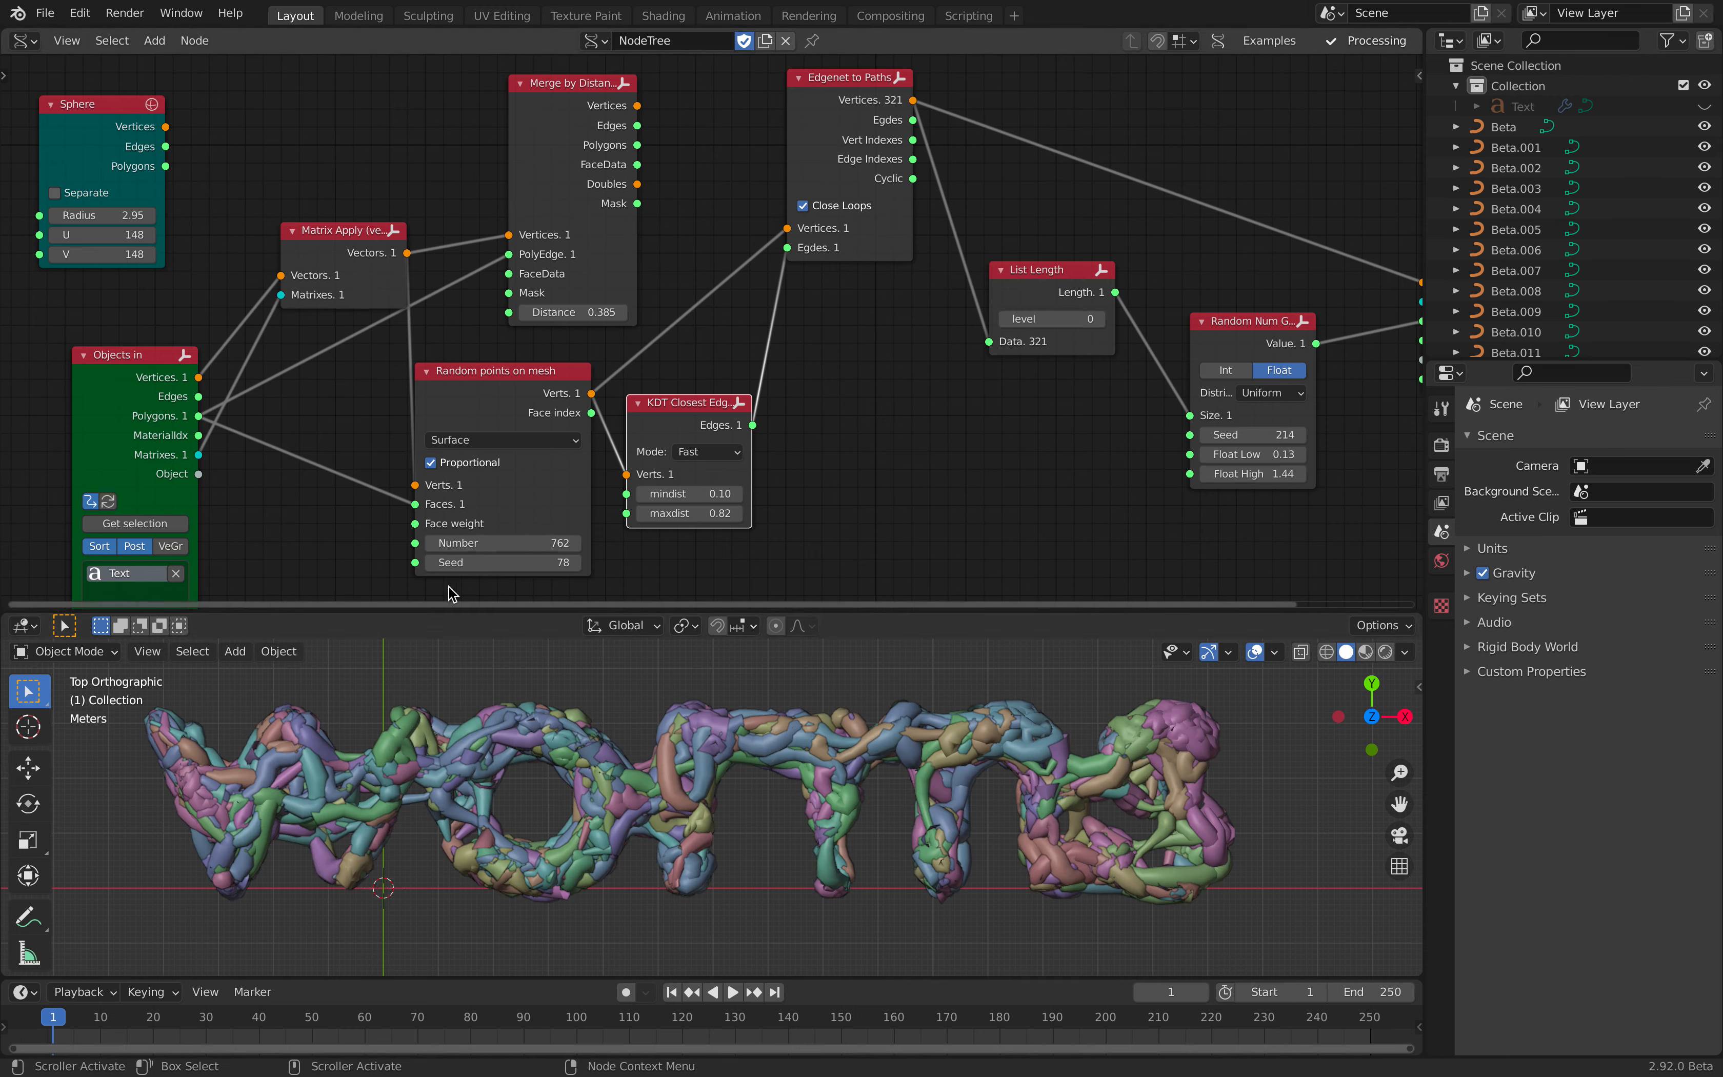
scroll(868, 439, up, 2)
key(ctrl+s)
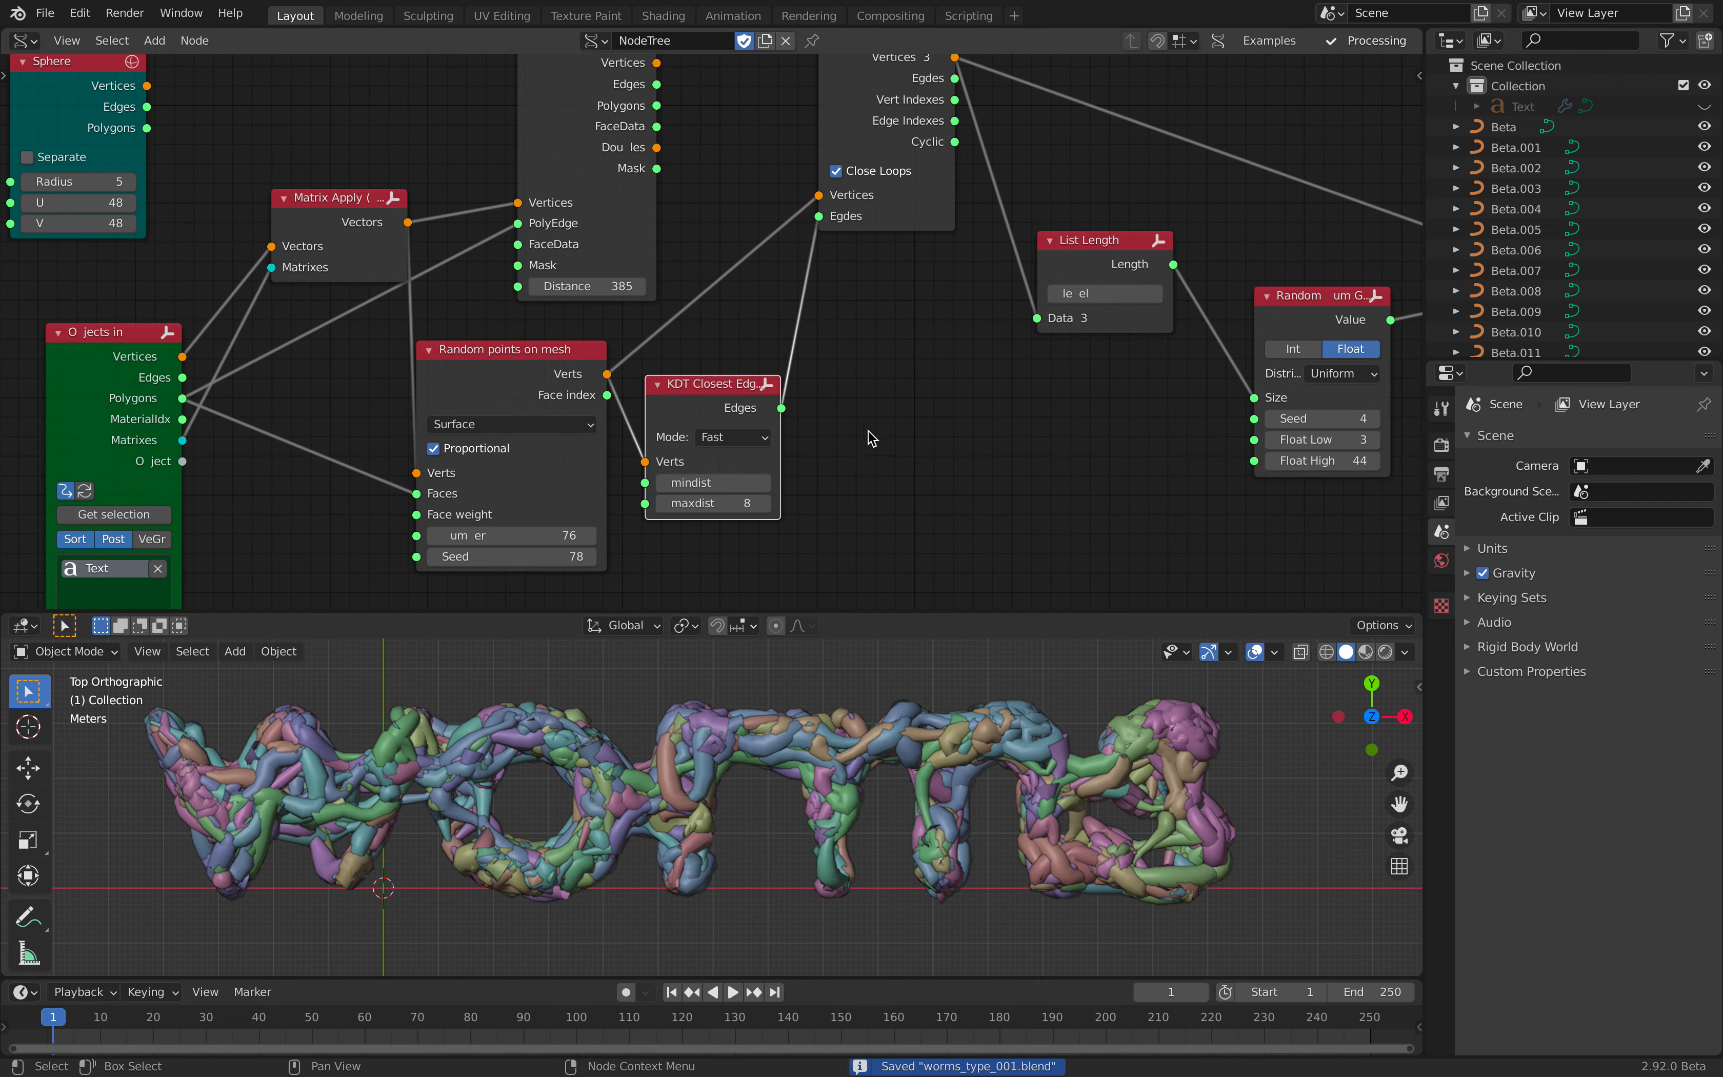
- Switch Random points on mesh to Volume mode and view the resulting worm lettering at an angle
click(539, 425)
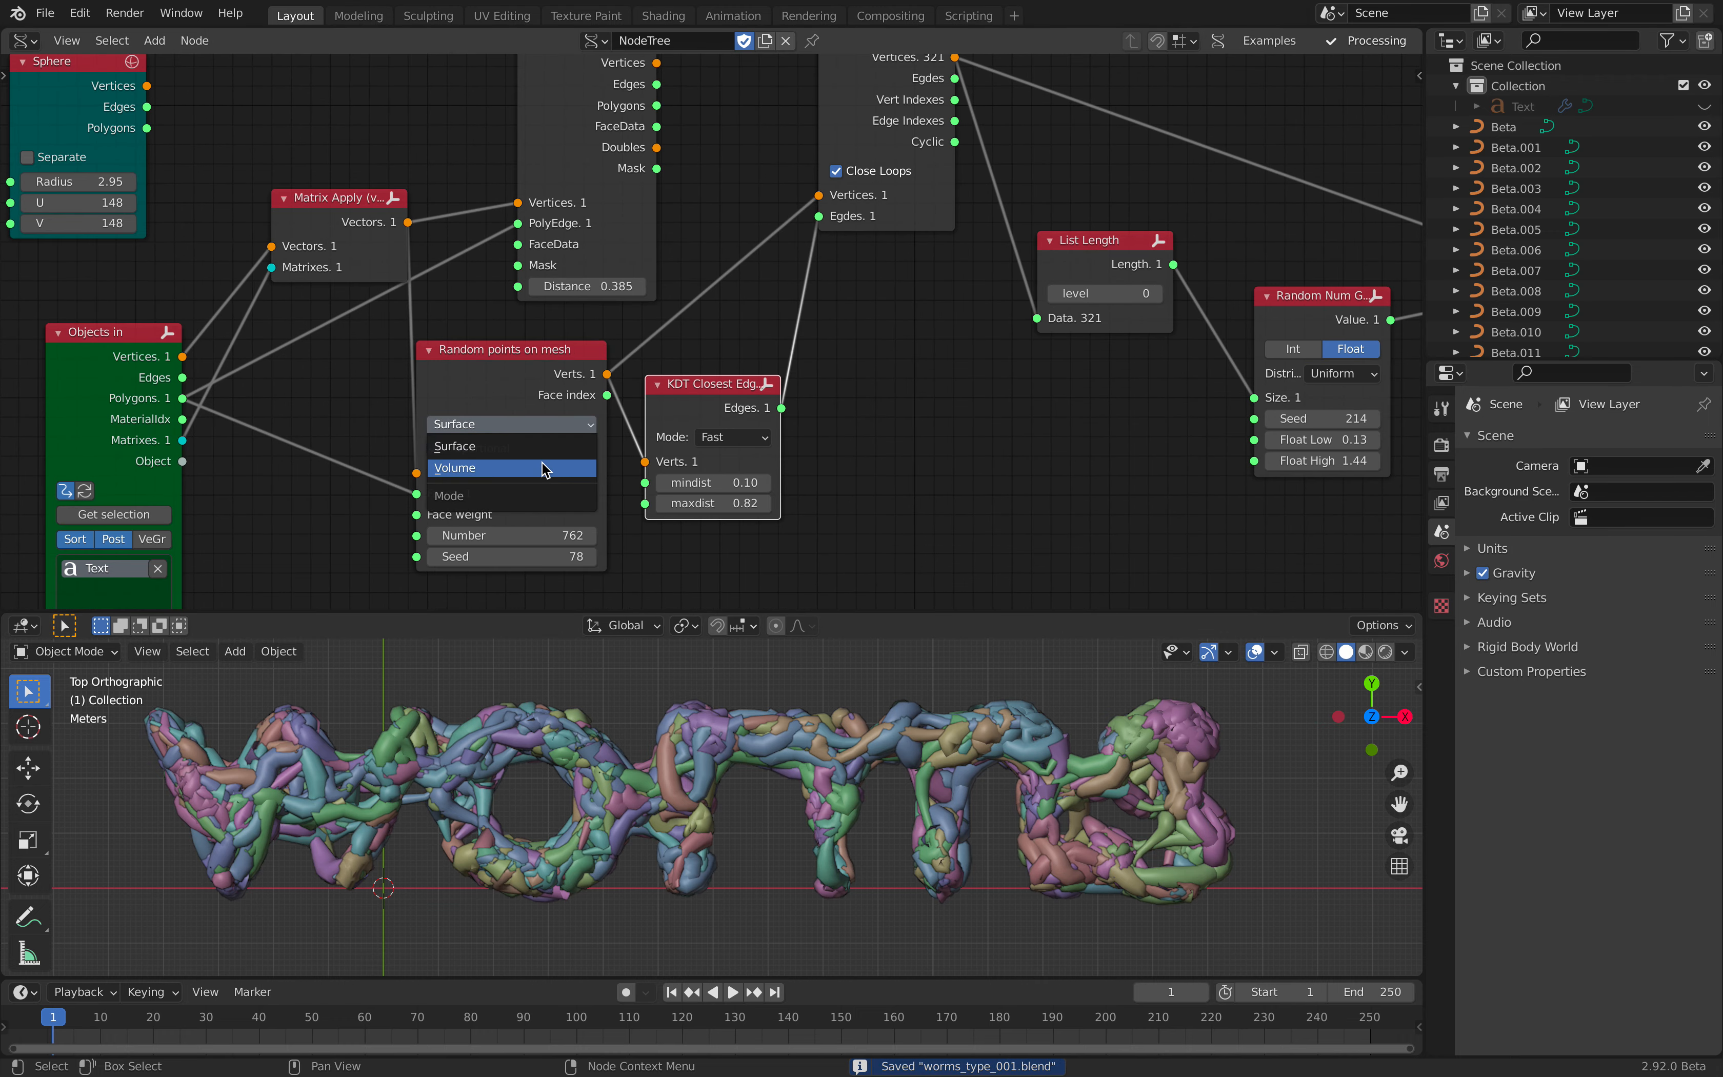
key(Return)
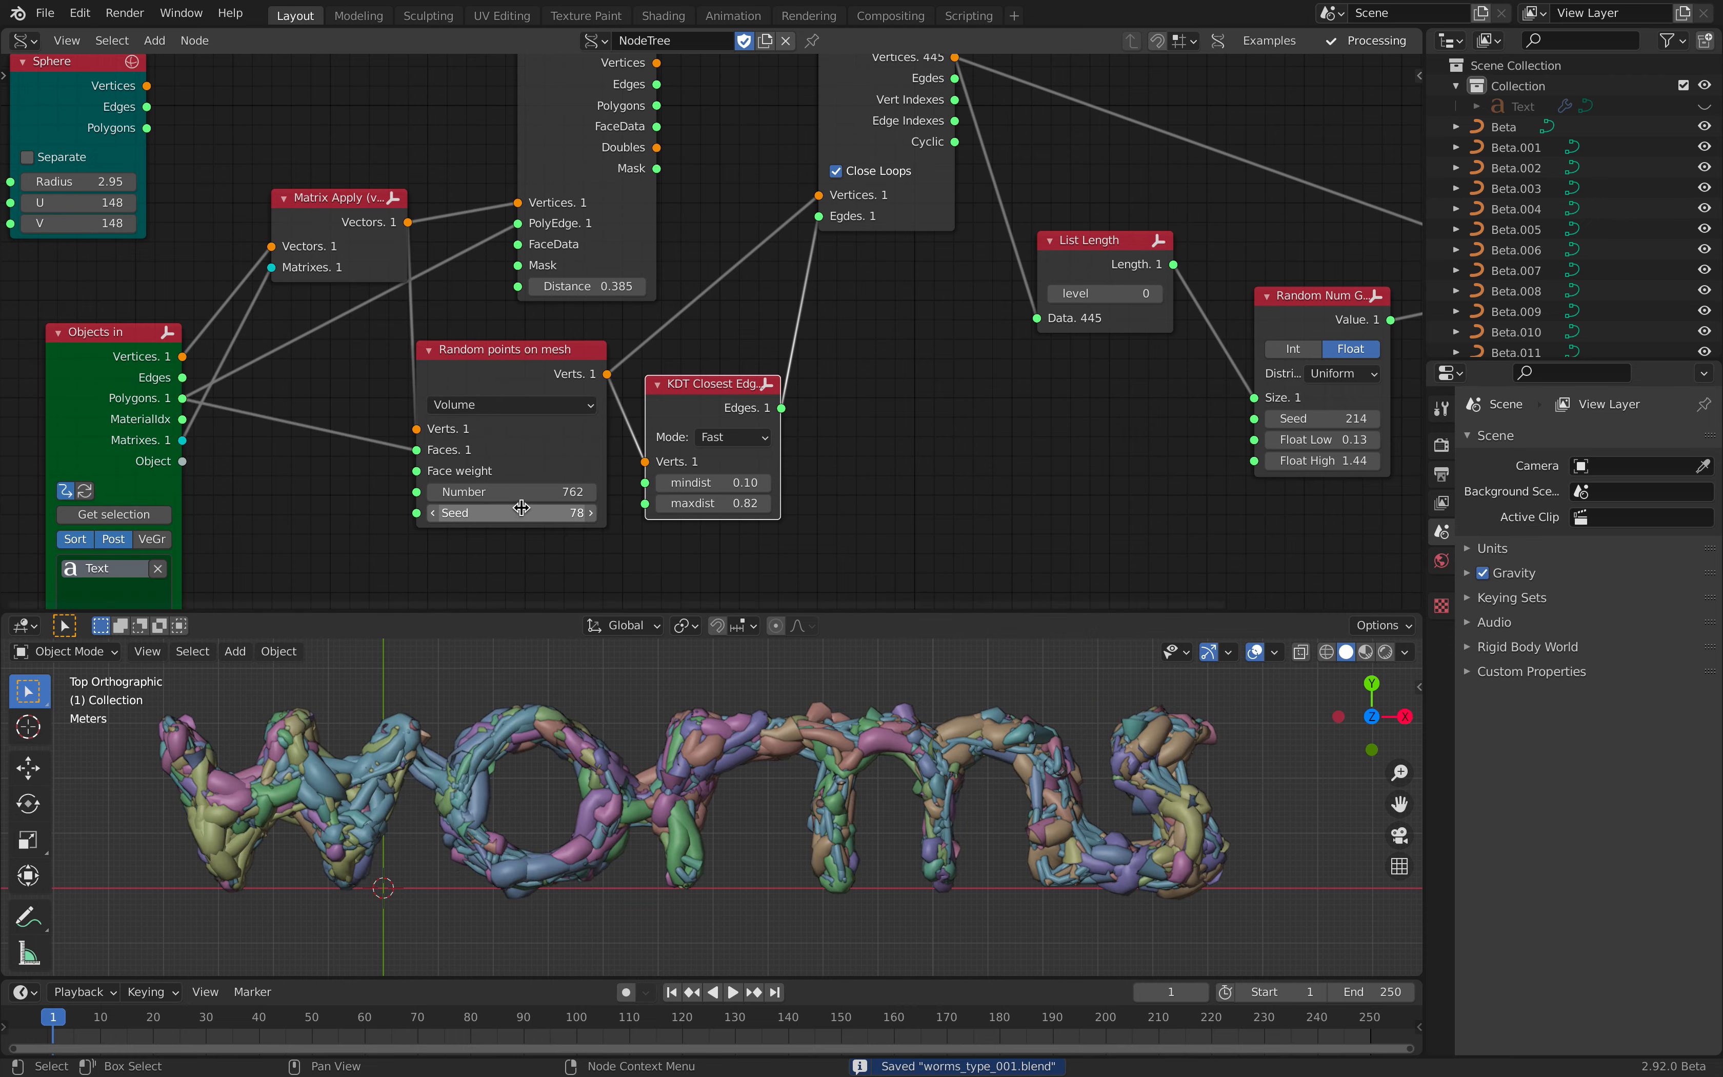
scroll(753, 768, up, 2)
middle_drag(753, 766, 715, 712)
scroll(746, 744, down, 3)
scroll(673, 385, down, 2)
scroll(671, 383, up, 1)
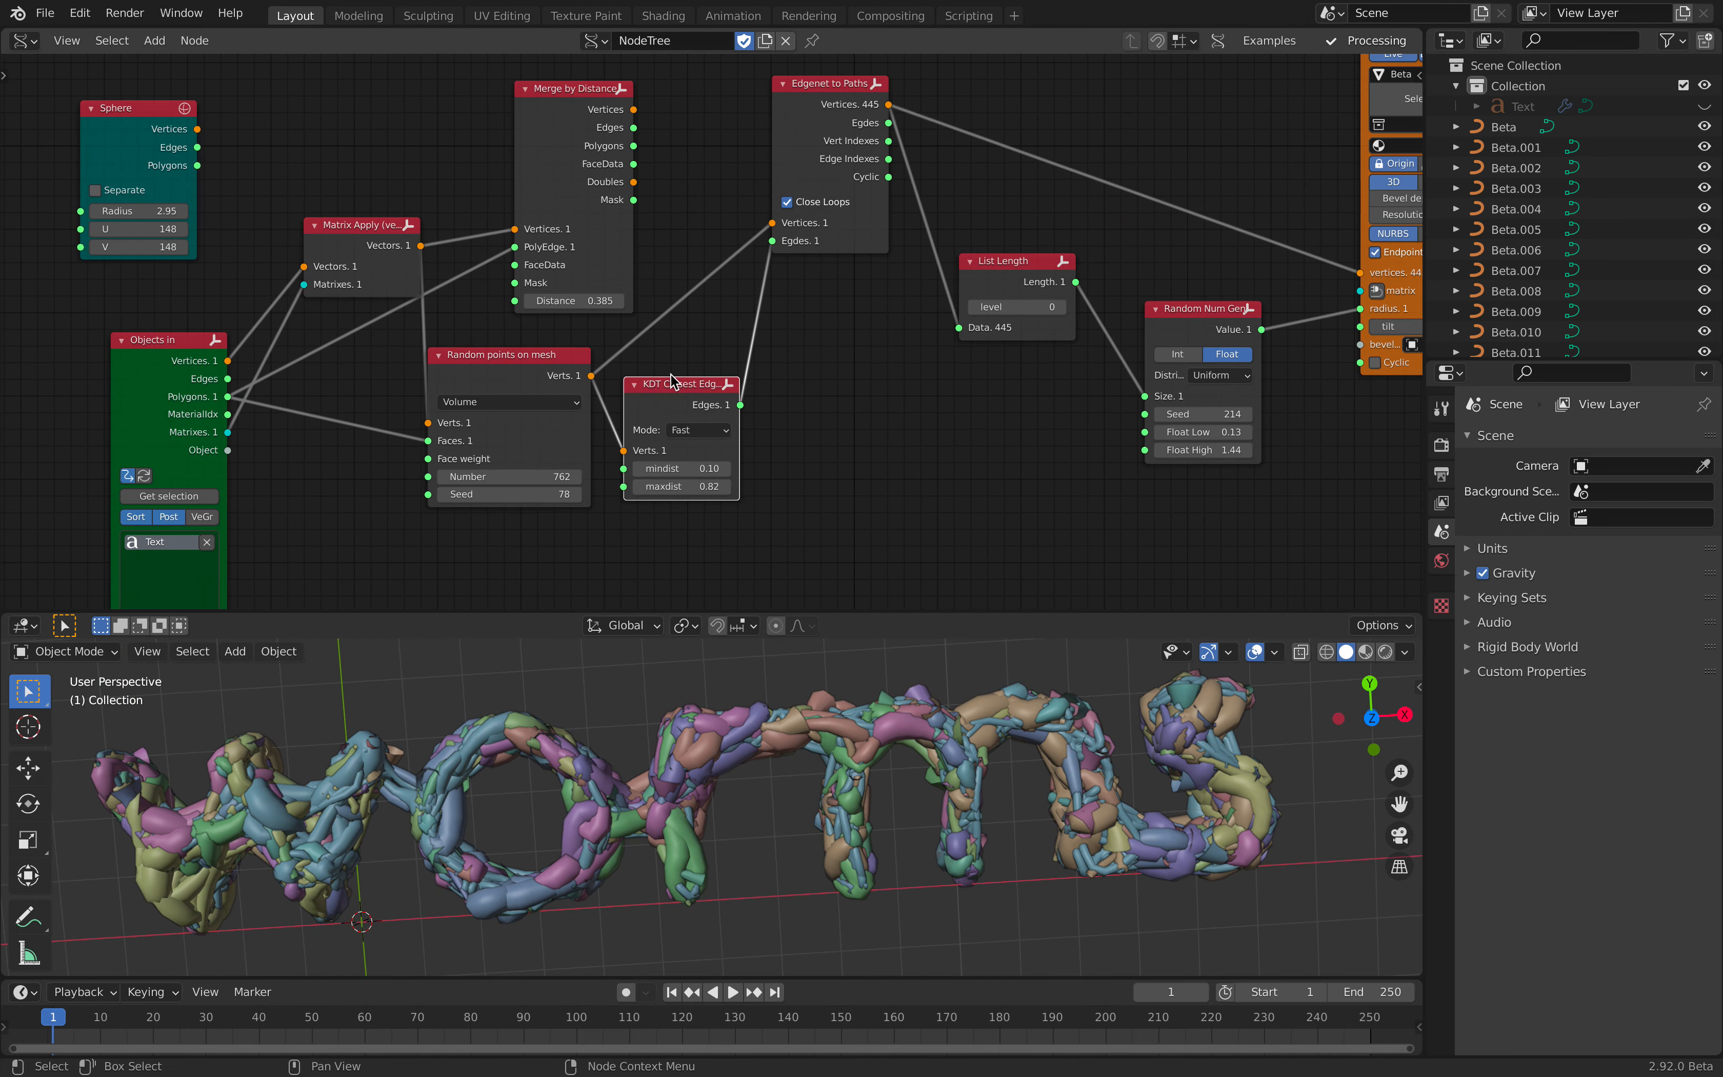
- Rearrange the Merge by Distance, Matrix Apply and Objects in nodes to space out the node tree
drag(600, 142, 590, 113)
scroll(587, 163, down, 1)
middle_drag(584, 167, 643, 168)
drag(459, 227, 450, 188)
drag(281, 326, 262, 321)
middle_drag(379, 262, 356, 303)
- Delete the unused Sphere node, move the Objects in and Matrix Apply nodes up, and save the file
drag(209, 156, 200, 143)
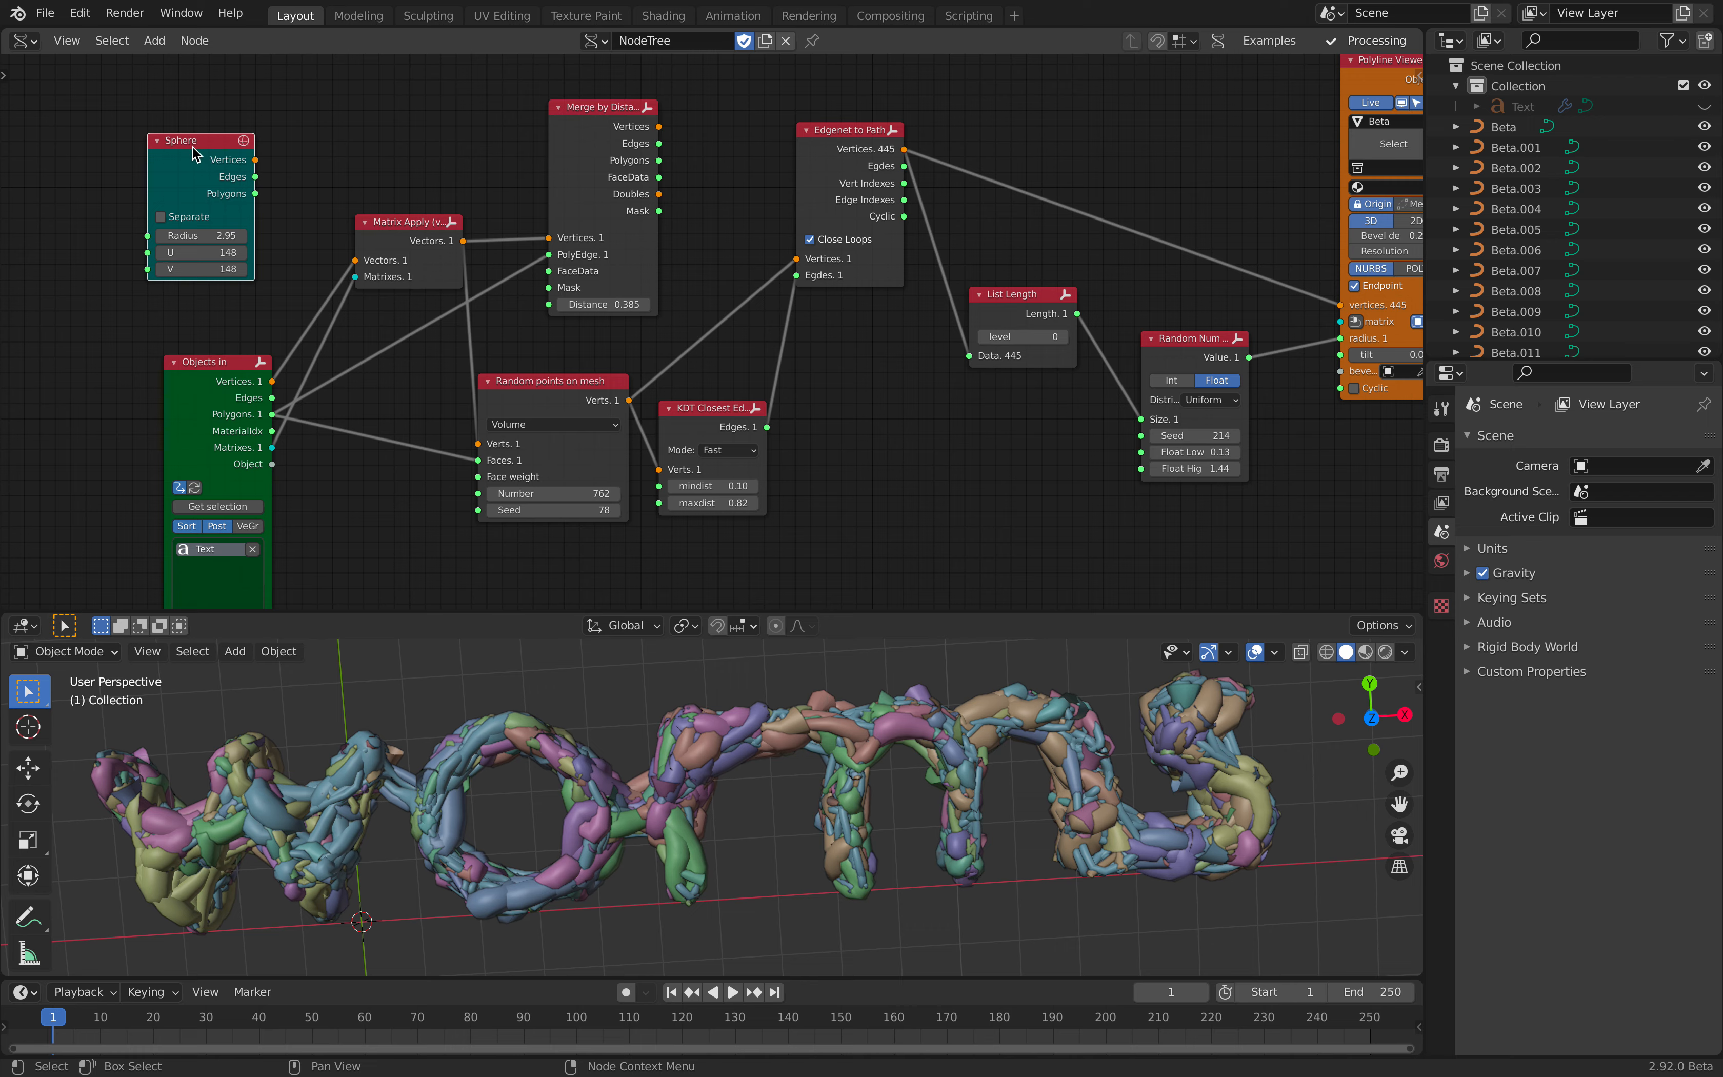
key(x)
drag(220, 365, 202, 309)
drag(427, 224, 407, 174)
key(ctrl+s)
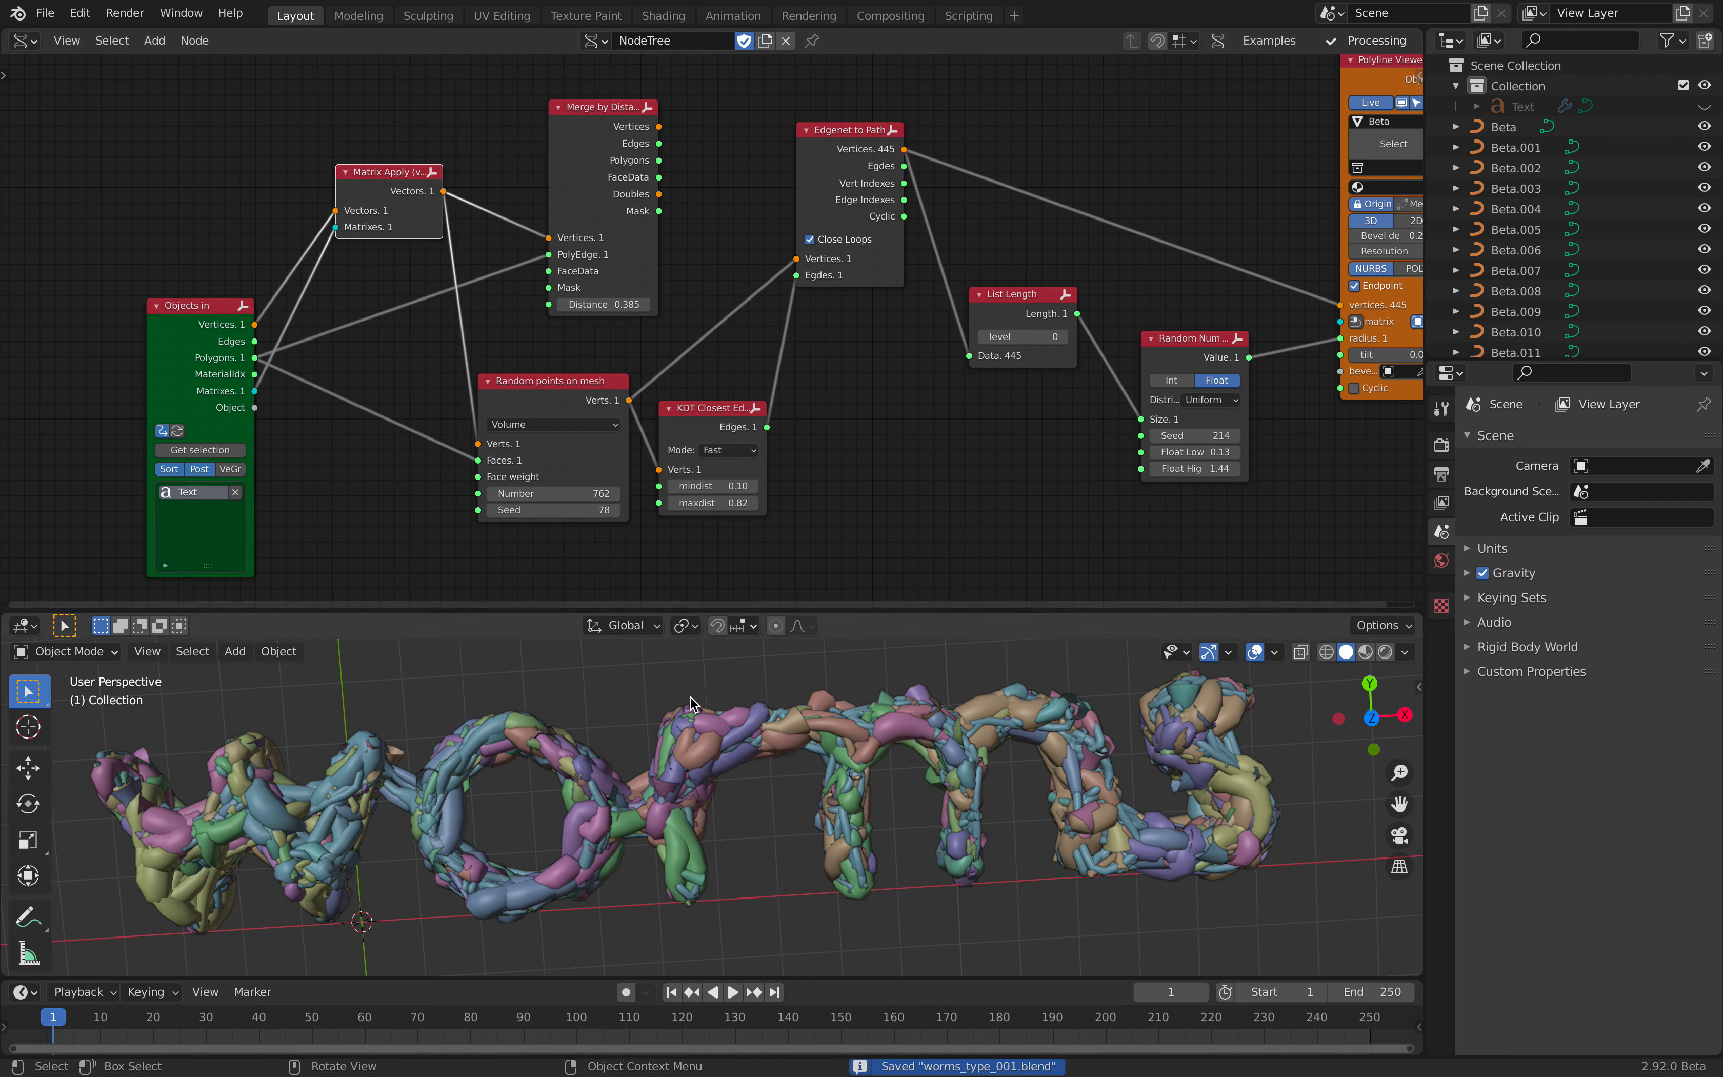
- Unhide the original Text object and select it in the viewport
middle_drag(691, 704, 992, 663)
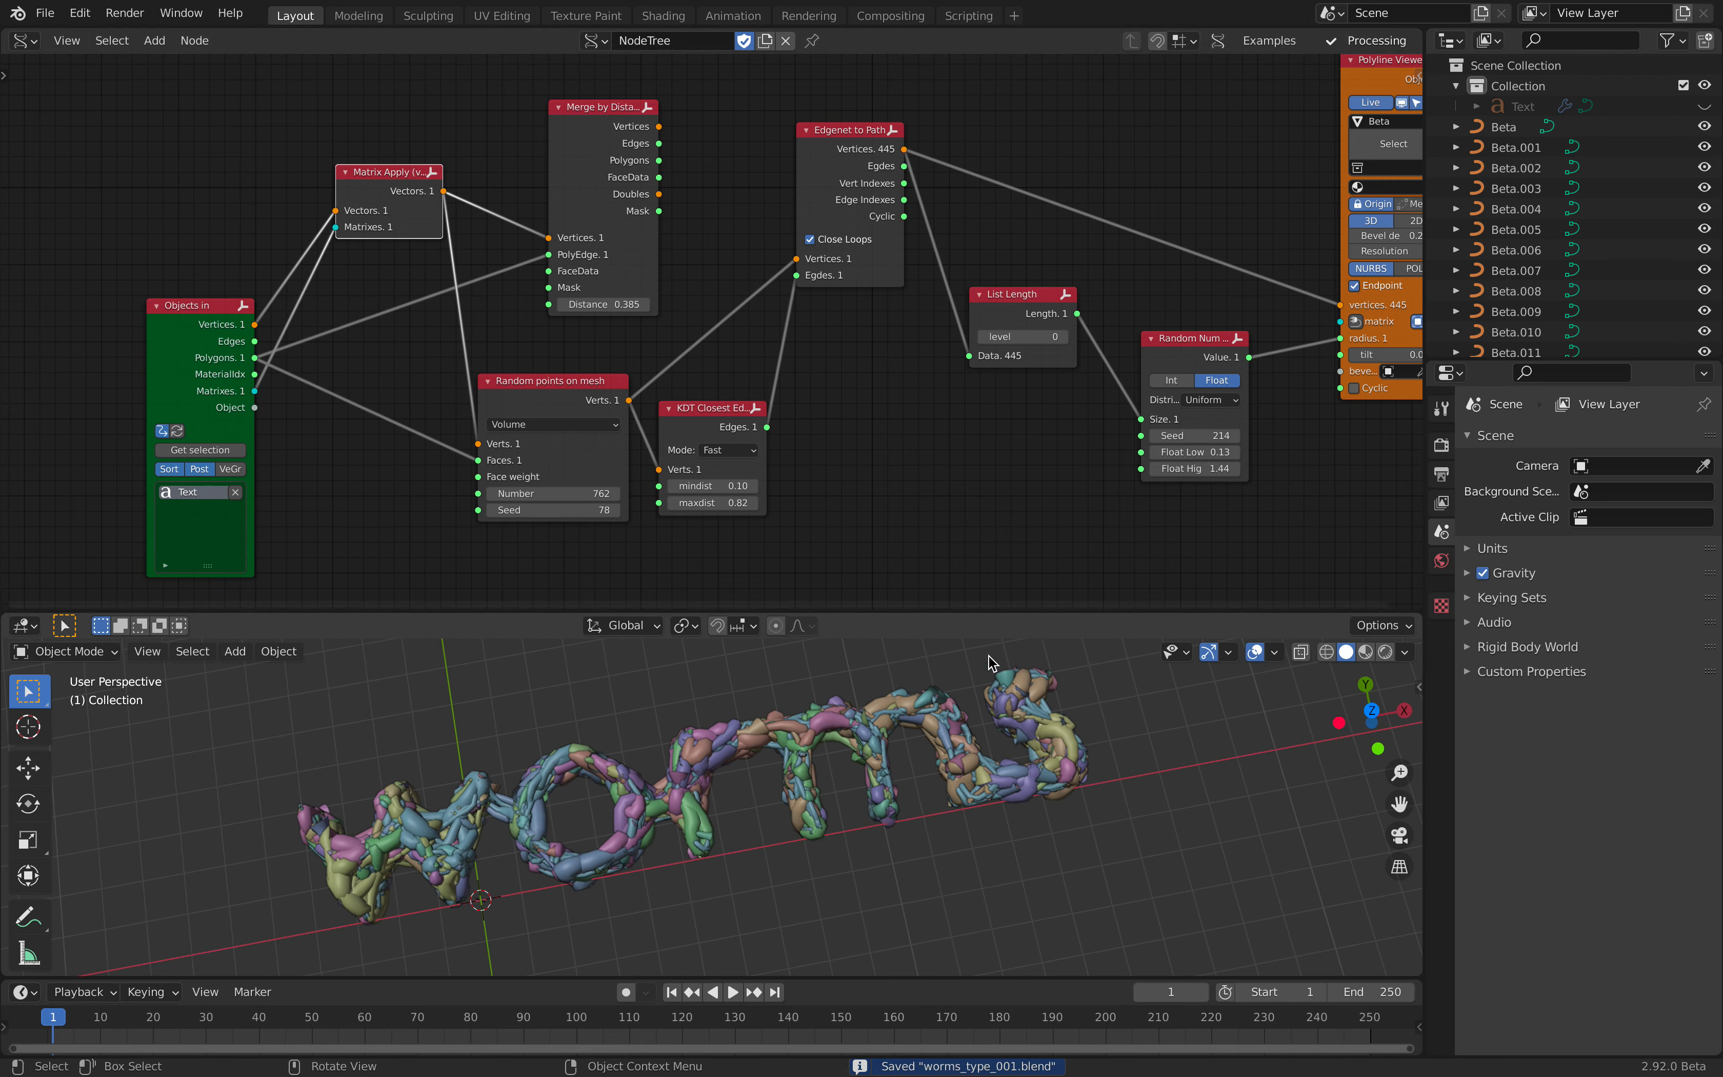
click(1705, 106)
scroll(823, 757, down, 1)
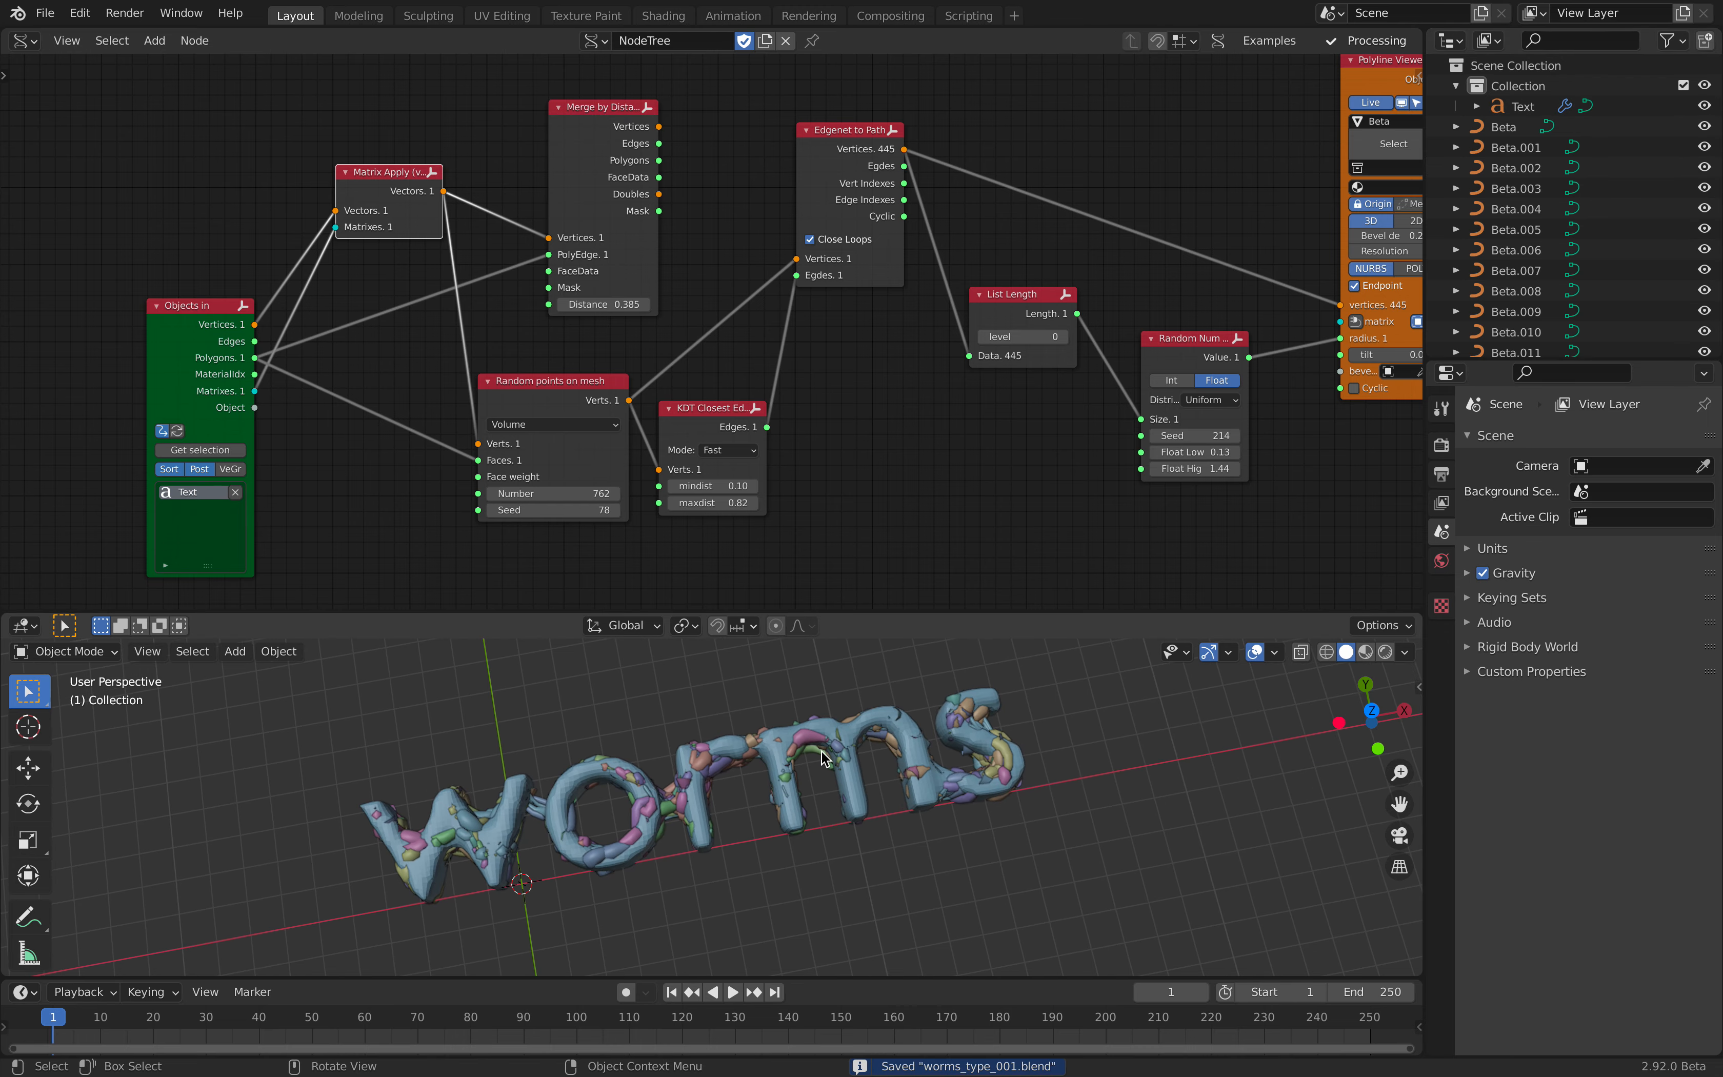
click(787, 744)
middle_drag(787, 744, 730, 805)
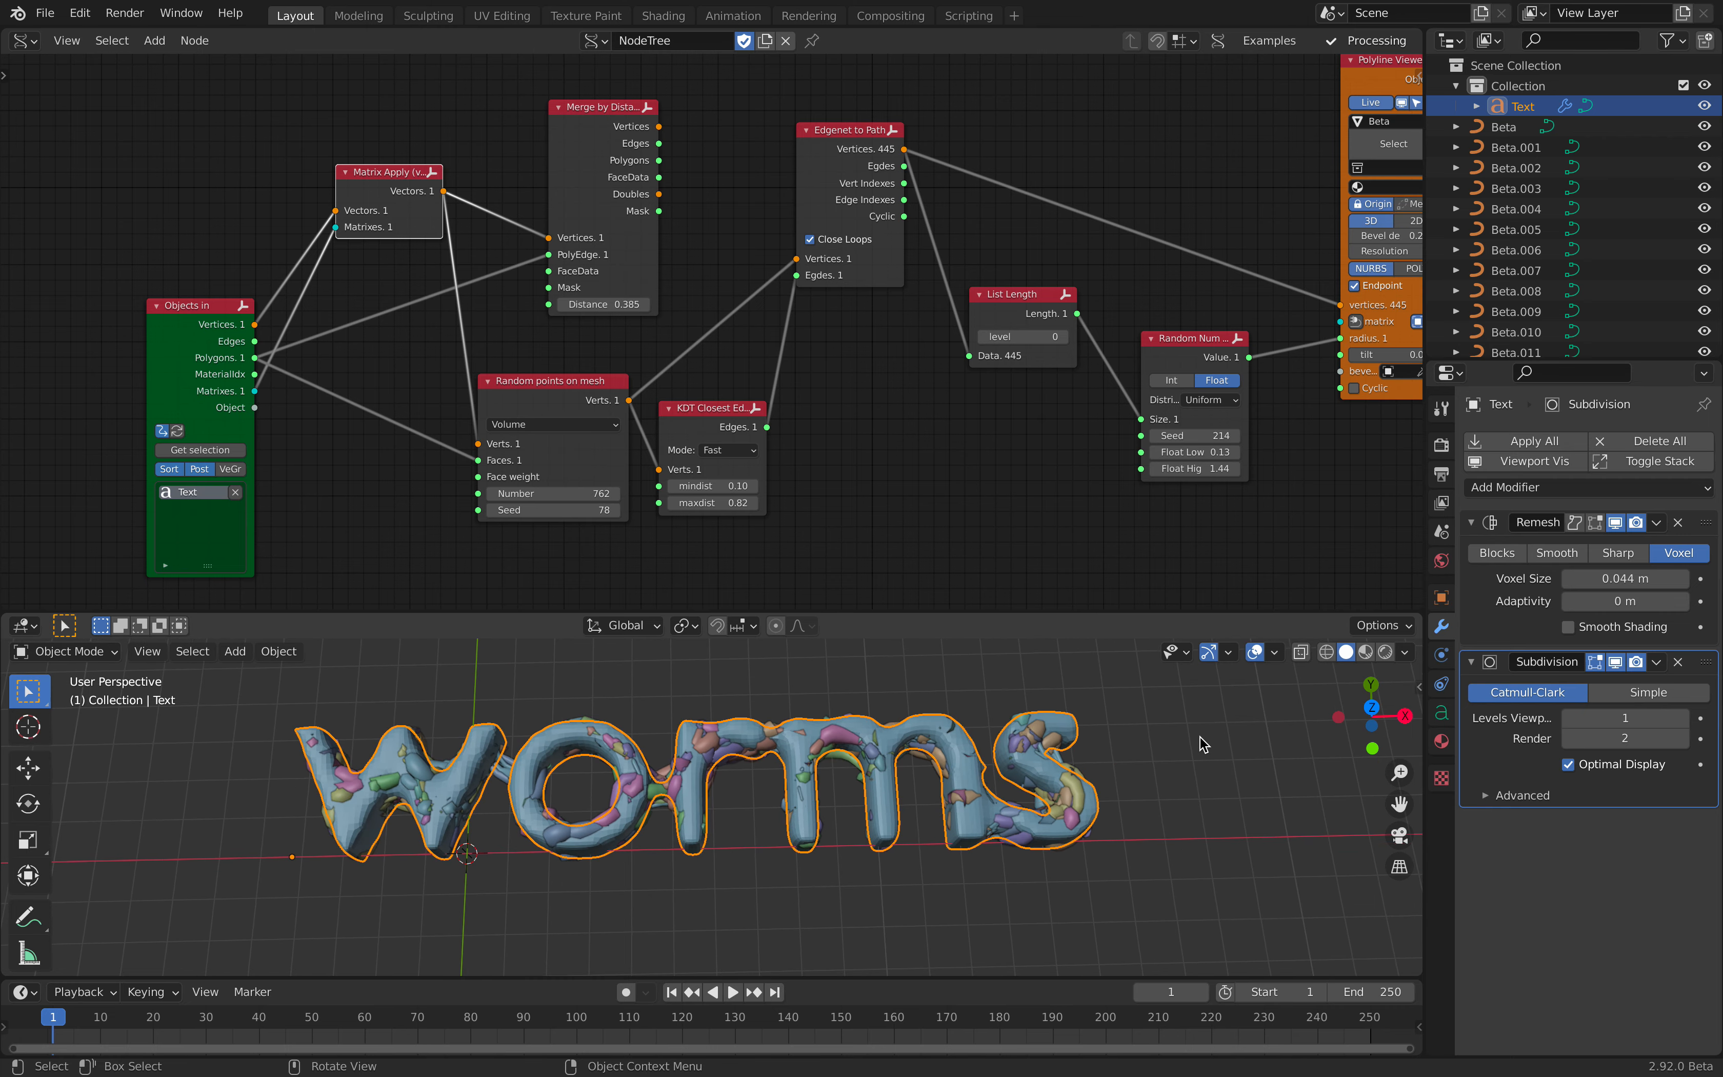
- Replace the Text object's wording with "blend" and return to Object Mode
key(Tab)
key(BackSpace)
key(BackSpace)
key(BackSpace)
key(BackSpace)
key(BackSpace)
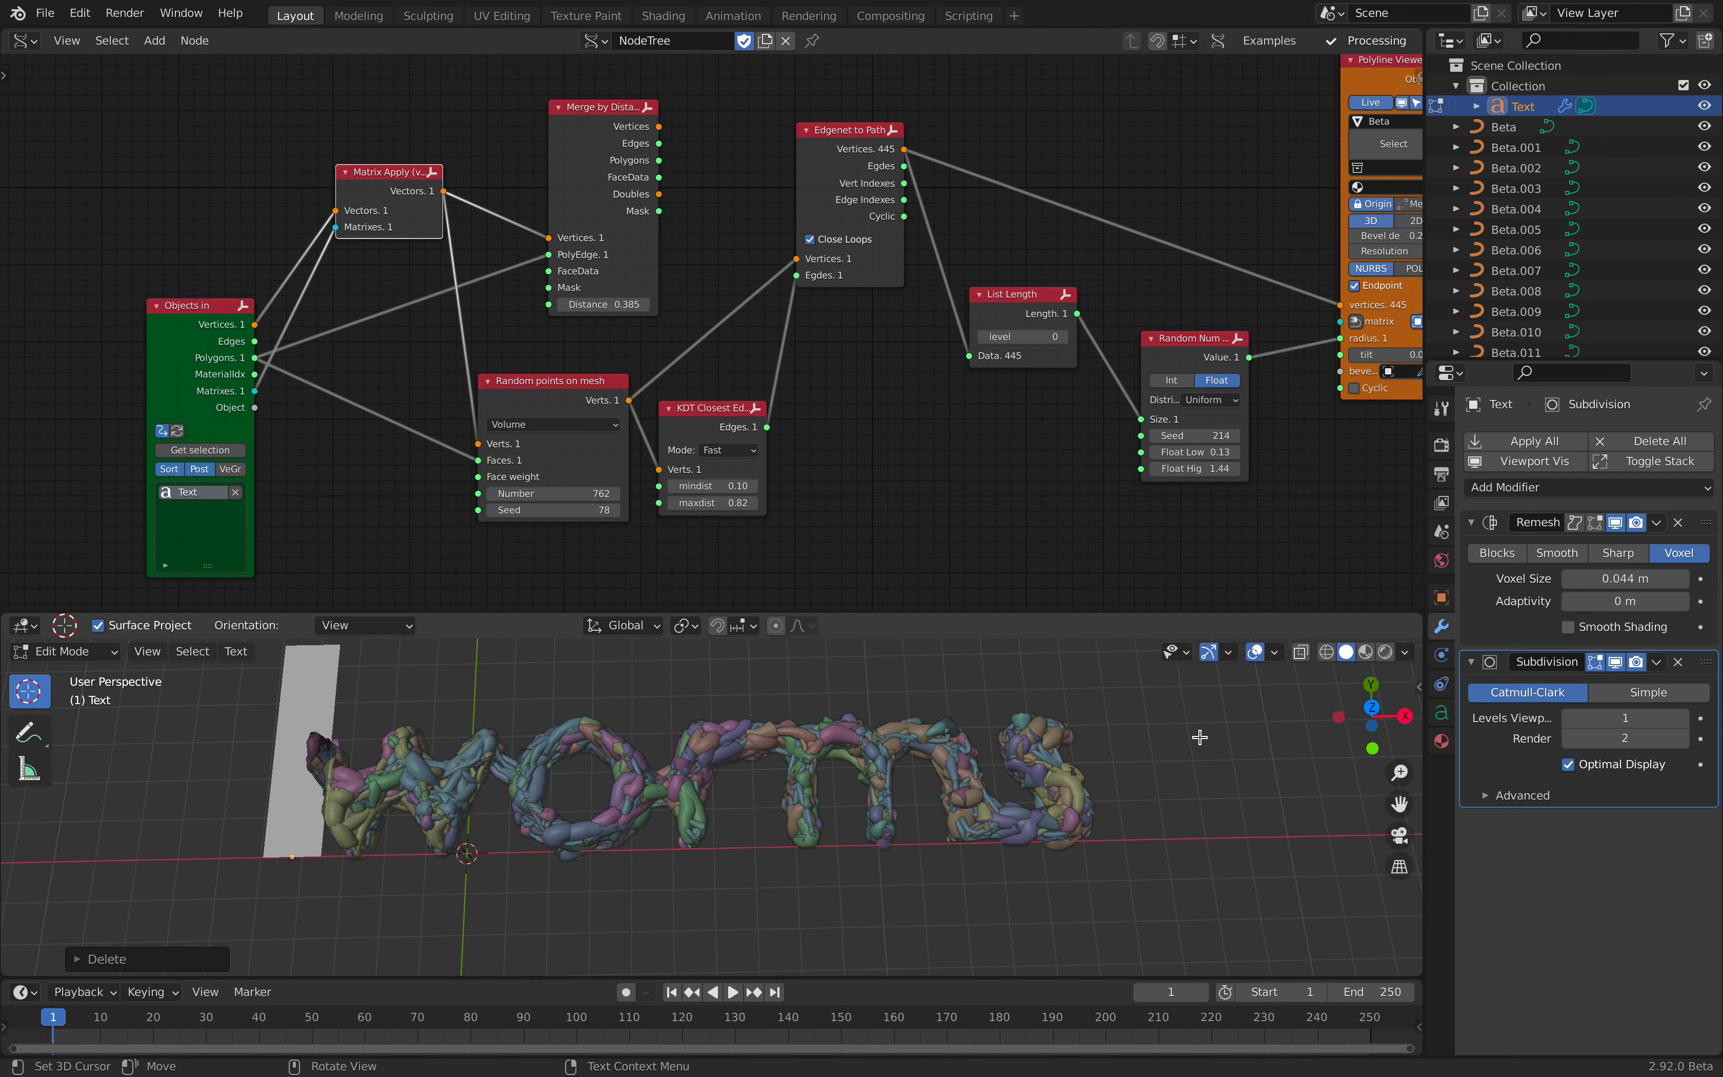
text(blend)
key(Tab)
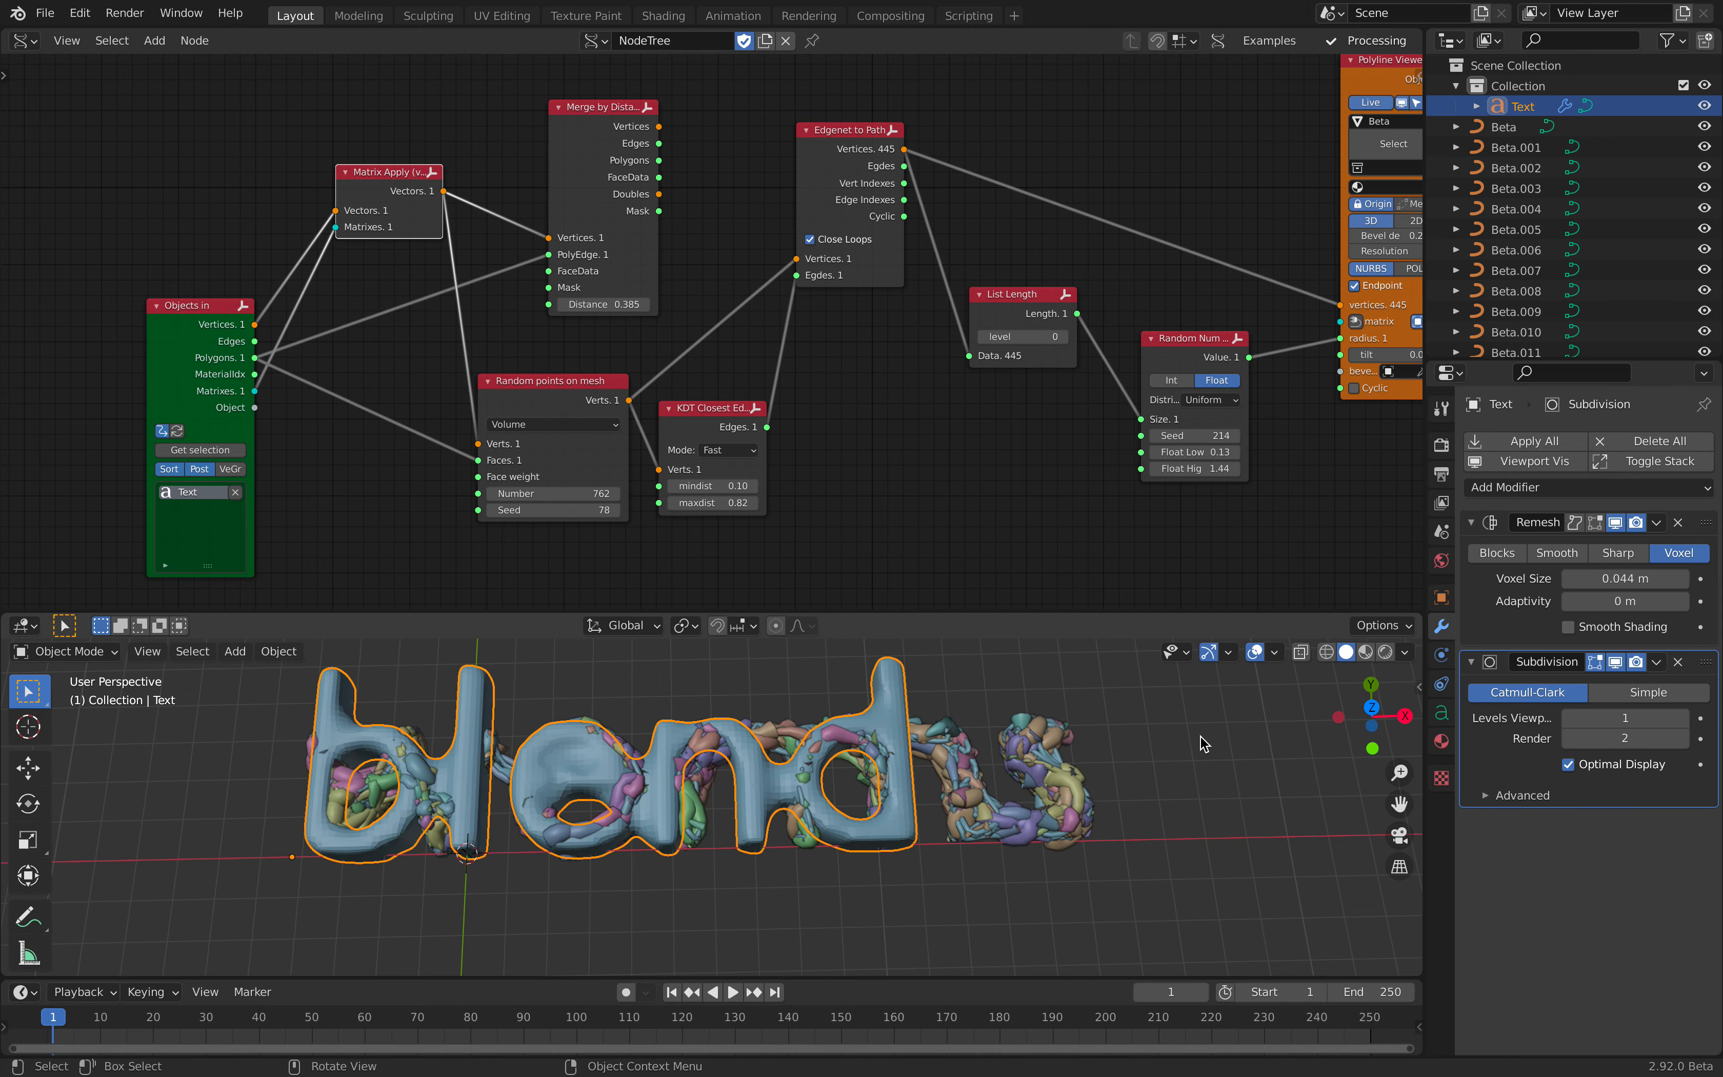
- Deselect the text, advance to frame 2 to update the worm tubes, and hide the Text object
click(1214, 728)
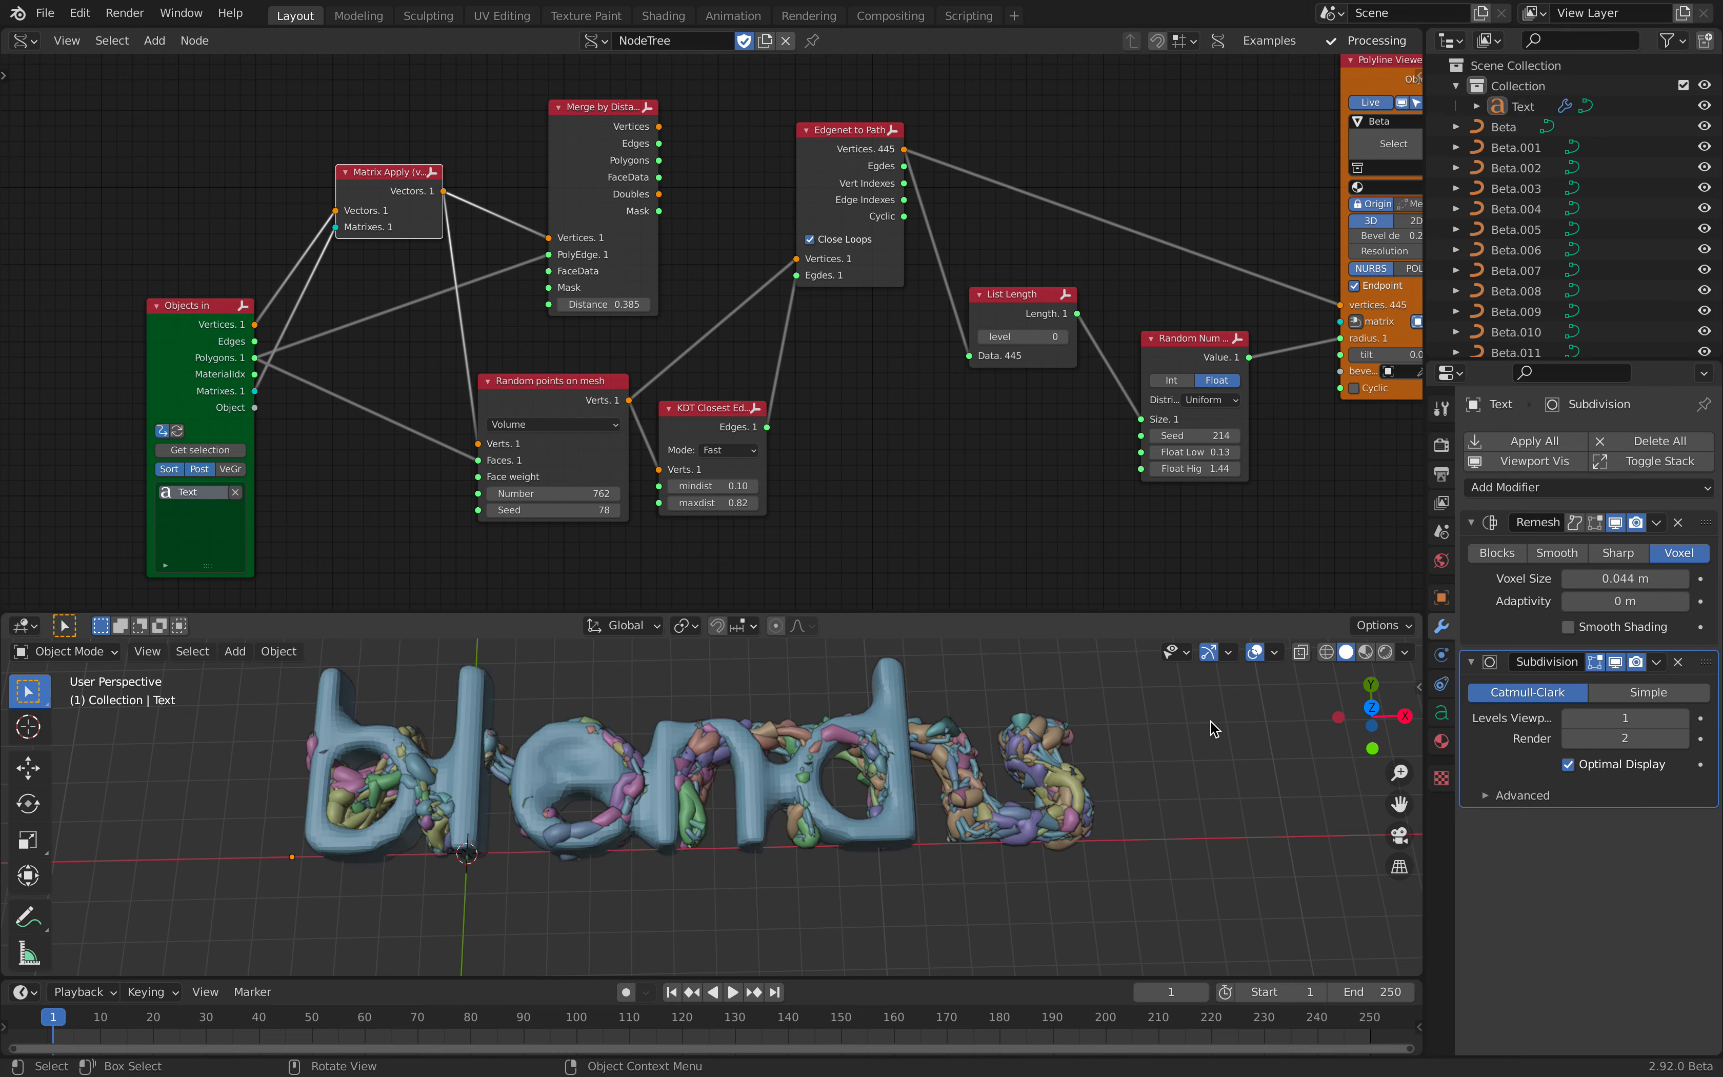
key(Right)
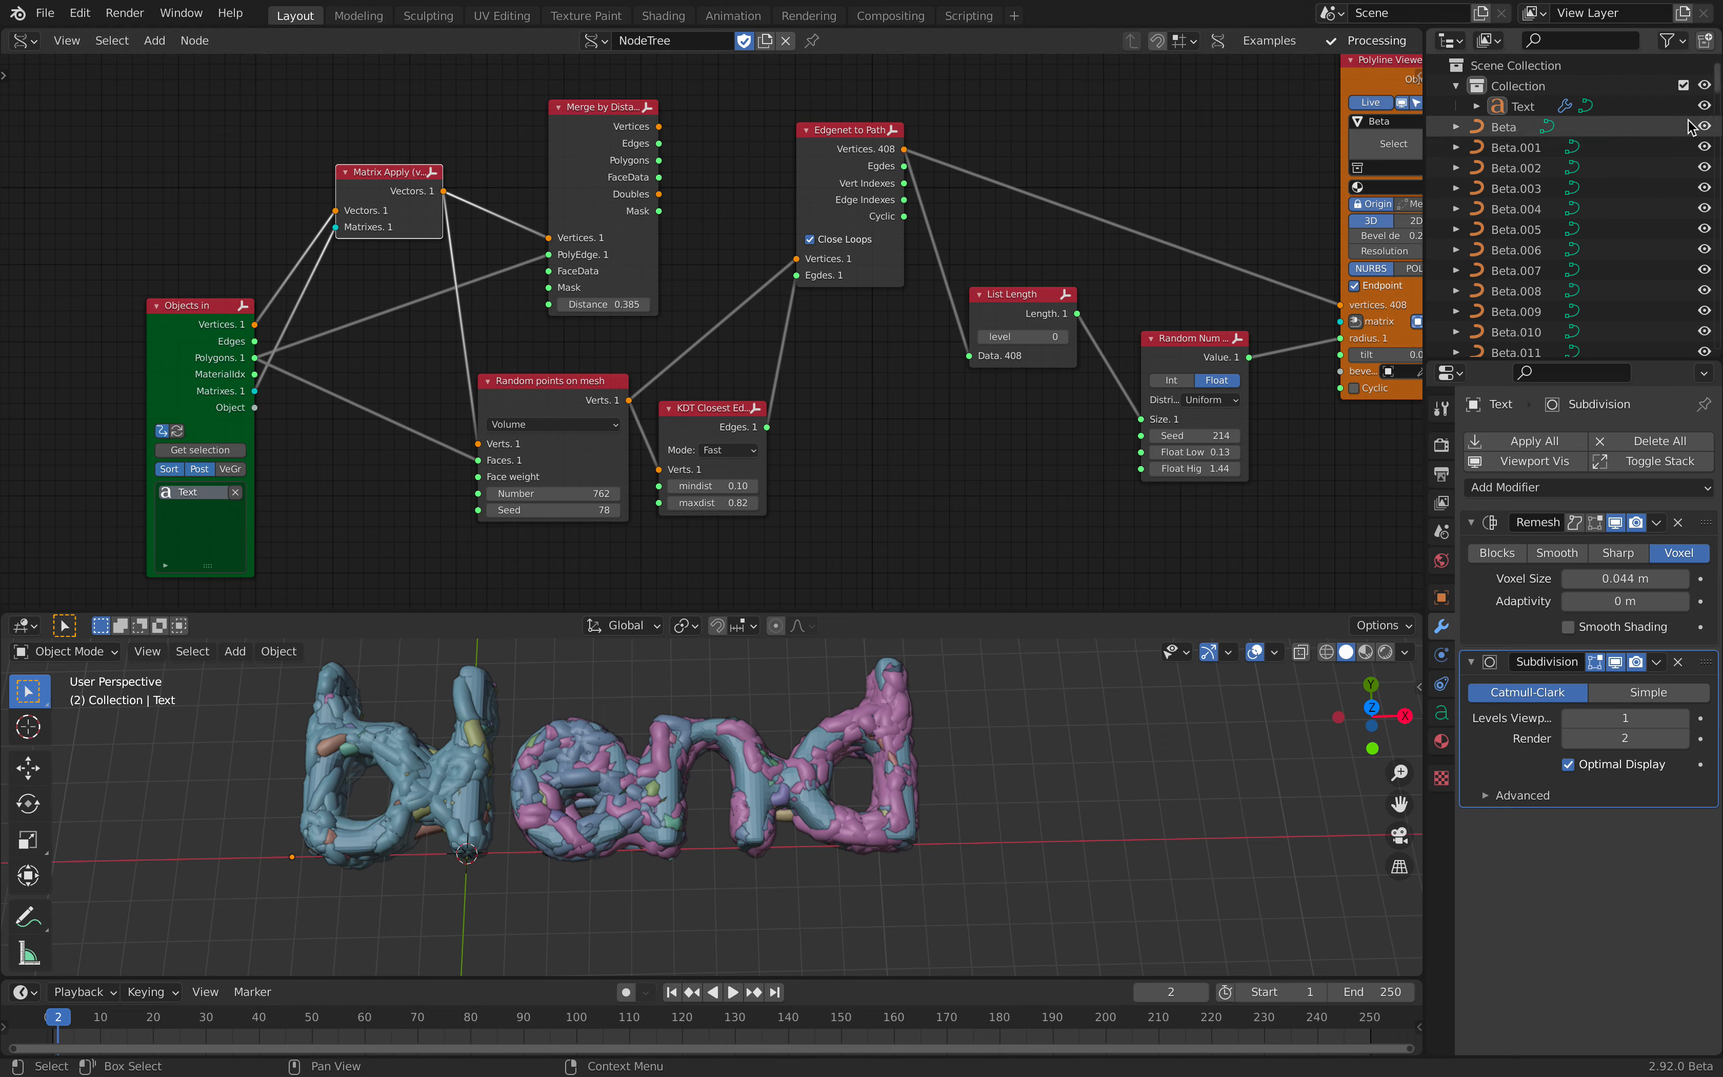
click(1705, 105)
shift+middle_drag(969, 723, 1096, 788)
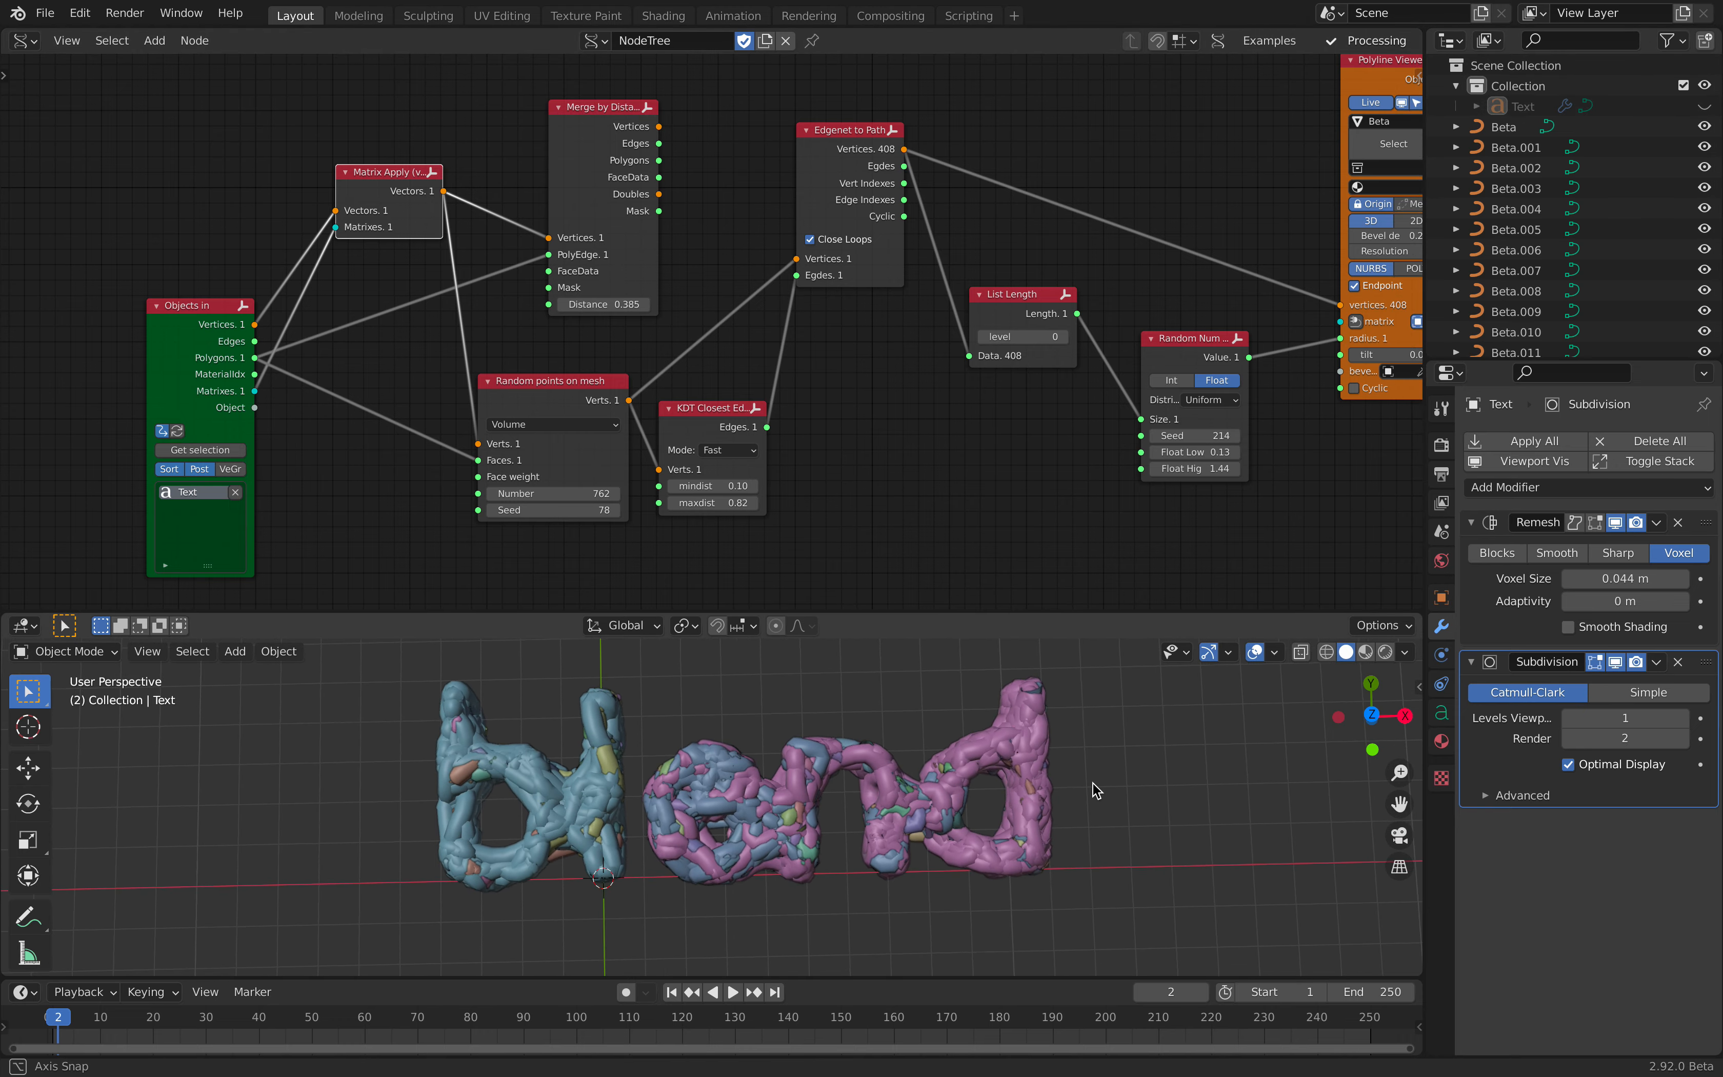
scroll(1085, 762, up, 1)
- Rename the node tree as WormsTypography and save the file
key(Home)
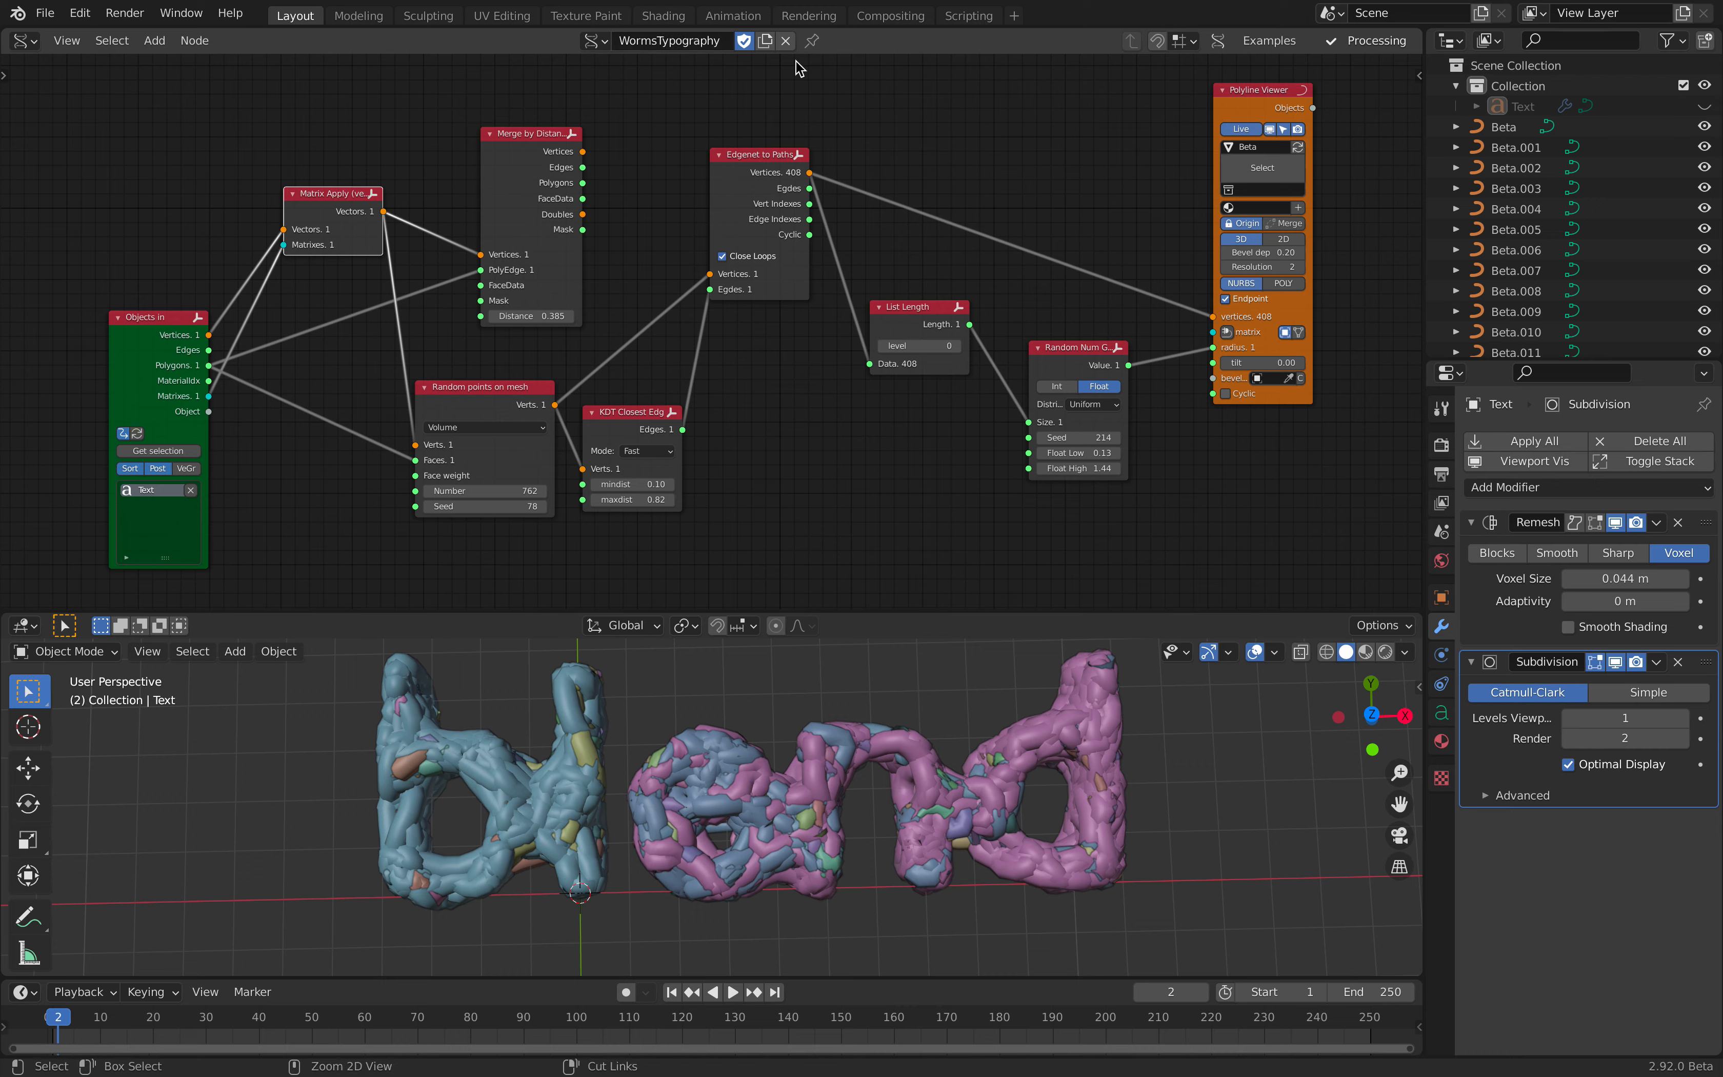
key(ctrl+s)
middle_drag(974, 712, 965, 694)
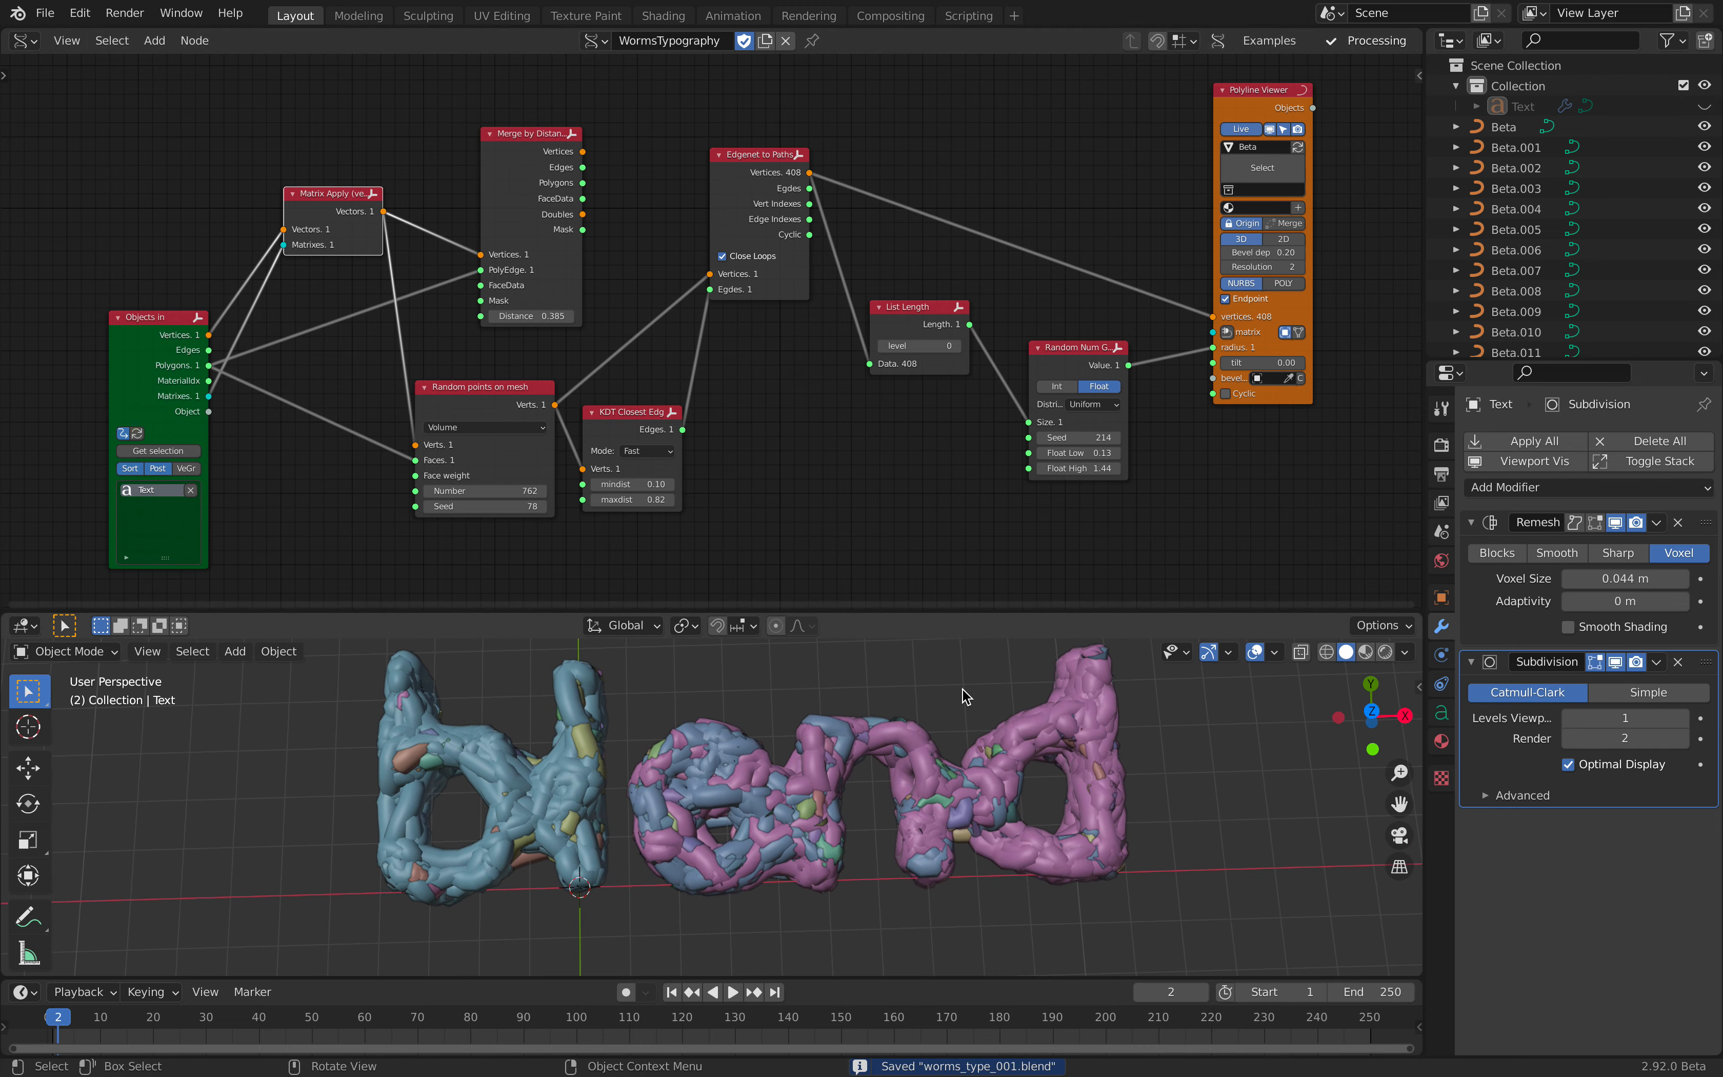